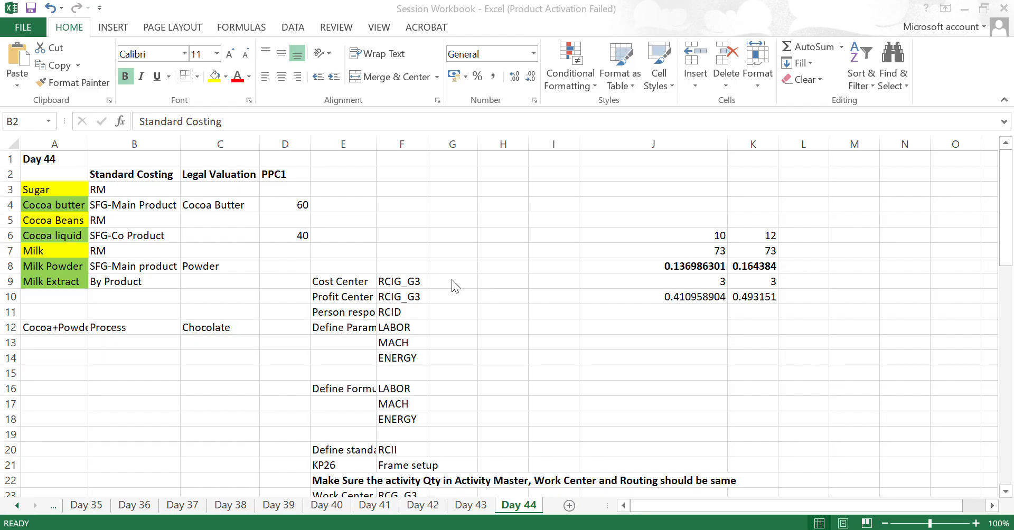
- Examine the Sugar and Cocoa butter materials and the standard costing type assigned to Sugar on the Day 44 sheet
{"action": "left_click", "coordinate": [53, 195]}
{"action": "left_click", "coordinate": [52, 190]}
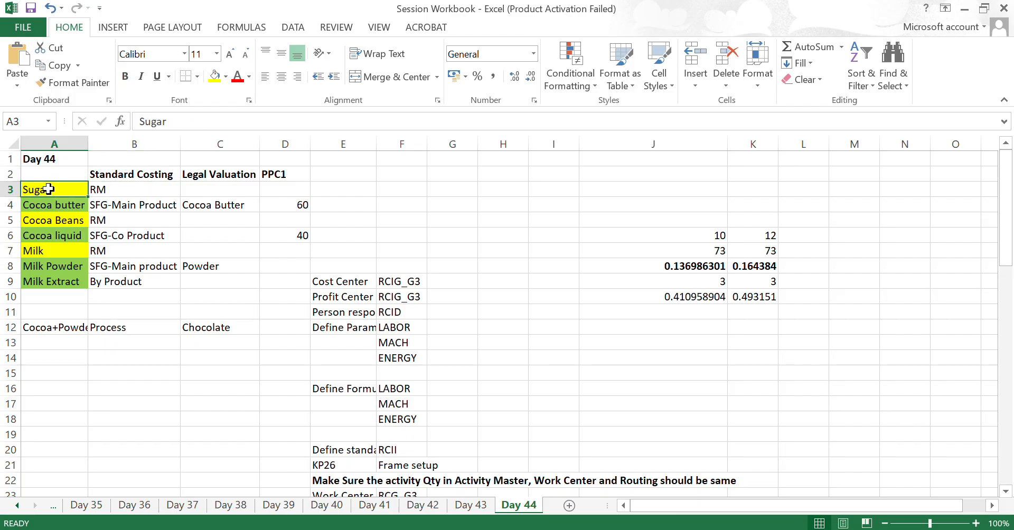
{"action": "key", "text": "ctrl+shift+Down"}
{"action": "key", "text": "Down"}
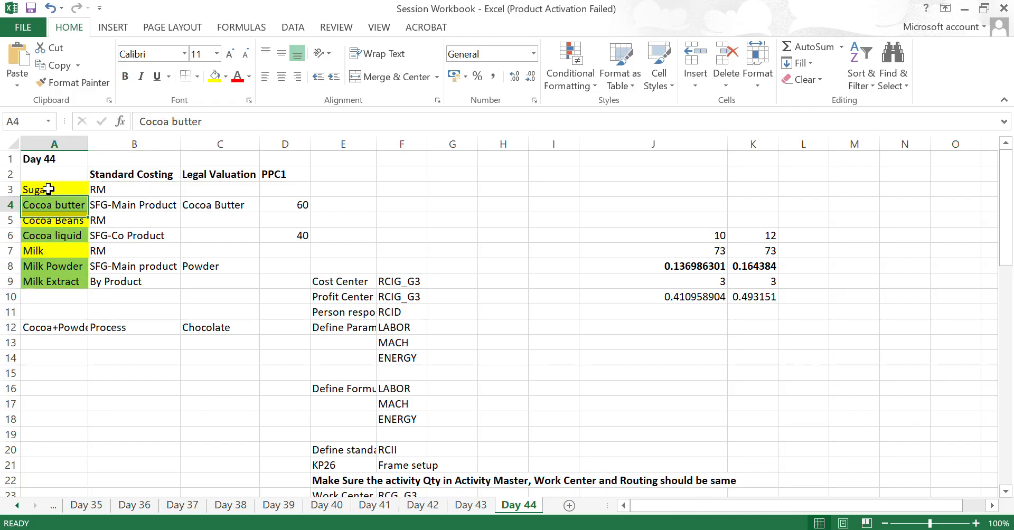
{"action": "key", "text": "Up"}
{"action": "key", "text": "Right"}
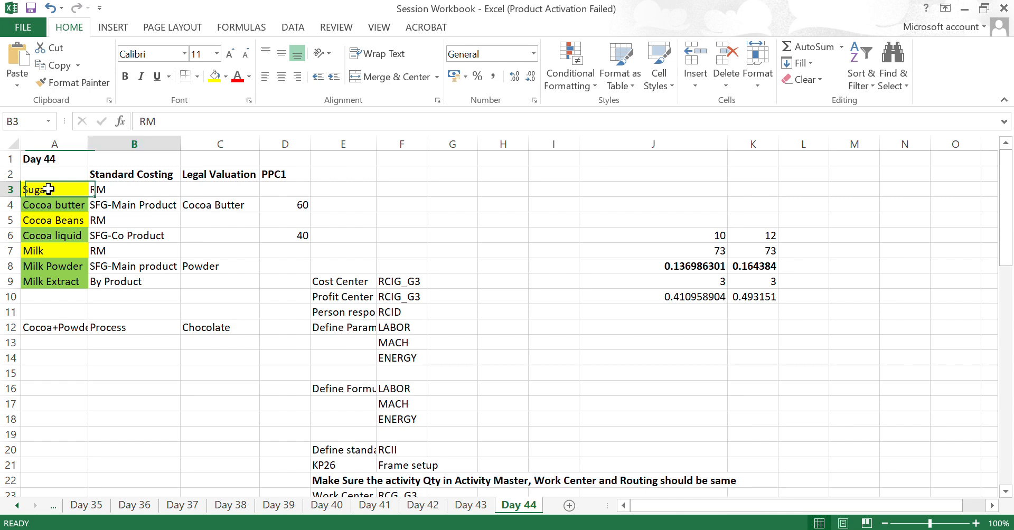
{"action": "key", "text": "Right"}
{"action": "key", "text": "Right"}
{"action": "key", "text": "Right"}
- Make the Chocolate entry in cell C12 bold
{"action": "key", "text": "Down"}
{"action": "key", "text": "Down"}
{"action": "key", "text": "Down"}
{"action": "key", "text": "Down"}
{"action": "key", "text": "Down"}
{"action": "key", "text": "Down"}
{"action": "key", "text": "Down"}
{"action": "key", "text": "Down"}
{"action": "key", "text": "Down"}
{"action": "key", "text": "Down"}
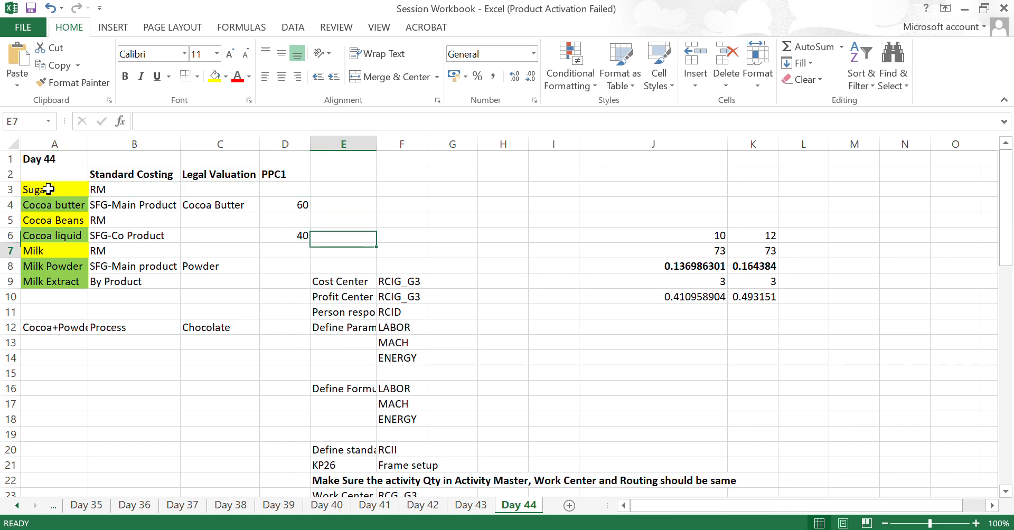
{"action": "key", "text": "Left"}
{"action": "key", "text": "Left"}
{"action": "key", "text": "Up"}
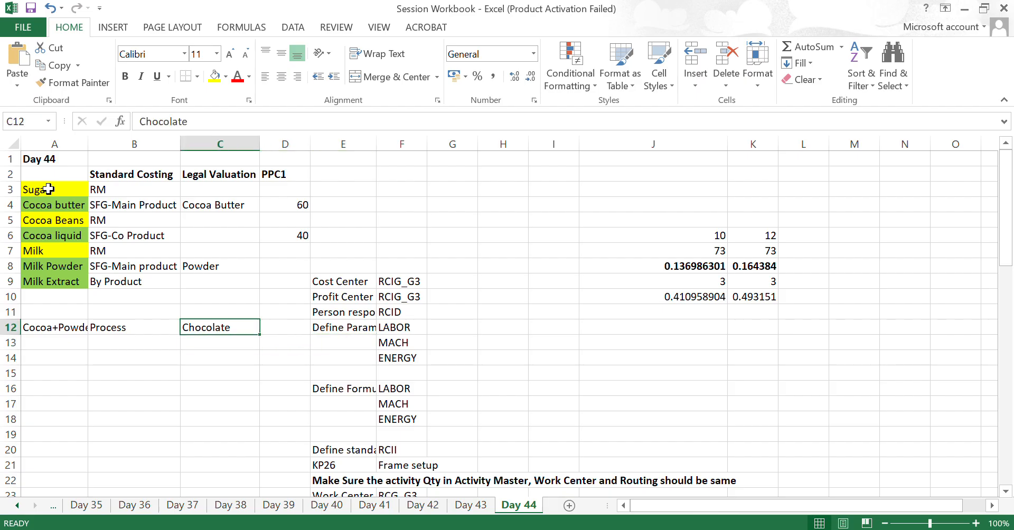
{"action": "key", "text": "ctrl+b"}
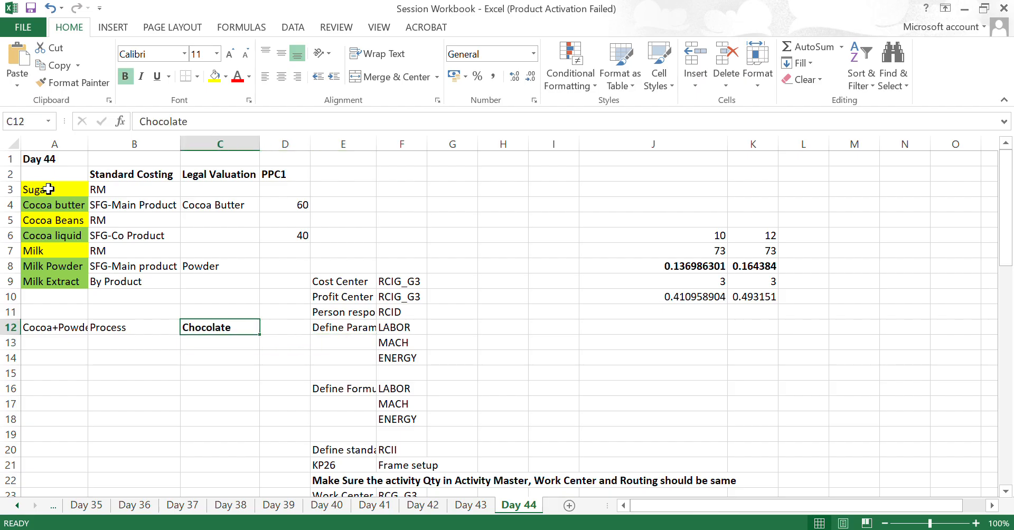
{"action": "key", "text": "Down"}
{"action": "key", "text": "Up"}
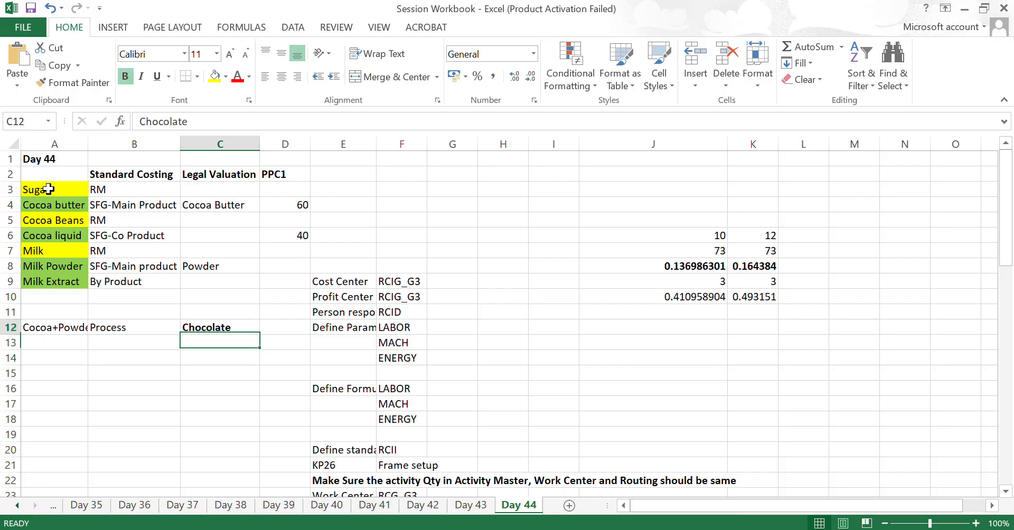
- Review the Legal Valuation entries for the Milk Powder and Cocoa butter rows
{"action": "key", "text": "Up"}
{"action": "key", "text": "Up"}
{"action": "key", "text": "Up"}
{"action": "key", "text": "Up"}
{"action": "key", "text": "Up"}
{"action": "key", "text": "Up"}
{"action": "key", "text": "Up"}
{"action": "key", "text": "Up"}
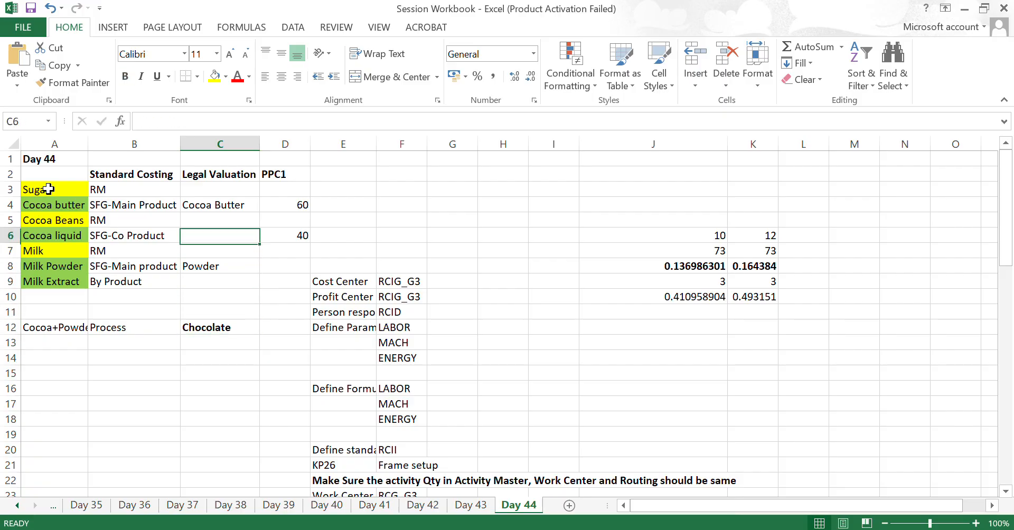
{"action": "key", "text": "Down"}
{"action": "key", "text": "Down"}
{"action": "key", "text": "Down"}
{"action": "key", "text": "Down"}
{"action": "key", "text": "Up"}
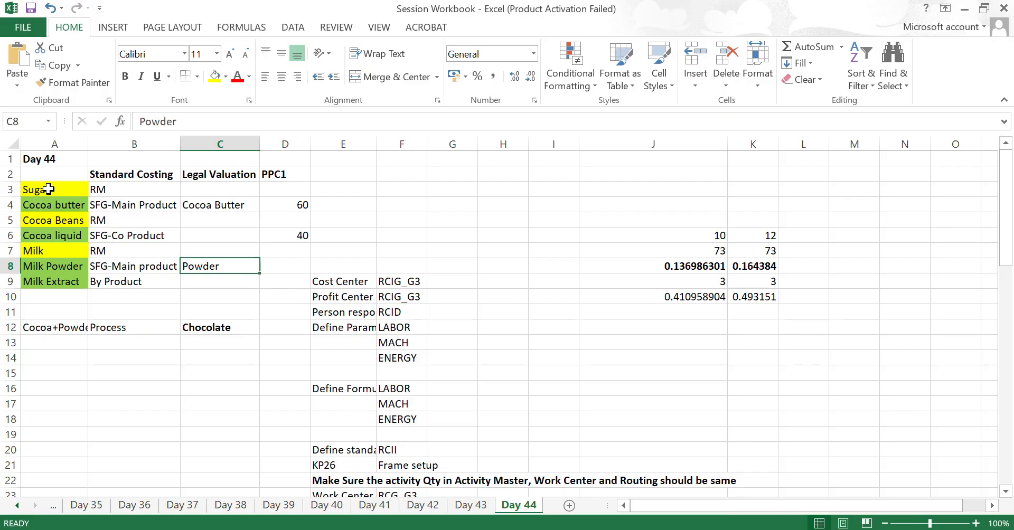
{"action": "key", "text": "Right"}
{"action": "key", "text": "Right"}
{"action": "key", "text": "Right"}
{"action": "key", "text": "Right"}
{"action": "key", "text": "Up"}
{"action": "key", "text": "Up"}
{"action": "key", "text": "Up"}
{"action": "key", "text": "Up"}
{"action": "key", "text": "Up"}
{"action": "key", "text": "Up"}
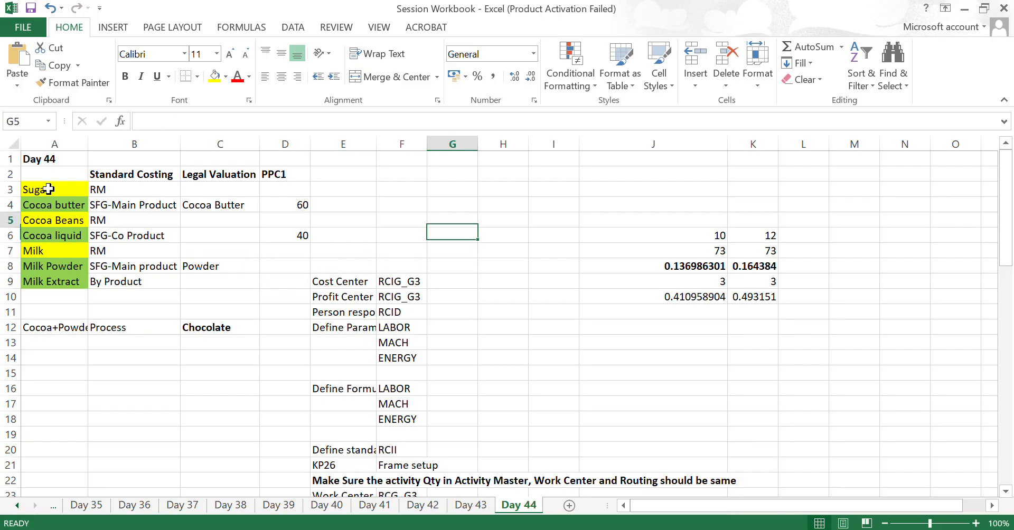
{"action": "key", "text": "Down"}
{"action": "key", "text": "Left"}
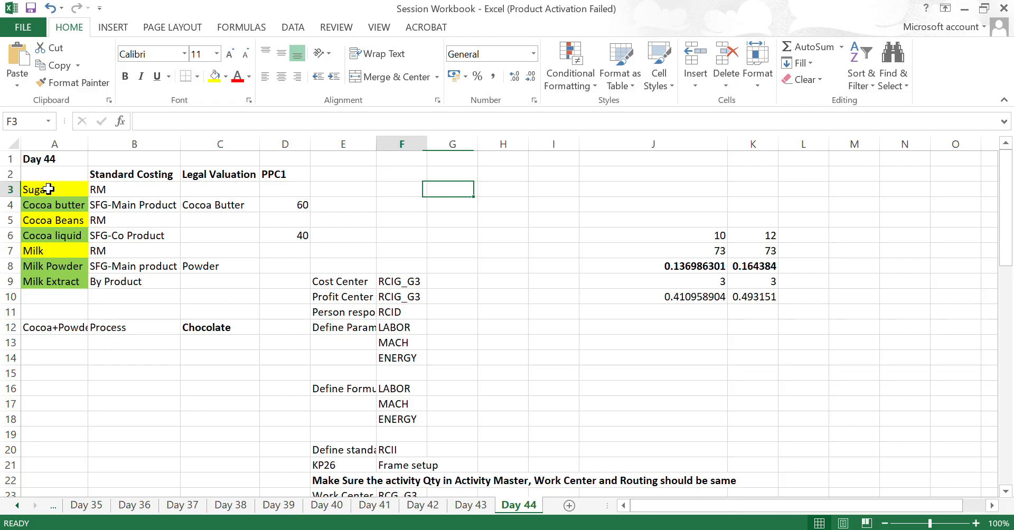
{"action": "key", "text": "Left"}
{"action": "key", "text": "Left"}
{"action": "key", "text": "Left"}
{"action": "key", "text": "Down"}
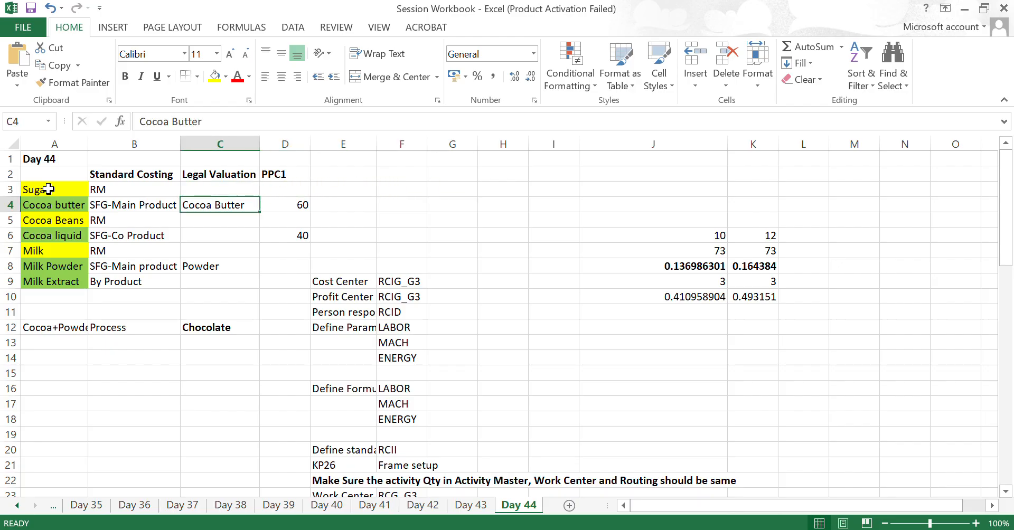
- Look over the Sugar, Cocoa butter and Cocoa Beans materials and check Cocoa butter's PPC1 value
{"action": "key", "text": "Left"}
{"action": "key", "text": "Left"}
{"action": "key", "text": "Up"}
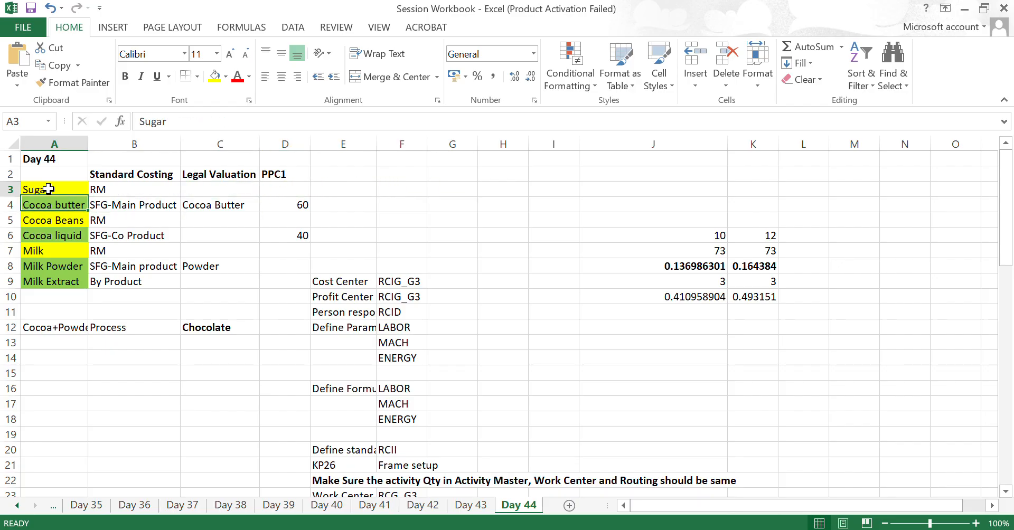
{"action": "key", "text": "Down"}
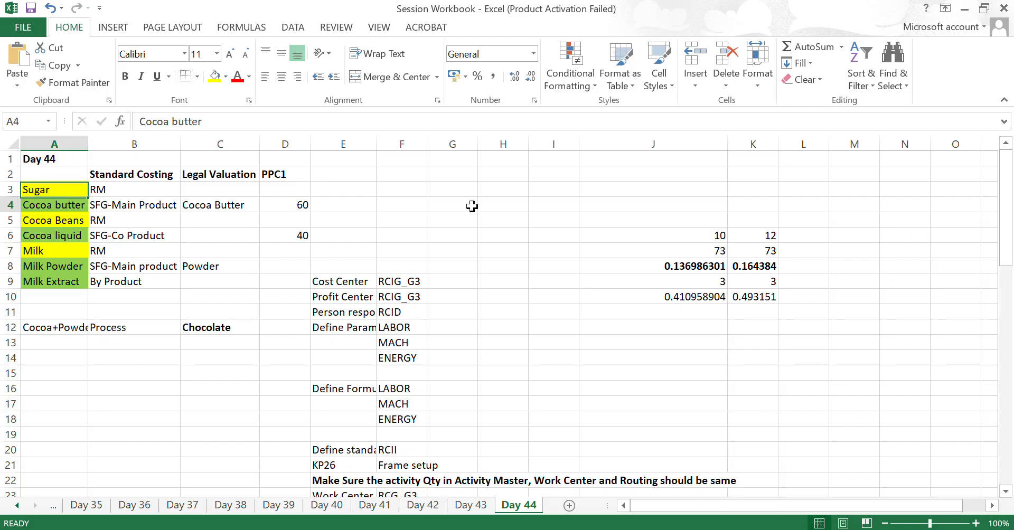
{"action": "key", "text": "Down"}
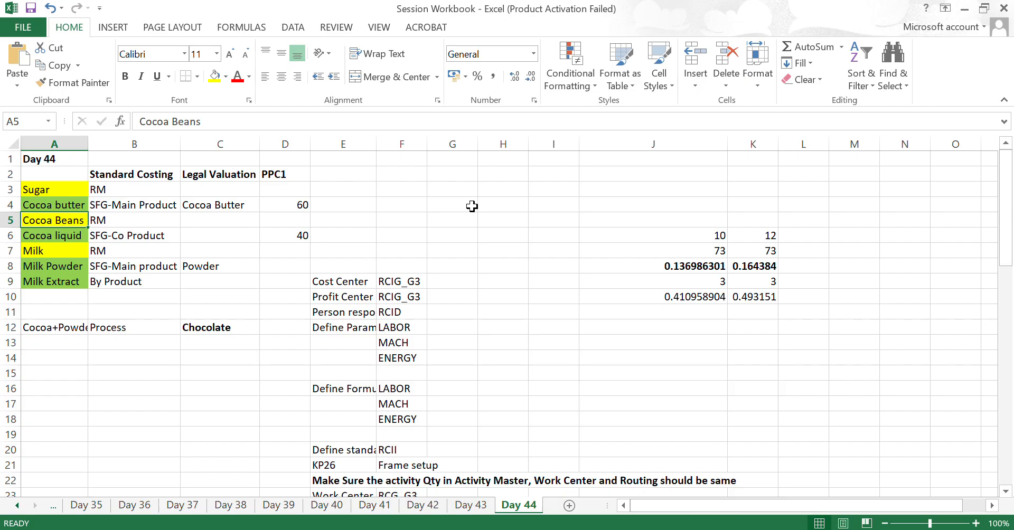
{"action": "key", "text": "Up"}
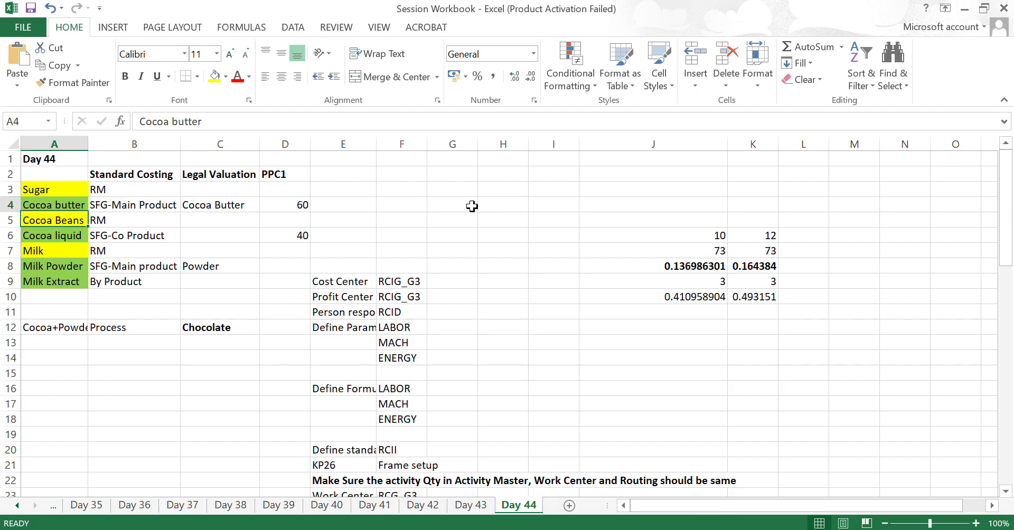
{"action": "key", "text": "Up"}
{"action": "key", "text": "Down"}
{"action": "key", "text": "Down"}
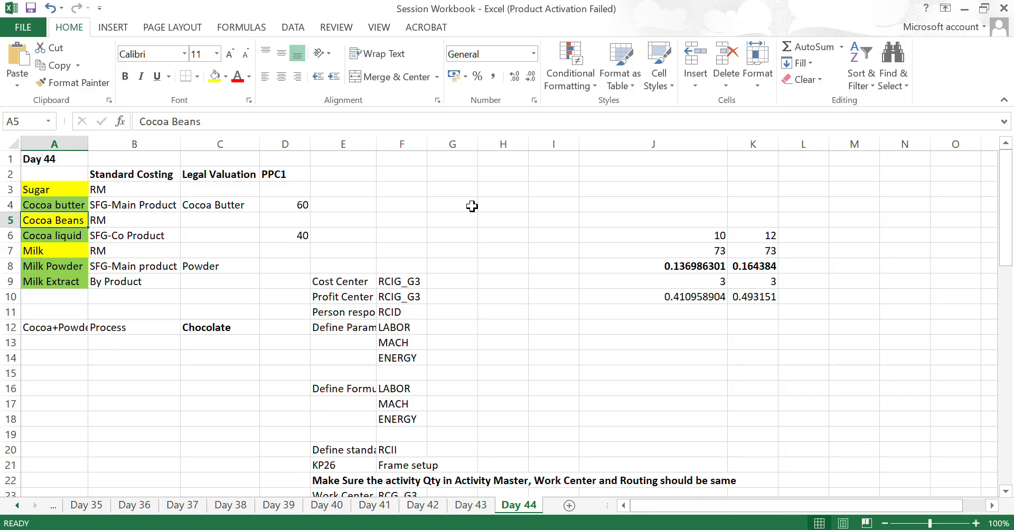
{"action": "key", "text": "Right"}
{"action": "key", "text": "Right"}
{"action": "key", "text": "Right"}
{"action": "key", "text": "Up"}
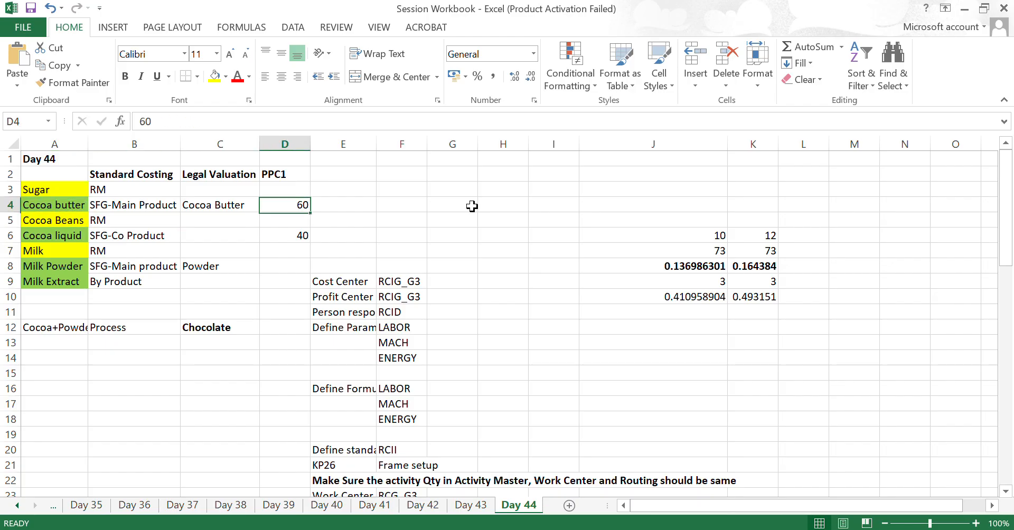
- Examine the Cocoa Beans and Cocoa liquid rows with their standard costing types
{"action": "key", "text": "Left"}
{"action": "key", "text": "Down"}
{"action": "key", "text": "Left"}
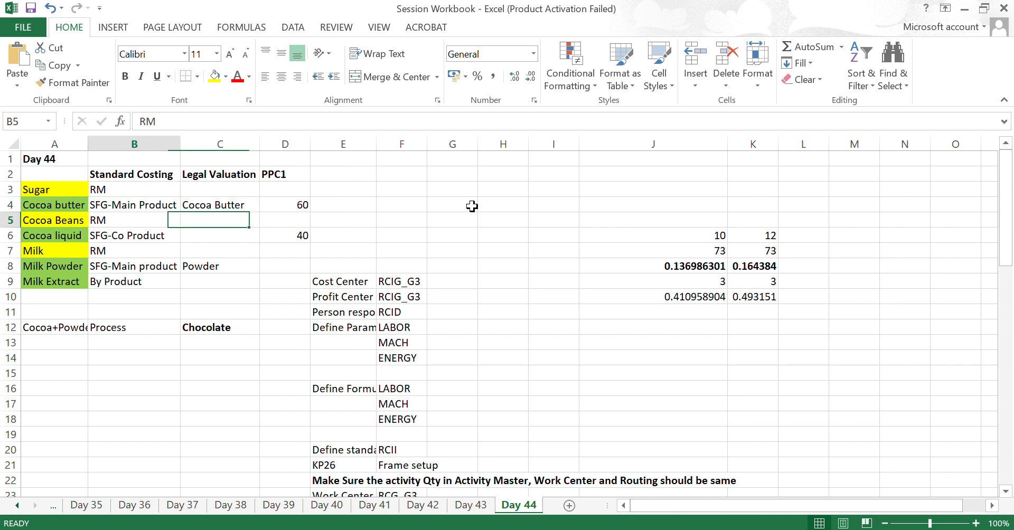
{"action": "key", "text": "Left"}
{"action": "key", "text": "Down"}
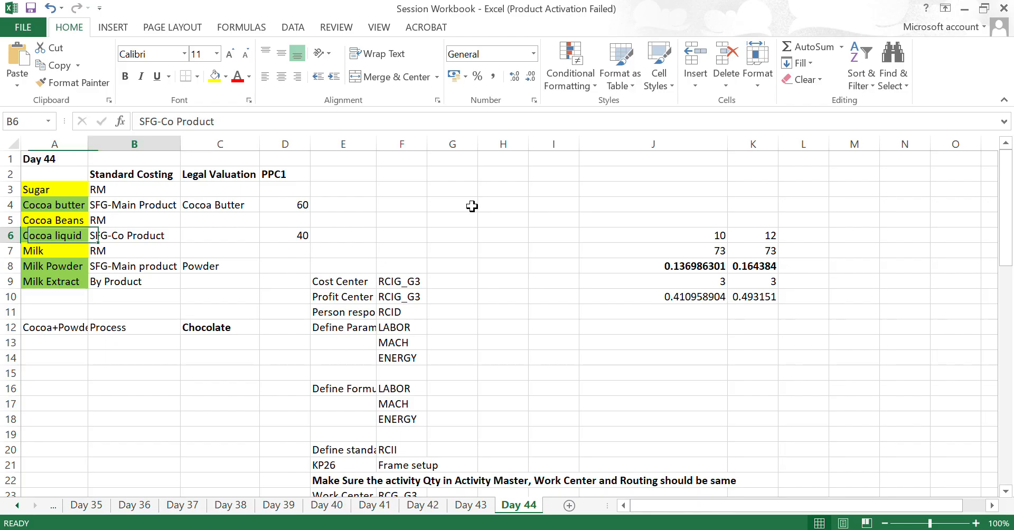
{"action": "key", "text": "Right"}
{"action": "key", "text": "Left"}
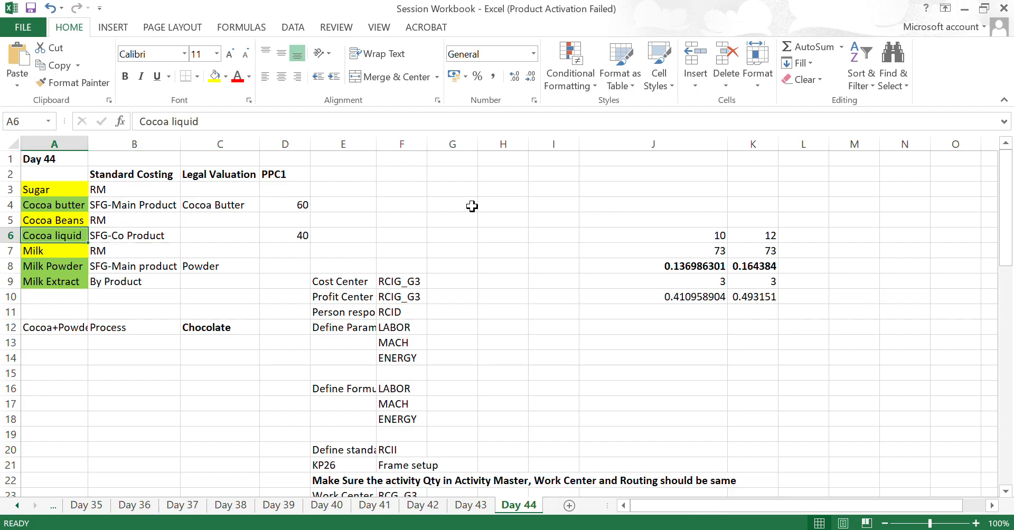
{"action": "key", "text": "Right"}
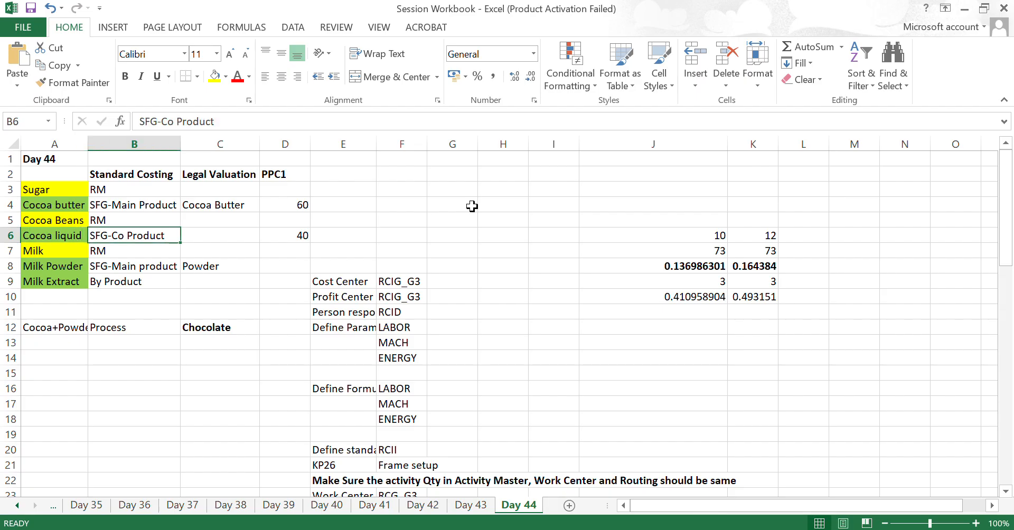
{"action": "key", "text": "Right"}
{"action": "key", "text": "Left"}
{"action": "key", "text": "Left"}
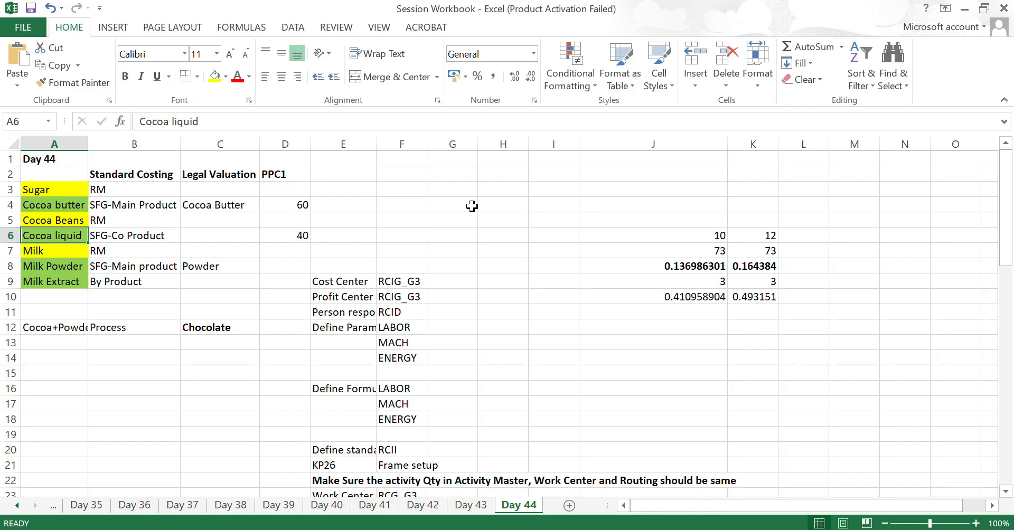
- Trace the Legal Valuation column from the Sugar row down to Chocolate and back up to Cocoa Butter
{"action": "key", "text": "Up"}
{"action": "key", "text": "Up"}
{"action": "key", "text": "Up"}
{"action": "key", "text": "Up"}
{"action": "key", "text": "Down"}
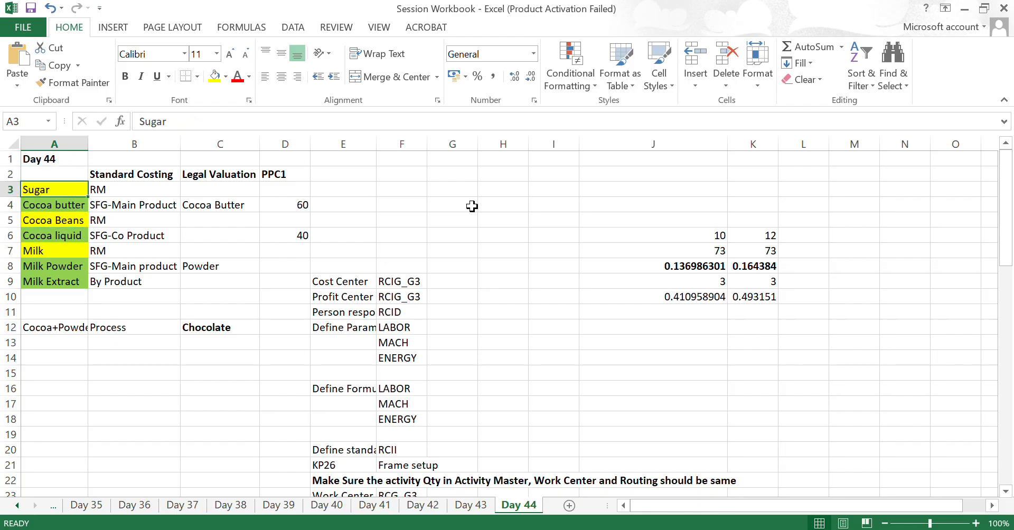
{"action": "key", "text": "Right"}
{"action": "key", "text": "Right"}
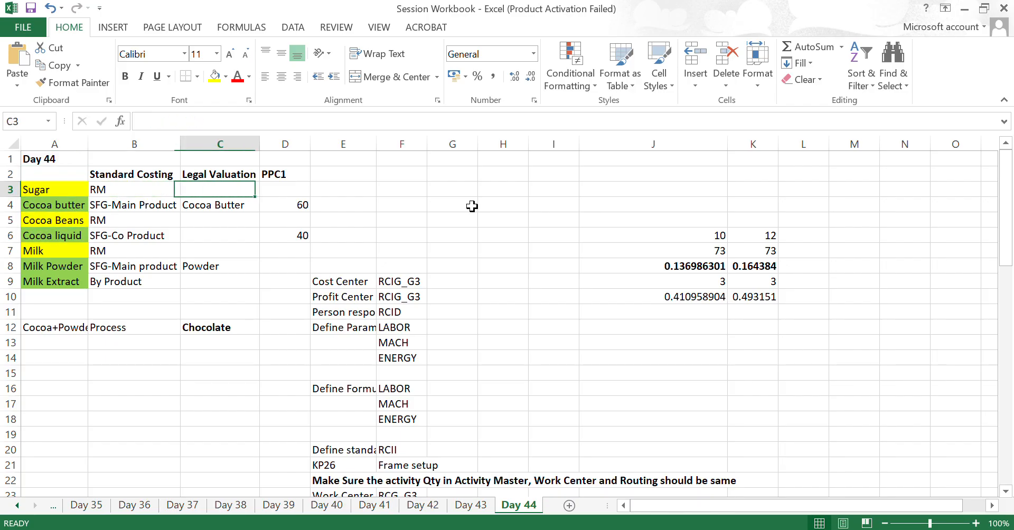
{"action": "key", "text": "Down"}
{"action": "key", "text": "Down"}
{"action": "key", "text": "Down"}
{"action": "key", "text": "Down"}
{"action": "key", "text": "Down"}
{"action": "key", "text": "Down"}
{"action": "key", "text": "Down"}
{"action": "key", "text": "Down"}
{"action": "key", "text": "Down"}
{"action": "key", "text": "Down"}
{"action": "key", "text": "Down"}
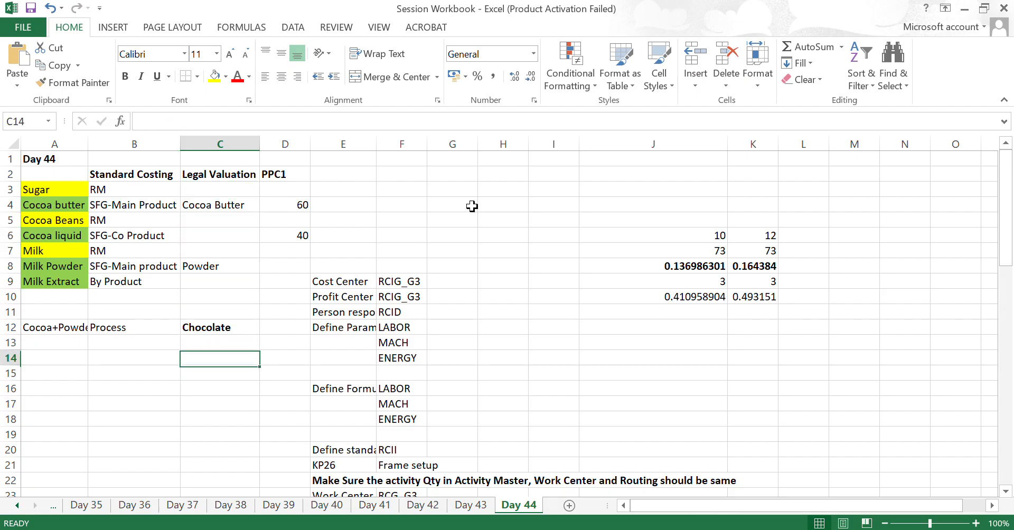
{"action": "key", "text": "Up"}
{"action": "key", "text": "Up"}
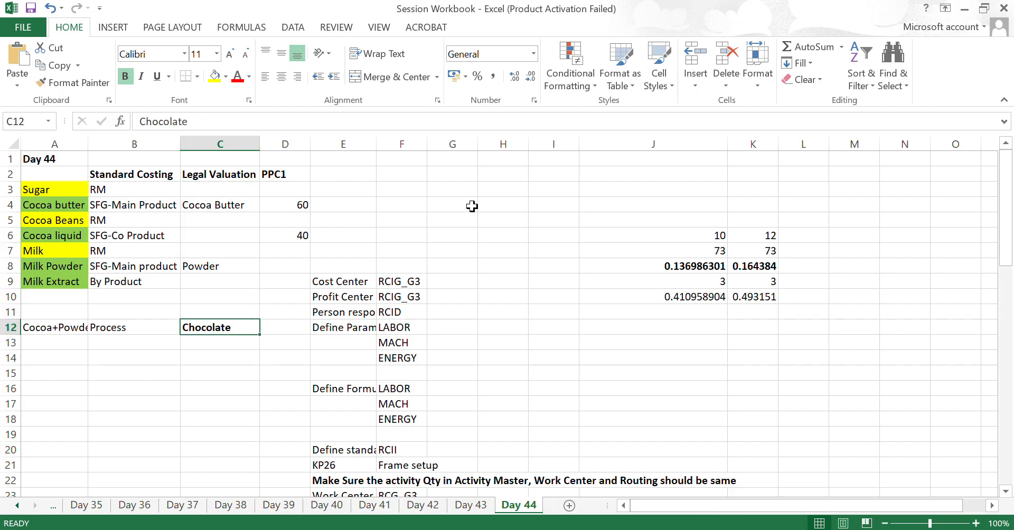
{"action": "key", "text": "Up"}
{"action": "key", "text": "Up"}
{"action": "key", "text": "Up"}
{"action": "key", "text": "Up"}
{"action": "key", "text": "Up"}
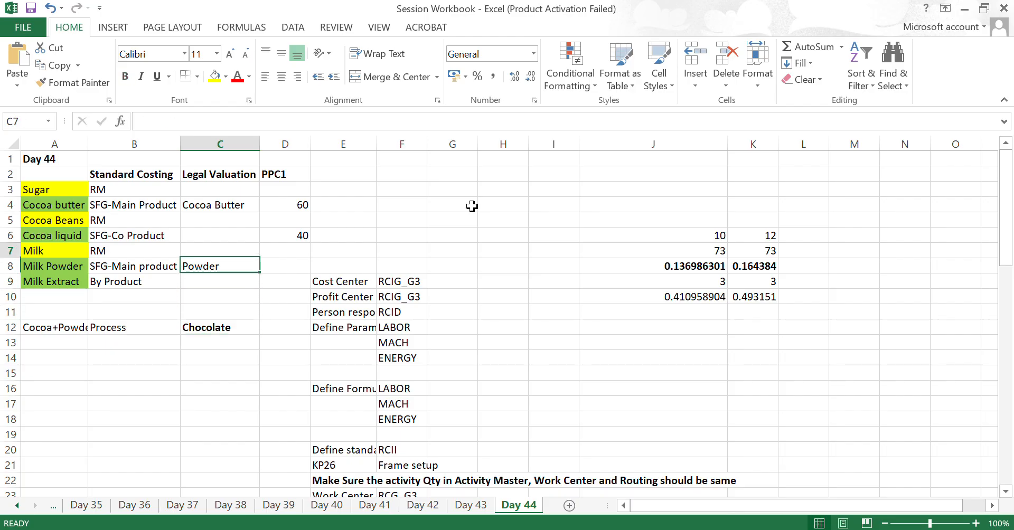
{"action": "key", "text": "Up"}
{"action": "key", "text": "Up"}
{"action": "key", "text": "Up"}
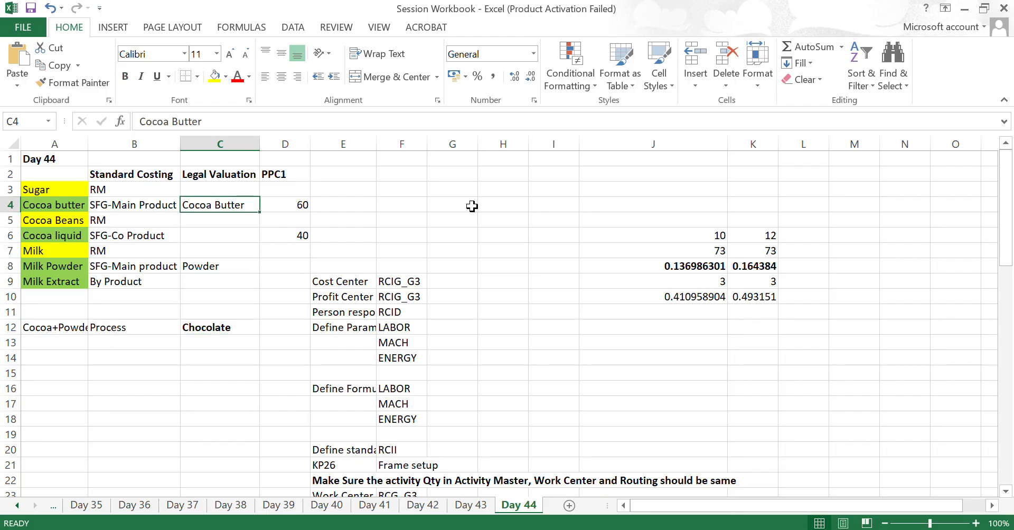
- Review the Cocoa butter row's standard costing type alongside the neighbouring Sugar and Cocoa Beans materials
{"action": "key", "text": "Left"}
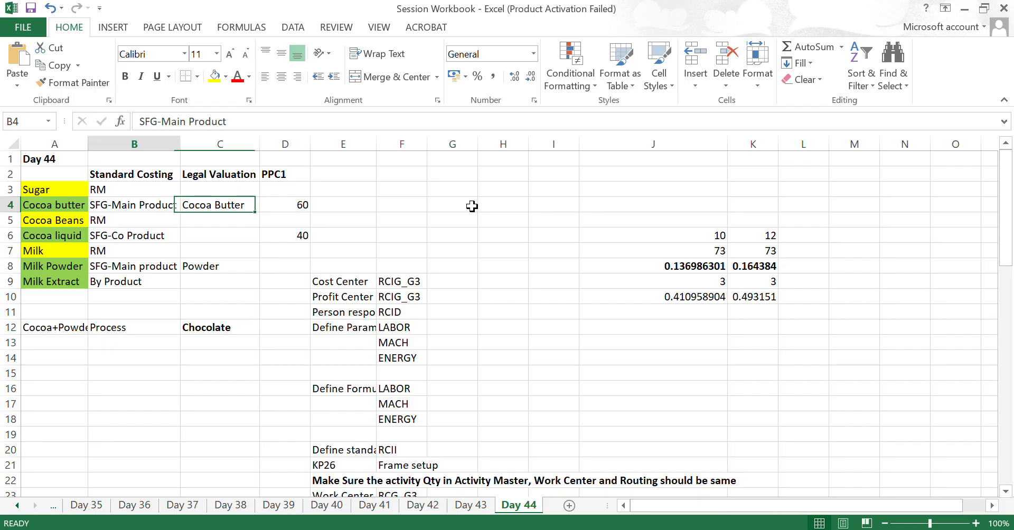
{"action": "key", "text": "Left"}
{"action": "key", "text": "Up"}
{"action": "key", "text": "Down"}
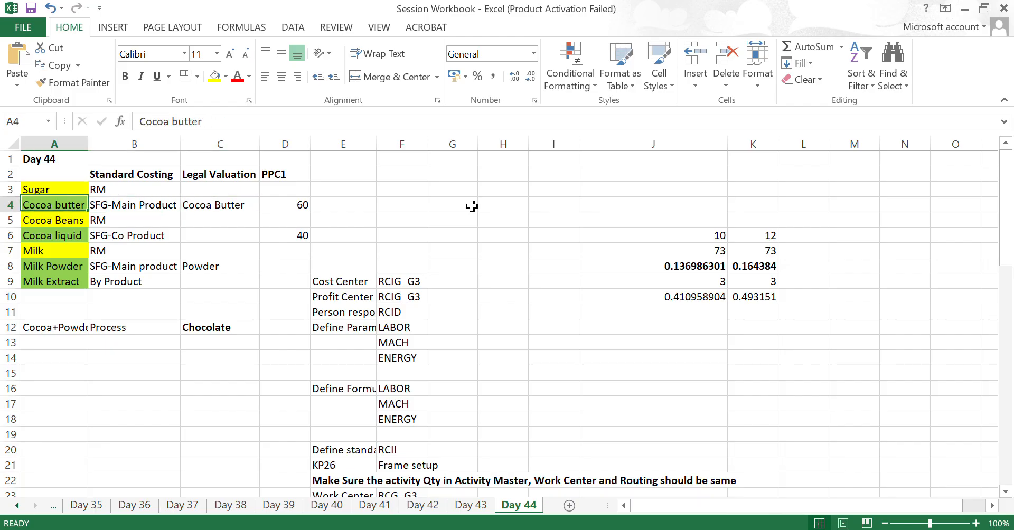
{"action": "key", "text": "Down"}
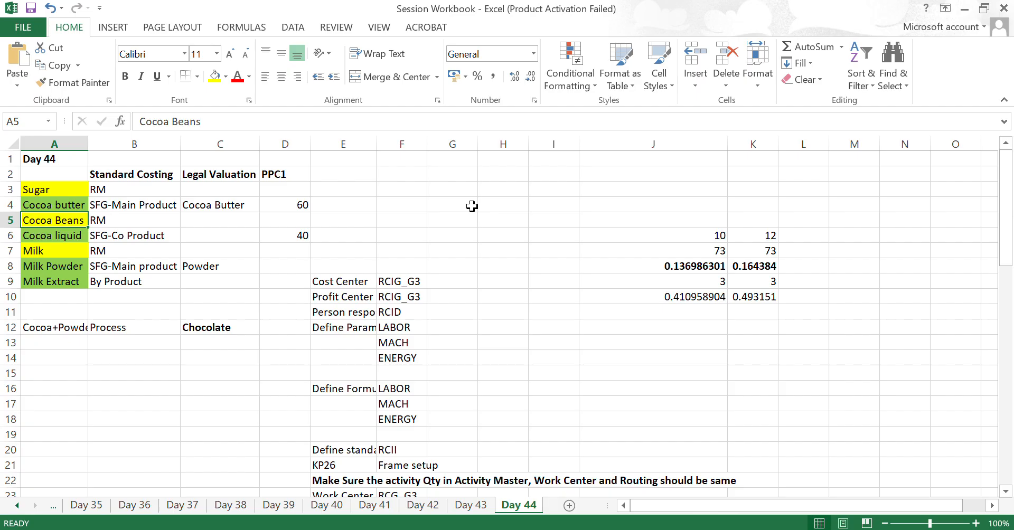
{"action": "key", "text": "Up"}
{"action": "key", "text": "Right"}
{"action": "key", "text": "Right"}
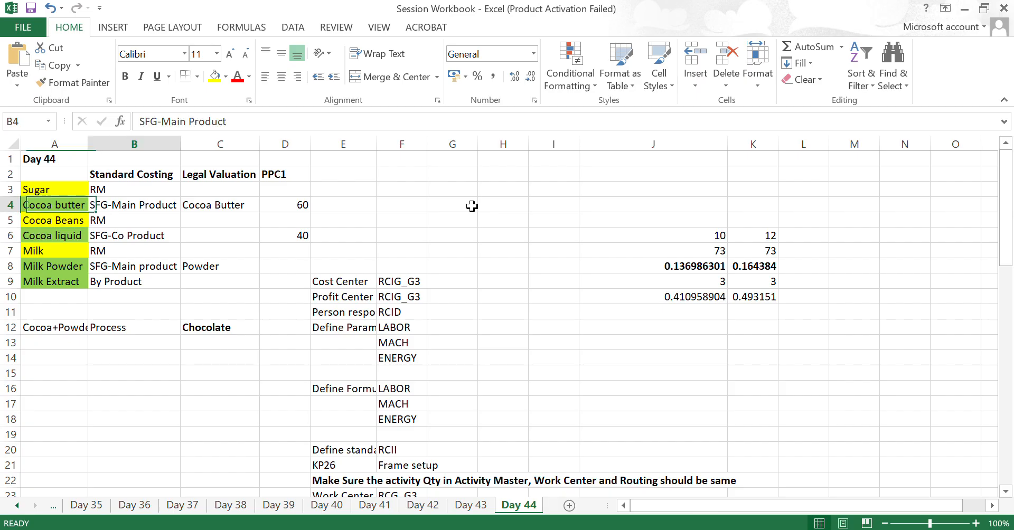
{"action": "key", "text": "Left"}
{"action": "key", "text": "Left"}
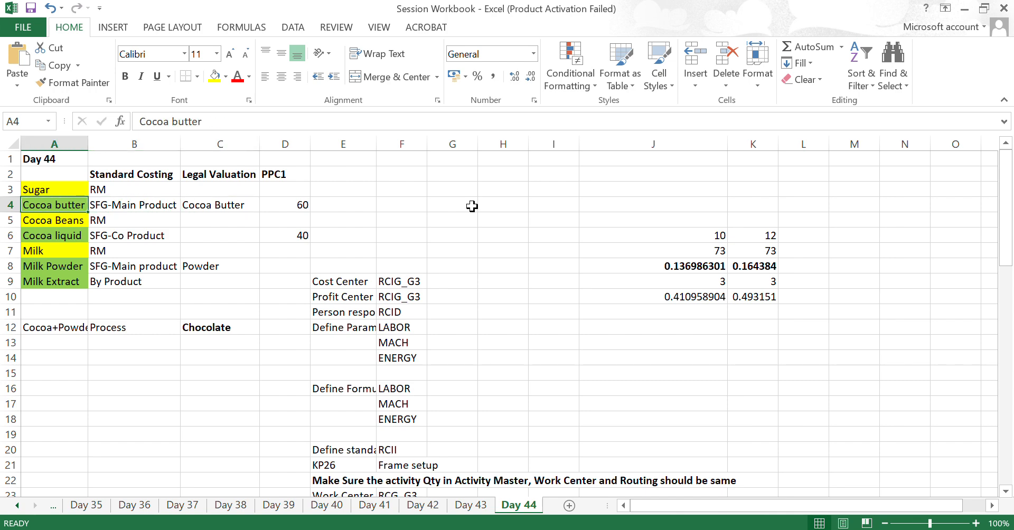
{"action": "key", "text": "Up"}
{"action": "key", "text": "Down"}
- Compare Cocoa liquid's standard costing type with that of Cocoa butter
{"action": "key", "text": "Down"}
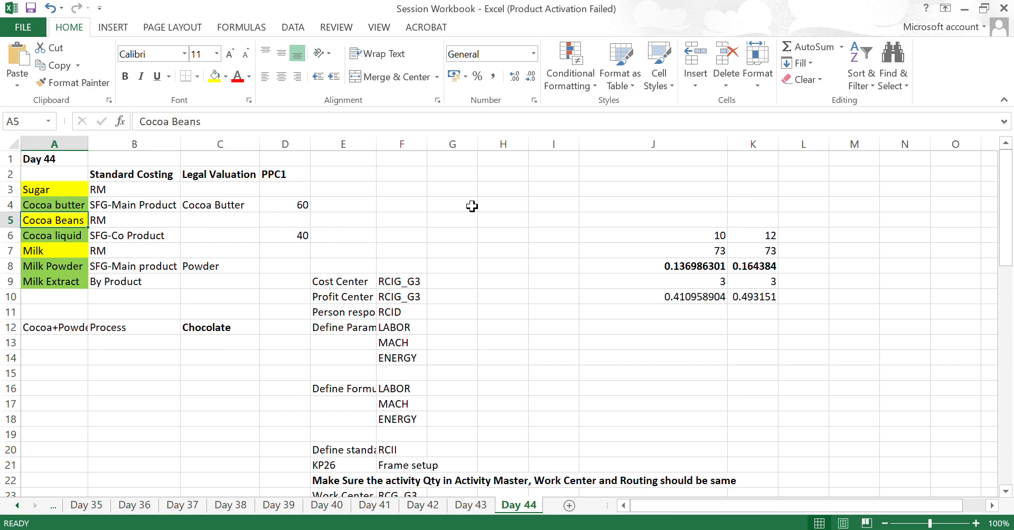
{"action": "key", "text": "Down"}
{"action": "key", "text": "Right"}
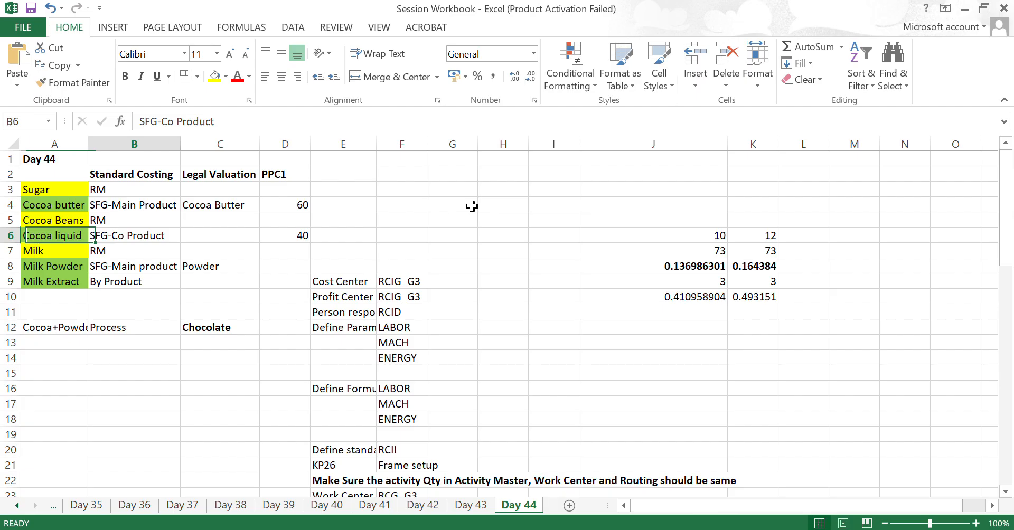
{"action": "key", "text": "Left"}
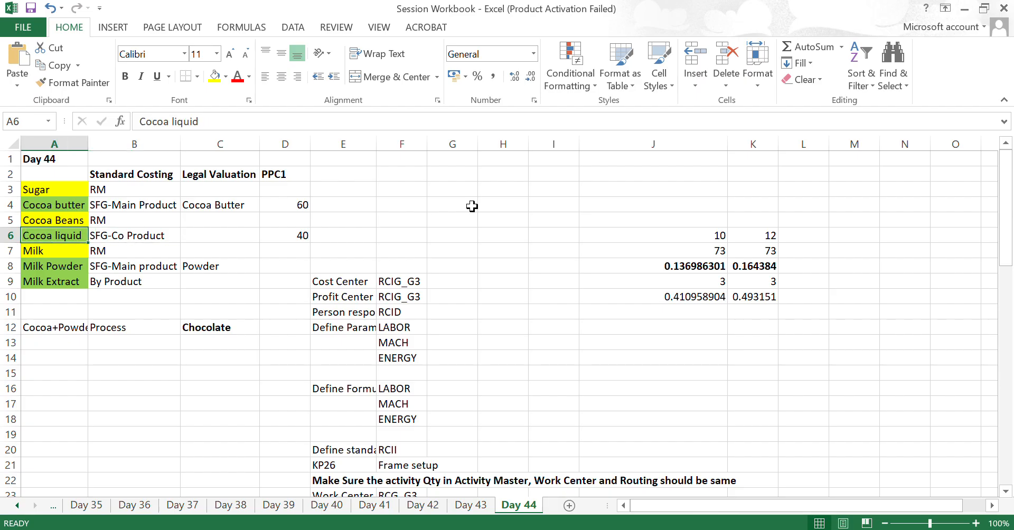
{"action": "key", "text": "Right"}
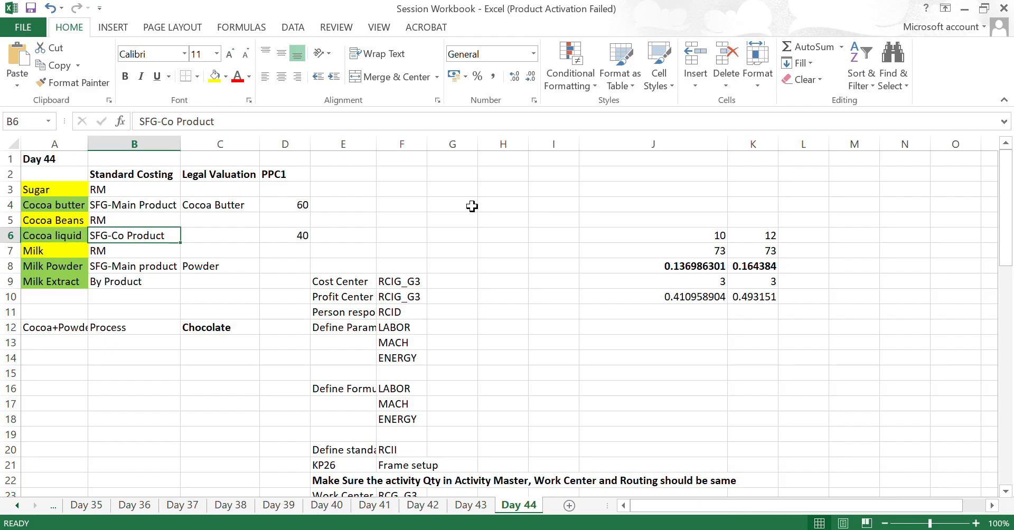
{"action": "key", "text": "Up"}
{"action": "key", "text": "Up"}
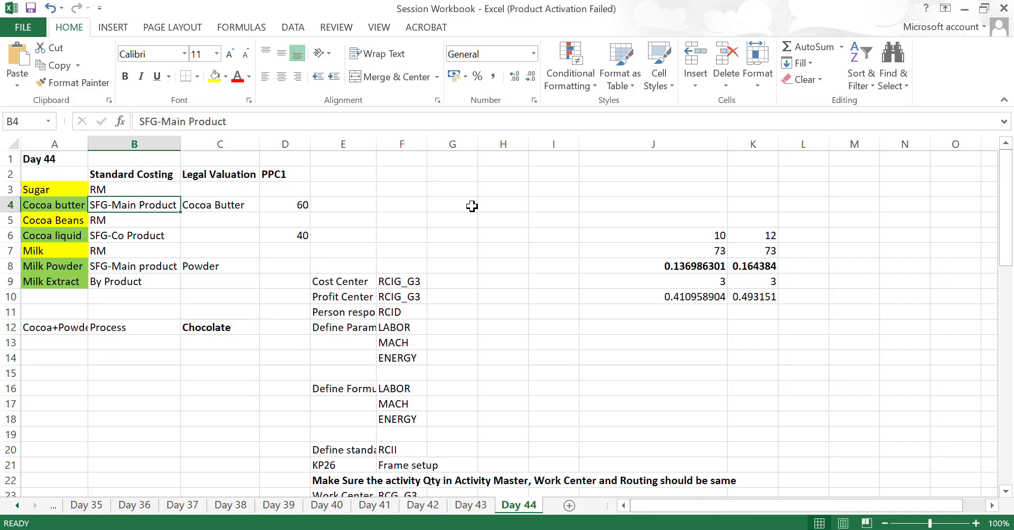
{"action": "key", "text": "Right"}
{"action": "key", "text": "Down"}
{"action": "key", "text": "Down"}
{"action": "key", "text": "Left"}
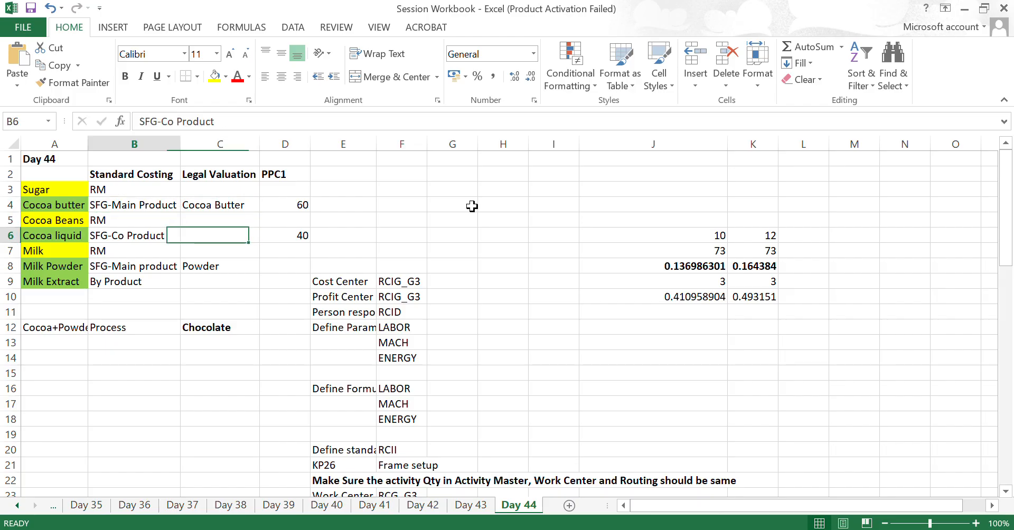
- Check the PPC1 values of Cocoa liquid and Cocoa butter against each other
{"action": "key", "text": "Left"}
{"action": "key", "text": "Right"}
{"action": "key", "text": "Right"}
{"action": "key", "text": "Right"}
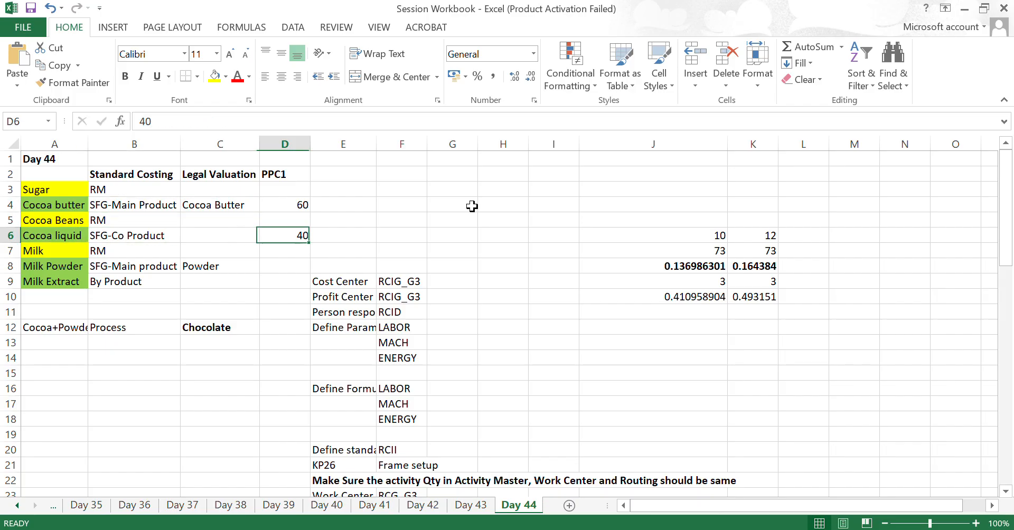
{"action": "key", "text": "Up"}
{"action": "key", "text": "Up"}
{"action": "key", "text": "Down"}
{"action": "key", "text": "Down"}
{"action": "key", "text": "Up"}
{"action": "key", "text": "Up"}
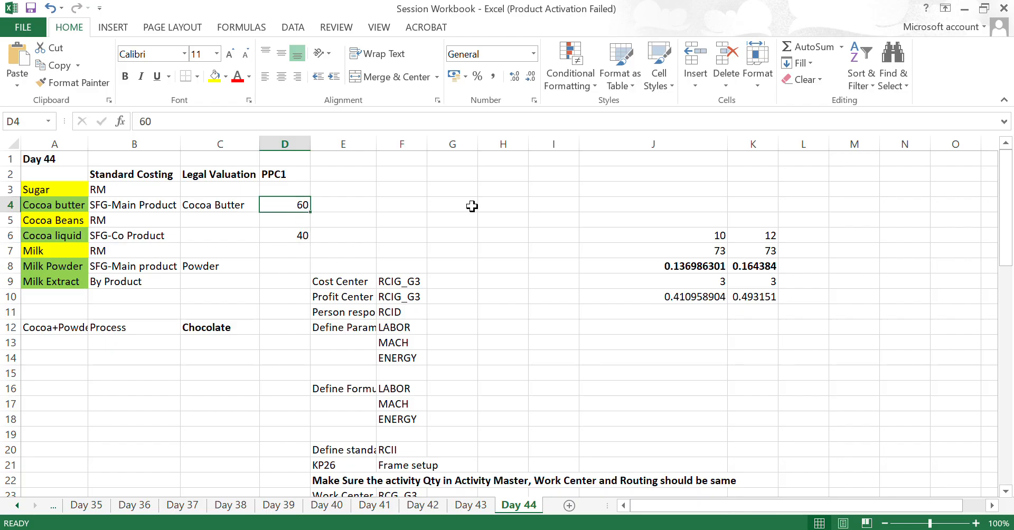
- Enter 2000 in cell F2 as the base amount for the cost split example
{"action": "key", "text": "Right"}
{"action": "key", "text": "Right"}
{"action": "key", "text": "Up"}
{"action": "key", "text": "Up"}
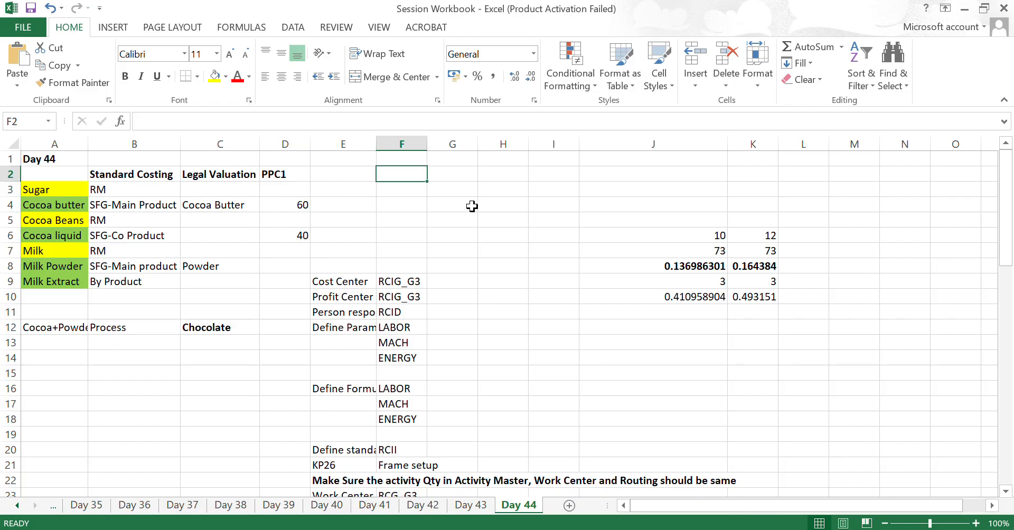
{"action": "type", "text": "2000"}
{"action": "key", "text": "Return"}
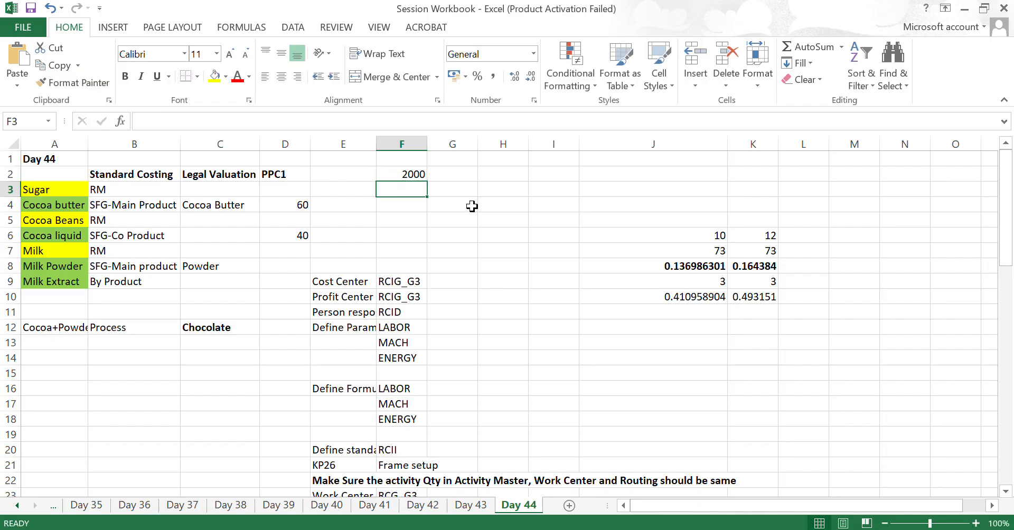
- Enter the split percentages 60 in cell G3 and 40 in cell G4
{"action": "key", "text": "Right"}
{"action": "type", "text": "60"}
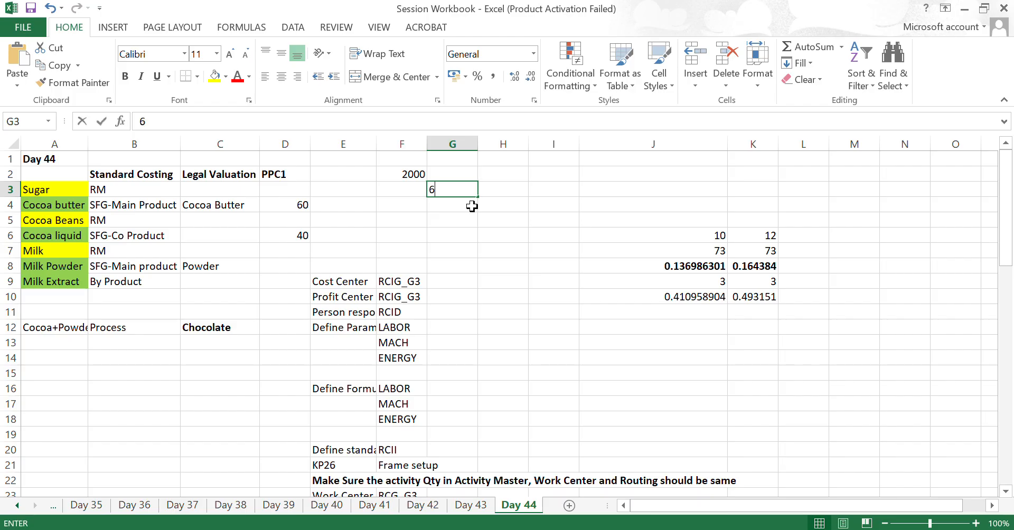
{"action": "key", "text": "Return"}
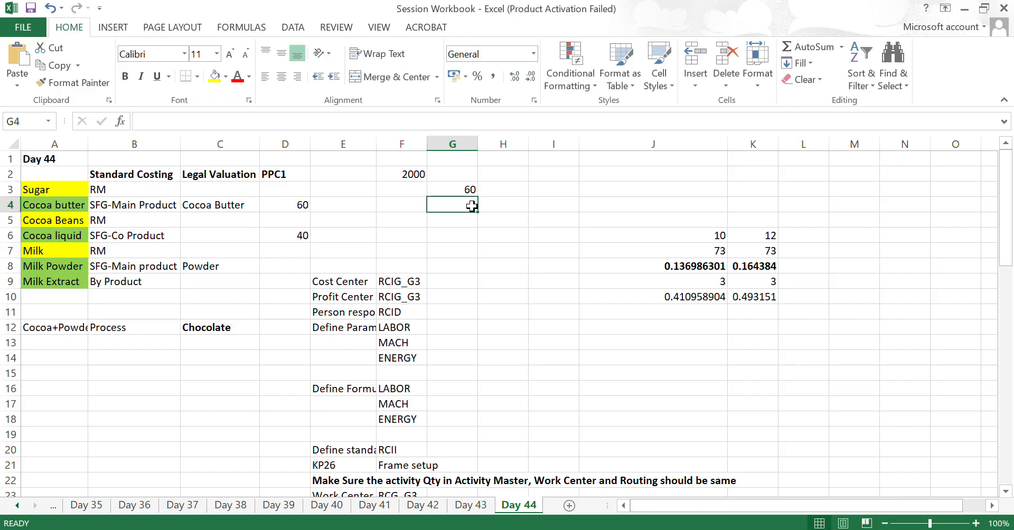
{"action": "type", "text": "40"}
{"action": "key", "text": "Escape"}
{"action": "key", "text": "Up"}
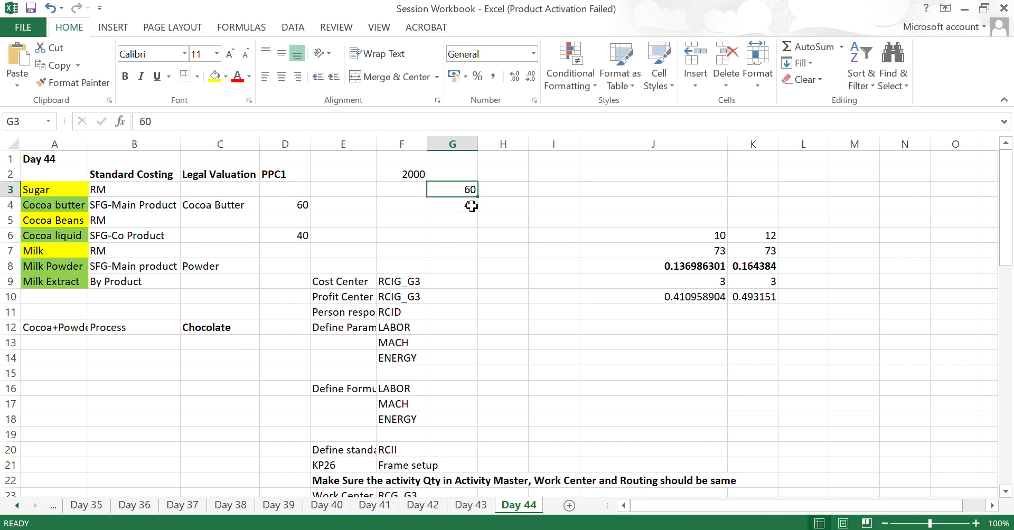
- Calculate the 60 percent share of the base amount in cell H3 with the formula =F2*G3%
{"action": "key", "text": "Right"}
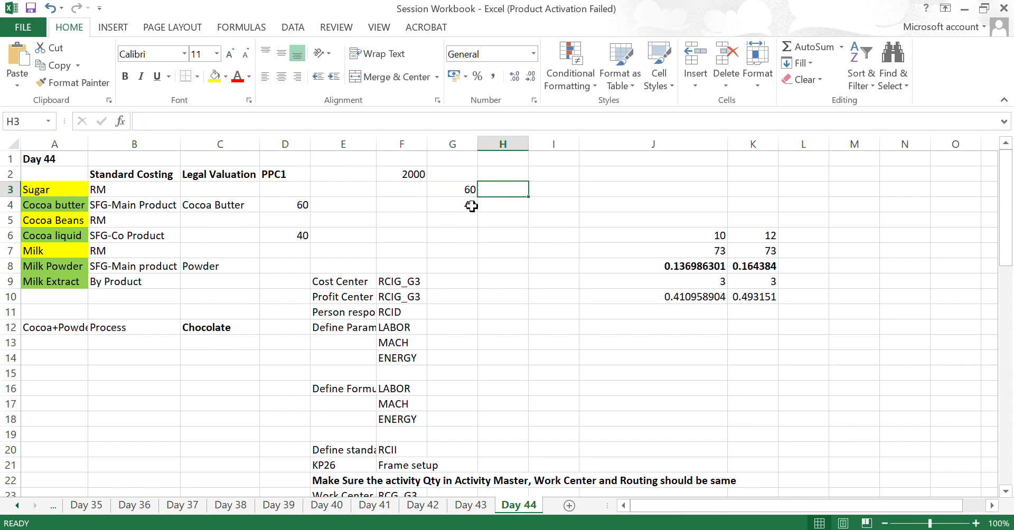
{"action": "type", "text": "="}
{"action": "key", "text": "Left"}
{"action": "key", "text": "Left"}
{"action": "key", "text": "Up"}
{"action": "type", "text": "*"}
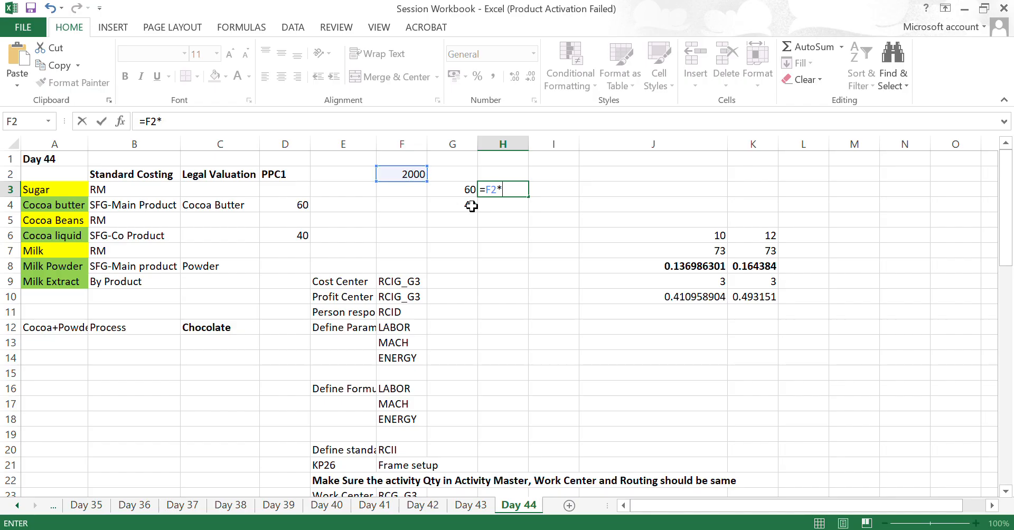
{"action": "key", "text": "Left"}
{"action": "key", "text": "Return"}
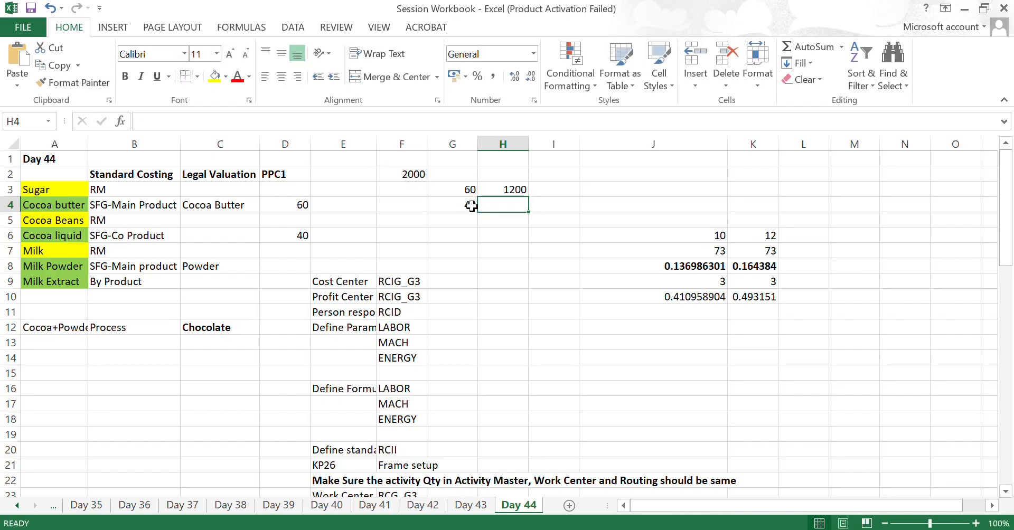
- Calculate the 40 percent share of the base amount in cell H4 with the formula =F2*G4%
{"action": "type", "text": "="}
{"action": "key", "text": "Left"}
{"action": "key", "text": "Left"}
{"action": "key", "text": "Up"}
{"action": "key", "text": "Up"}
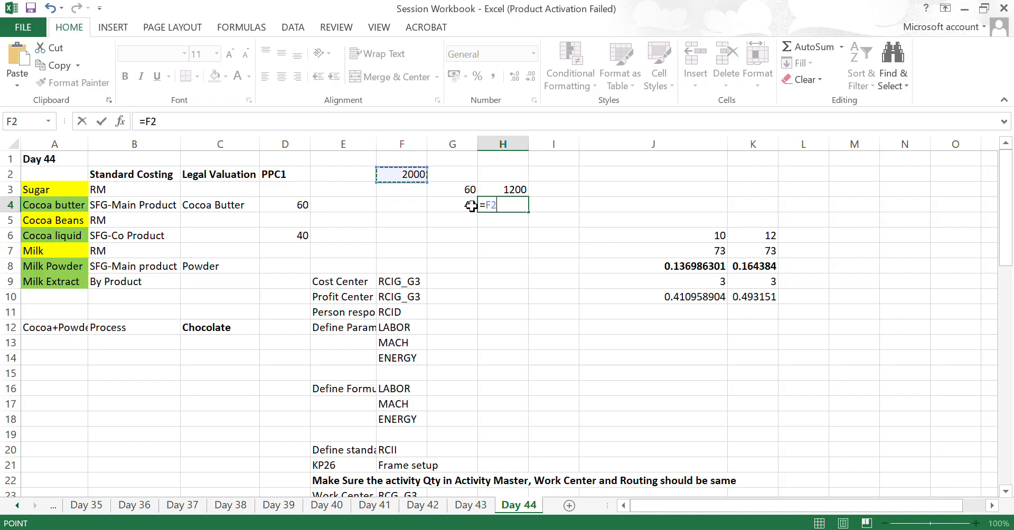
{"action": "type", "text": "*"}
{"action": "key", "text": "Left"}
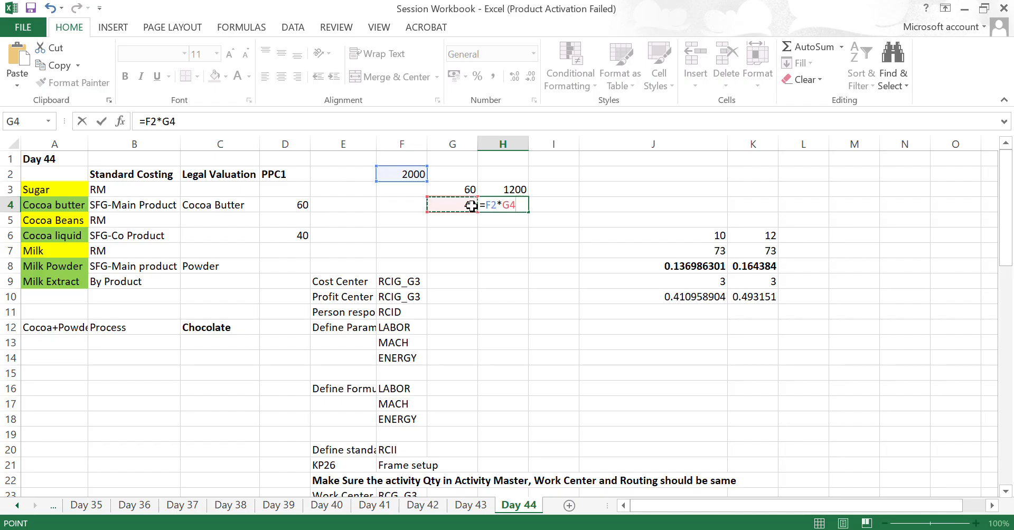
{"action": "type", "text": "%"}
{"action": "key", "text": "Return"}
- Total the two shares in cell H5 with =SUM(H3:H4) and make the total bold
{"action": "key", "text": "alt+equal"}
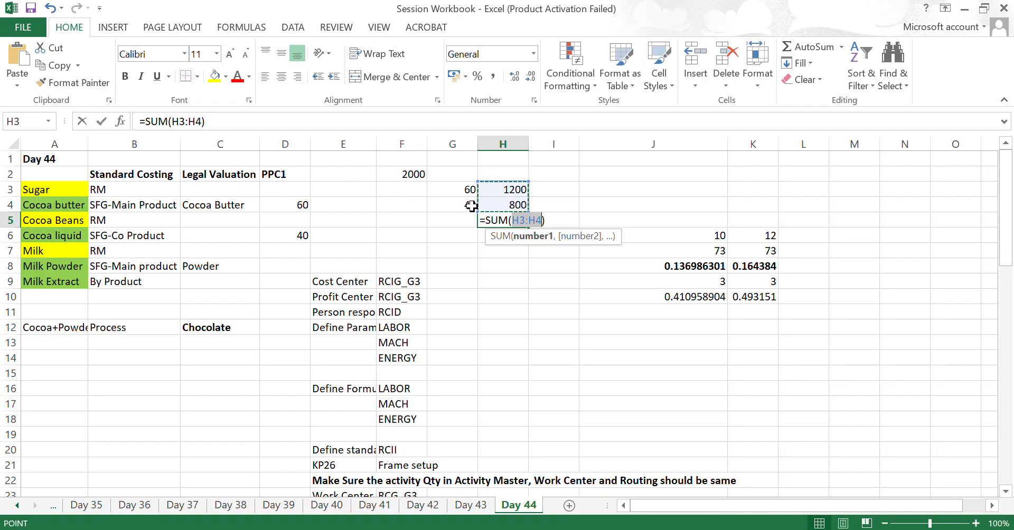
{"action": "key", "text": "Return"}
{"action": "key", "text": "Up"}
{"action": "key", "text": "ctrl+b"}
{"action": "key", "text": "Down"}
{"action": "key", "text": "Down"}
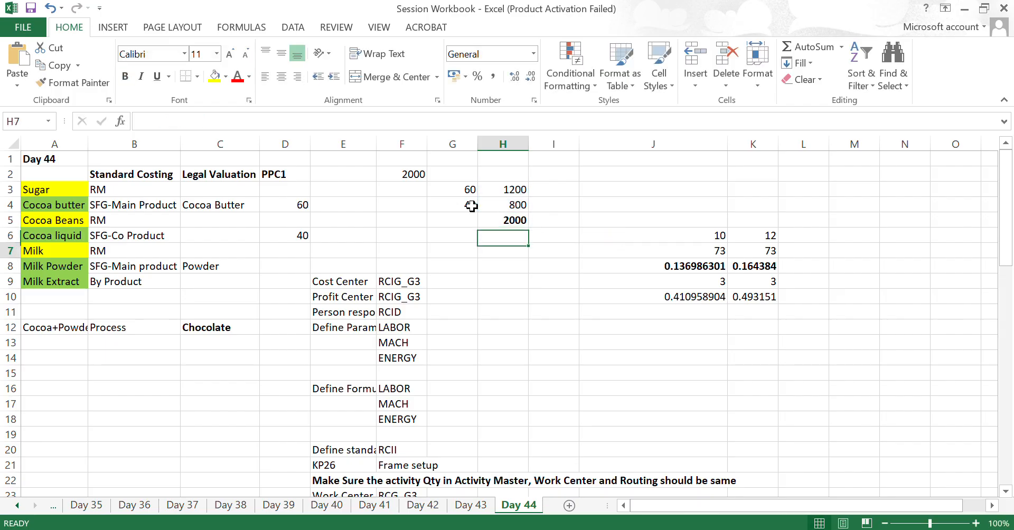
- Apply a Thick Box Border around the Sugar to Cocoa liquid block, A3:D6
{"action": "key", "text": "Up"}
{"action": "key", "text": "Up"}
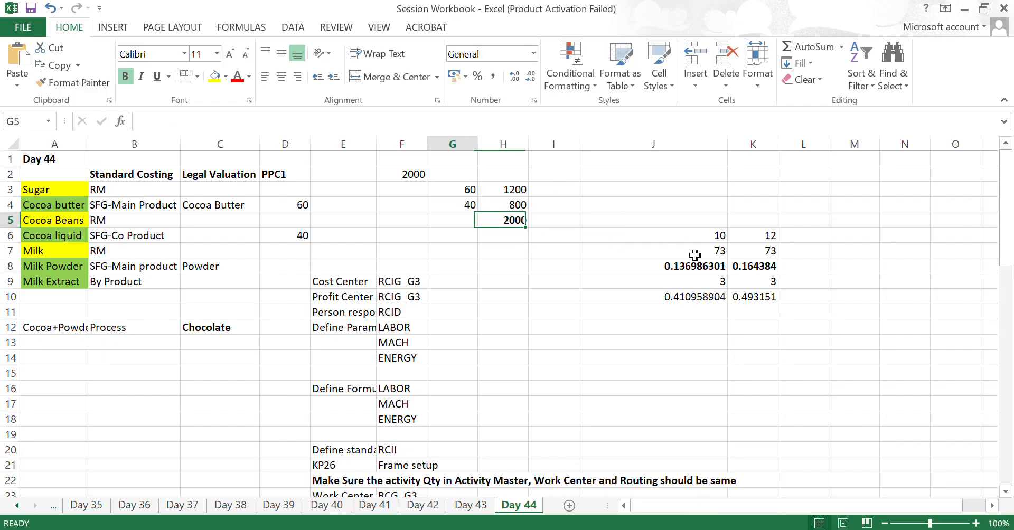
{"action": "key", "text": "Left"}
{"action": "key", "text": "Left"}
{"action": "key", "text": "Left"}
{"action": "key", "text": "Left"}
{"action": "key", "text": "Left"}
{"action": "key", "text": "Left"}
{"action": "key", "text": "Left"}
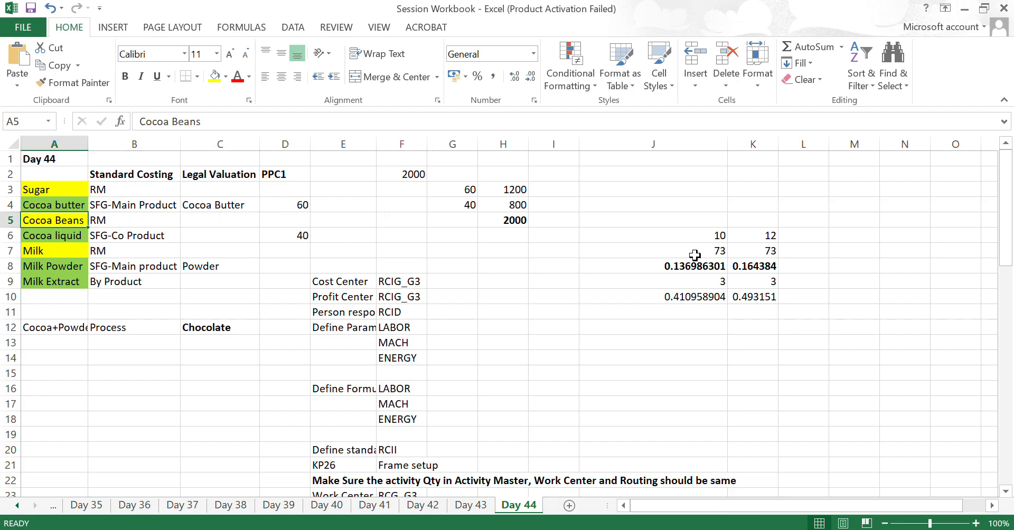
{"action": "key", "text": "Up"}
{"action": "key", "text": "Up"}
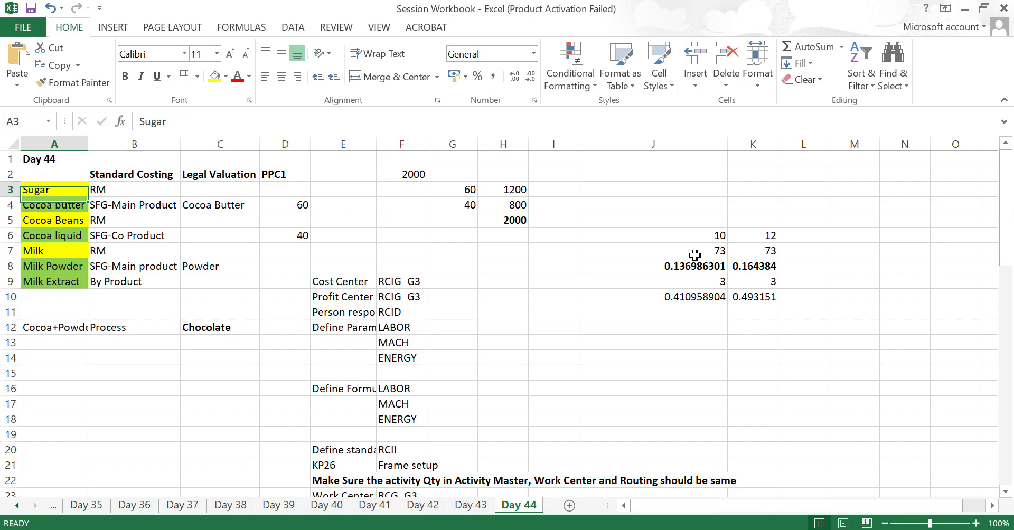
{"action": "key", "text": "shift+Right"}
{"action": "key", "text": "shift+Right"}
{"action": "key", "text": "shift+Right"}
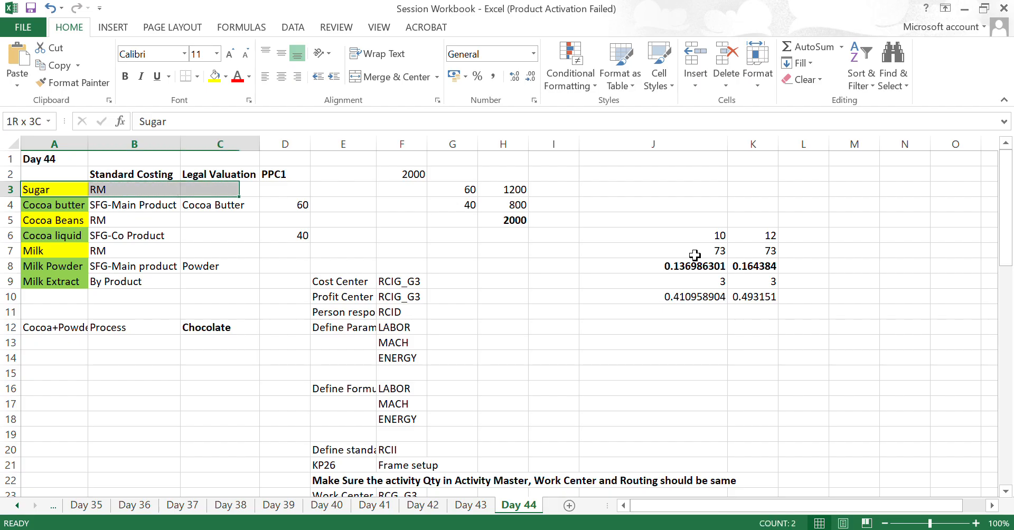
{"action": "key", "text": "shift+Down"}
{"action": "key", "text": "shift+Down"}
{"action": "key", "text": "shift+Down"}
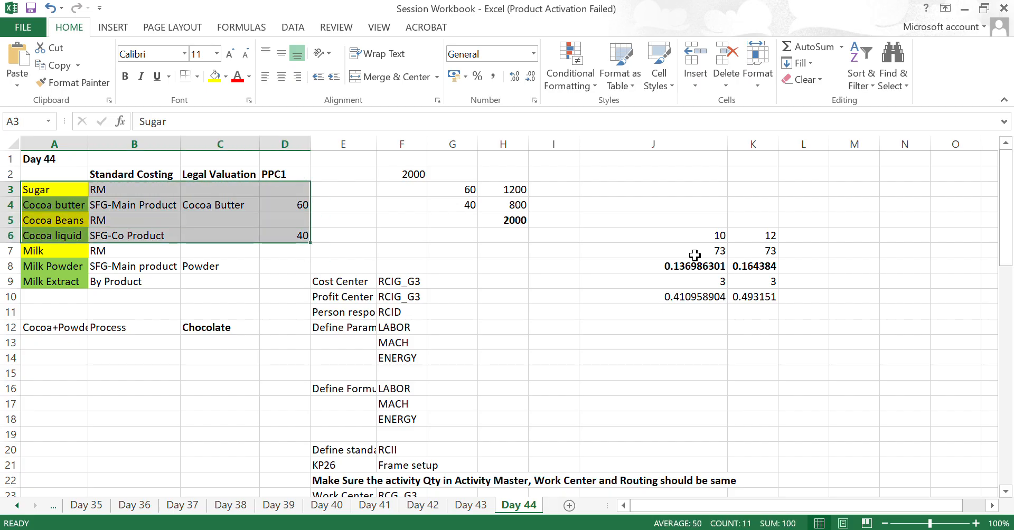
{"action": "key", "text": "alt"}
{"action": "key", "text": "h"}
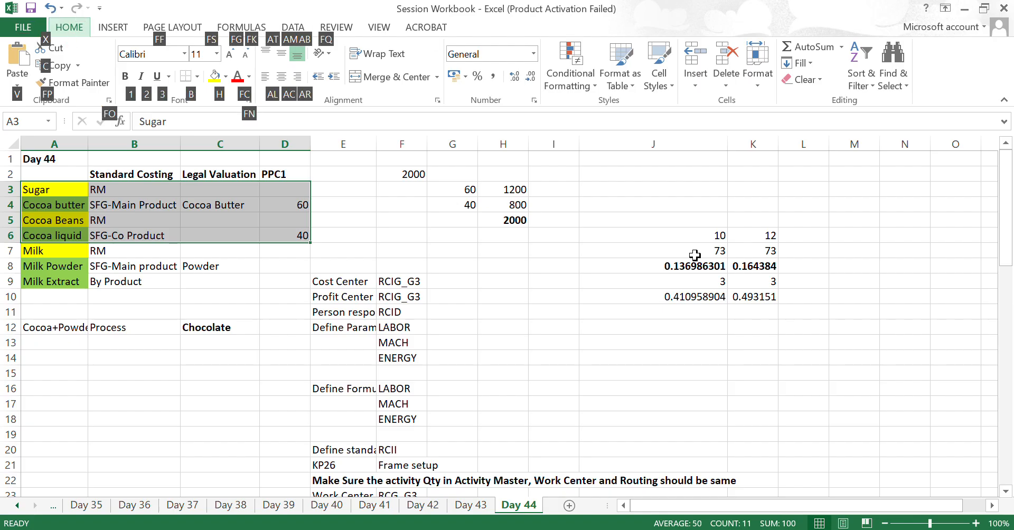
{"action": "key", "text": "b"}
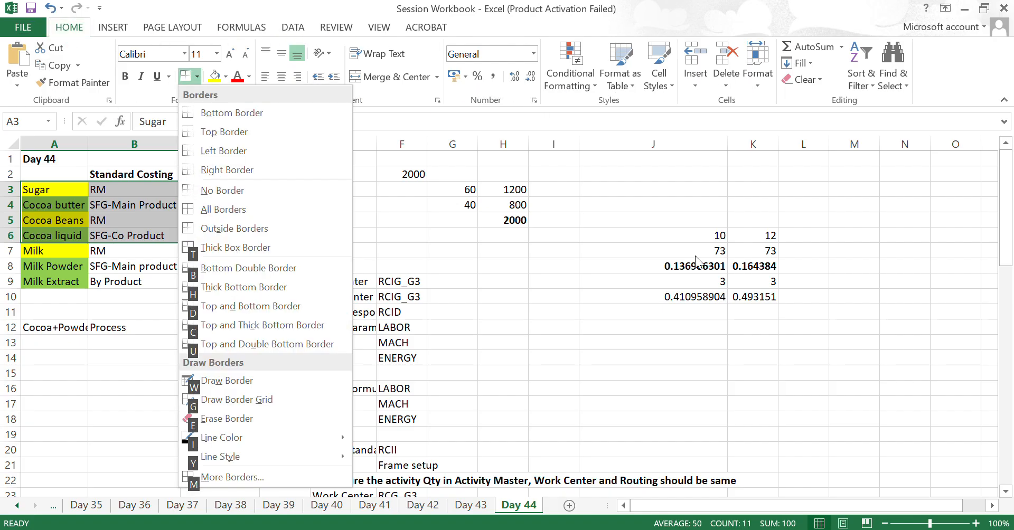
{"action": "key", "text": "t"}
- Look through the setup list in column E from Cost Center down to Create Material
{"action": "key", "text": "Down"}
{"action": "key", "text": "Down"}
{"action": "key", "text": "Down"}
{"action": "key", "text": "Down"}
{"action": "key", "text": "Down"}
{"action": "key", "text": "Down"}
{"action": "key", "text": "Down"}
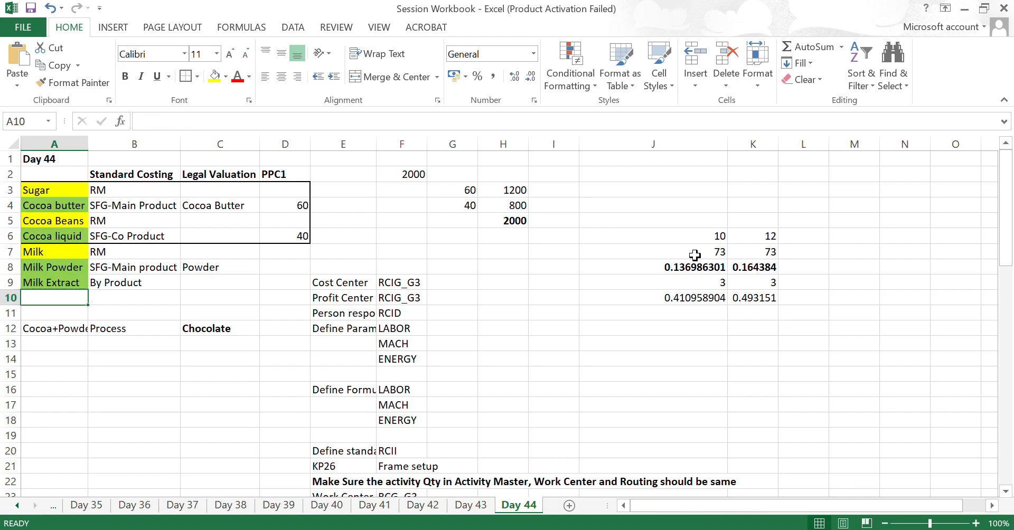
{"action": "key", "text": "Right"}
{"action": "key", "text": "Right"}
{"action": "key", "text": "Right"}
{"action": "key", "text": "Right"}
{"action": "key", "text": "Up"}
{"action": "key", "text": "Up"}
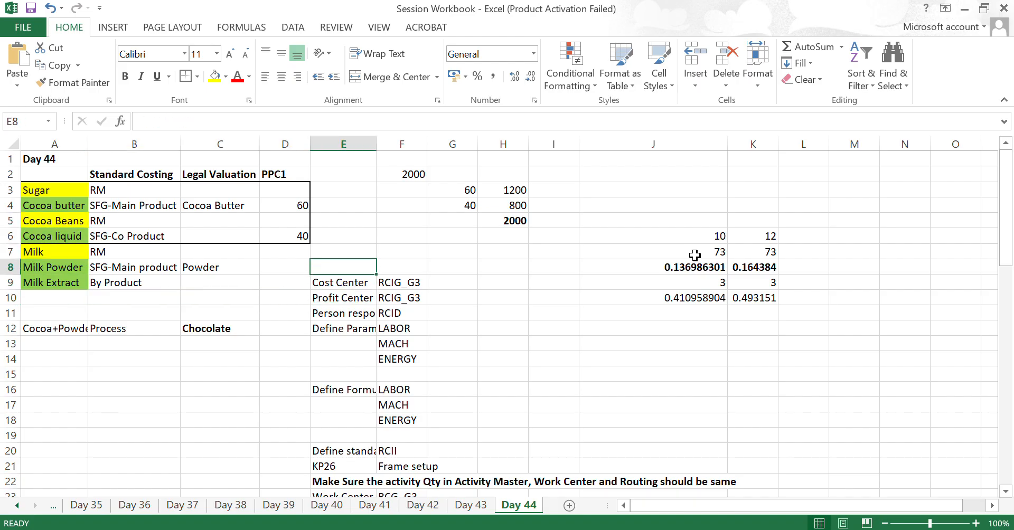
{"action": "key", "text": "Down"}
{"action": "key", "text": "Down"}
{"action": "key", "text": "Down"}
{"action": "key", "text": "Down"}
{"action": "key", "text": "Down"}
{"action": "key", "text": "Down"}
{"action": "key", "text": "Down"}
{"action": "key", "text": "Down"}
{"action": "key", "text": "Down"}
{"action": "key", "text": "Down"}
{"action": "key", "text": "Down"}
{"action": "key", "text": "Down"}
{"action": "key", "text": "Down"}
{"action": "key", "text": "Down"}
{"action": "key", "text": "Down"}
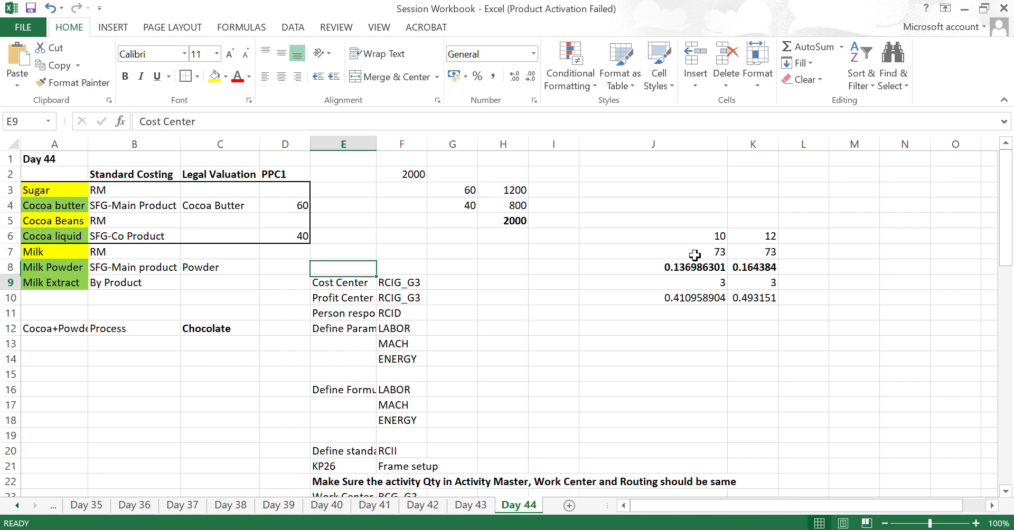
{"action": "key", "text": "Down"}
{"action": "key", "text": "Down"}
{"action": "key", "text": "Down"}
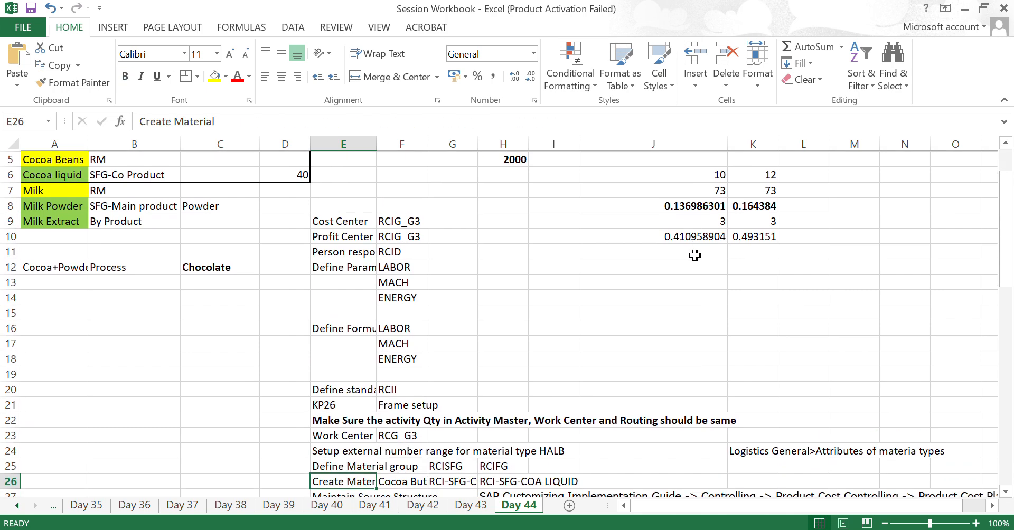
- Go back up the setup list to the Cost Center entry and review it beside the bordered cocoa block
{"action": "key", "text": "Up"}
{"action": "key", "text": "Up"}
{"action": "key", "text": "Up"}
{"action": "key", "text": "Up"}
{"action": "key", "text": "Up"}
{"action": "key", "text": "Up"}
{"action": "key", "text": "Up"}
{"action": "key", "text": "Up"}
{"action": "key", "text": "Up"}
{"action": "key", "text": "Up"}
{"action": "key", "text": "Up"}
{"action": "key", "text": "Up"}
{"action": "key", "text": "Up"}
{"action": "key", "text": "Up"}
{"action": "key", "text": "Up"}
{"action": "key", "text": "Up"}
{"action": "key", "text": "Up"}
{"action": "key", "text": "Up"}
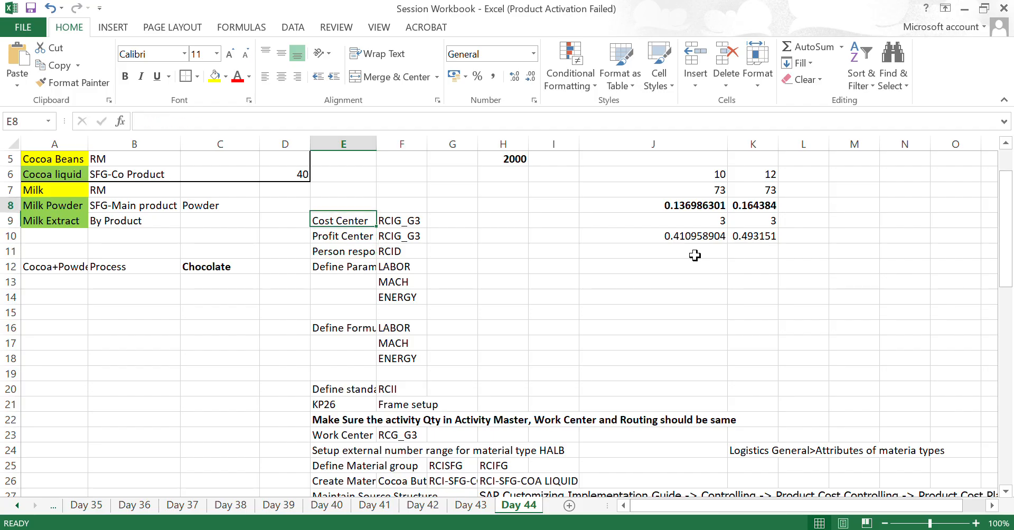
{"action": "key", "text": "Up"}
{"action": "key", "text": "Up"}
{"action": "key", "text": "Up"}
{"action": "key", "text": "Up"}
{"action": "key", "text": "Up"}
{"action": "key", "text": "Up"}
{"action": "key", "text": "Down"}
{"action": "key", "text": "Down"}
{"action": "key", "text": "Down"}
{"action": "key", "text": "Down"}
{"action": "key", "text": "Down"}
{"action": "key", "text": "Down"}
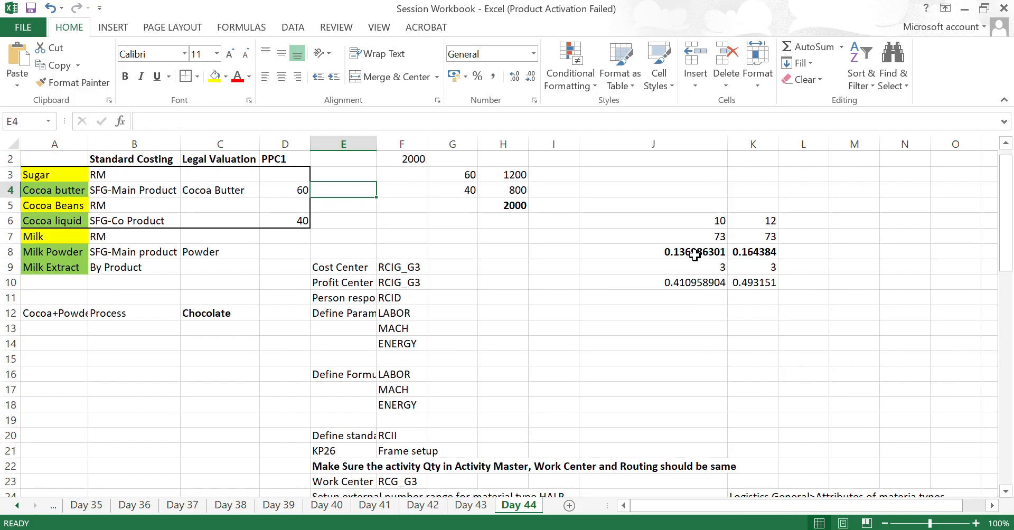
{"action": "key", "text": "Down"}
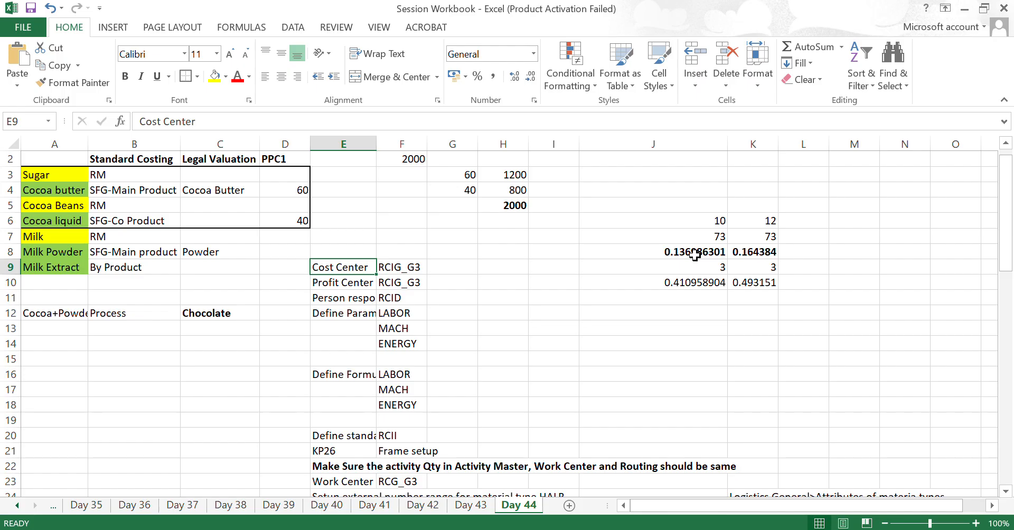
- Review the PPC1 values and standard costing types of Cocoa butter and Cocoa liquid inside the bordered block
{"action": "key", "text": "Up"}
{"action": "key", "text": "Up"}
{"action": "key", "text": "Up"}
{"action": "key", "text": "Up"}
{"action": "key", "text": "Up"}
{"action": "key", "text": "Left"}
{"action": "key", "text": "Left"}
{"action": "key", "text": "Left"}
{"action": "key", "text": "Left"}
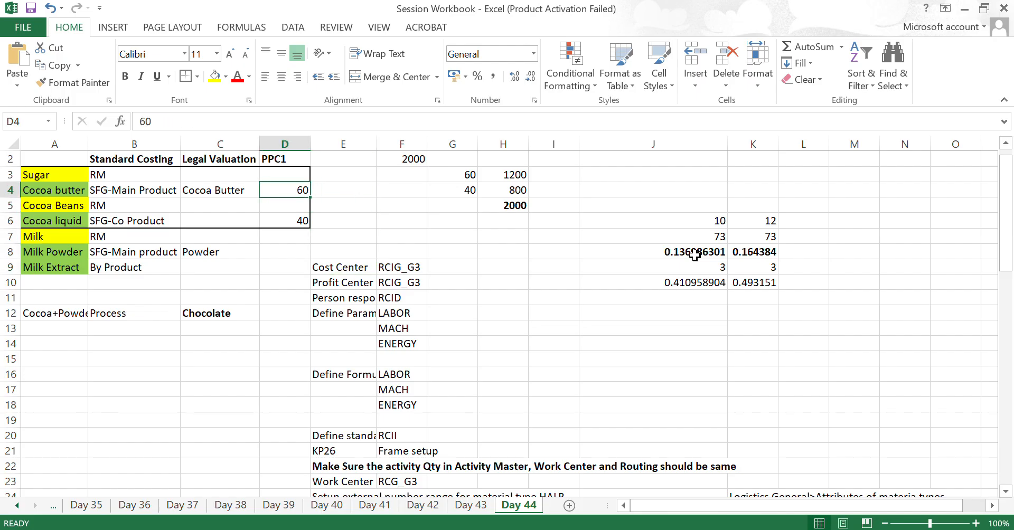
{"action": "key", "text": "Up"}
{"action": "key", "text": "Down"}
{"action": "key", "text": "Down"}
{"action": "key", "text": "Down"}
{"action": "key", "text": "Right"}
{"action": "key", "text": "Right"}
{"action": "key", "text": "Right"}
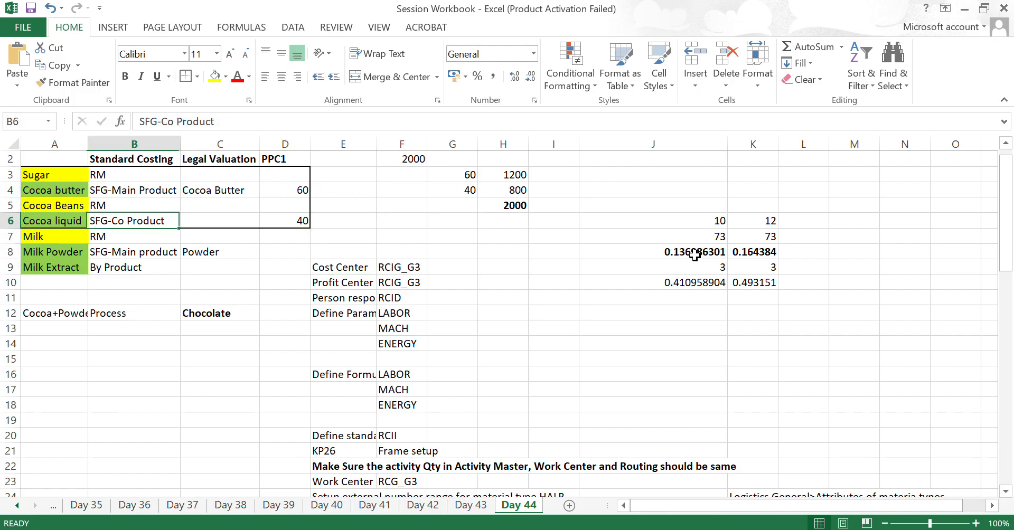
- Revisit the Cocoa Butter entry in row 4, then copy the cost center code RCIG_G3 from F9
{"action": "key", "text": "Up"}
{"action": "key", "text": "Up"}
{"action": "key", "text": "Left"}
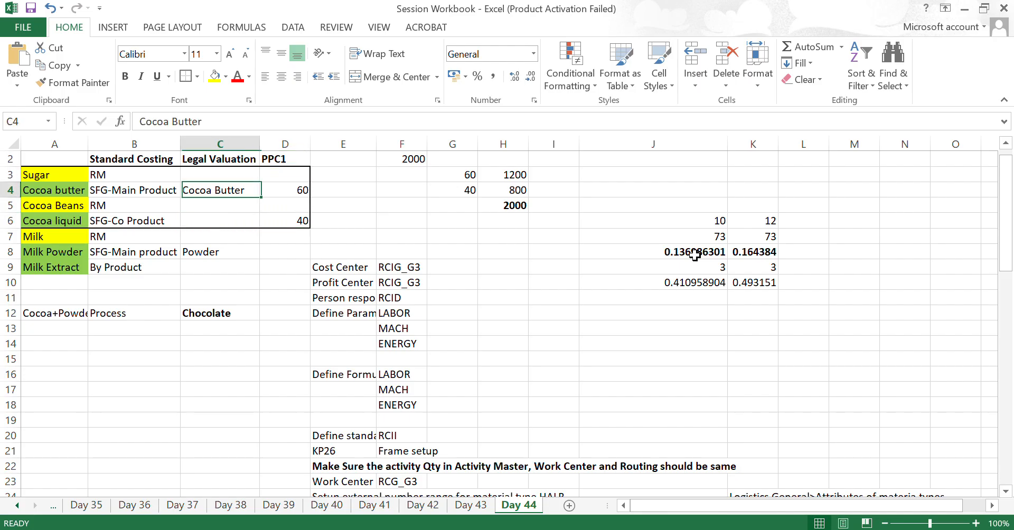
{"action": "key", "text": "Down"}
{"action": "key", "text": "Down"}
{"action": "key", "text": "Down"}
{"action": "key", "text": "Down"}
{"action": "key", "text": "Down"}
{"action": "key", "text": "Right"}
{"action": "key", "text": "Right"}
{"action": "key", "text": "Right"}
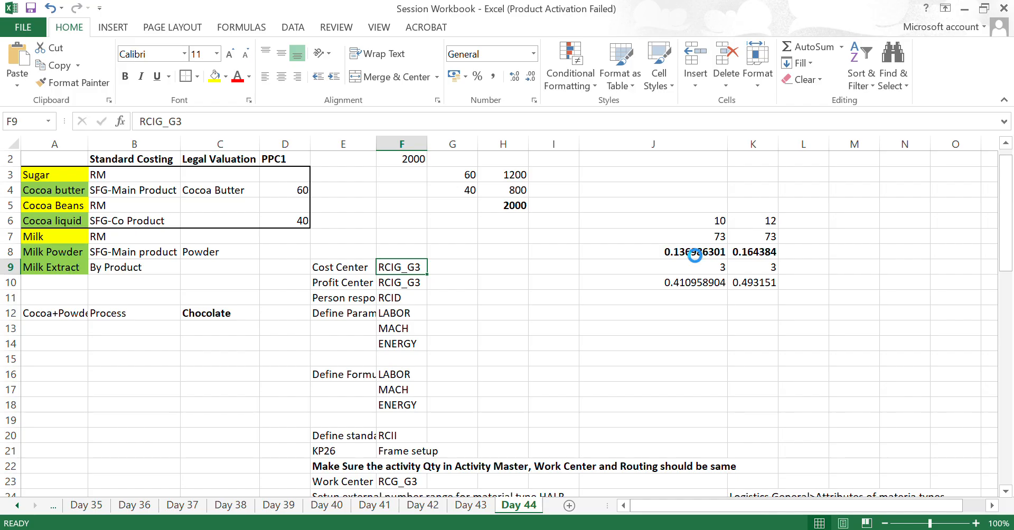
{"action": "key", "text": "ctrl+c"}
- Switch to SAP Logon and log on to HANA 23 in client 700 with the user ID and account password
{"action": "key", "text": "alt+Tab"}
{"action": "key", "text": "alt+shift+Tab"}
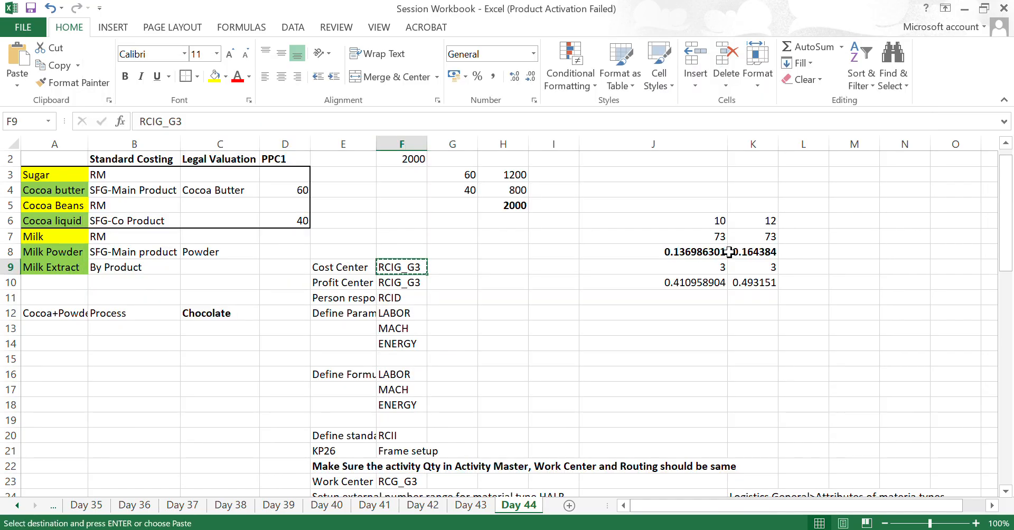
{"action": "left_click", "coordinate": [475, 529]}
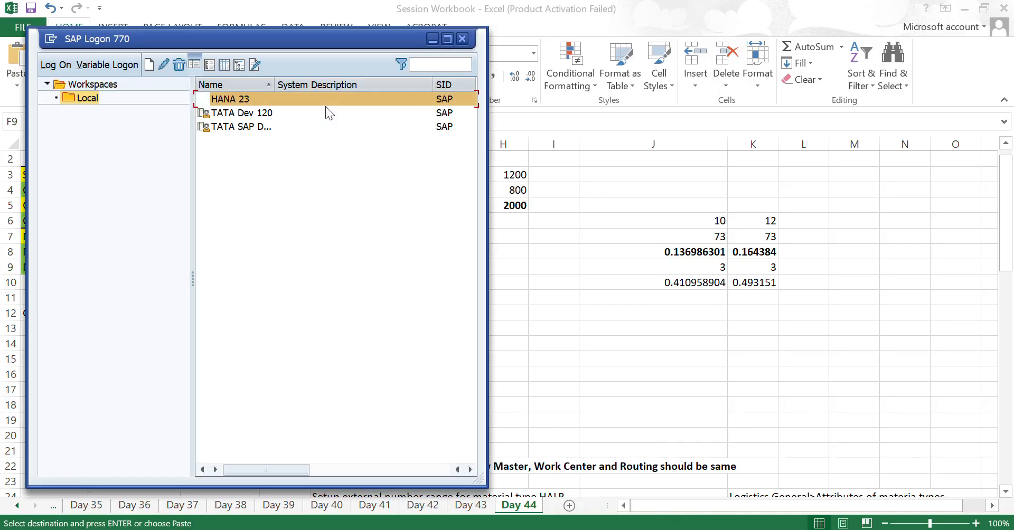
{"action": "double_click", "coordinate": [221, 100]}
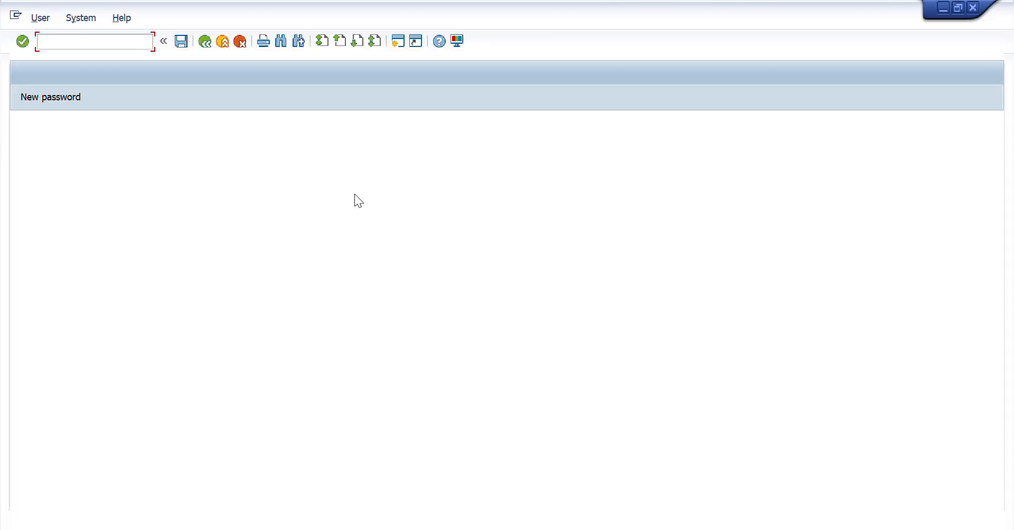
{"action": "key", "text": "Down"}
{"action": "key", "text": "Tab"}
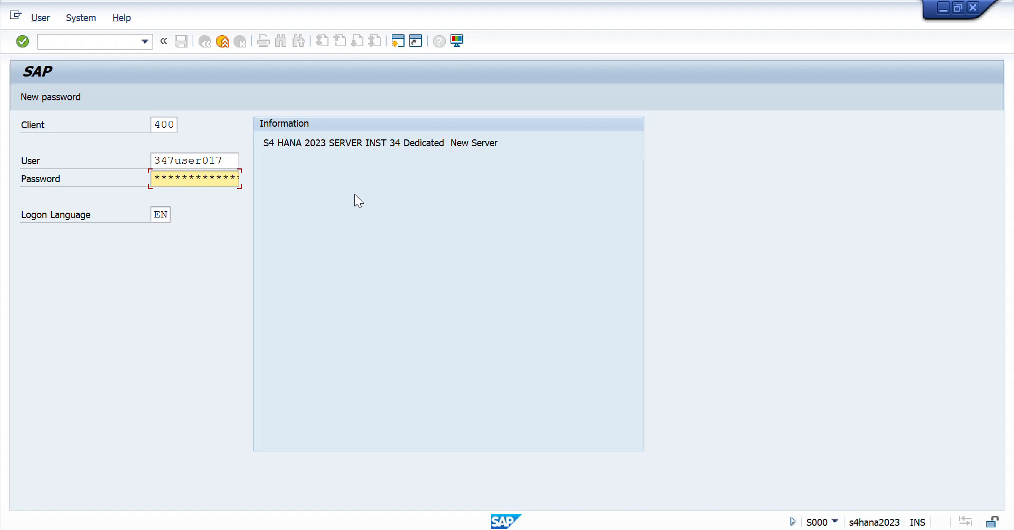
{"action": "key", "text": "shift+Tab"}
{"action": "key", "text": "shift+Tab"}
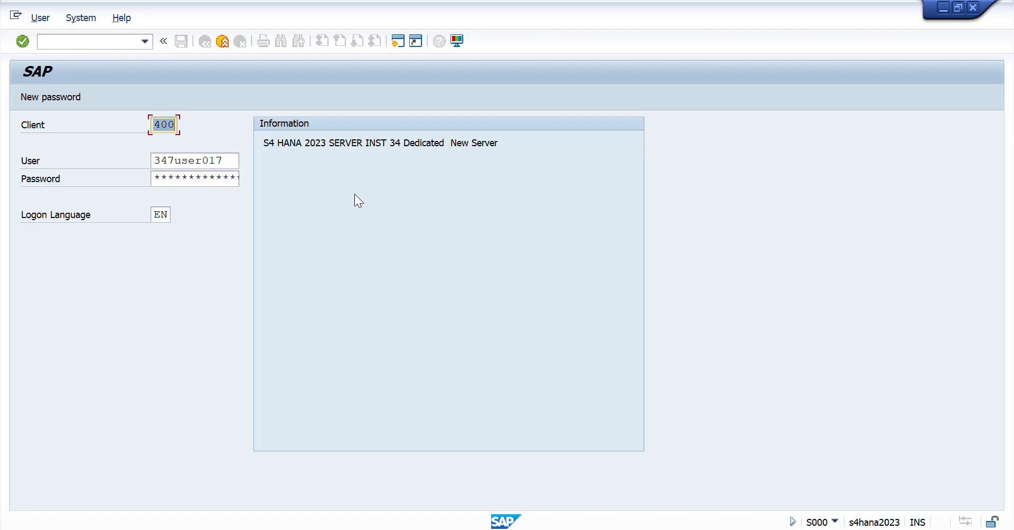
{"action": "type", "text": "700"}
{"action": "key", "text": "Return"}
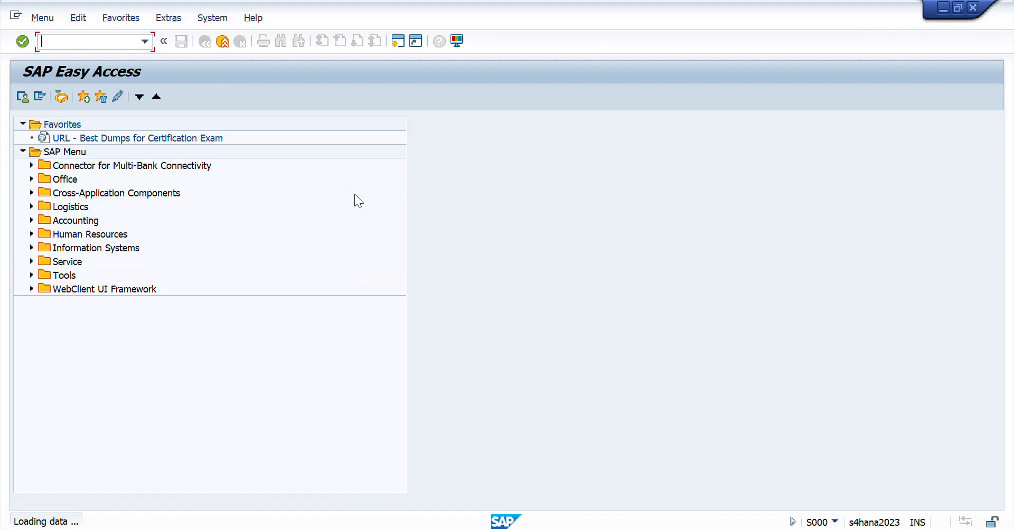
- Start transaction KS03, set controlling area RCIG, and display cost center RCIG_G3
{"action": "type", "text": "ks03"}
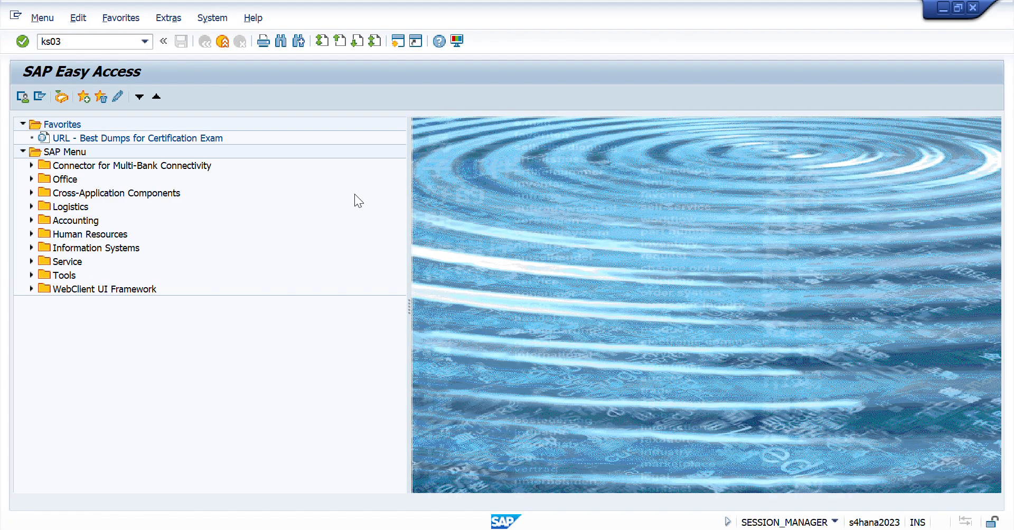
{"action": "key", "text": "Return"}
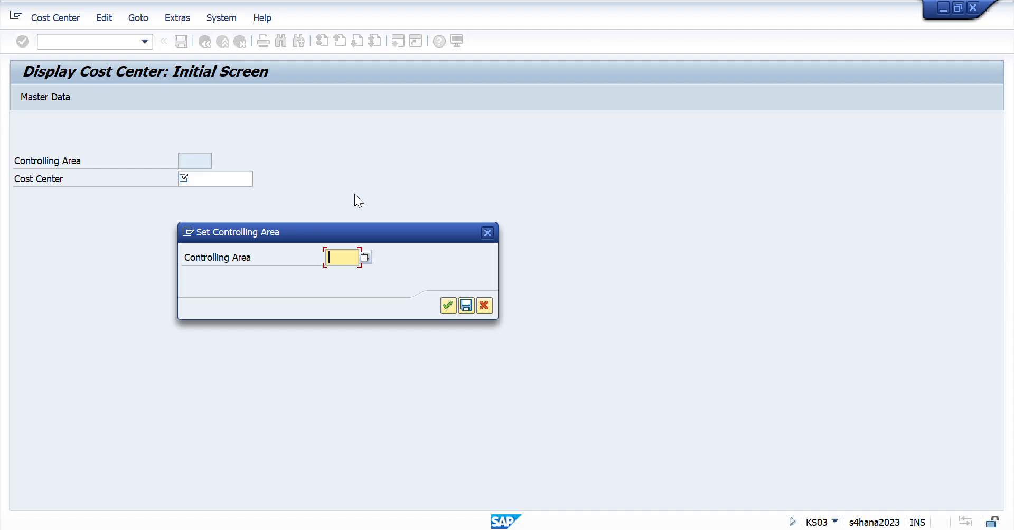
{"action": "type", "text": "rcig"}
{"action": "key", "text": "Return"}
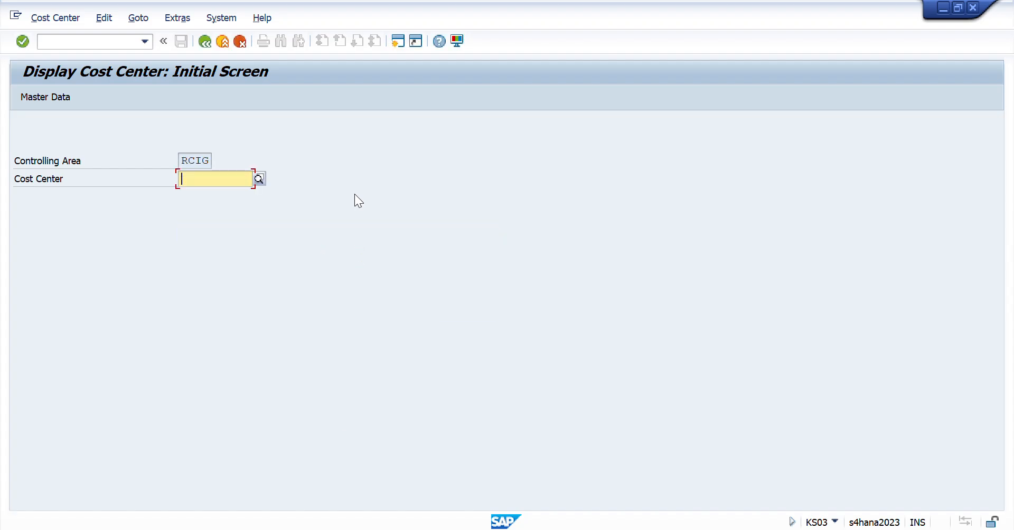
{"action": "type", "text": "RCIG_G3"}
{"action": "key", "text": "Return"}
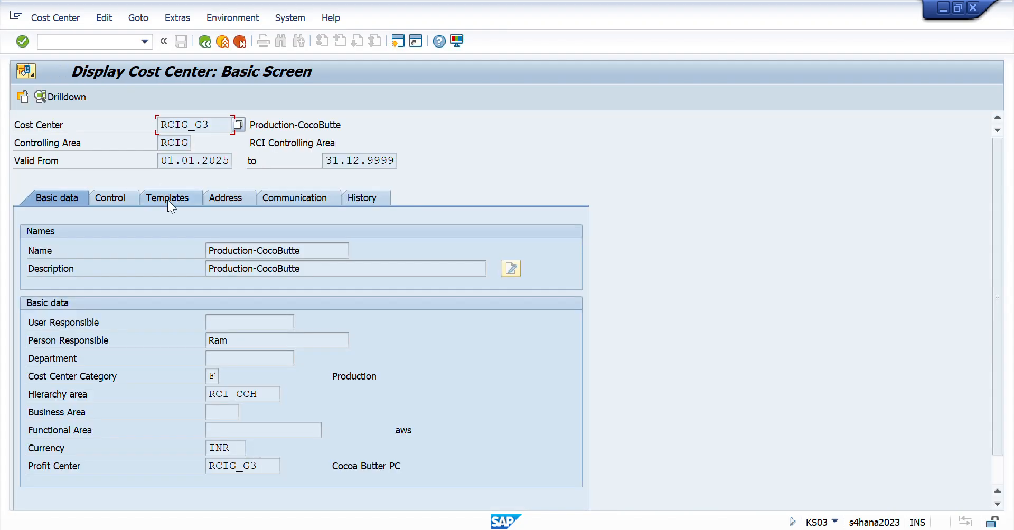
- Examine the cost center's basic data, viewing the category value list and closing it without a change, and check the profit center assignment
{"action": "scroll", "coordinate": [321, 366], "scroll_direction": "down", "scroll_amount": 1}
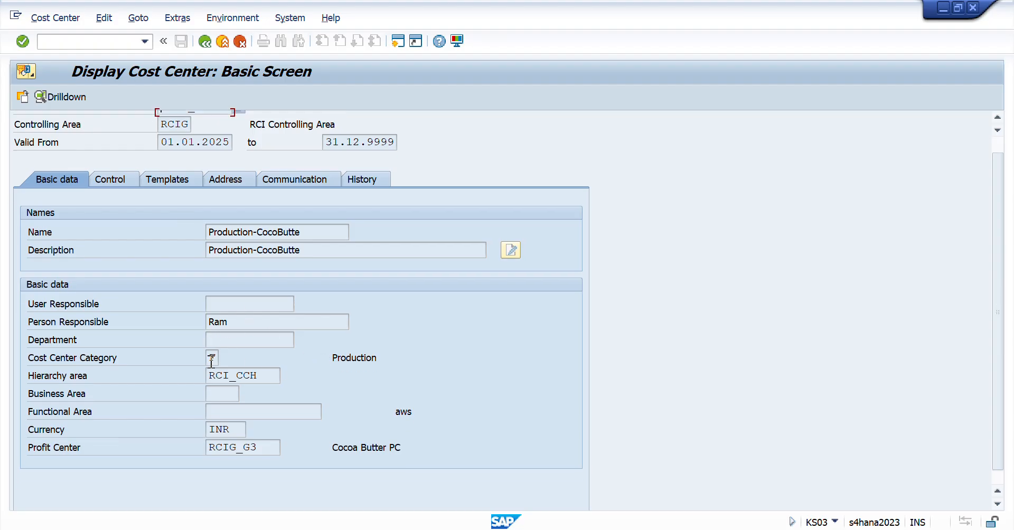
{"action": "left_click", "coordinate": [214, 357]}
{"action": "left_click", "coordinate": [225, 358]}
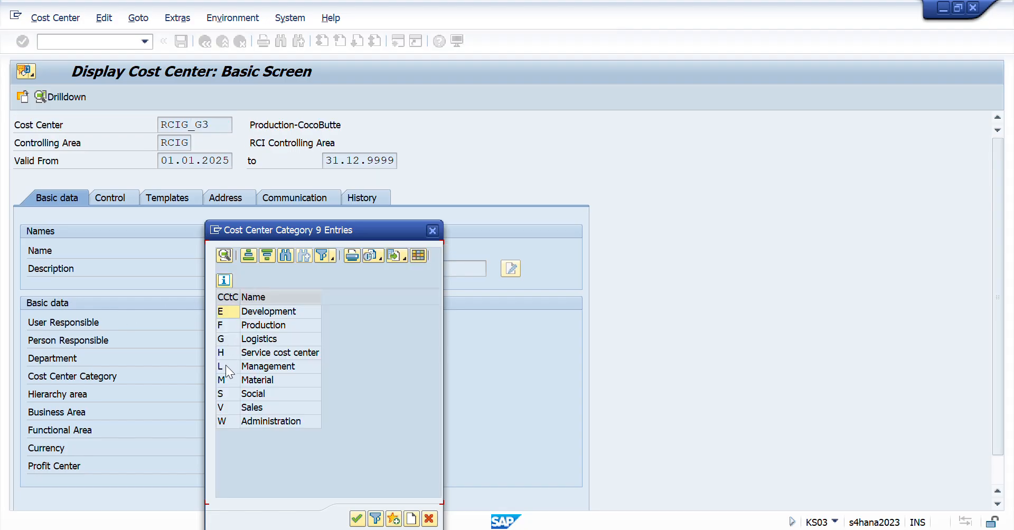
{"action": "left_click", "coordinate": [236, 325]}
{"action": "left_click", "coordinate": [433, 231]}
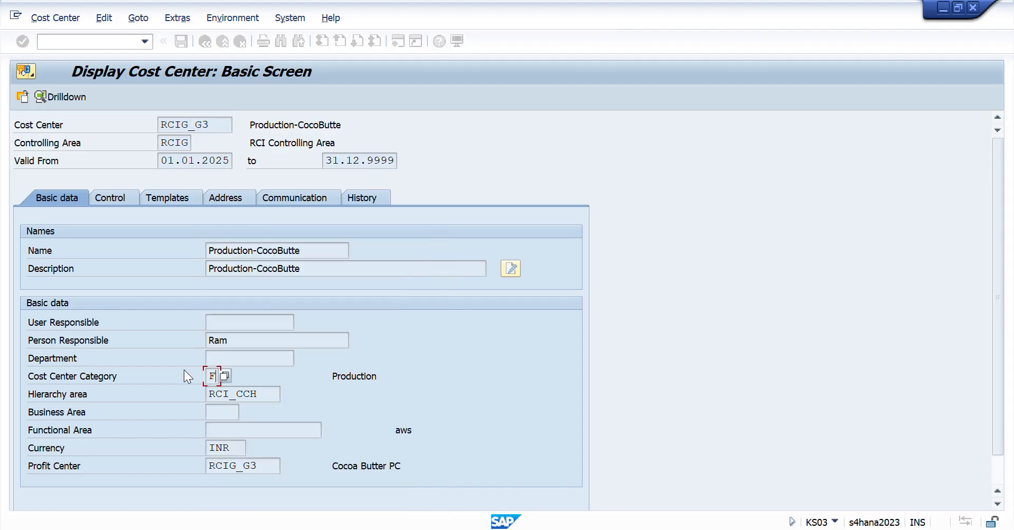
{"action": "left_click_drag", "start_coordinate": [264, 466], "coordinate": [176, 471]}
{"action": "left_click", "coordinate": [278, 469]}
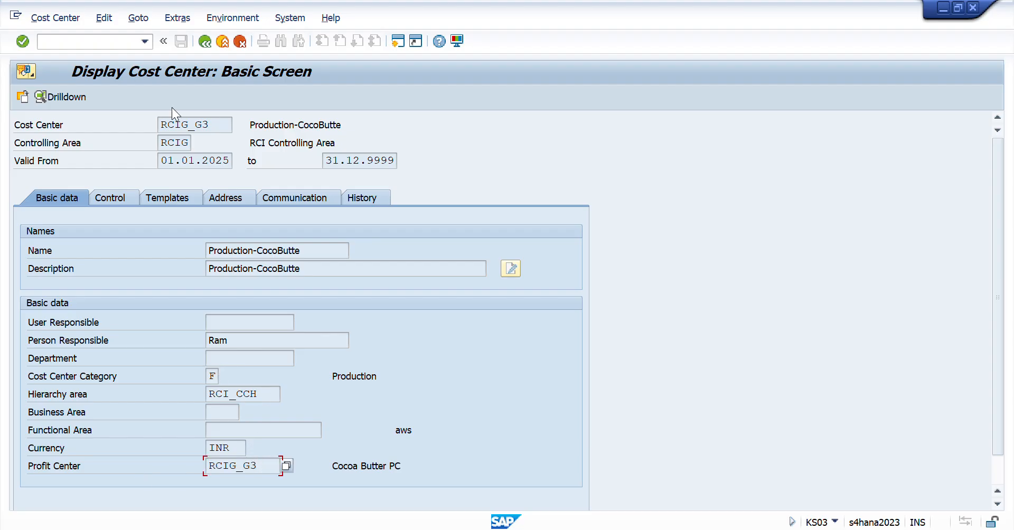
- Start transaction KE53 and display profit center RCIG_G3
{"action": "left_click", "coordinate": [92, 46]}
{"action": "type", "text": "/nke53"}
{"action": "key", "text": "Return"}
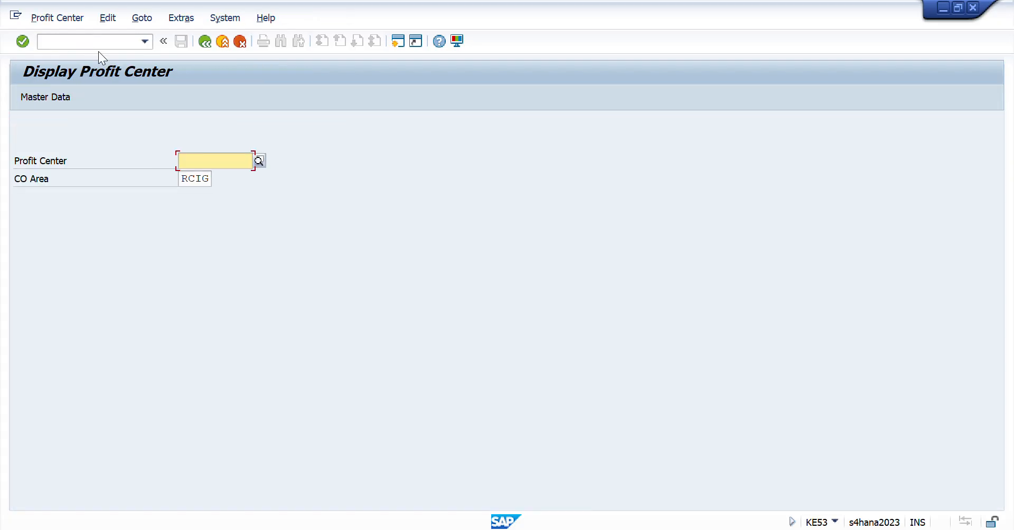
{"action": "type", "text": "RCIG_G3"}
{"action": "key", "text": "Return"}
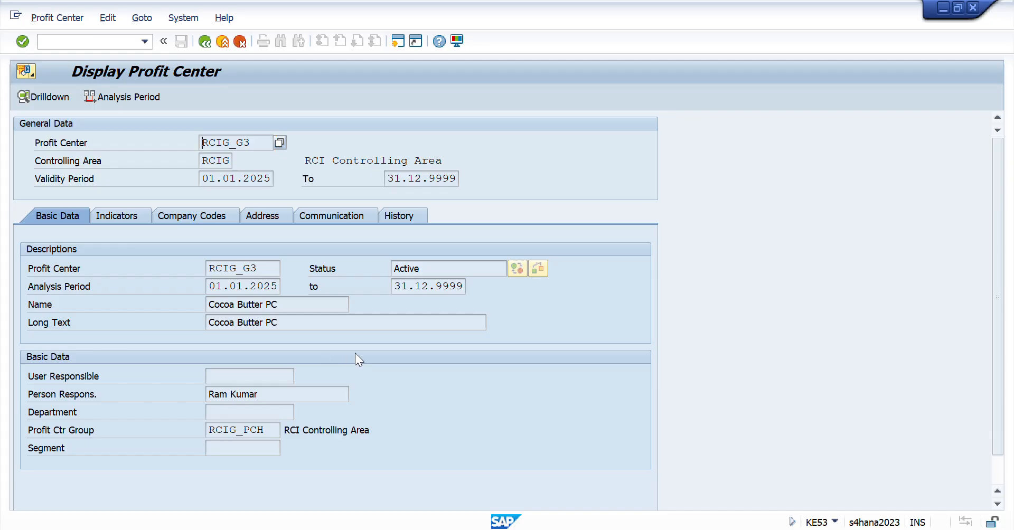
- Switch back to Session Workbook in Excel and select the Cost Center and Profit Center entries in E9:F10 for review
{"action": "key", "text": "alt+Tab"}
{"action": "key", "text": "alt+Tab"}
{"action": "key", "text": "alt+Tab"}
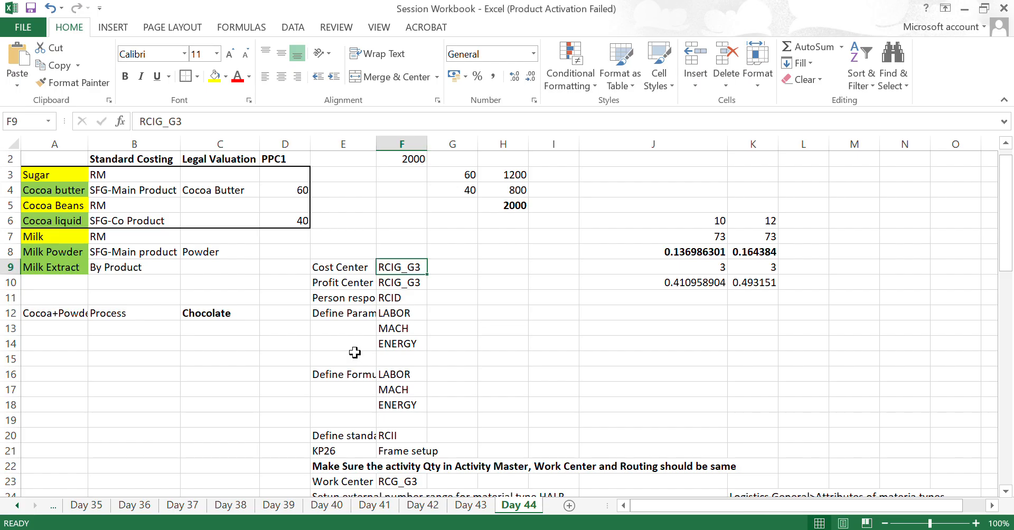
{"action": "key", "text": "Left"}
{"action": "key", "text": "shift+Down"}
{"action": "key", "text": "shift+Right"}
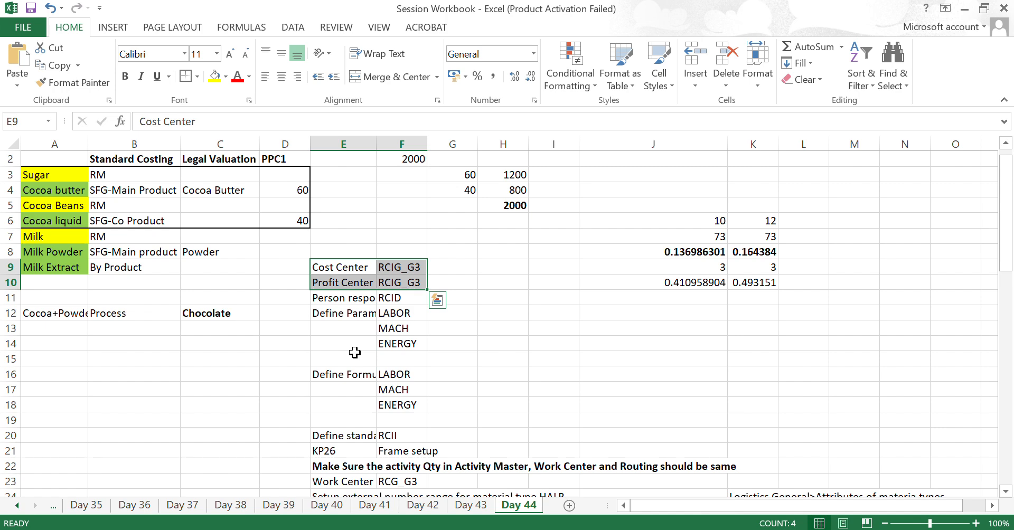
{"action": "key", "text": "ctrl+c"}
{"action": "key", "text": "Down"}
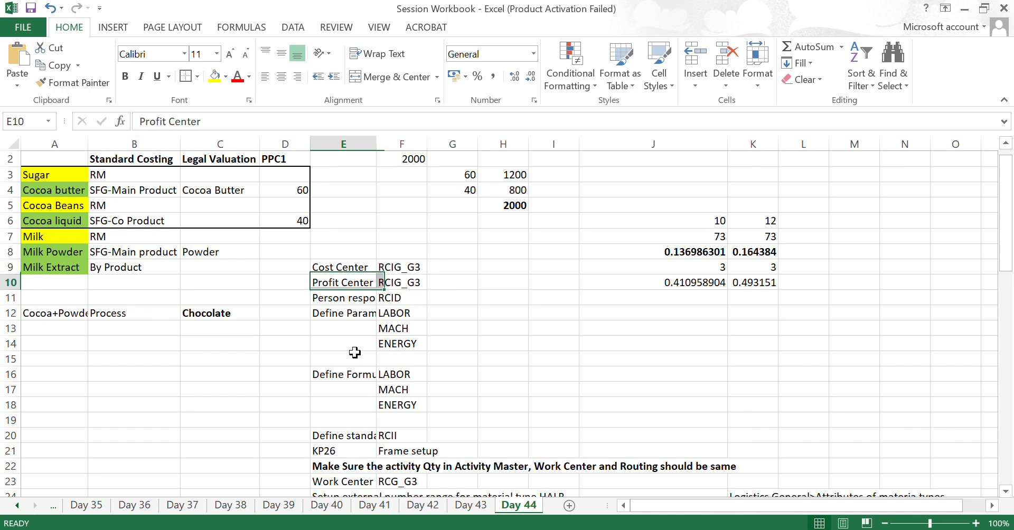
- AutoFit the width of column E to the Person responsible text in E11
{"action": "key", "text": "Down"}
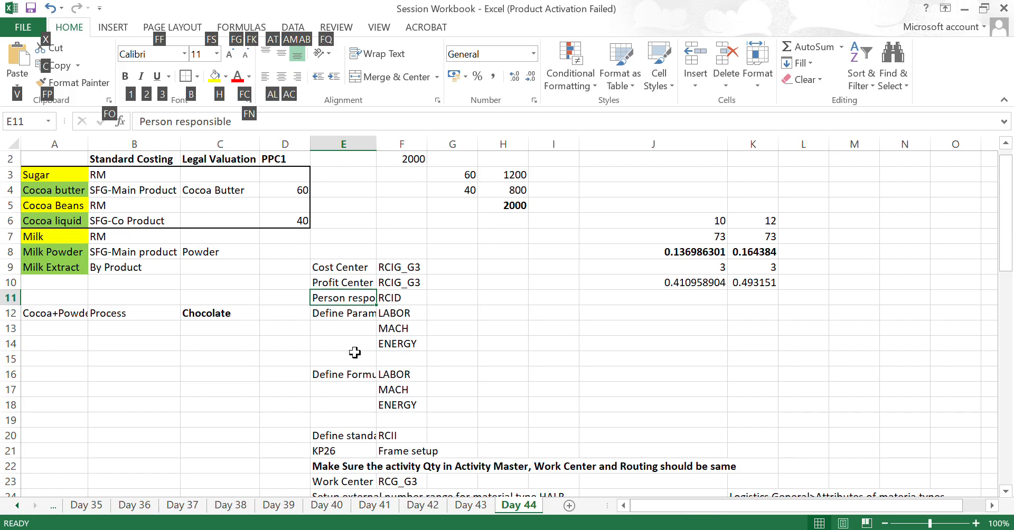
{"action": "key", "text": "o"}
{"action": "key", "text": "i"}
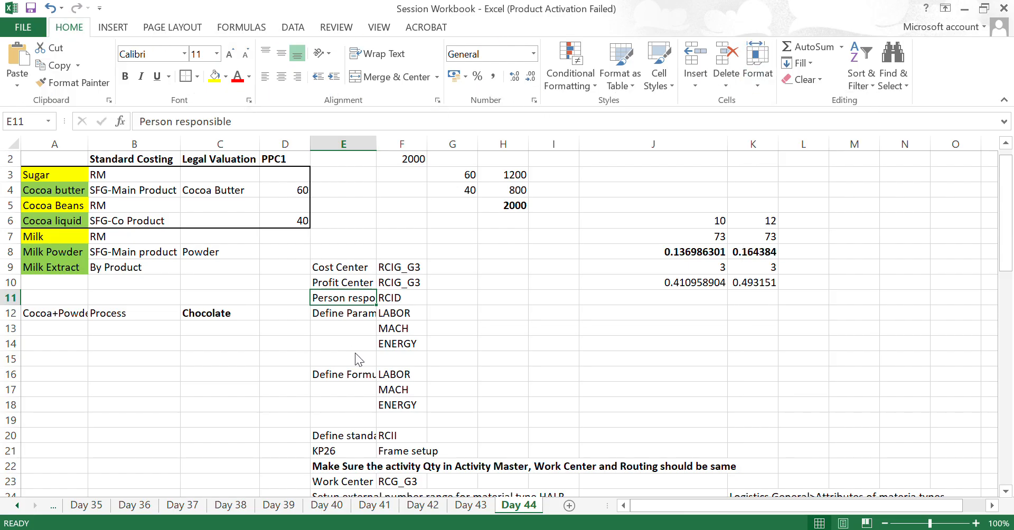
{"action": "key", "text": "Down"}
{"action": "key", "text": "Up"}
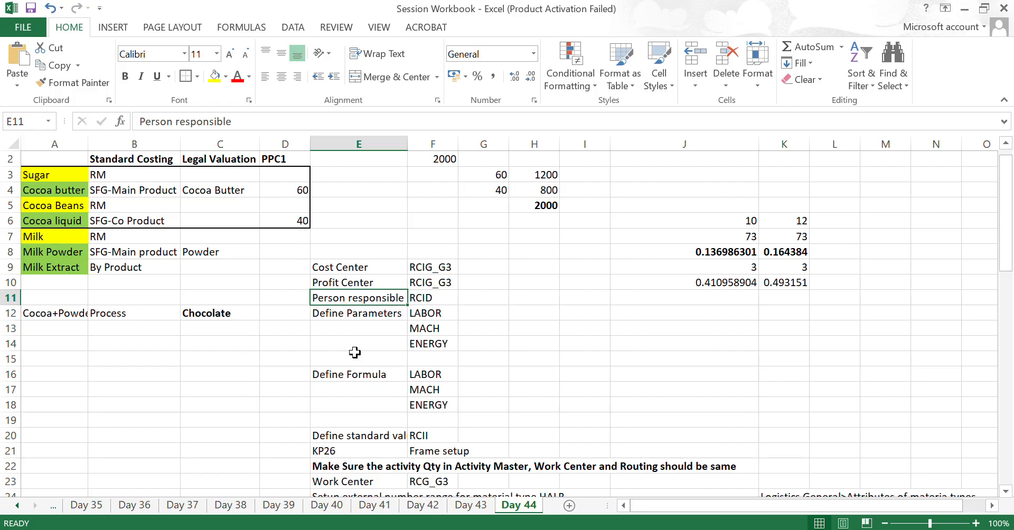
- Review the Cocoa butter row's costing type and legal valuation, and return to the Person responsible entry in E11
{"action": "key", "text": "Right"}
{"action": "key", "text": "Left"}
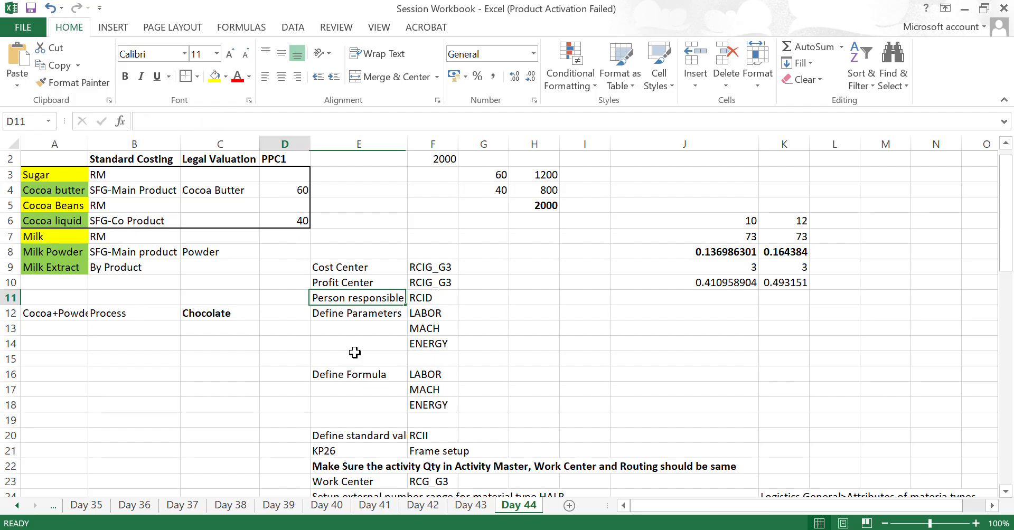
{"action": "key", "text": "Left"}
{"action": "key", "text": "Left"}
{"action": "key", "text": "Left"}
{"action": "key", "text": "Left"}
{"action": "key", "text": "Up"}
{"action": "key", "text": "Up"}
{"action": "key", "text": "Up"}
{"action": "key", "text": "Up"}
{"action": "key", "text": "Up"}
{"action": "key", "text": "Up"}
{"action": "key", "text": "Up"}
{"action": "key", "text": "Right"}
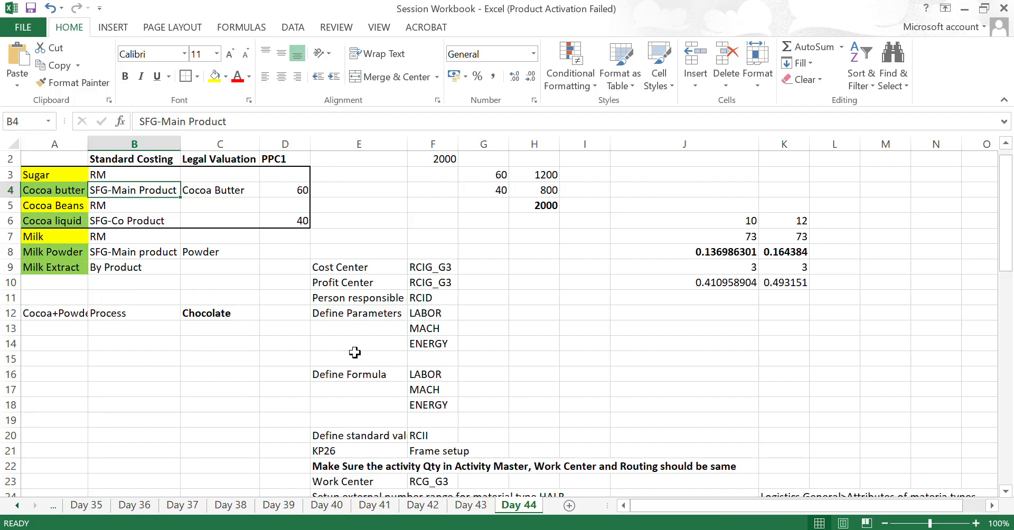
{"action": "key", "text": "Right"}
{"action": "key", "text": "Right"}
{"action": "key", "text": "Left"}
{"action": "key", "text": "Down"}
{"action": "key", "text": "Down"}
{"action": "key", "text": "Down"}
{"action": "key", "text": "Down"}
{"action": "key", "text": "Down"}
{"action": "key", "text": "Down"}
{"action": "key", "text": "Down"}
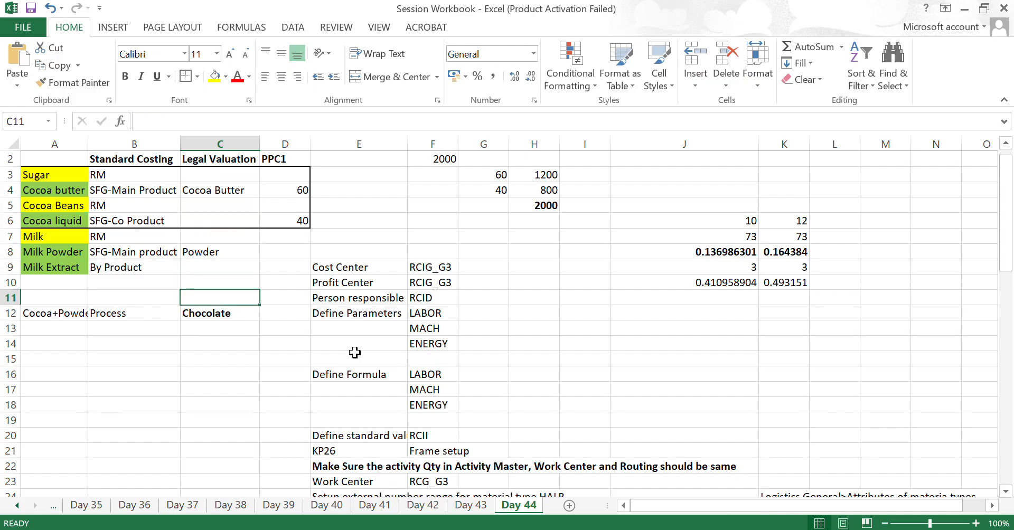
{"action": "key", "text": "Right"}
{"action": "key", "text": "Right"}
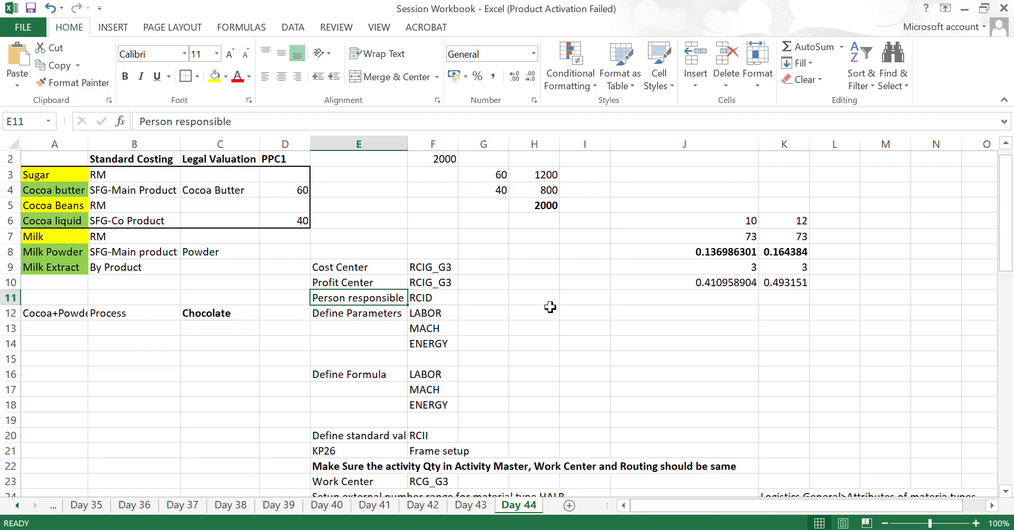
- Switch to Display IMG in SAP and open Determine Person Responsible under Production, Basic Data, Work Center, General Data
{"action": "key", "text": "alt+Tab"}
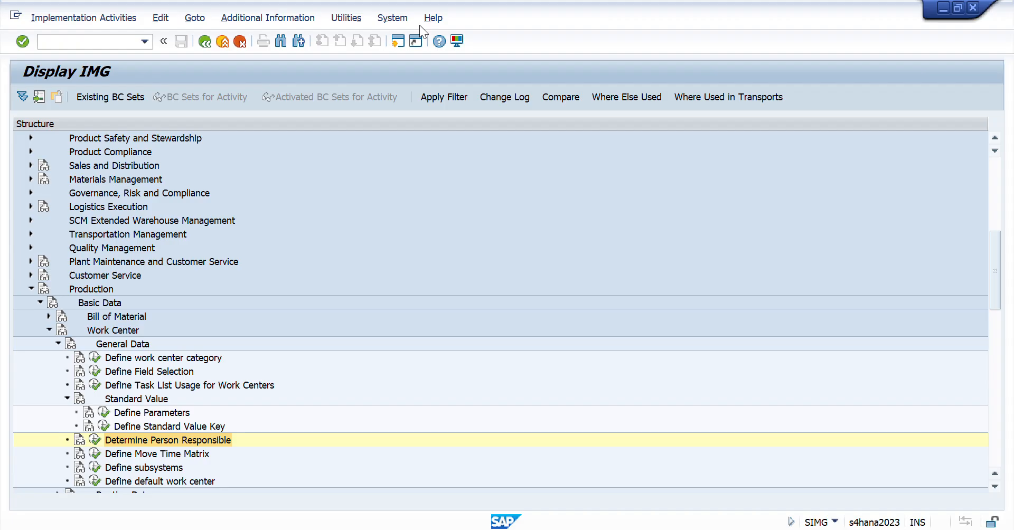
{"action": "left_click", "coordinate": [90, 294]}
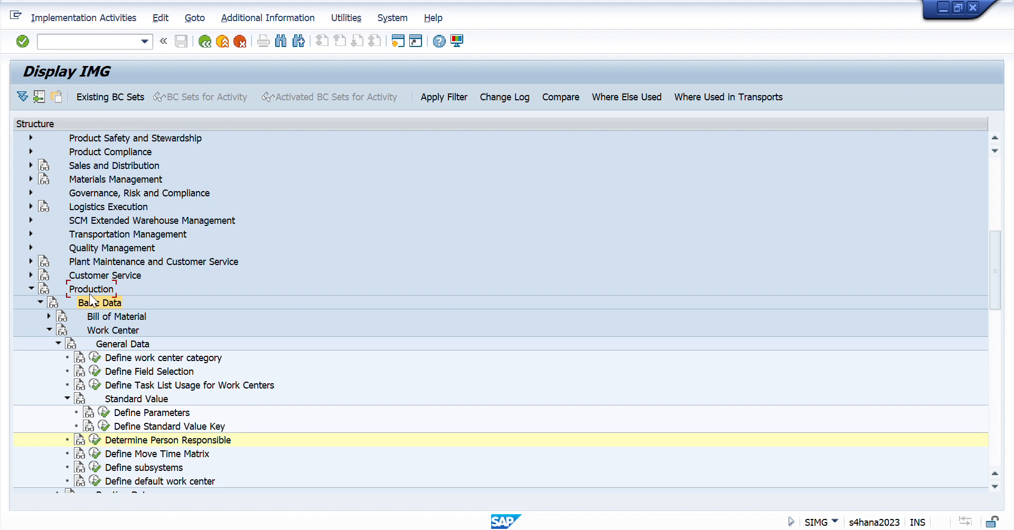
{"action": "key", "text": "Down"}
{"action": "key", "text": "Down"}
{"action": "key", "text": "Down"}
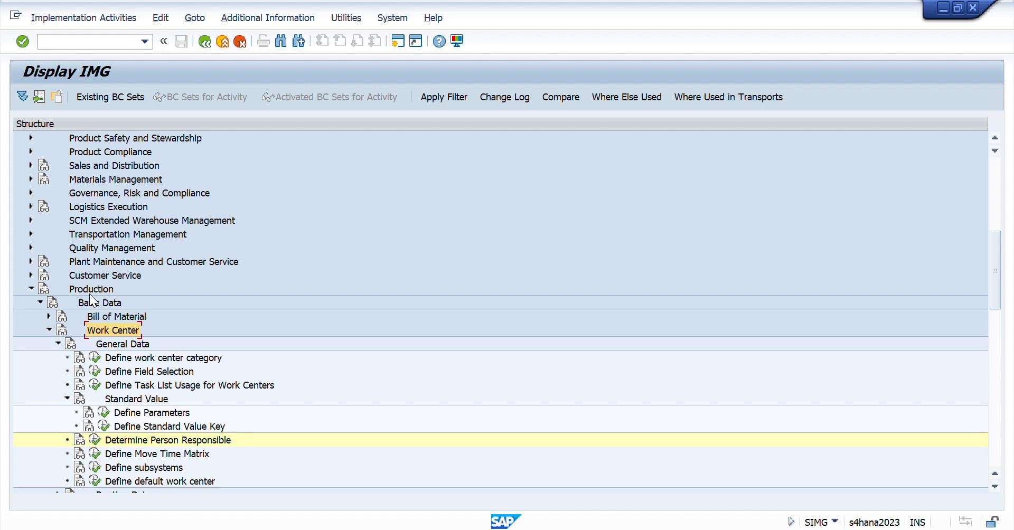
{"action": "key", "text": "Down"}
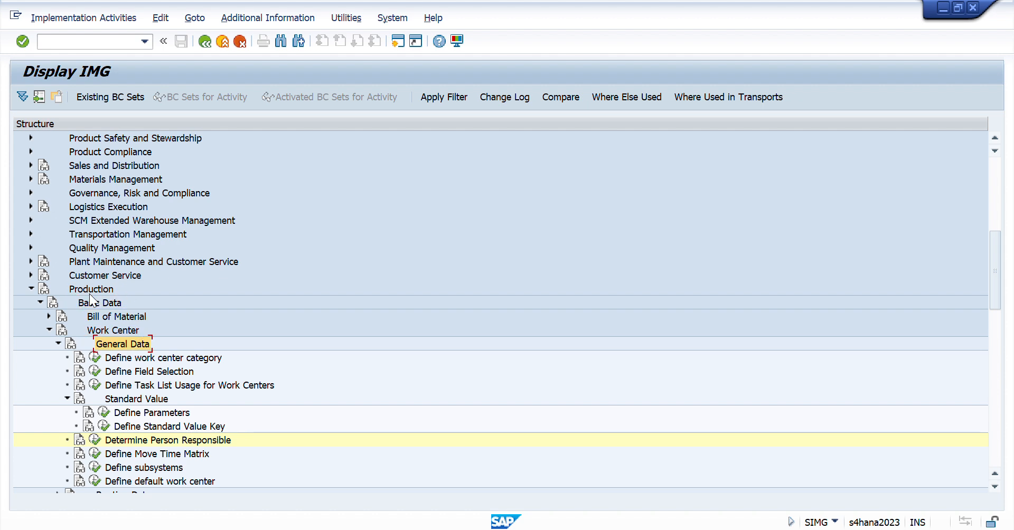
{"action": "key", "text": "Down"}
{"action": "key", "text": "Down"}
{"action": "key", "text": "Down"}
{"action": "key", "text": "Down"}
{"action": "key", "text": "Down"}
{"action": "key", "text": "Down"}
{"action": "key", "text": "Down"}
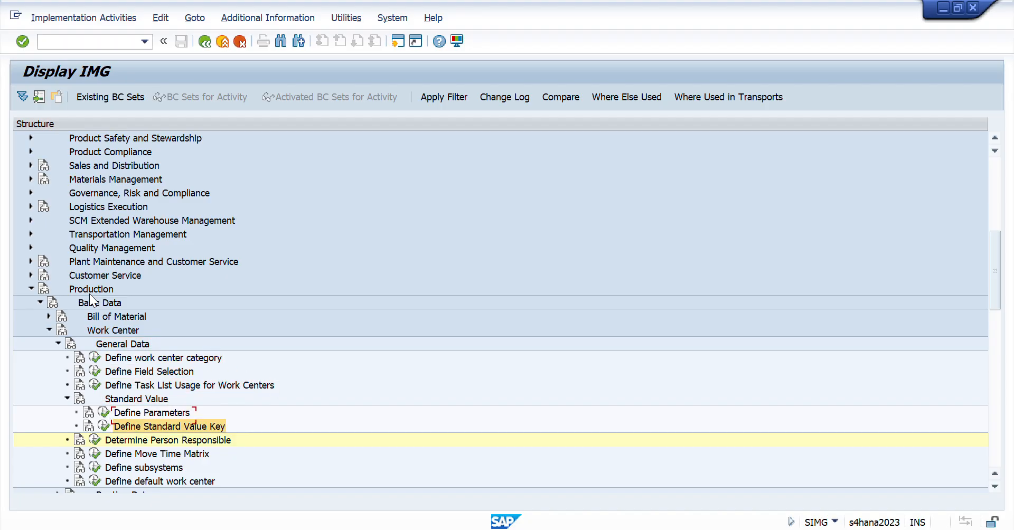
{"action": "key", "text": "Return"}
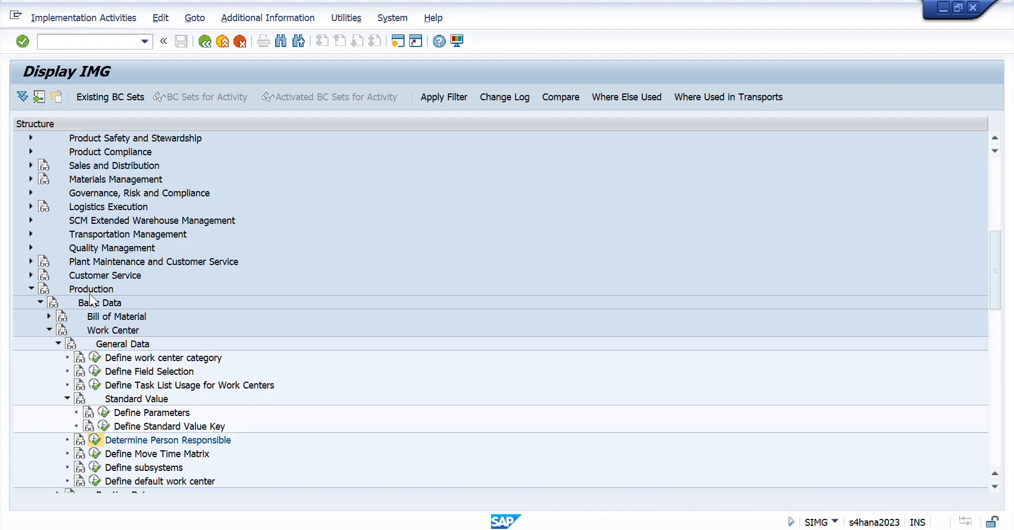
- Switch back to Session Workbook in Excel and copy the person responsible code RCID from F11
{"action": "key", "text": "alt+Tab"}
{"action": "key", "text": "alt+Tab"}
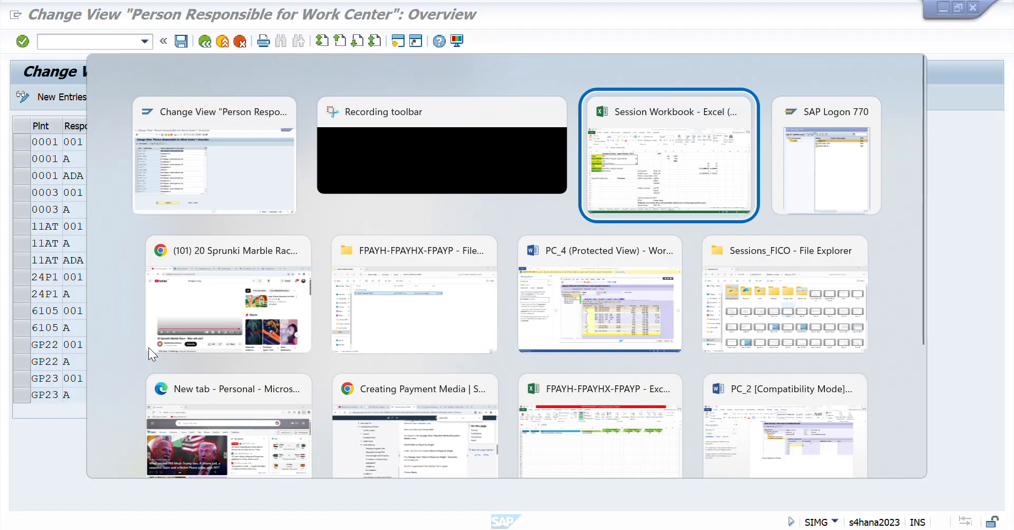
{"action": "key", "text": "Right"}
{"action": "key", "text": "Left"}
{"action": "key", "text": "ctrl+c"}
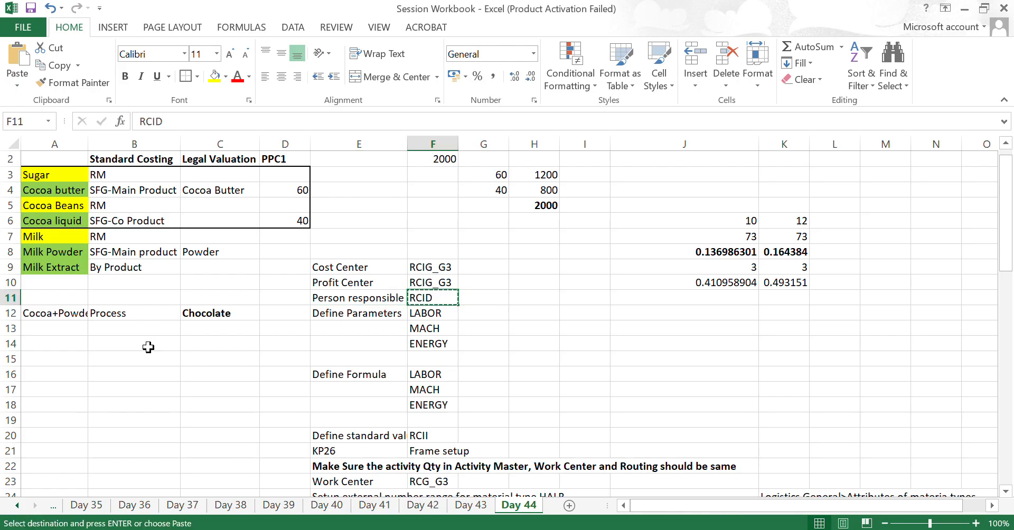
- Switch to SAP, position the Person Responsible for Work Center list on plant RCID, and check its responsible code and name
{"action": "key", "text": "alt+Tab"}
{"action": "left_click", "coordinate": [213, 469]}
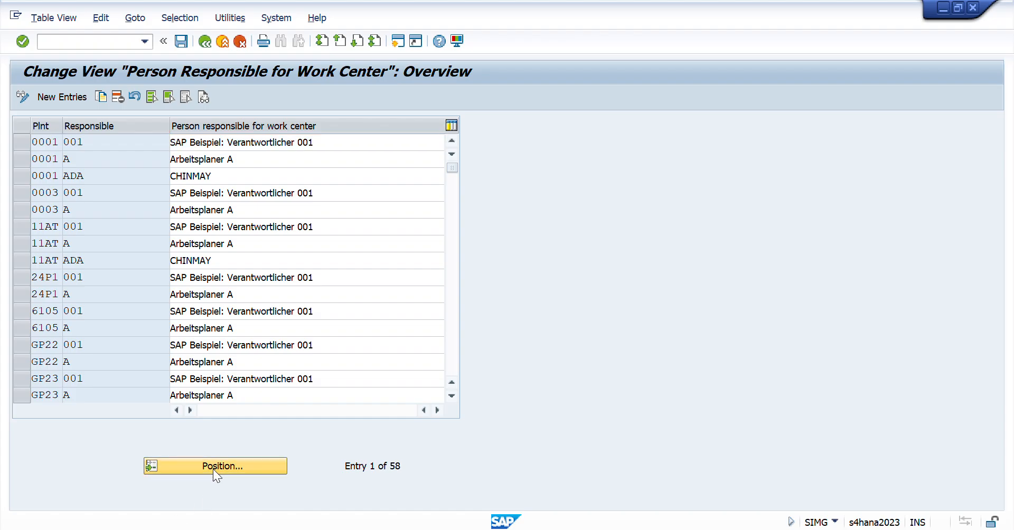
{"action": "key", "text": "ctrl+v"}
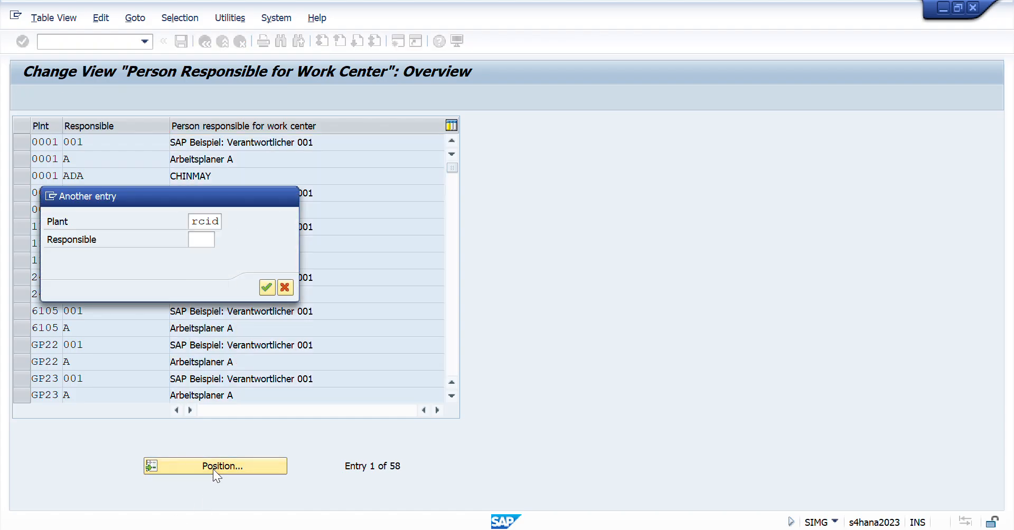
{"action": "key", "text": "Return"}
{"action": "double_click", "coordinate": [94, 141]}
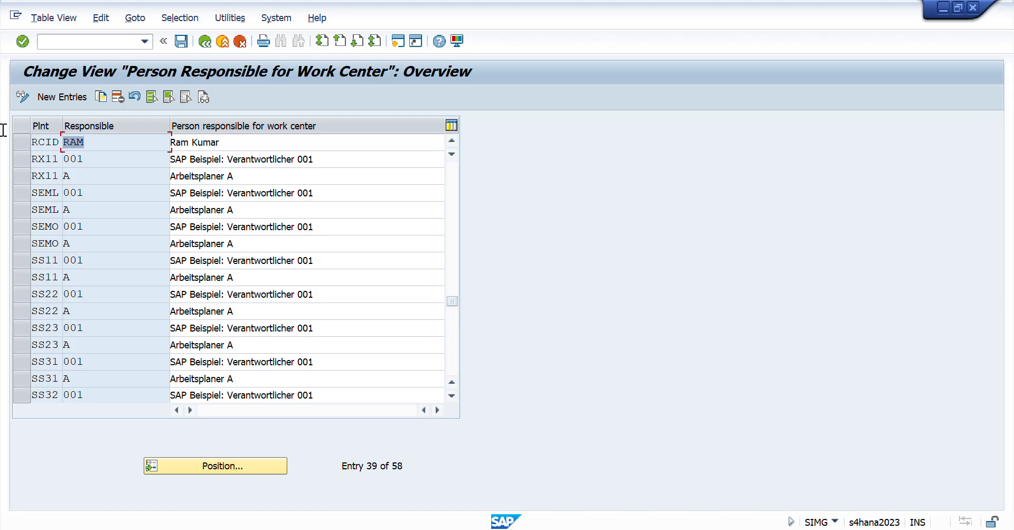
{"action": "double_click", "coordinate": [240, 144]}
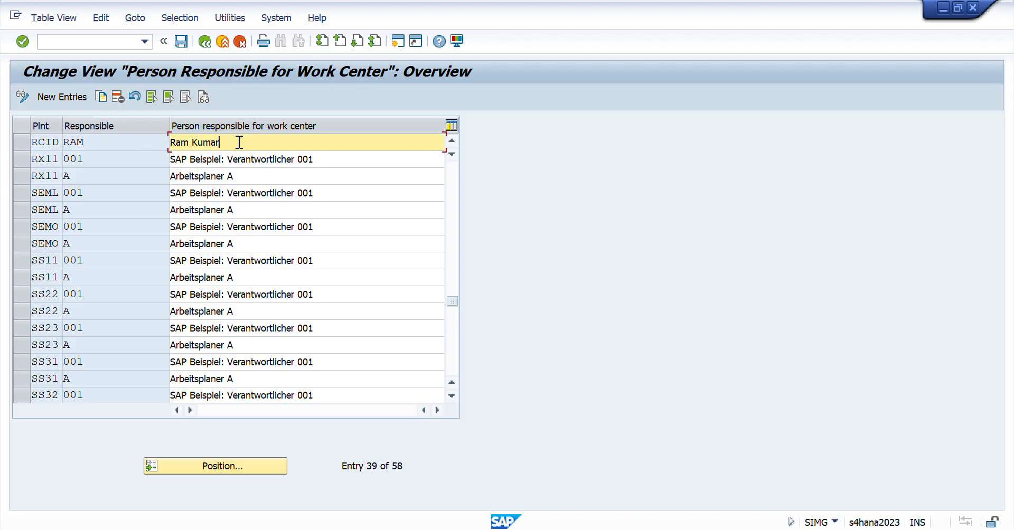
- Switch to Session Workbook in Excel, enter the responsible person's code in G11, and move to Define Parameters in E12
{"action": "key", "text": "alt+Tab"}
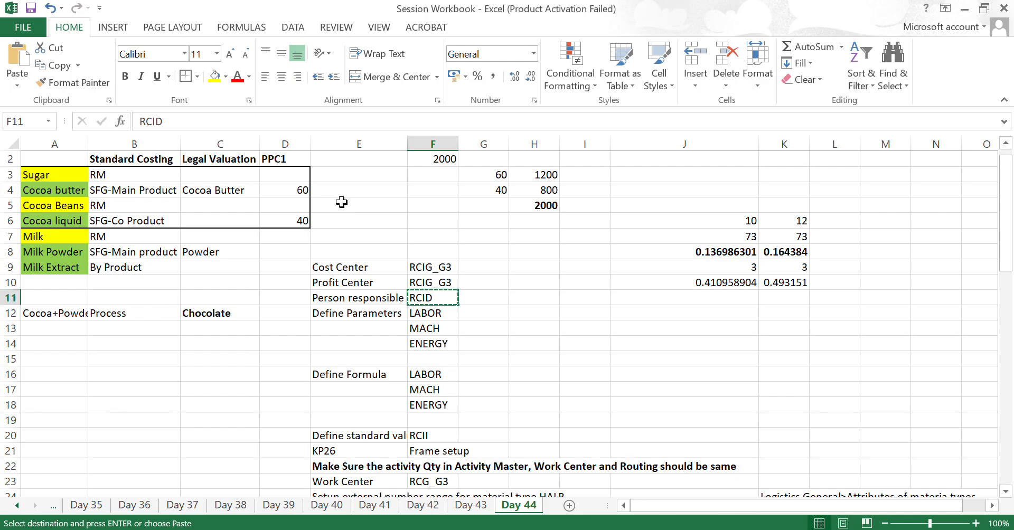
{"action": "type", "text": "RAM"}
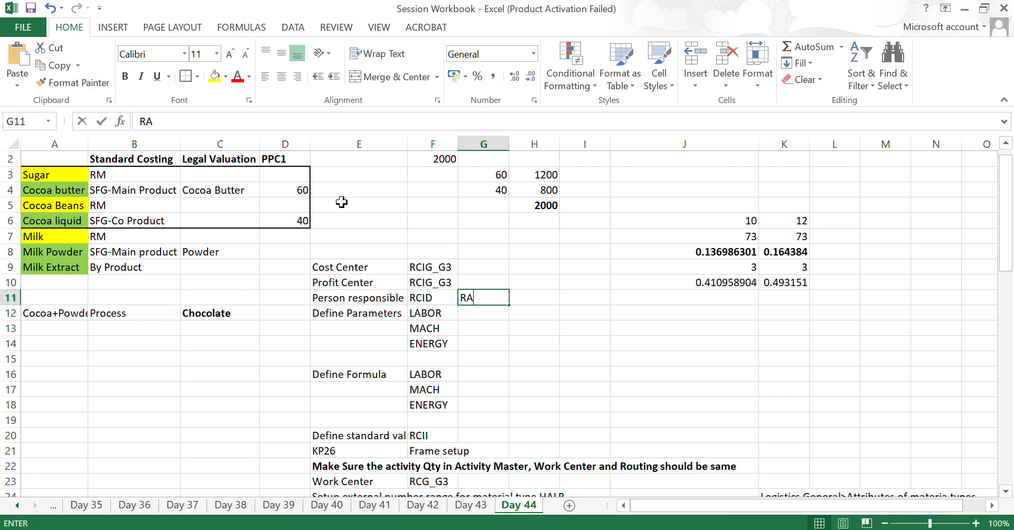
{"action": "key", "text": "Return"}
{"action": "key", "text": "Left"}
{"action": "key", "text": "Left"}
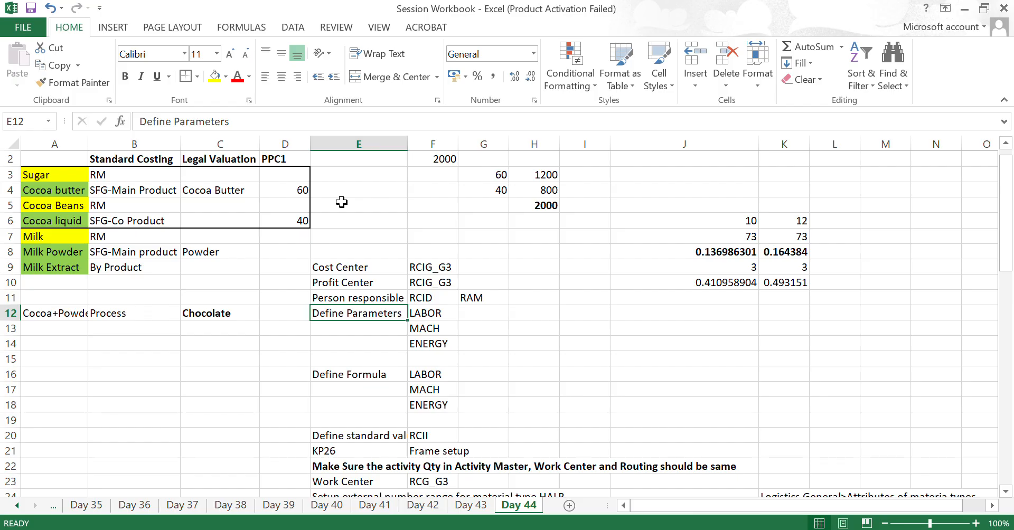
- Return to SAP, leave the person responsible view, and open Define Parameters under Work Center, General Data, Standard Value
{"action": "key", "text": "alt+Tab"}
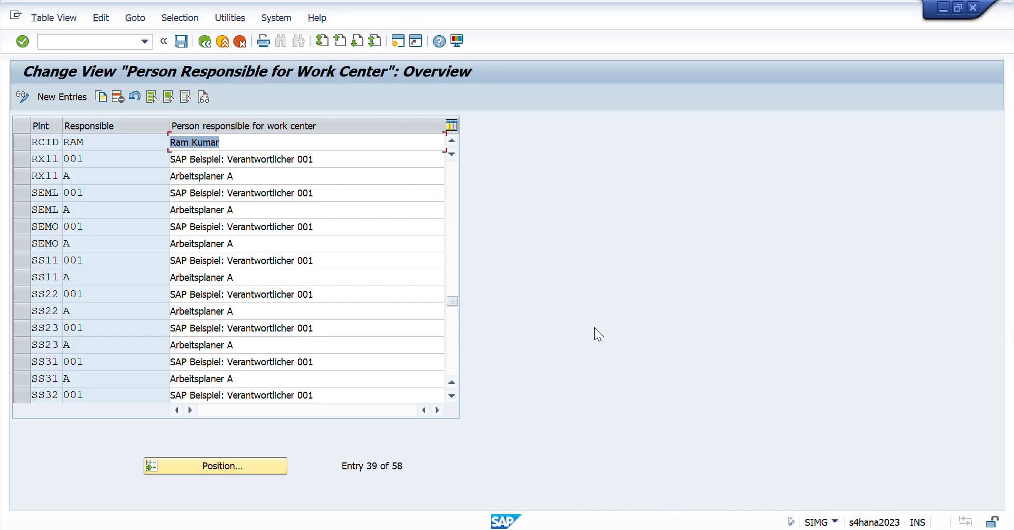
{"action": "left_click", "coordinate": [204, 42]}
{"action": "key", "text": "Down"}
{"action": "key", "text": "Down"}
{"action": "key", "text": "Down"}
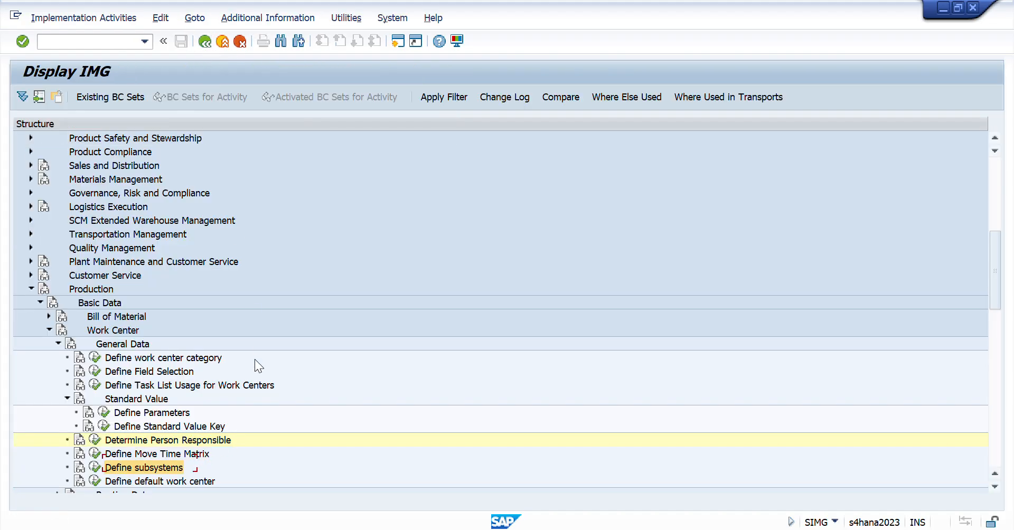
{"action": "key", "text": "Up"}
{"action": "key", "text": "Up"}
{"action": "key", "text": "Up"}
{"action": "key", "text": "Up"}
{"action": "key", "text": "Up"}
{"action": "key", "text": "Up"}
{"action": "key", "text": "Up"}
{"action": "key", "text": "Up"}
{"action": "key", "text": "Up"}
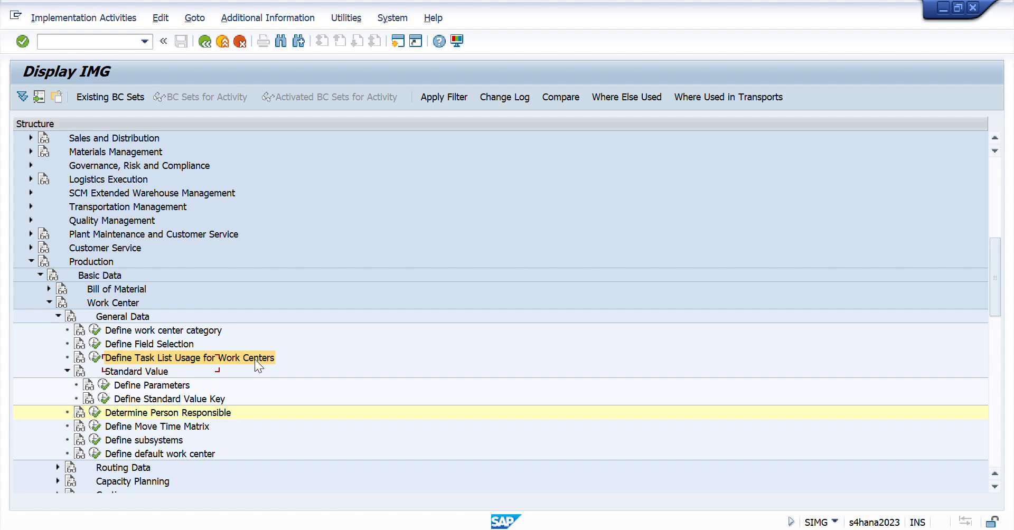
{"action": "key", "text": "Down"}
{"action": "key", "text": "Down"}
{"action": "key", "text": "Down"}
{"action": "key", "text": "Down"}
{"action": "key", "text": "Down"}
{"action": "key", "text": "Down"}
{"action": "key", "text": "Down"}
{"action": "key", "text": "Down"}
{"action": "key", "text": "Up"}
{"action": "key", "text": "Up"}
{"action": "key", "text": "Up"}
{"action": "key", "text": "Up"}
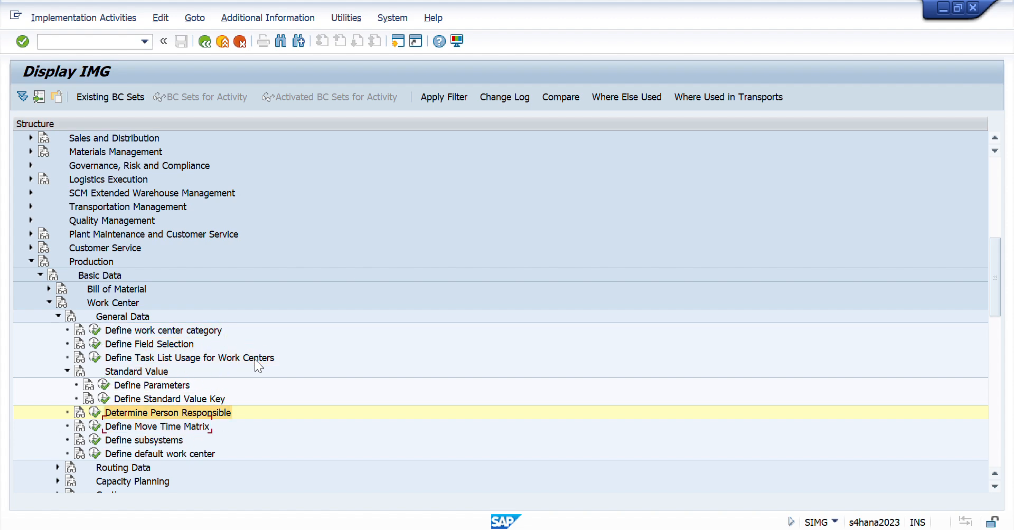
{"action": "key", "text": "Left"}
{"action": "key", "text": "Return"}
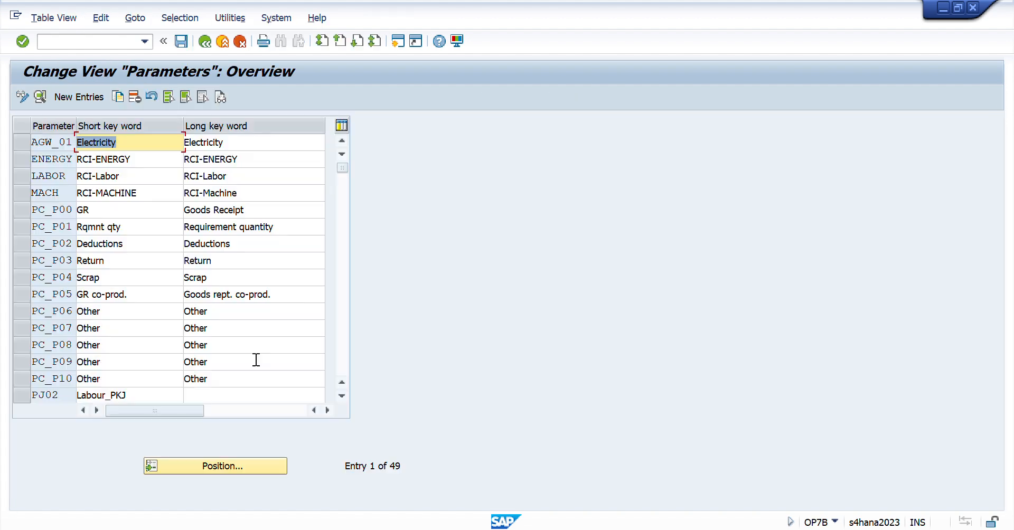
- Position the Parameters list on LABOR and open that parameter's details
{"action": "left_click", "coordinate": [210, 466]}
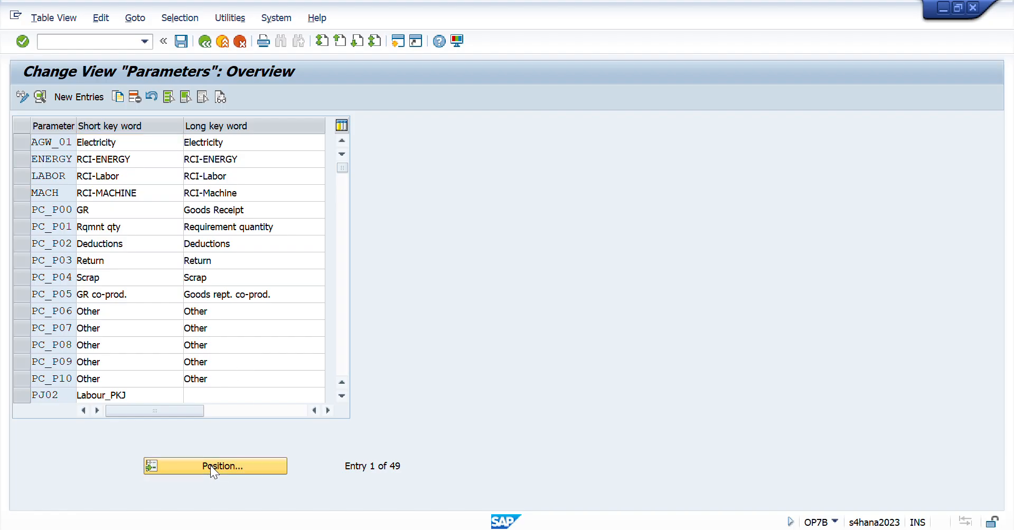
{"action": "type", "text": "labor"}
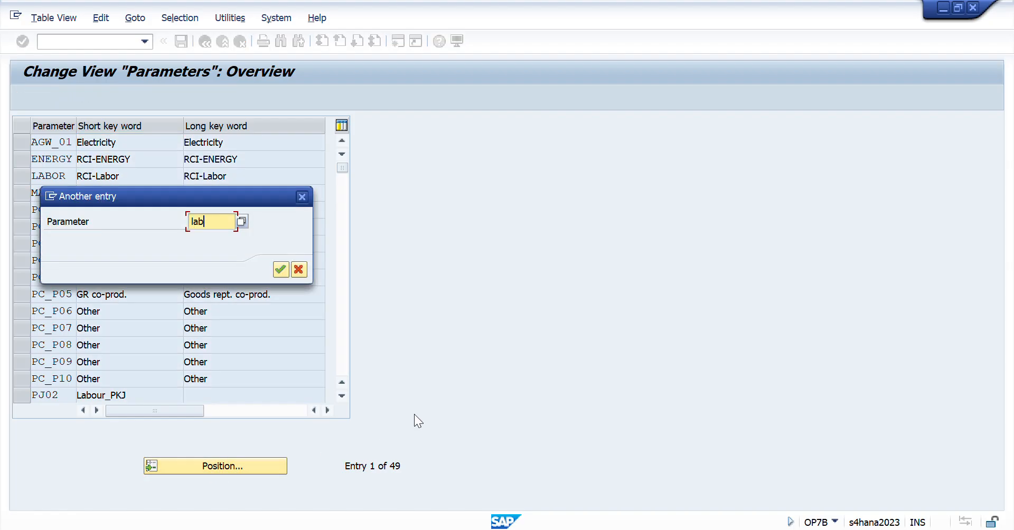
{"action": "key", "text": "Return"}
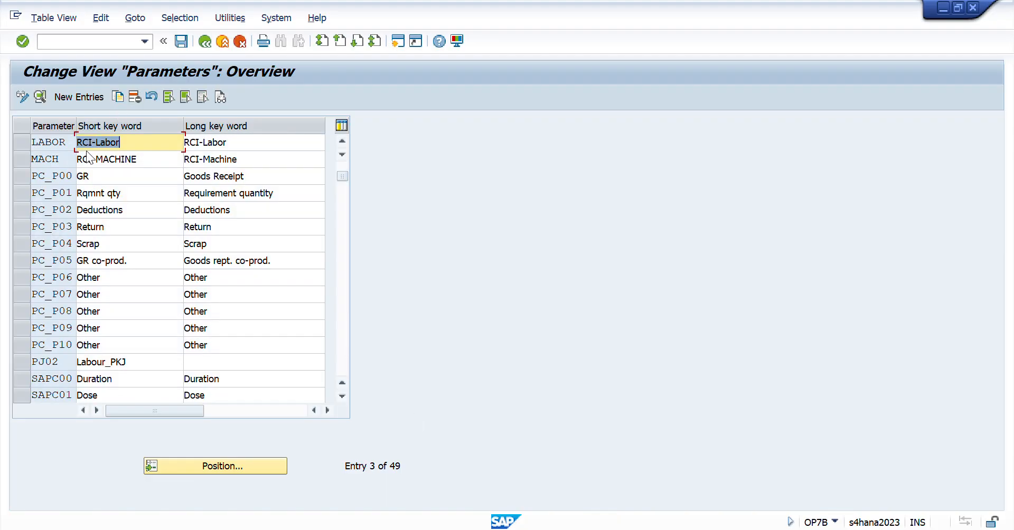
{"action": "double_click", "coordinate": [58, 144]}
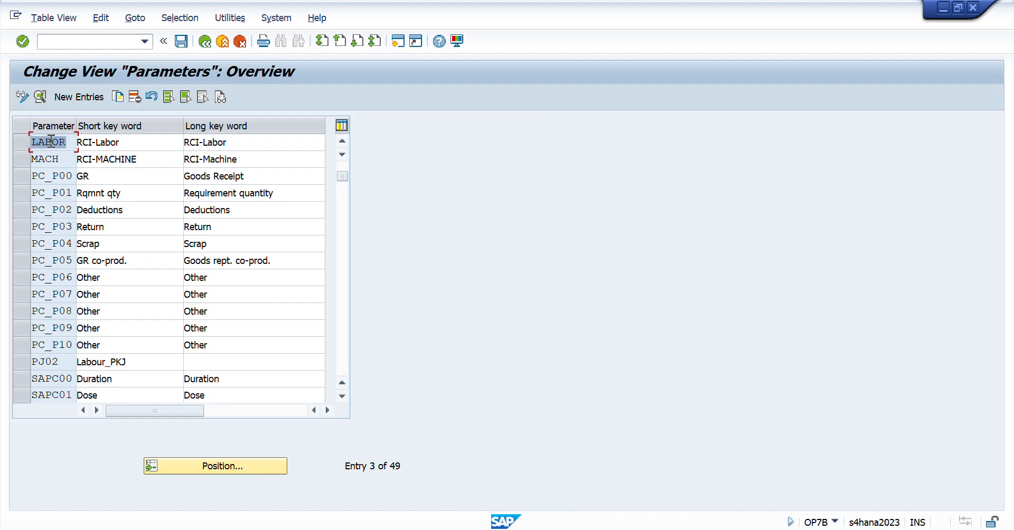
{"action": "left_click", "coordinate": [40, 96]}
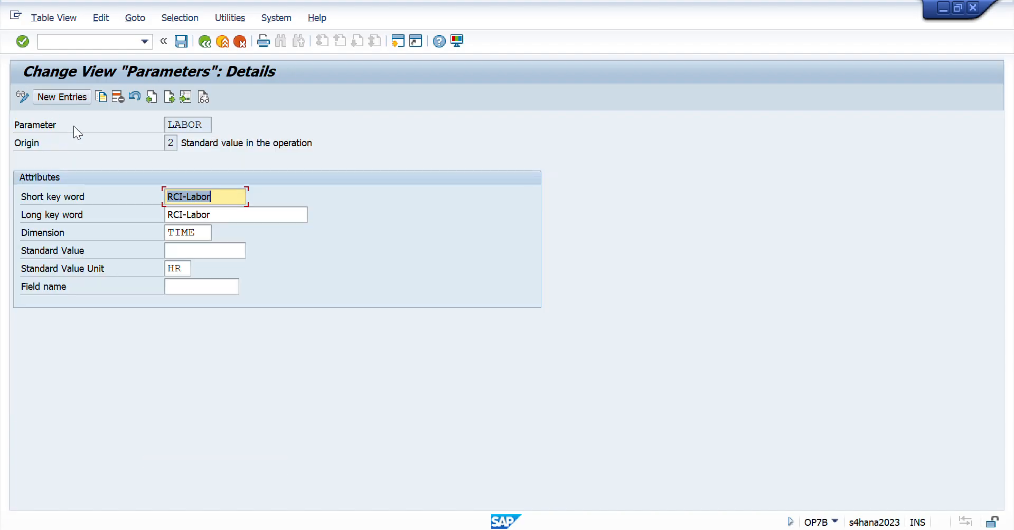
- Review the LABOR parameter's name and standard value unit, and return to the Parameters overview
{"action": "left_click", "coordinate": [208, 119]}
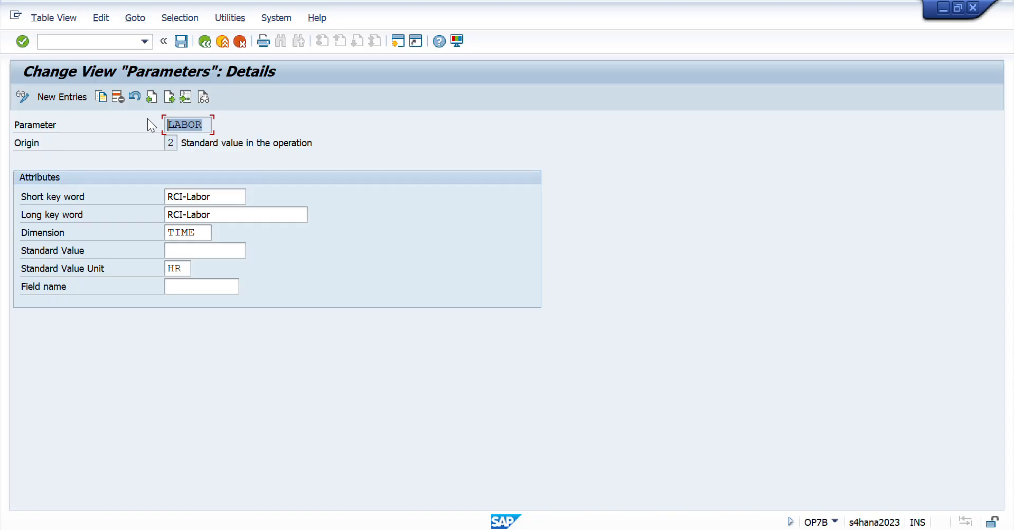
{"action": "left_click_drag", "start_coordinate": [204, 124], "coordinate": [119, 120]}
{"action": "left_click_drag", "start_coordinate": [190, 267], "coordinate": [134, 272]}
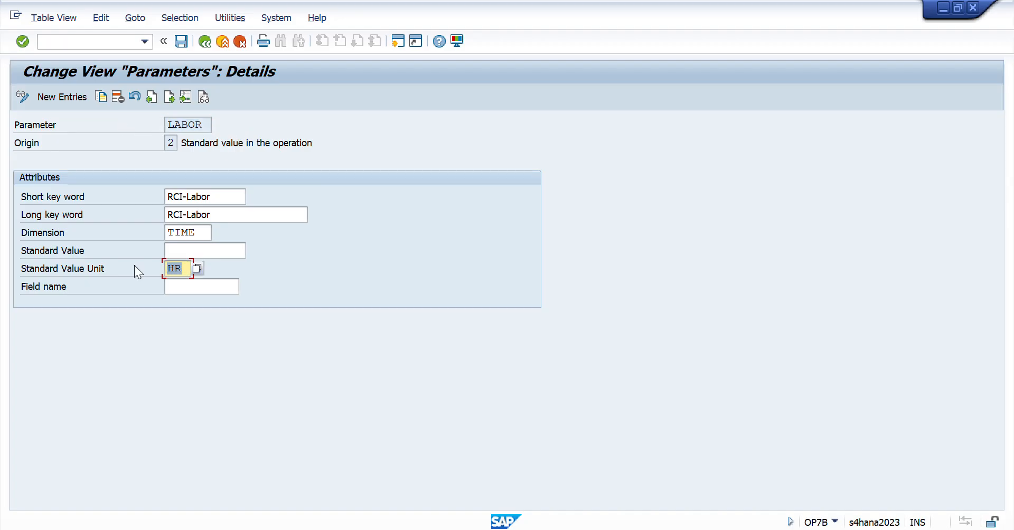
{"action": "left_click", "coordinate": [206, 42]}
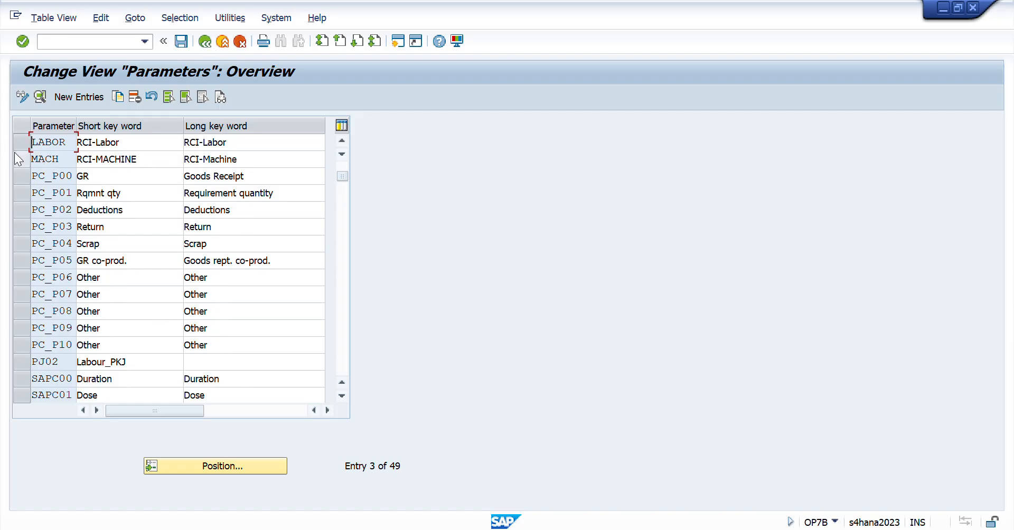
- Open the MACH parameter's details, check its standard value unit, and return to the overview
{"action": "left_click", "coordinate": [26, 159]}
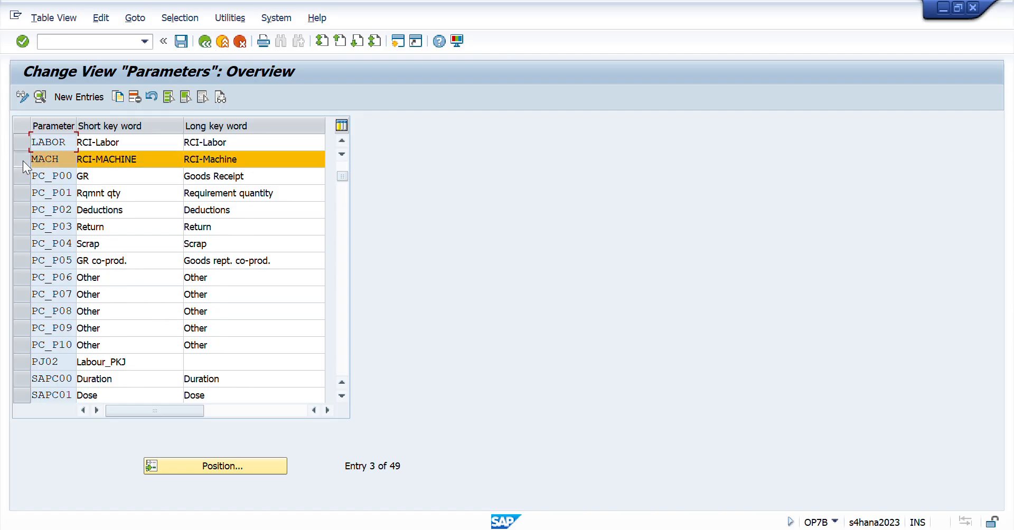
{"action": "left_click", "coordinate": [40, 102]}
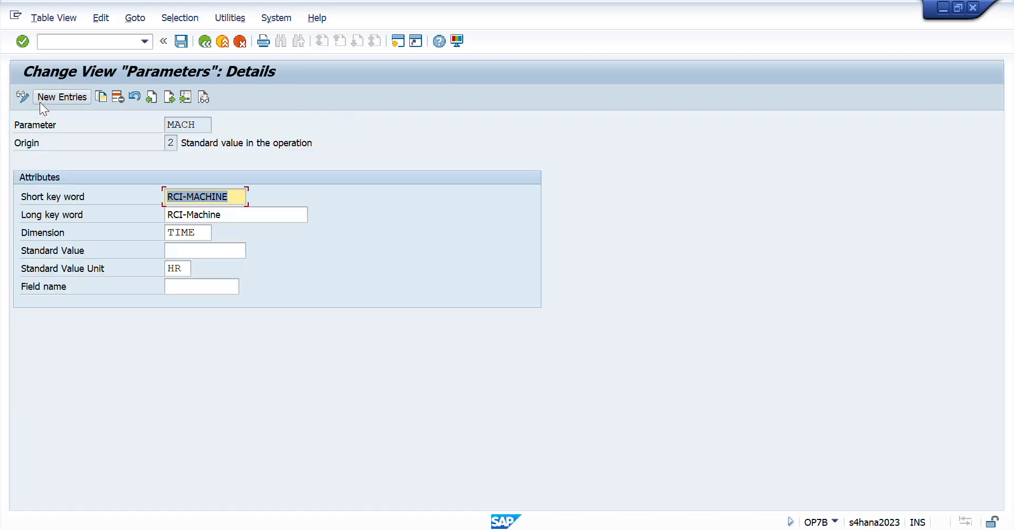
{"action": "double_click", "coordinate": [183, 264]}
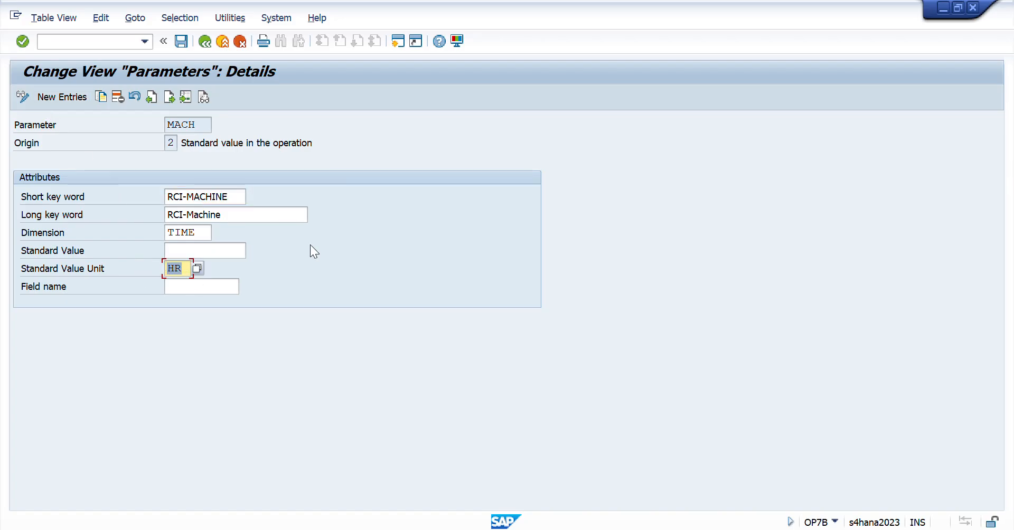
{"action": "left_click", "coordinate": [204, 42]}
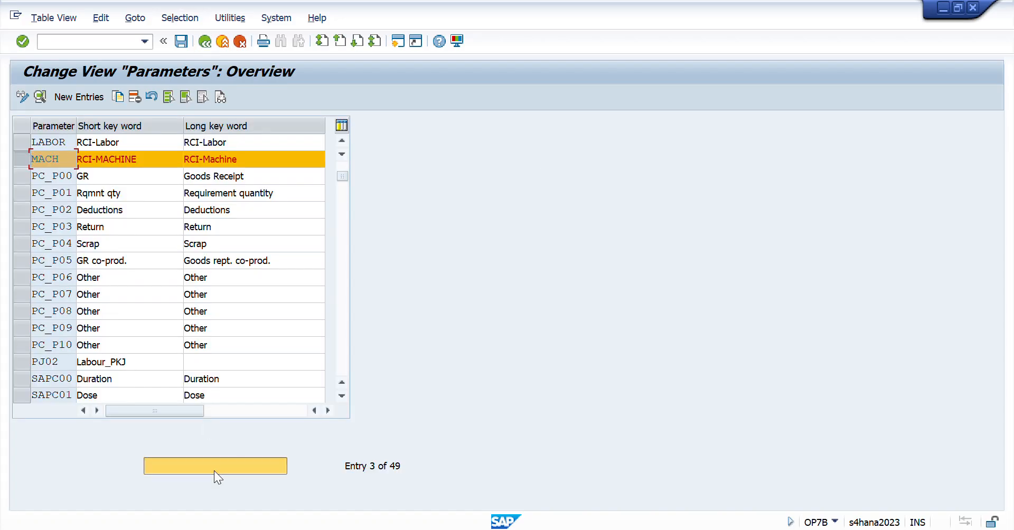
{"action": "left_click", "coordinate": [213, 470]}
{"action": "type", "text": "ener"}
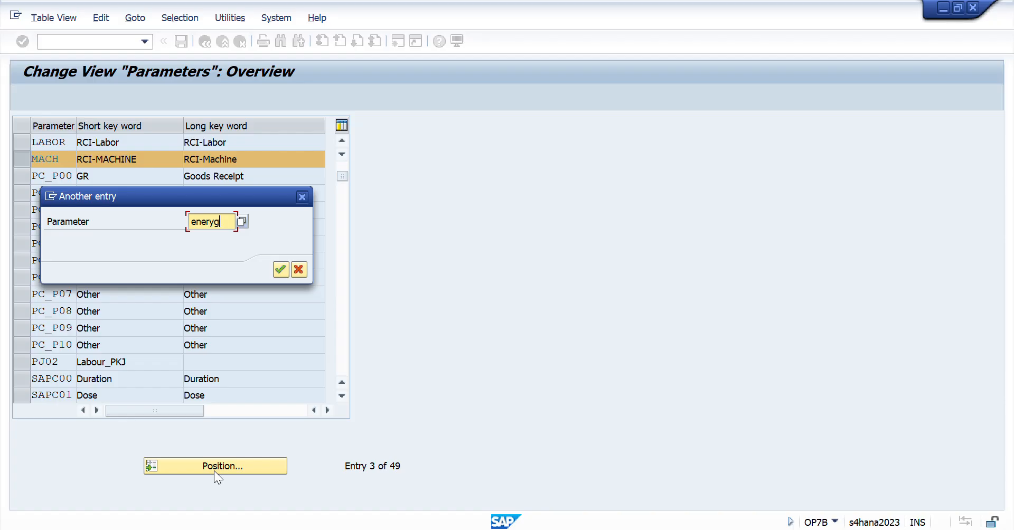
{"action": "type", "text": "yg"}
{"action": "key", "text": "Return"}
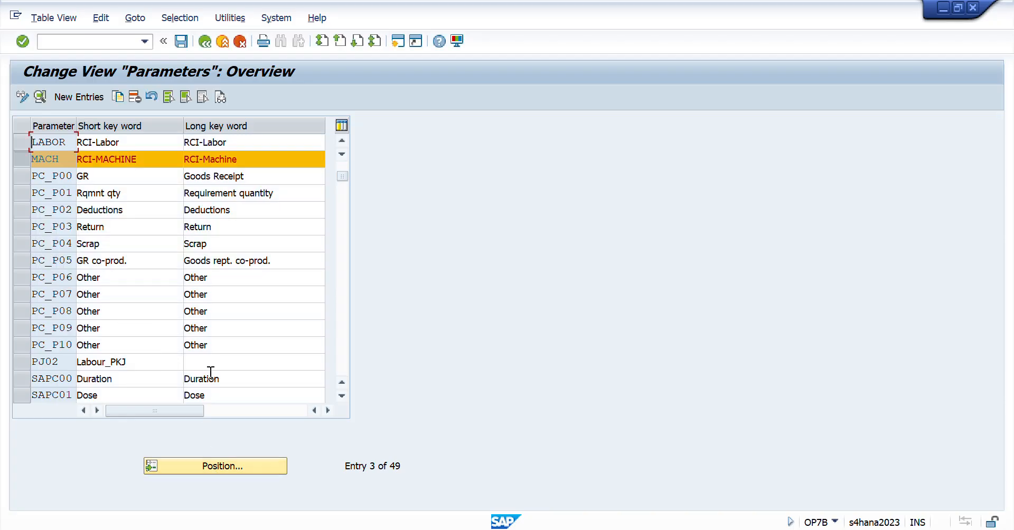
- Position the Parameters list using the search value ener and open the ENERGY parameter's details
{"action": "left_click", "coordinate": [198, 465]}
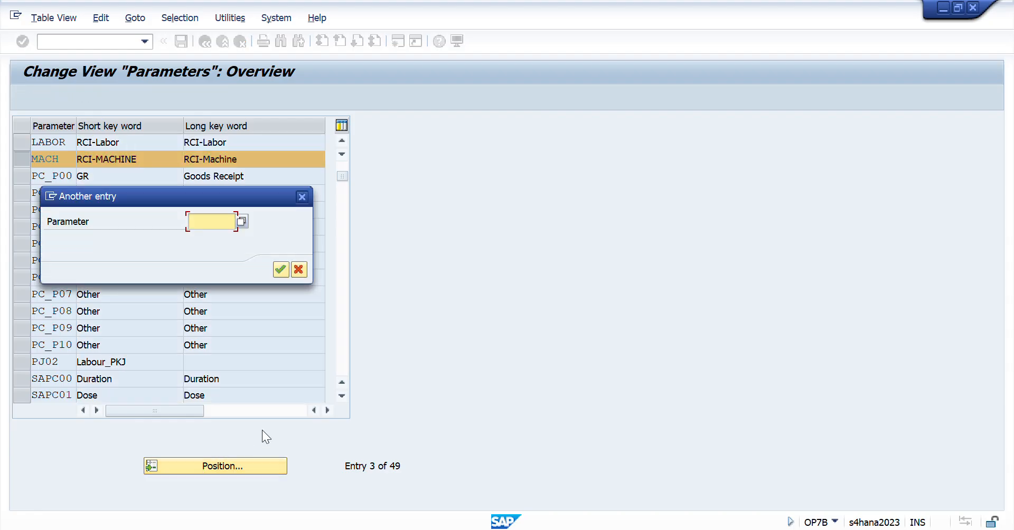
{"action": "type", "text": "ener"}
{"action": "key", "text": "Return"}
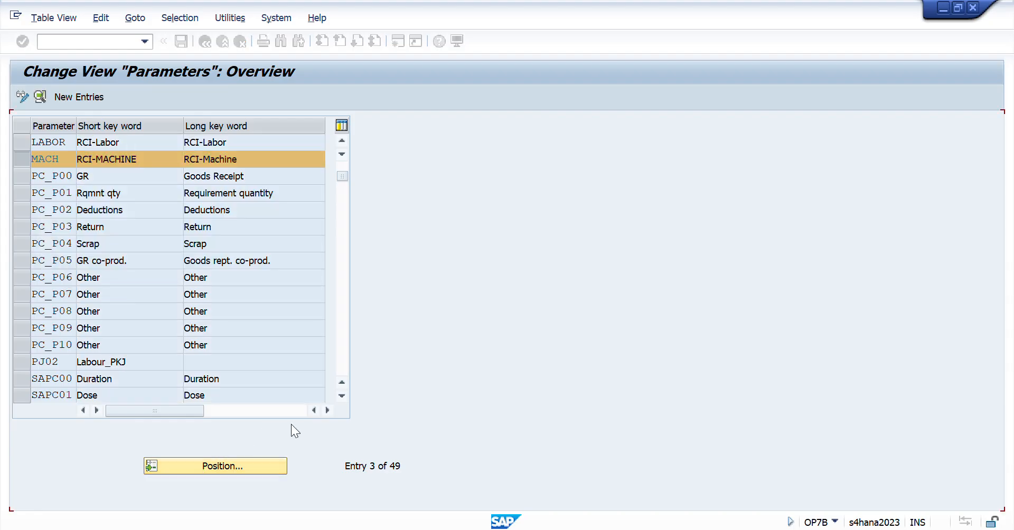
{"action": "left_click", "coordinate": [30, 135]}
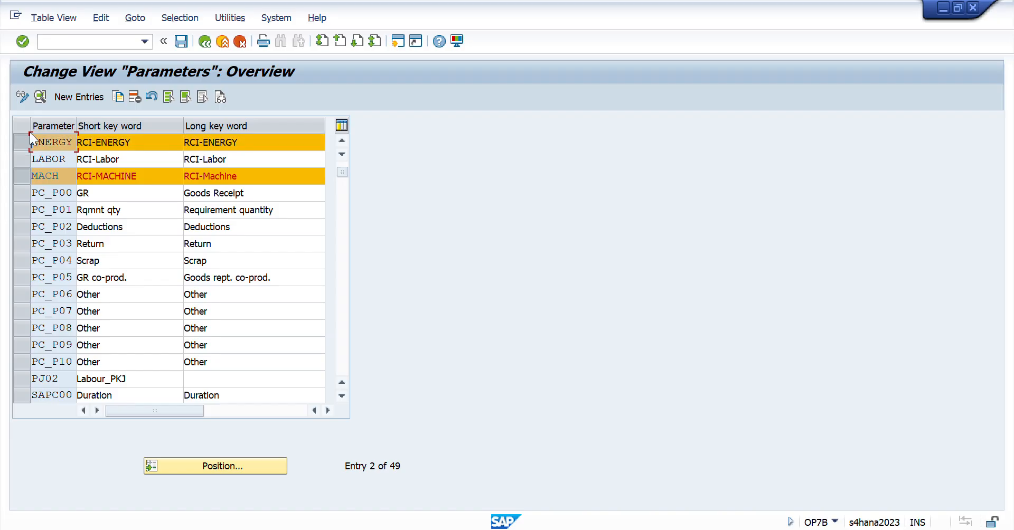
{"action": "left_click", "coordinate": [42, 97]}
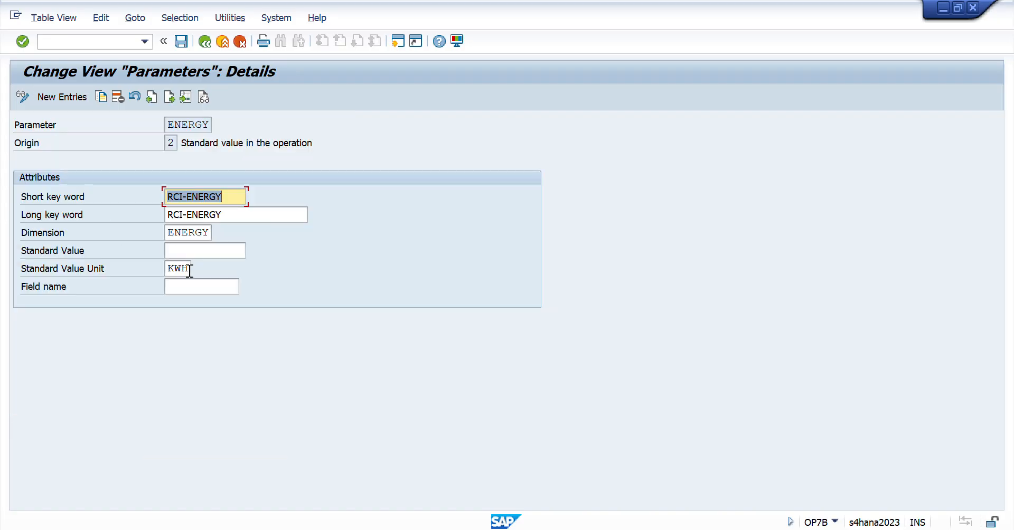
- Check the ENERGY parameter's standard value unit and return to the Parameters overview
{"action": "left_click", "coordinate": [191, 269]}
{"action": "left_click_drag", "start_coordinate": [191, 269], "coordinate": [147, 273]}
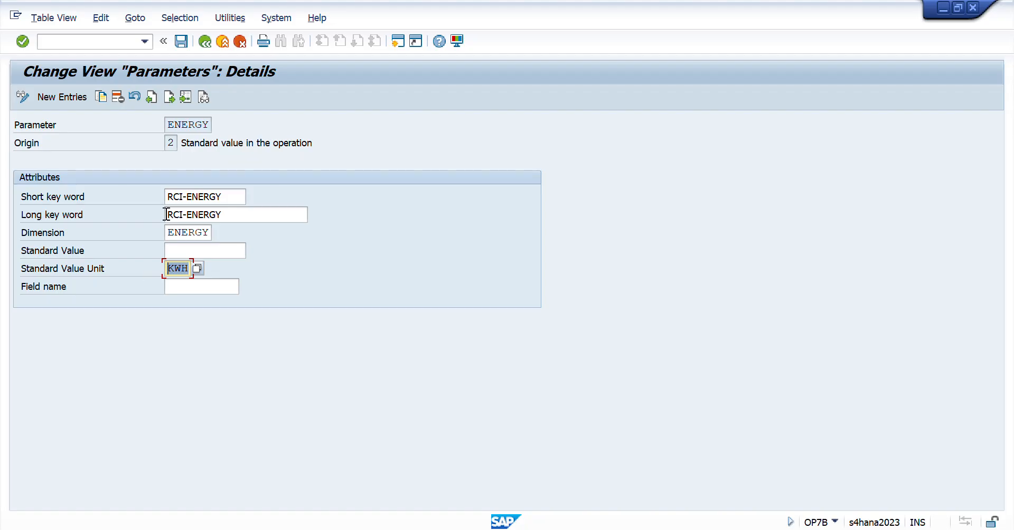
{"action": "left_click", "coordinate": [206, 41]}
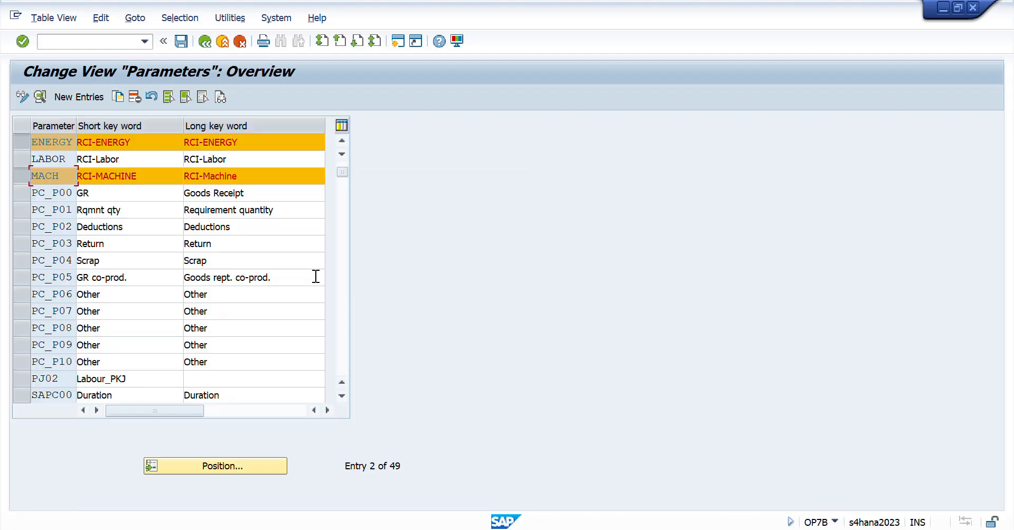
- Switch to Session Workbook in Excel, open the Day 35 sheet, and select the Machine, labor and Energy/Utility cells A24:A26
{"action": "key", "text": "alt+Tab"}
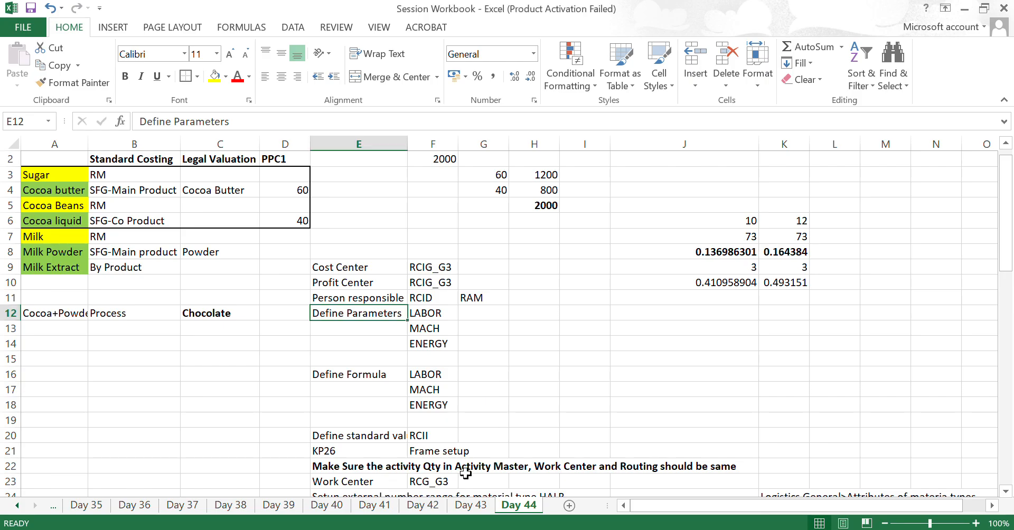
{"action": "left_click", "coordinate": [84, 507]}
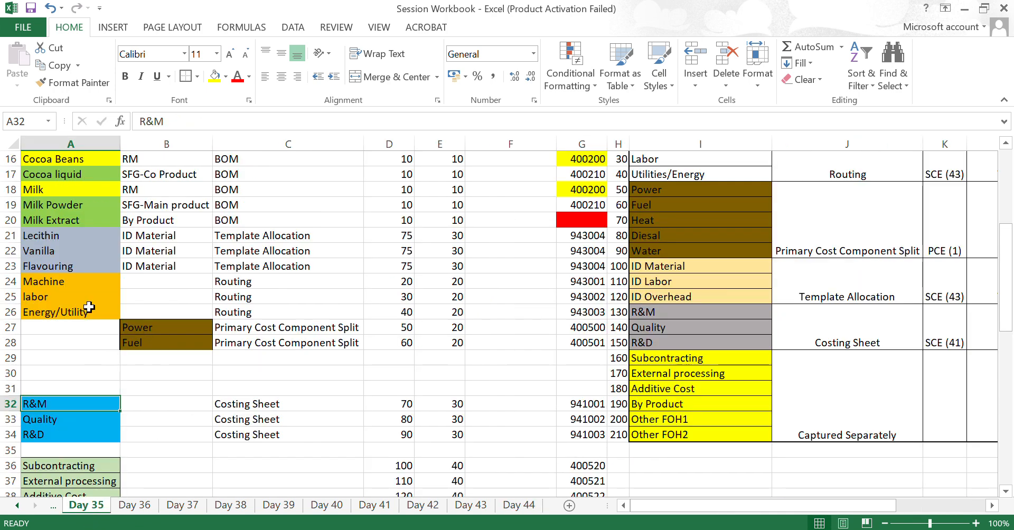
{"action": "left_click", "coordinate": [53, 293]}
{"action": "left_click", "coordinate": [53, 283]}
{"action": "key", "text": "shift+Down"}
{"action": "key", "text": "shift+Down"}
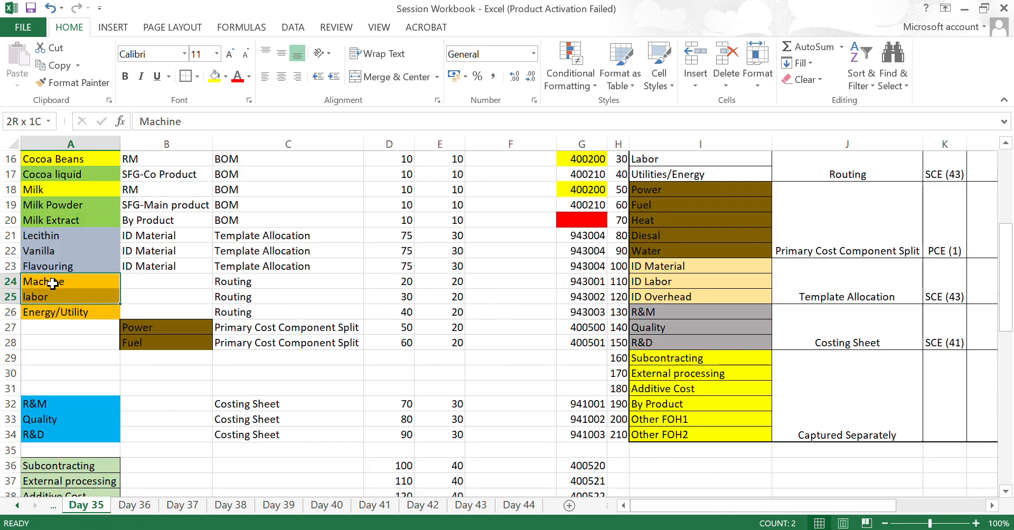
- Extend the Day 35 selection across the Routing entries to A24:C26 and return to the Day 44 sheet
{"action": "key", "text": "shift+Right"}
{"action": "key", "text": "shift+Right"}
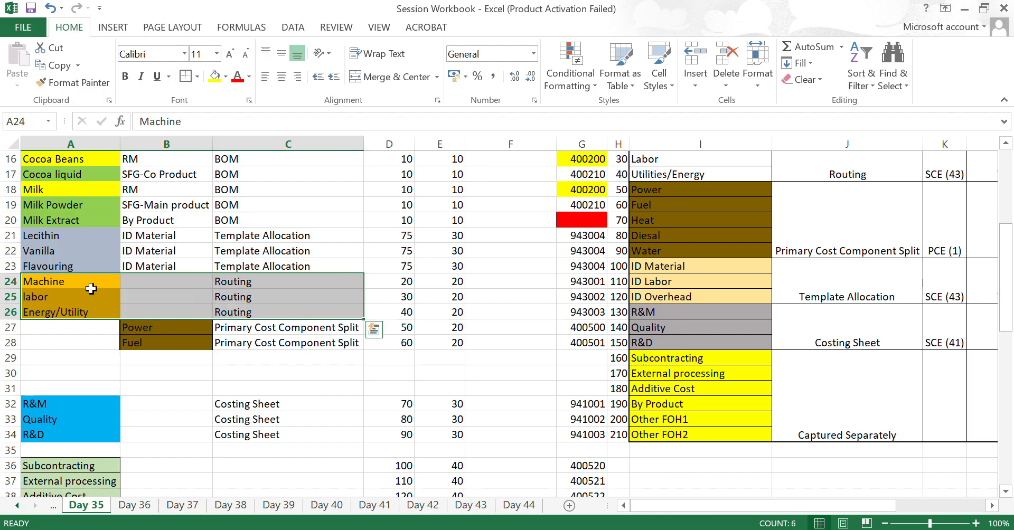
{"action": "left_click", "coordinate": [520, 505]}
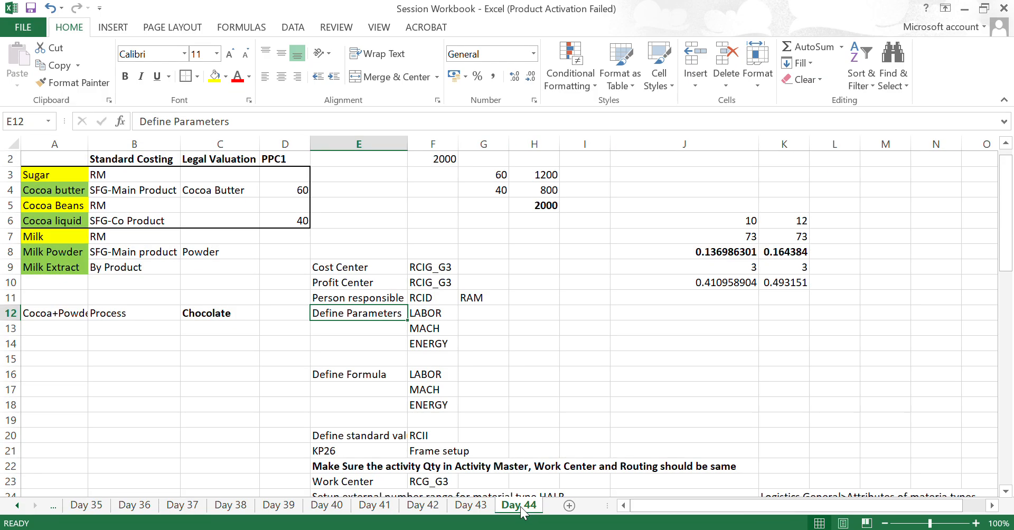
- Leave the Parameters overview in SAP for the IMG structure, and return to the Day 44 checklist in Excel to move toward Define Formula
{"action": "key", "text": "alt+Tab"}
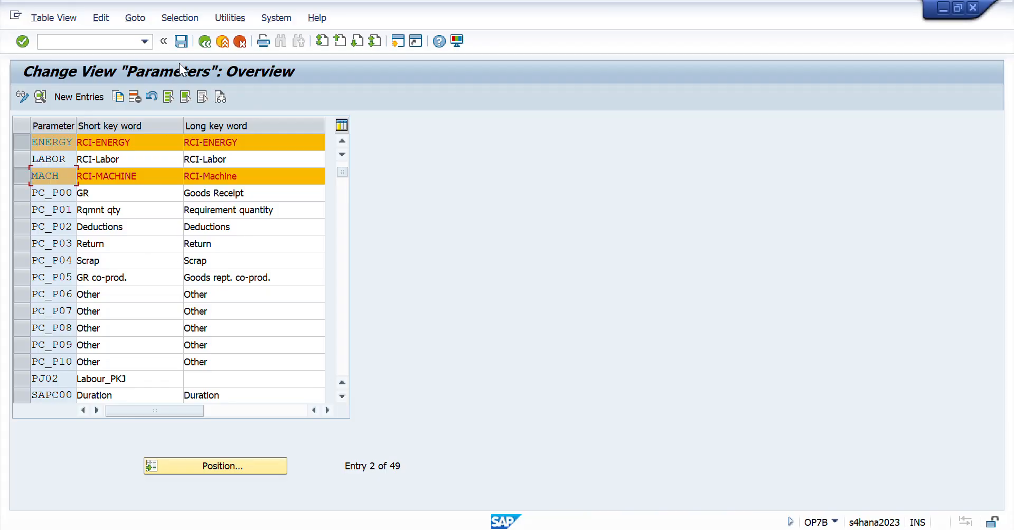
{"action": "left_click", "coordinate": [205, 43]}
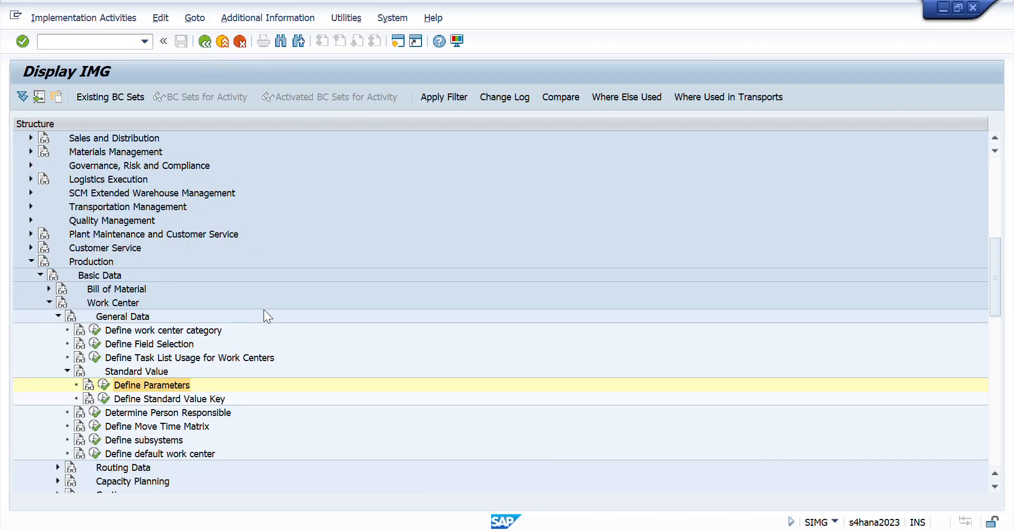
{"action": "key", "text": "alt+Tab"}
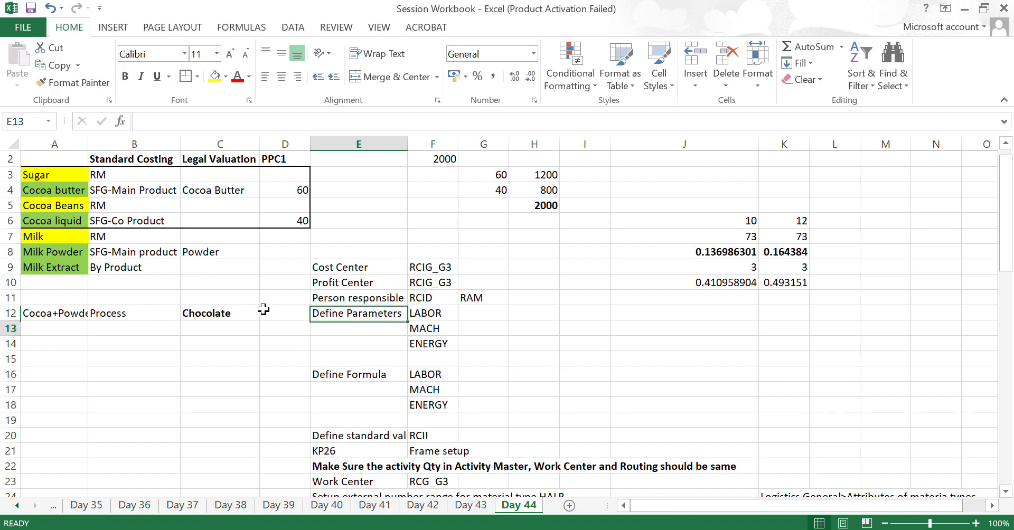
{"action": "key", "text": "Down"}
{"action": "key", "text": "Down"}
{"action": "key", "text": "Down"}
{"action": "key", "text": "Down"}
- Switch to SAP and expand the Routing Data node under Work Center in the IMG structure
{"action": "key", "text": "alt+Tab"}
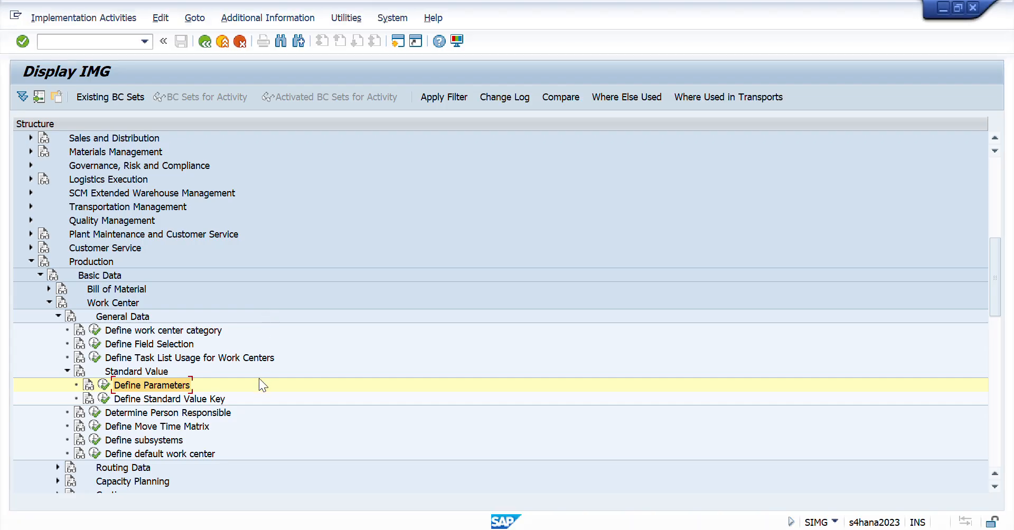
{"action": "key", "text": "Down"}
{"action": "key", "text": "Down"}
{"action": "key", "text": "Down"}
{"action": "key", "text": "Down"}
{"action": "key", "text": "Down"}
{"action": "key", "text": "Down"}
{"action": "key", "text": "Down"}
{"action": "key", "text": "Down"}
{"action": "key", "text": "Down"}
{"action": "key", "text": "Down"}
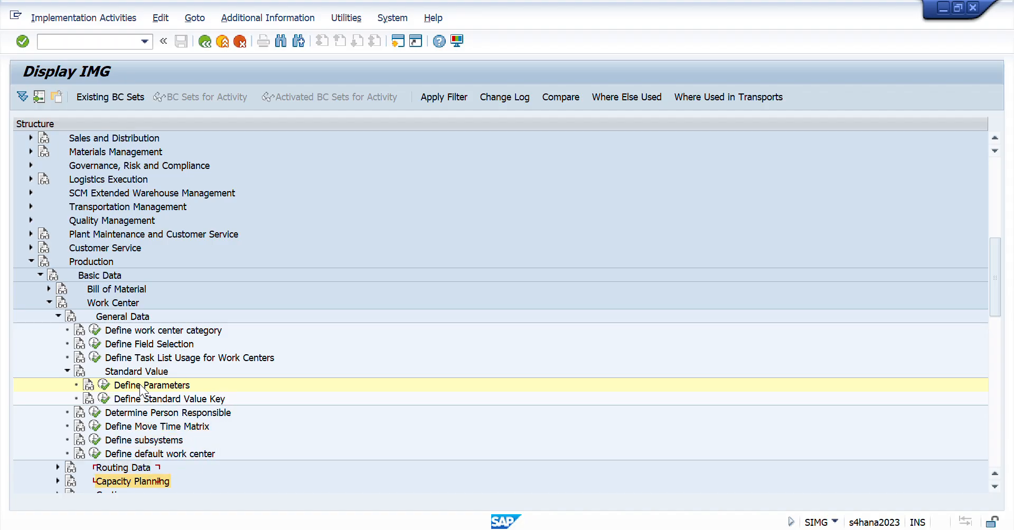
{"action": "key", "text": "Up"}
{"action": "key", "text": "Up"}
{"action": "key", "text": "Up"}
{"action": "key", "text": "Up"}
{"action": "key", "text": "Right"}
{"action": "key", "text": "Down"}
{"action": "key", "text": "Down"}
{"action": "key", "text": "Down"}
{"action": "key", "text": "Down"}
{"action": "key", "text": "Down"}
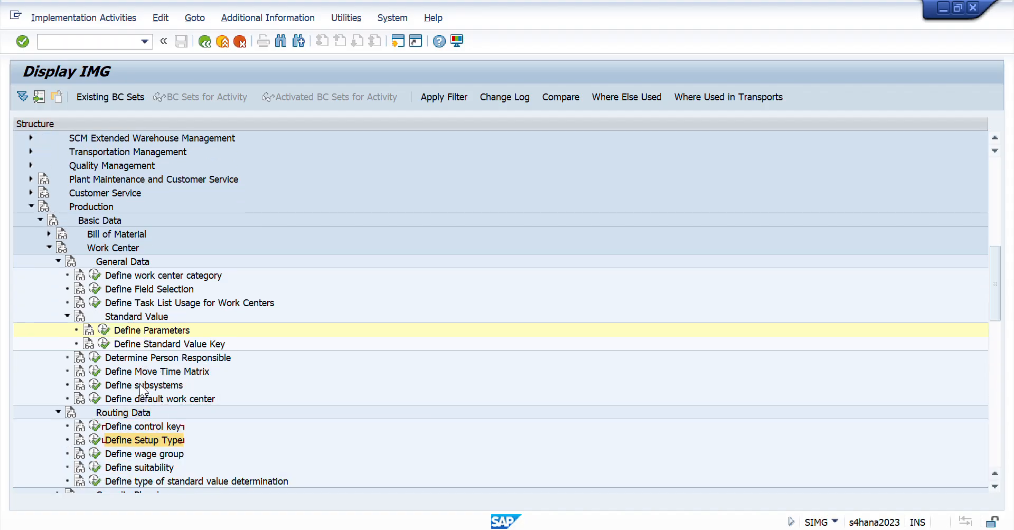
- Expand the Costing node and its Work Center Formulas entry under Work Center
{"action": "key", "text": "Down"}
{"action": "key", "text": "Down"}
{"action": "key", "text": "Down"}
{"action": "key", "text": "Up"}
{"action": "key", "text": "Up"}
{"action": "key", "text": "Up"}
{"action": "key", "text": "Up"}
{"action": "key", "text": "Up"}
{"action": "key", "text": "Up"}
{"action": "key", "text": "Up"}
{"action": "key", "text": "Up"}
{"action": "key", "text": "Up"}
{"action": "key", "text": "Up"}
{"action": "key", "text": "Up"}
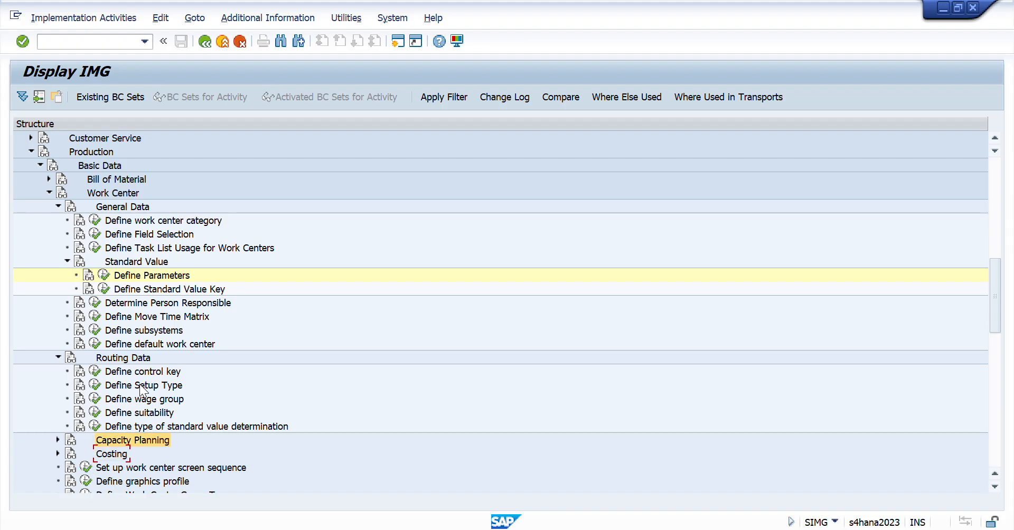
{"action": "key", "text": "Up"}
{"action": "key", "text": "Up"}
{"action": "key", "text": "Up"}
{"action": "key", "text": "Up"}
{"action": "key", "text": "Up"}
{"action": "key", "text": "Up"}
{"action": "key", "text": "Up"}
{"action": "key", "text": "Up"}
{"action": "key", "text": "Up"}
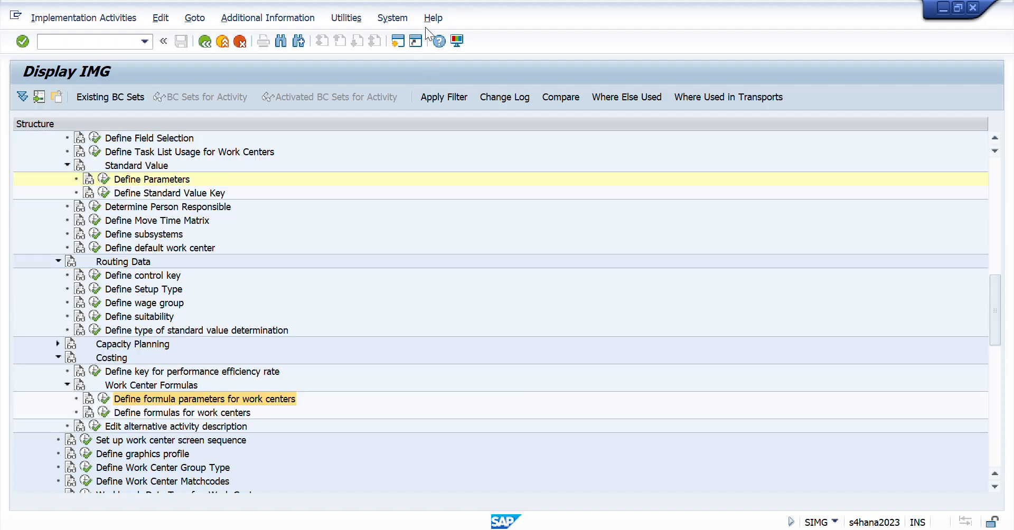
- Trace the IMG path from Costing up through Work Center, then open Define formulas for work centers
{"action": "left_click", "coordinate": [116, 360]}
{"action": "key", "text": "Up"}
{"action": "key", "text": "Up"}
{"action": "key", "text": "Up"}
{"action": "key", "text": "Up"}
{"action": "key", "text": "Up"}
{"action": "key", "text": "Up"}
{"action": "key", "text": "Up"}
{"action": "key", "text": "Up"}
{"action": "key", "text": "Up"}
{"action": "key", "text": "Up"}
{"action": "key", "text": "Up"}
{"action": "key", "text": "Up"}
{"action": "key", "text": "Up"}
{"action": "key", "text": "Up"}
{"action": "key", "text": "Up"}
{"action": "key", "text": "Up"}
{"action": "key", "text": "Up"}
{"action": "key", "text": "Up"}
{"action": "key", "text": "Up"}
{"action": "key", "text": "Up"}
{"action": "key", "text": "Up"}
{"action": "key", "text": "Up"}
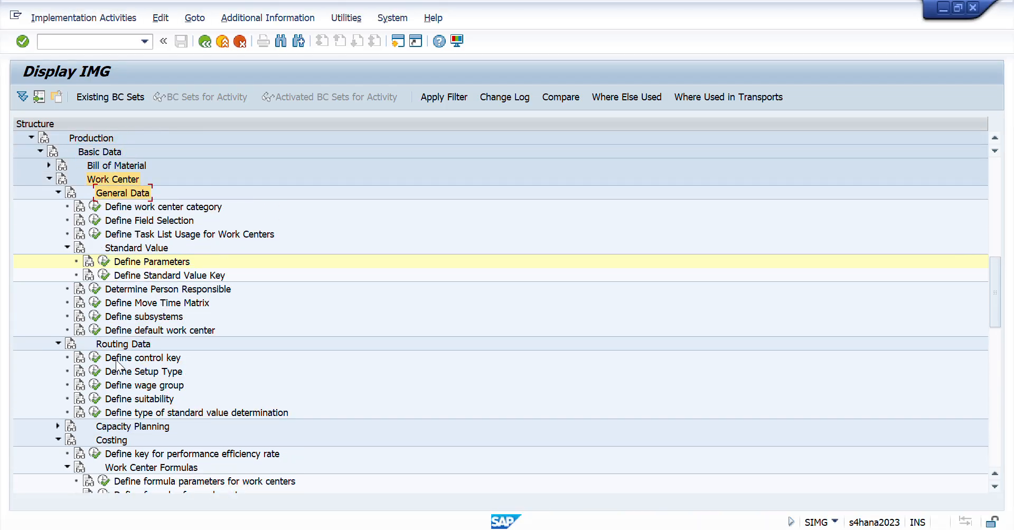
{"action": "key", "text": "Up"}
{"action": "key", "text": "Up"}
{"action": "key", "text": "Up"}
{"action": "key", "text": "Down"}
{"action": "key", "text": "Down"}
{"action": "key", "text": "Down"}
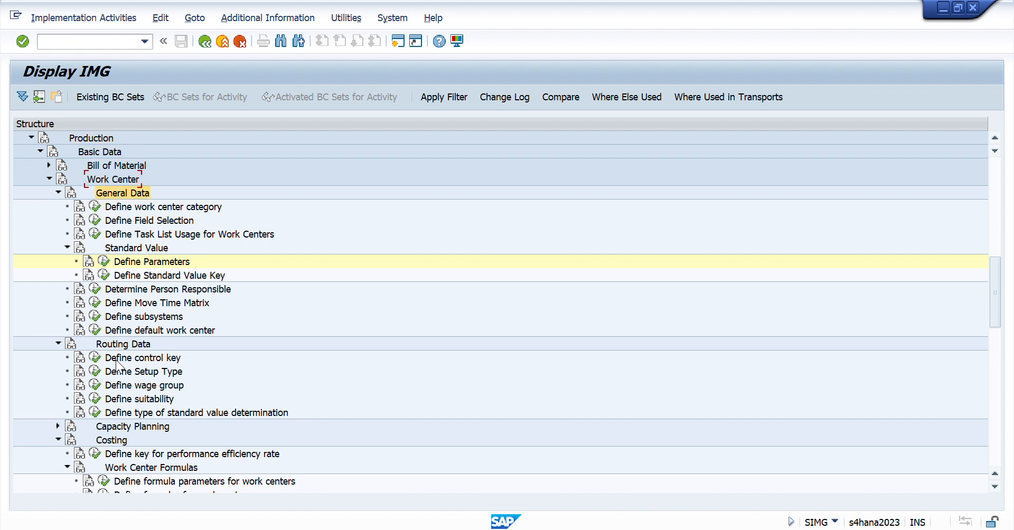
{"action": "key", "text": "Up"}
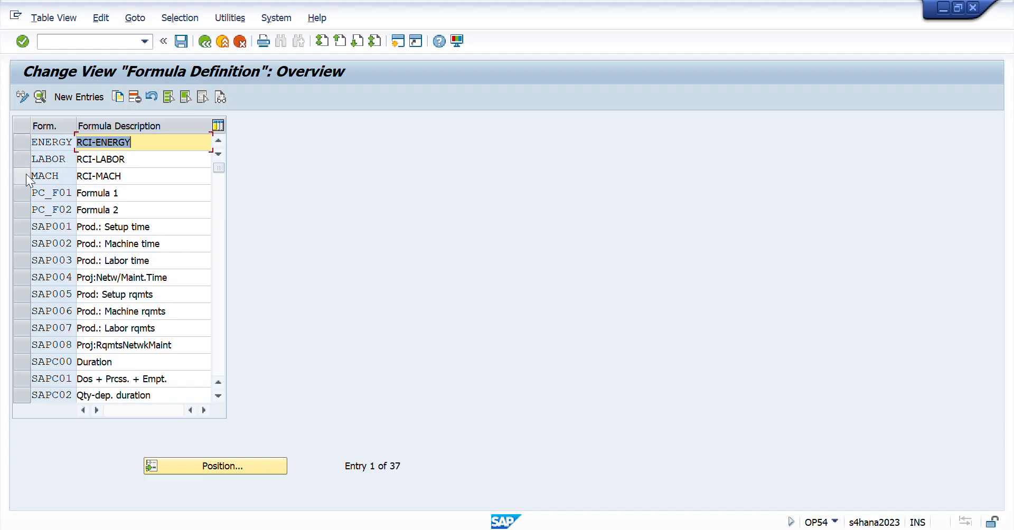
- Open the LABOR formula's details, check its formula and indicators, and return to the Formula Definition overview
{"action": "left_click", "coordinate": [24, 162]}
{"action": "left_click", "coordinate": [39, 97]}
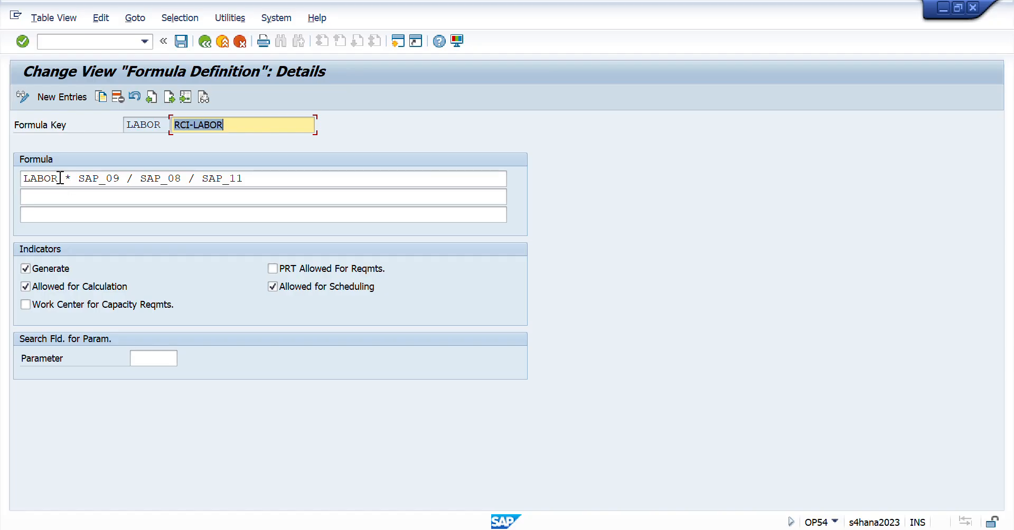
{"action": "left_click", "coordinate": [205, 41]}
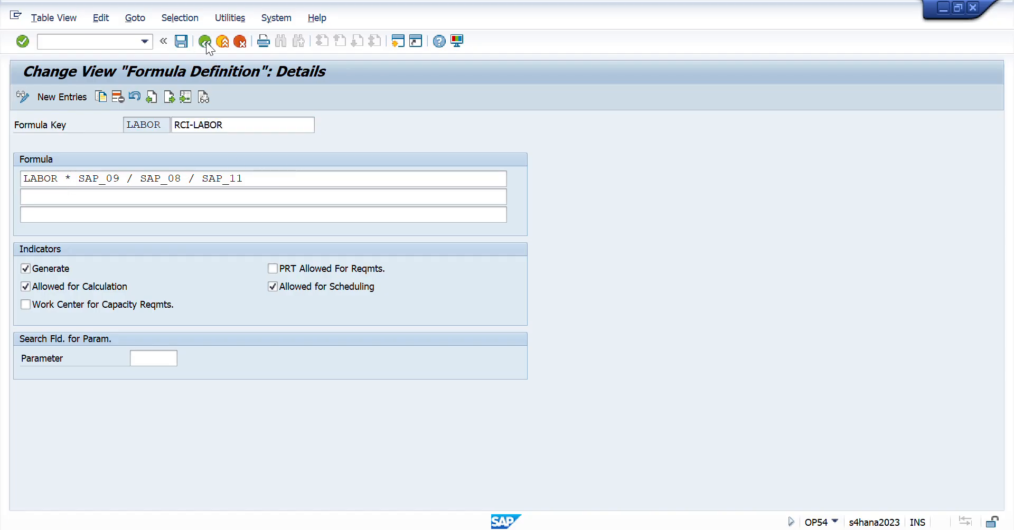
- Open only the MACH formula's details, check its formula, and return to the overview
{"action": "left_click", "coordinate": [20, 176]}
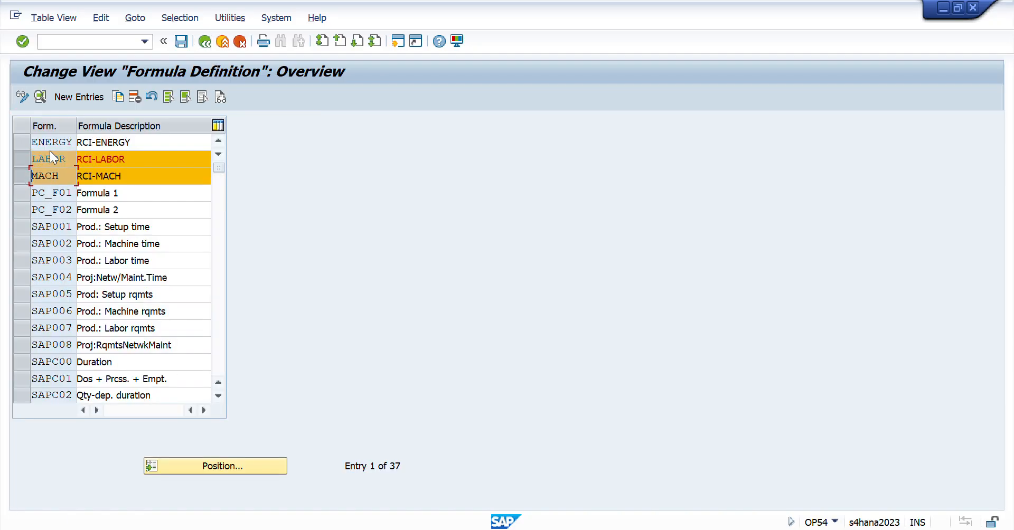
{"action": "left_click", "coordinate": [21, 159]}
{"action": "left_click", "coordinate": [40, 97]}
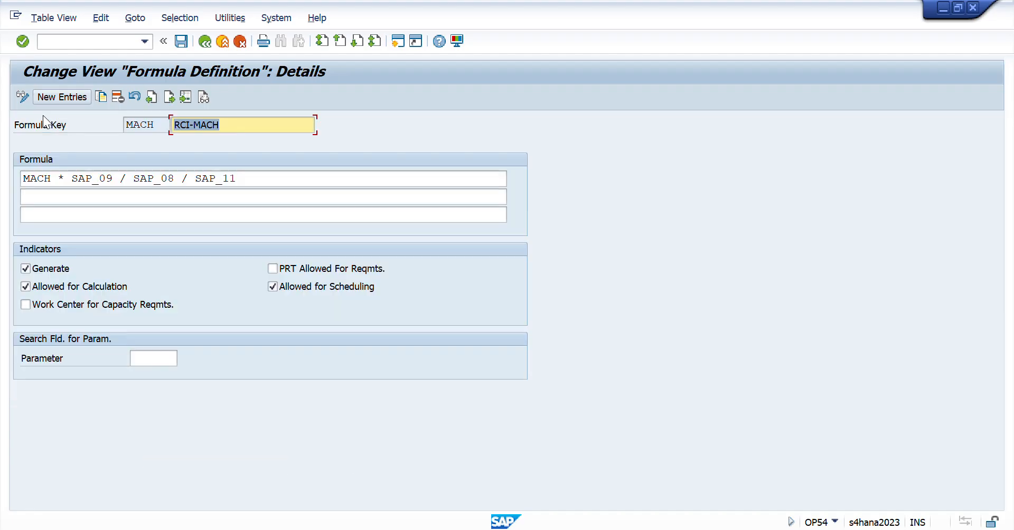
{"action": "double_click", "coordinate": [53, 178]}
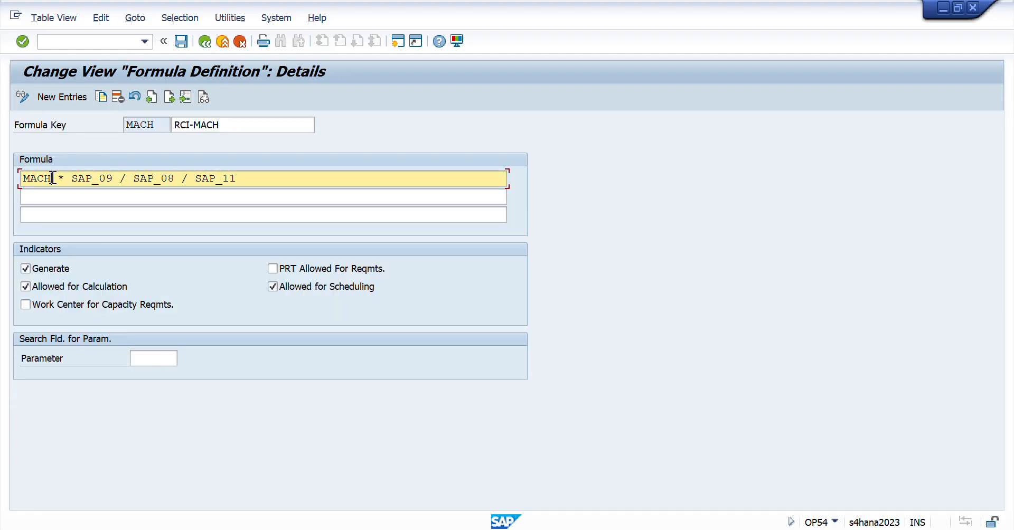
{"action": "left_click", "coordinate": [208, 40]}
- Open the ENERGY formula's details, highlight the ENERGY parameter in its formula, and return to the IMG structure
{"action": "left_click", "coordinate": [23, 180]}
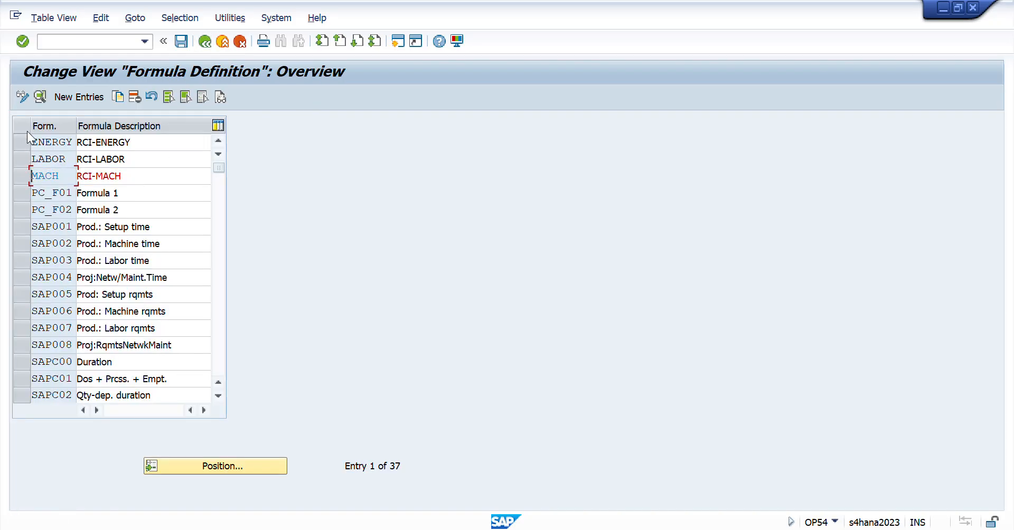
{"action": "left_click", "coordinate": [22, 142]}
{"action": "left_click", "coordinate": [39, 97]}
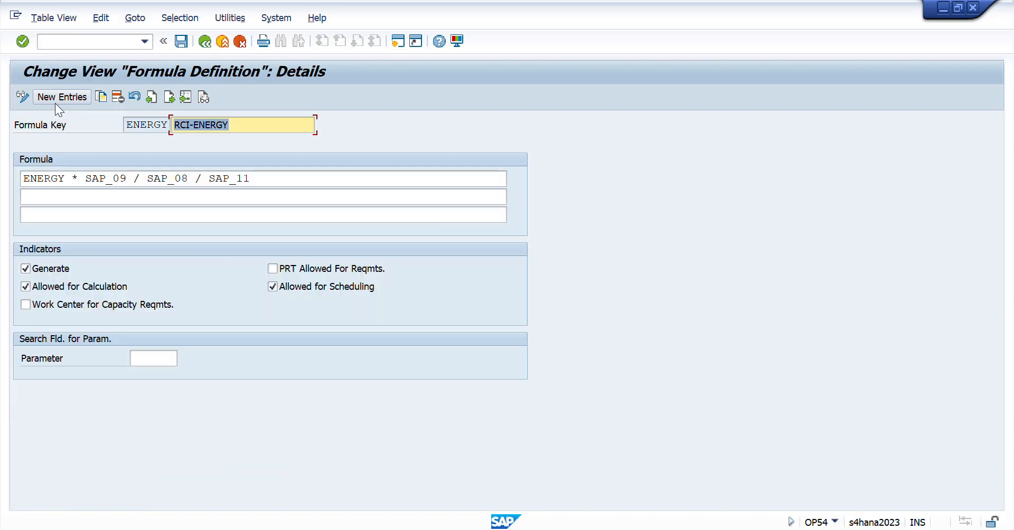
{"action": "left_click_drag", "start_coordinate": [64, 179], "coordinate": [4, 188]}
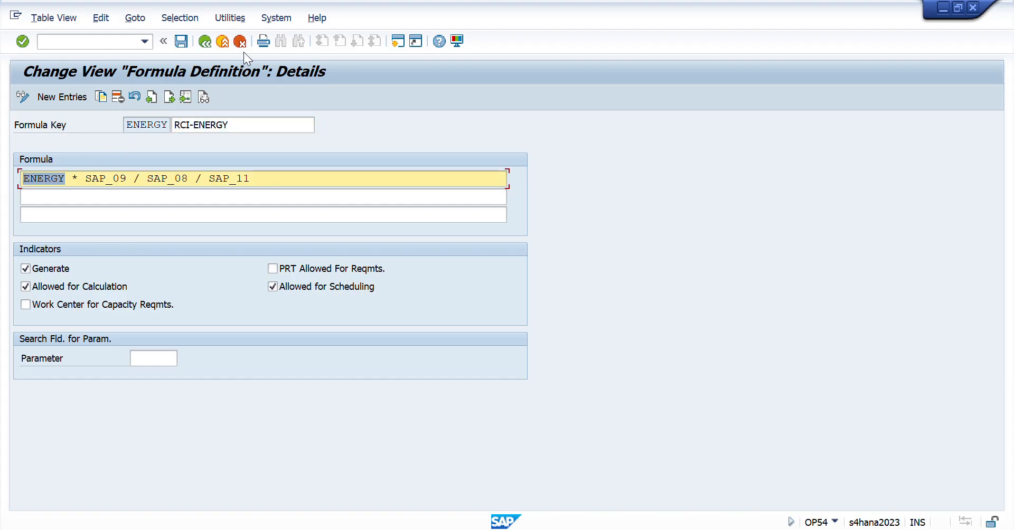
{"action": "left_click", "coordinate": [207, 42]}
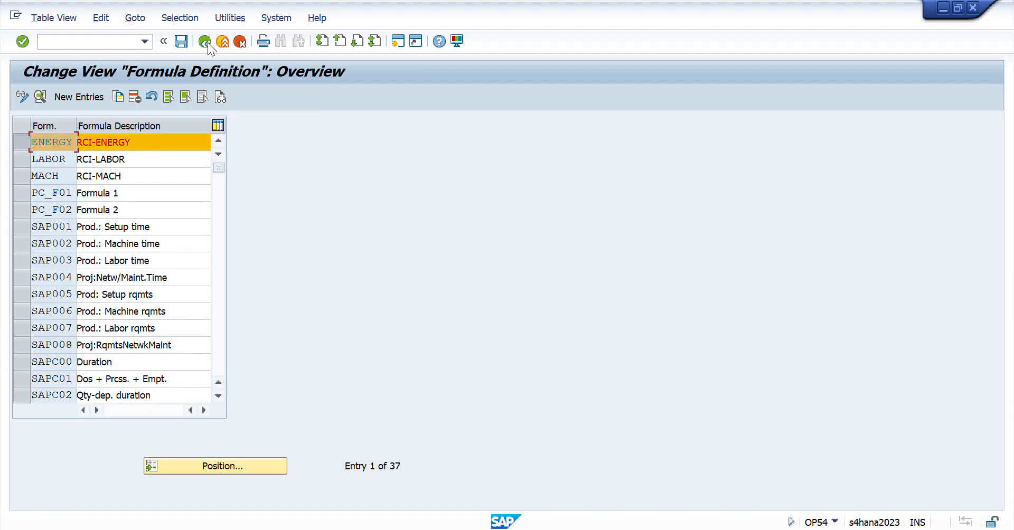
{"action": "left_click", "coordinate": [208, 42]}
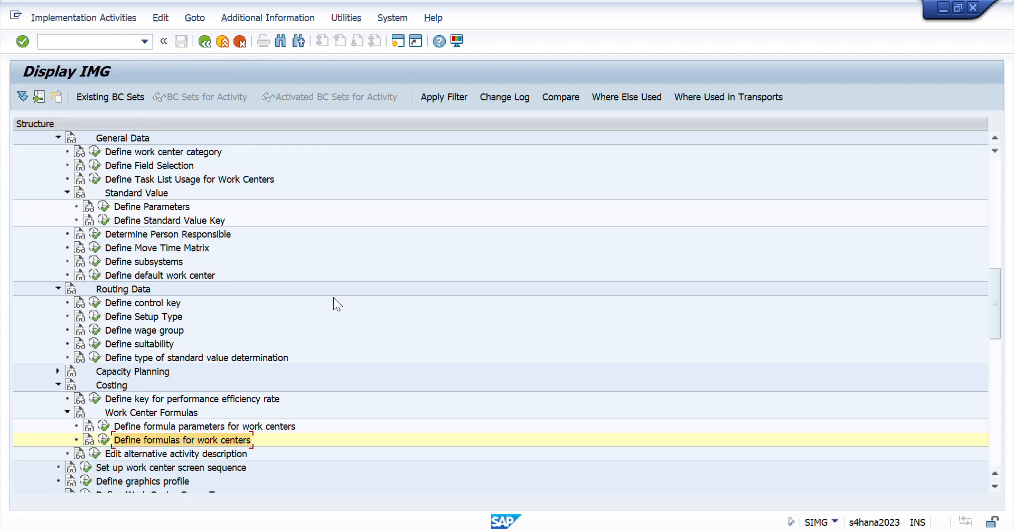
- Switch to Session Workbook in Excel and select the Person responsible to Define Formula entries E11:F18 on the Day 44 sheet
{"action": "key", "text": "alt+Tab"}
{"action": "key", "text": "Tab"}
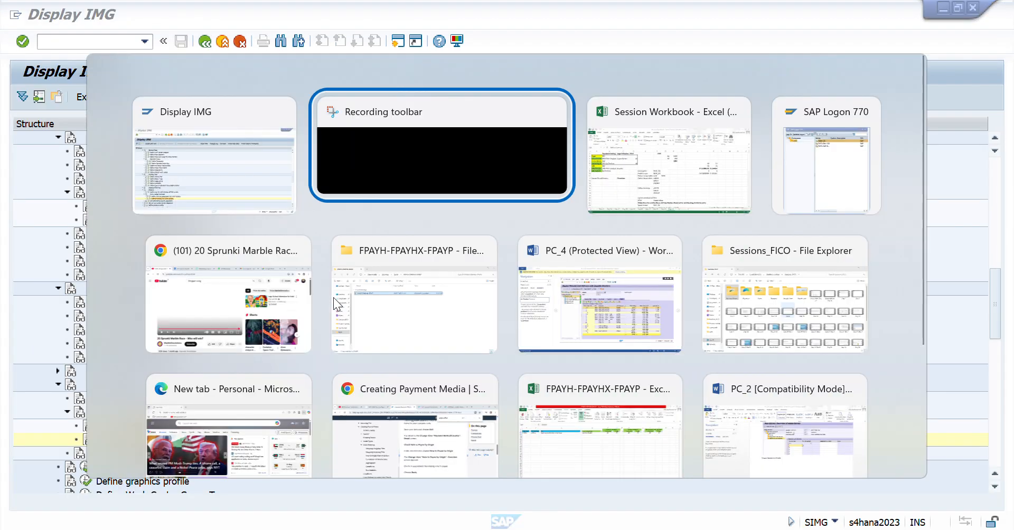
{"action": "key", "text": "Up"}
{"action": "key", "text": "Up"}
{"action": "key", "text": "Up"}
{"action": "key", "text": "Up"}
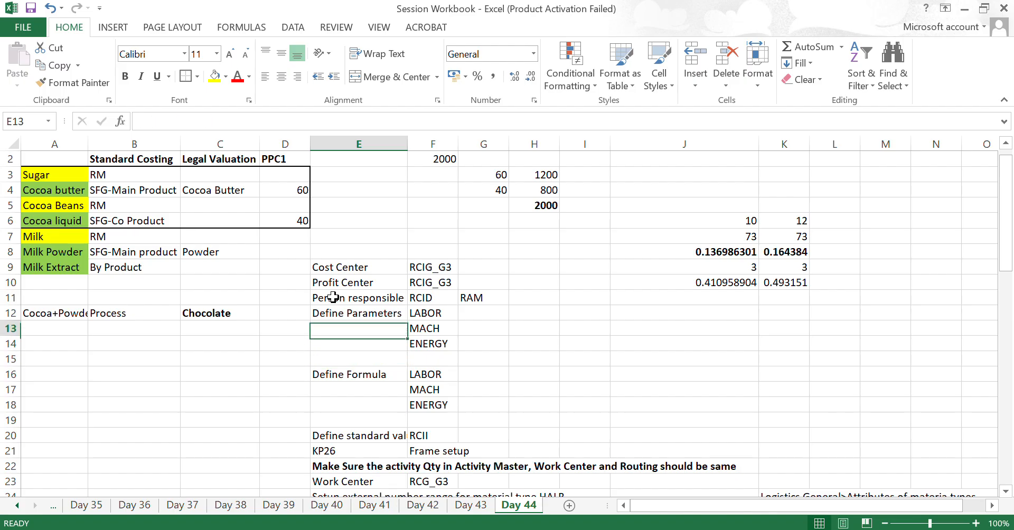
{"action": "key", "text": "shift+Down"}
{"action": "key", "text": "shift+Down"}
{"action": "key", "text": "shift+Down"}
{"action": "key", "text": "Up"}
{"action": "key", "text": "Up"}
{"action": "key", "text": "Down"}
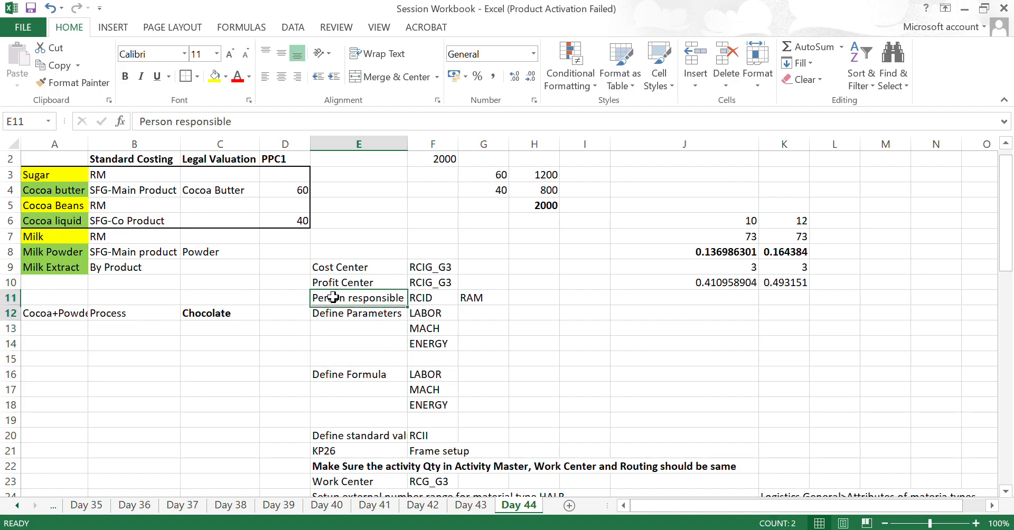
{"action": "key", "text": "shift+Down"}
{"action": "key", "text": "shift+Down"}
{"action": "key", "text": "shift+Down"}
{"action": "key", "text": "shift+Down"}
{"action": "key", "text": "shift+Down"}
{"action": "key", "text": "shift+Down"}
{"action": "key", "text": "shift+Down"}
{"action": "key", "text": "shift+Right"}
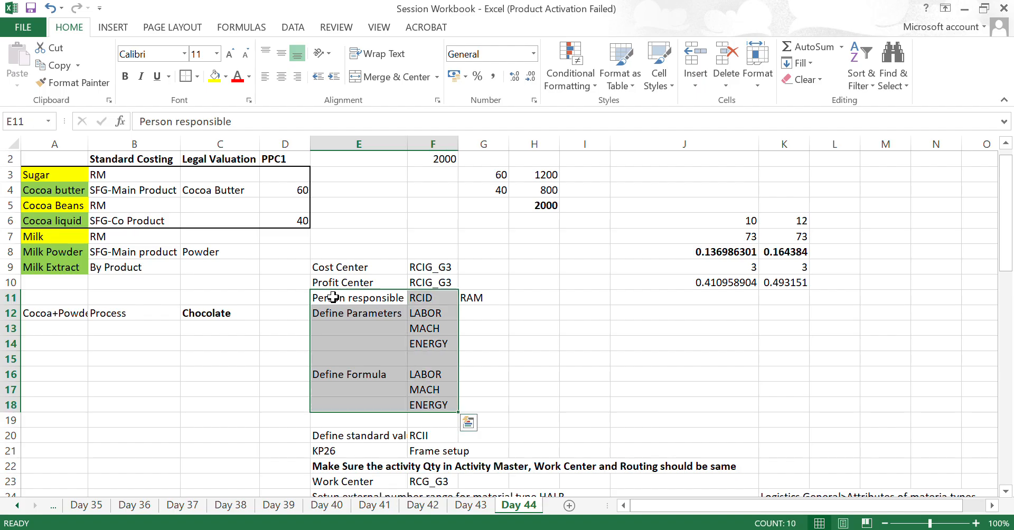
- Review the Day 44 checklist down to Create Material and select Define standard value key in E20
{"action": "key", "text": "Down"}
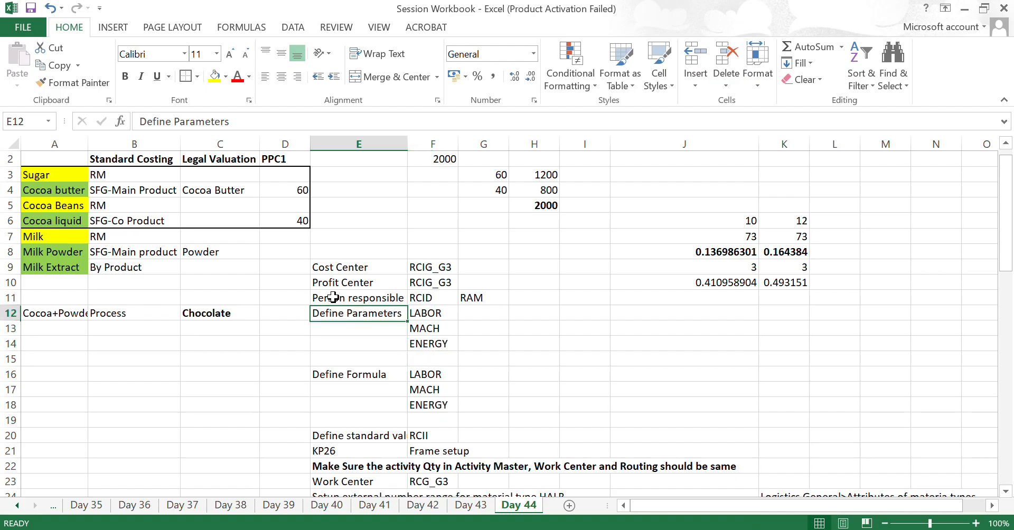
{"action": "key", "text": "Up"}
{"action": "key", "text": "Down"}
{"action": "key", "text": "Down"}
{"action": "key", "text": "Down"}
{"action": "key", "text": "Down"}
{"action": "key", "text": "Down"}
{"action": "key", "text": "Down"}
{"action": "key", "text": "Down"}
{"action": "key", "text": "Down"}
{"action": "key", "text": "Down"}
{"action": "key", "text": "Down"}
{"action": "key", "text": "Down"}
{"action": "key", "text": "Down"}
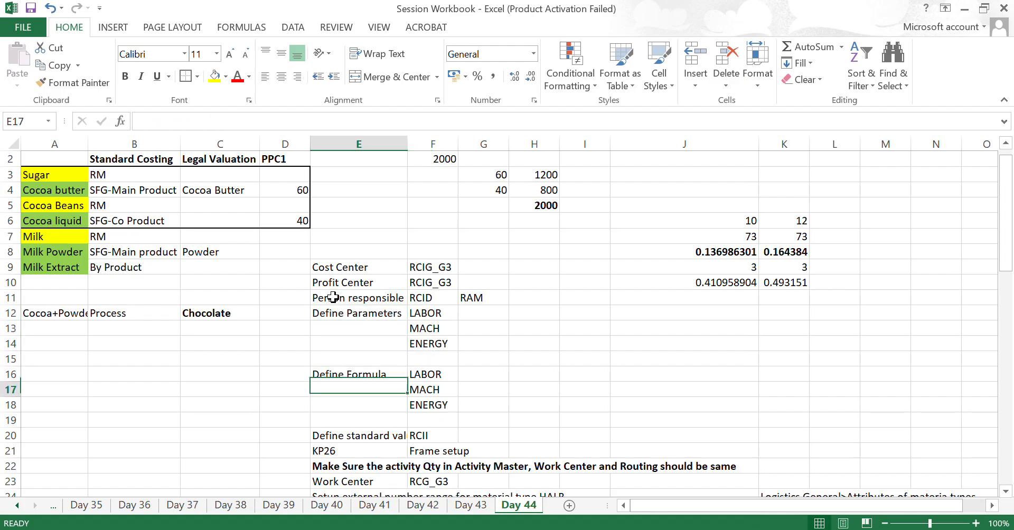
{"action": "key", "text": "Down"}
{"action": "key", "text": "Down"}
{"action": "key", "text": "Down"}
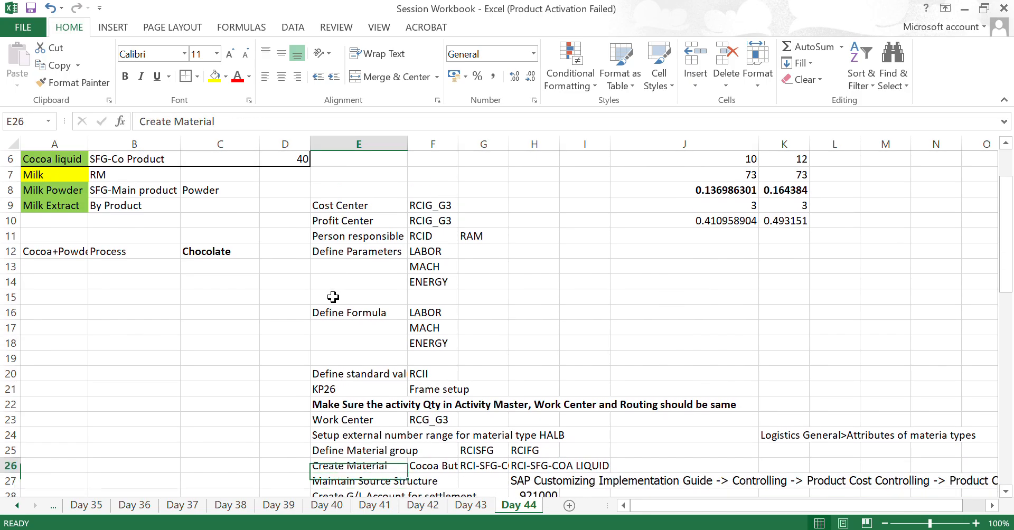
{"action": "key", "text": "Up"}
{"action": "key", "text": "Up"}
{"action": "key", "text": "Up"}
{"action": "key", "text": "Up"}
{"action": "key", "text": "Up"}
{"action": "key", "text": "Up"}
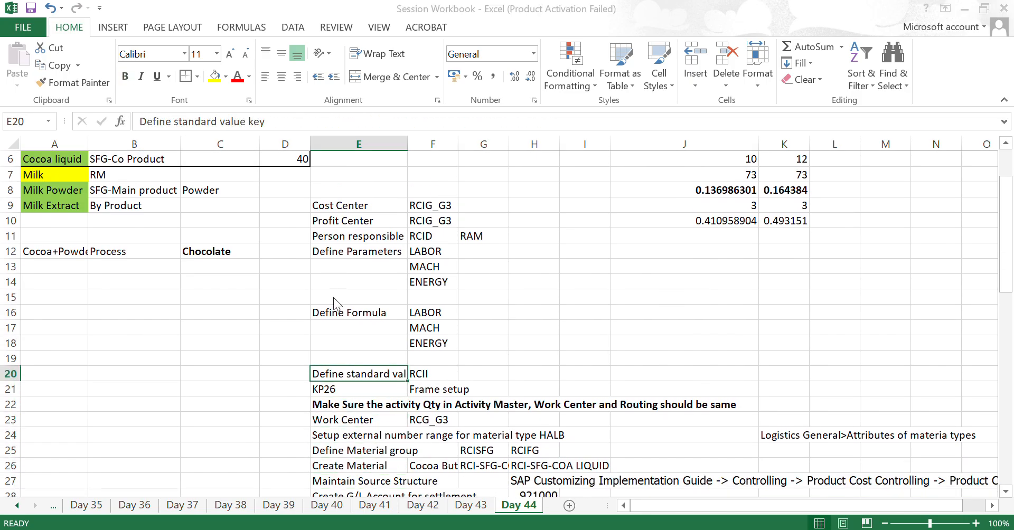
- Switch to SAP and open Define Standard Value Key under the work center's Standard Value node
{"action": "key", "text": "alt+Tab"}
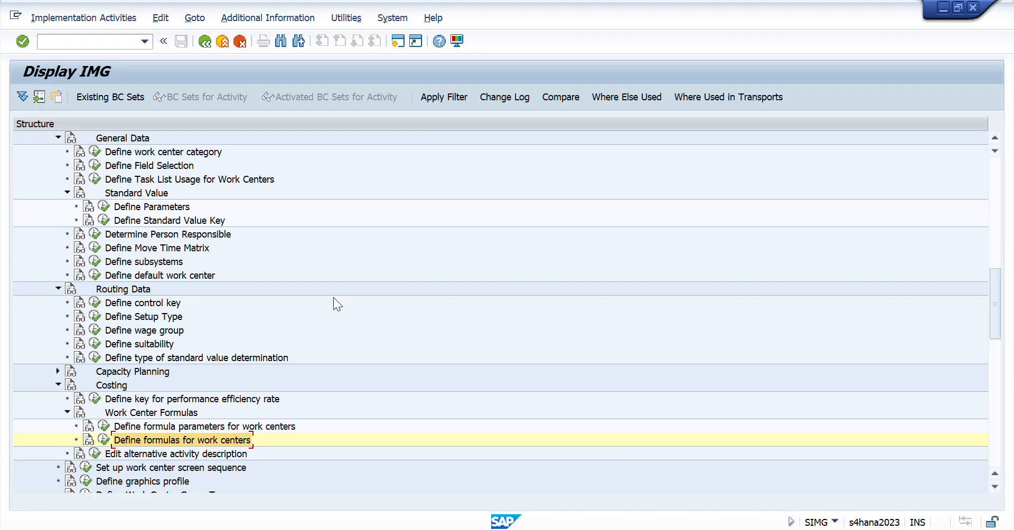
{"action": "key", "text": "Up"}
{"action": "key", "text": "Up"}
{"action": "key", "text": "Up"}
{"action": "key", "text": "Up"}
{"action": "key", "text": "Up"}
{"action": "key", "text": "Up"}
{"action": "key", "text": "Down"}
{"action": "key", "text": "Down"}
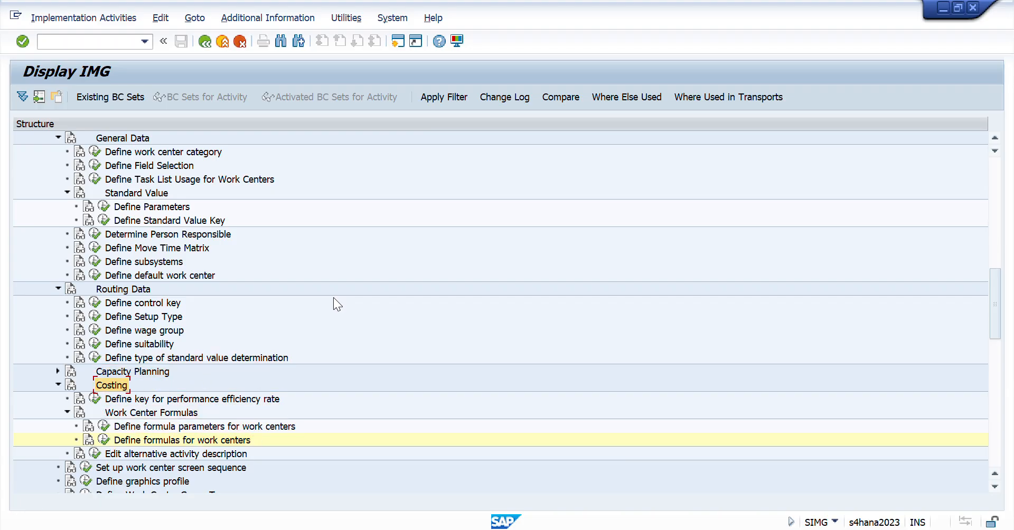
{"action": "key", "text": "Up"}
{"action": "key", "text": "Up"}
{"action": "key", "text": "Up"}
{"action": "key", "text": "Up"}
{"action": "key", "text": "Up"}
{"action": "key", "text": "Up"}
{"action": "key", "text": "Up"}
{"action": "key", "text": "Up"}
{"action": "key", "text": "Up"}
{"action": "key", "text": "Up"}
{"action": "key", "text": "Up"}
{"action": "key", "text": "Up"}
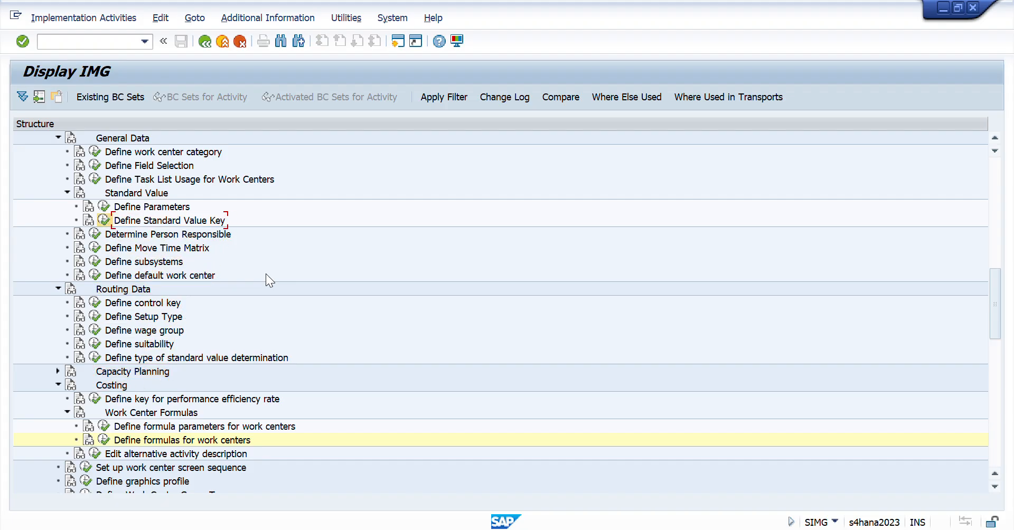
{"action": "key", "text": "Return"}
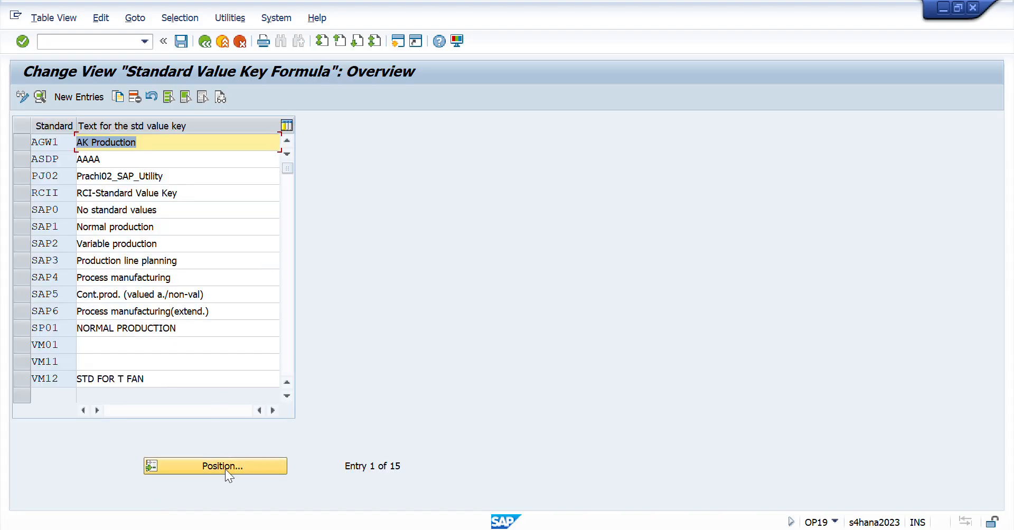
- Try to position the Standard Value Key list using labo, then switch to Excel to check the key name on Day 44
{"action": "left_click", "coordinate": [225, 467]}
{"action": "type", "text": "labo"}
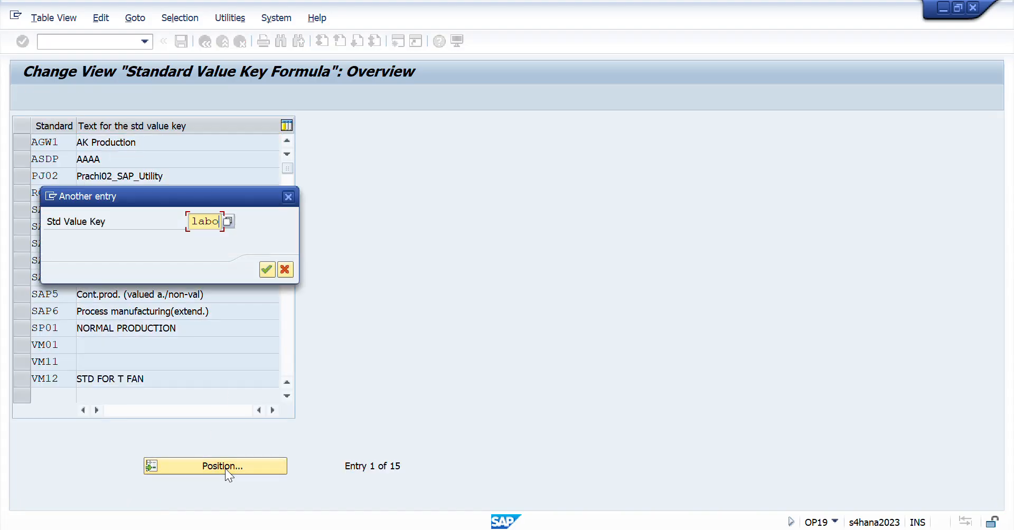
{"action": "key", "text": "Return"}
{"action": "key", "text": "alt+Tab"}
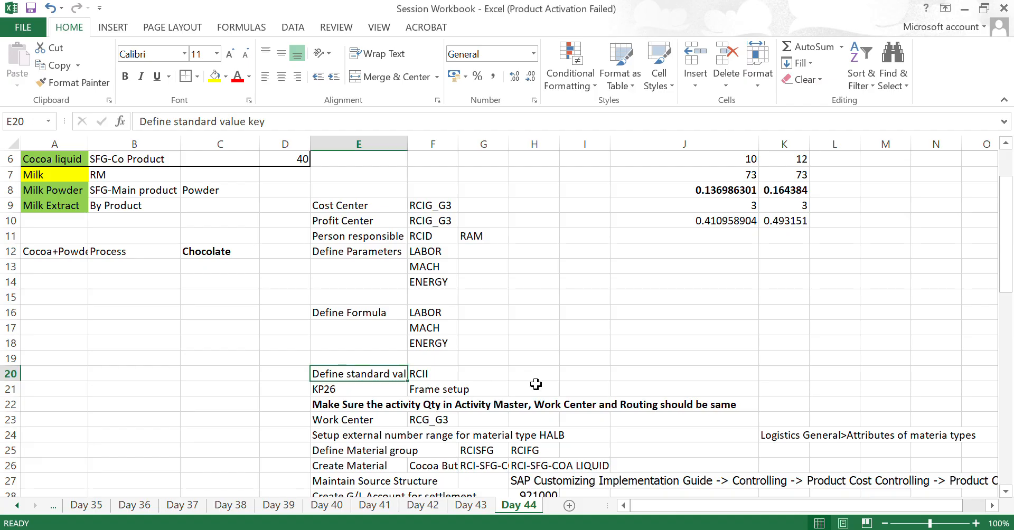
- Switch to SAP, position the Standard Value Key list at rcii and select that key's row
{"action": "key", "text": "alt+Tab"}
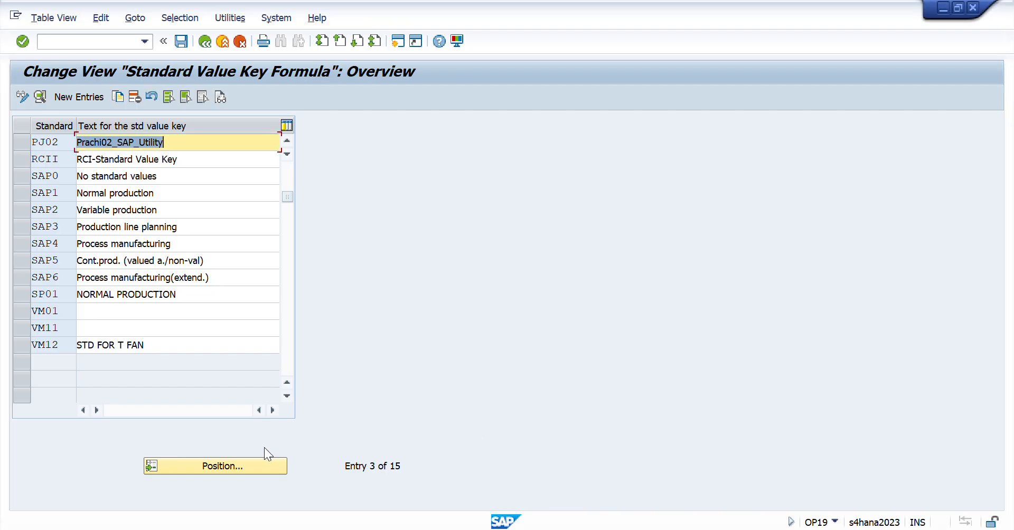
{"action": "left_click", "coordinate": [239, 465]}
{"action": "type", "text": "rc"}
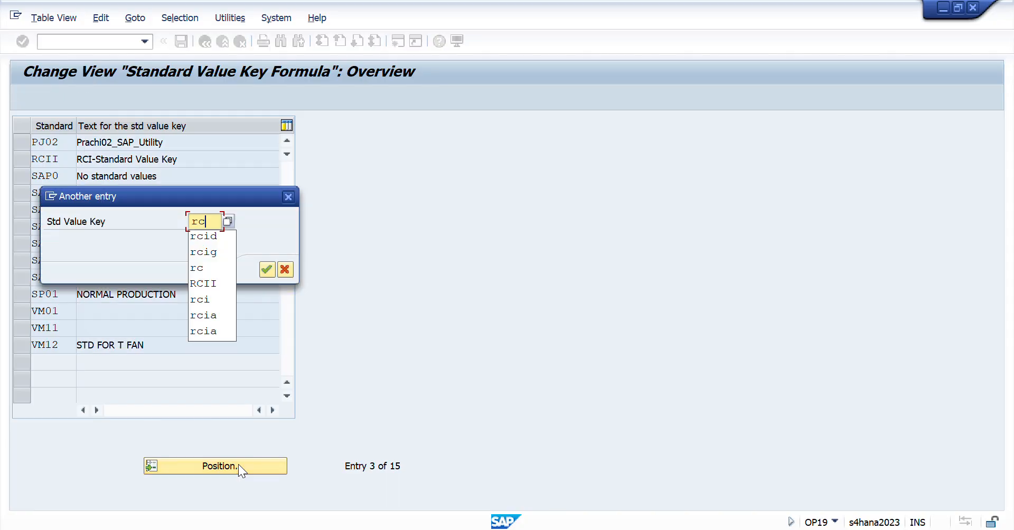
{"action": "type", "text": "ii"}
{"action": "key", "text": "Return"}
{"action": "left_click", "coordinate": [23, 145]}
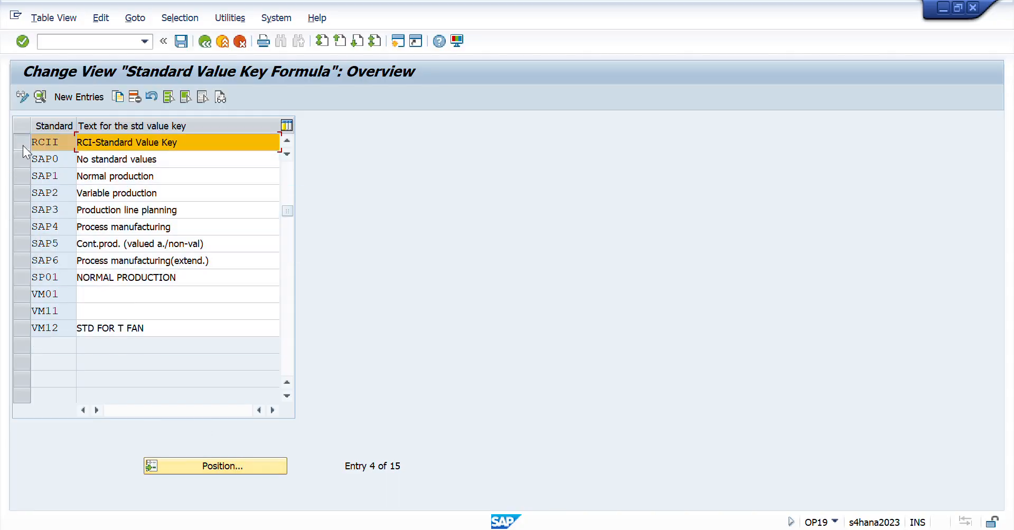
- Open the RCII key's details, examine the key and its assigned parameters, and return to the overview
{"action": "left_click", "coordinate": [40, 97]}
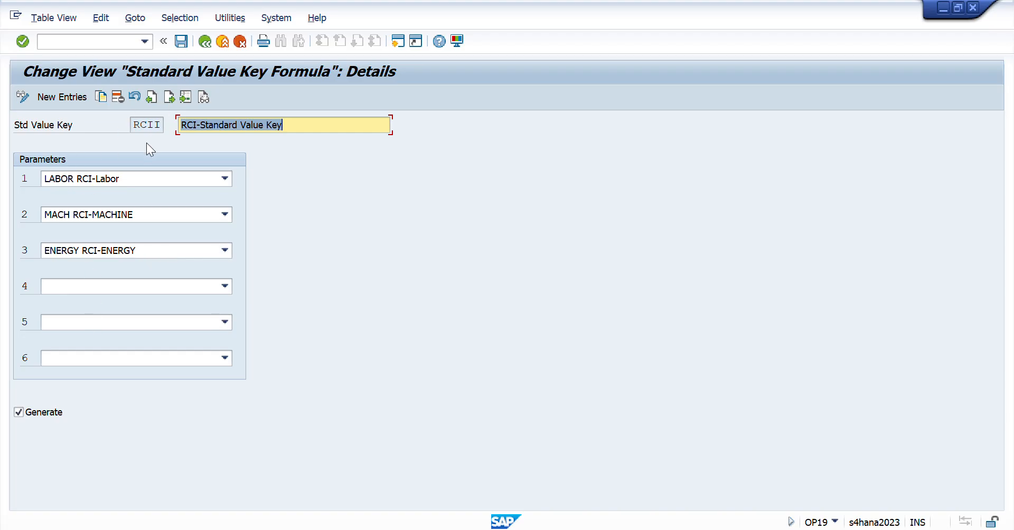
{"action": "left_click_drag", "start_coordinate": [154, 126], "coordinate": [58, 129]}
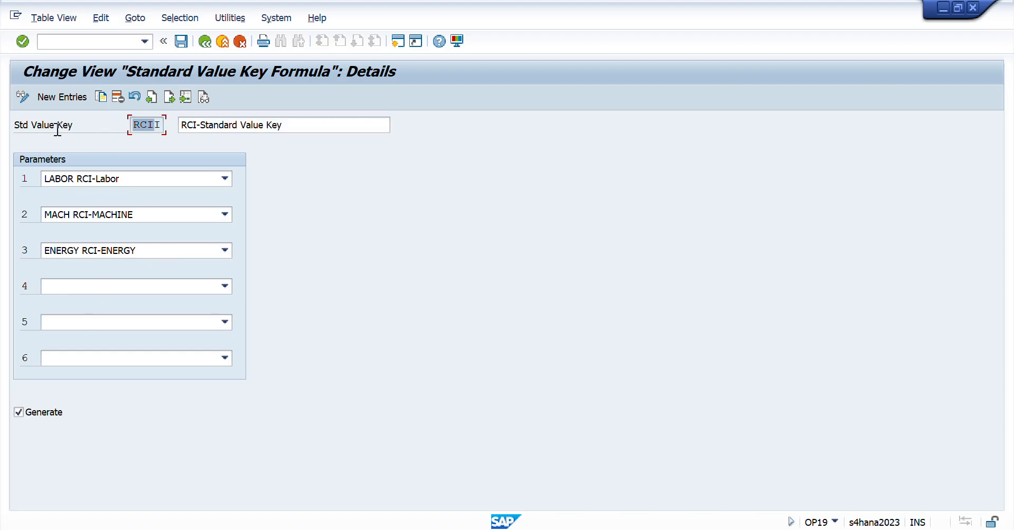
{"action": "left_click", "coordinate": [206, 42]}
- Switch to Session Workbook in Excel and review the Day 44 checklist from Define standard value key to Maintain Source Structure
{"action": "key", "text": "alt+Tab"}
{"action": "key", "text": "Down"}
{"action": "key", "text": "Down"}
{"action": "key", "text": "Down"}
{"action": "key", "text": "Down"}
{"action": "key", "text": "Down"}
{"action": "key", "text": "Down"}
{"action": "key", "text": "Down"}
{"action": "key", "text": "Down"}
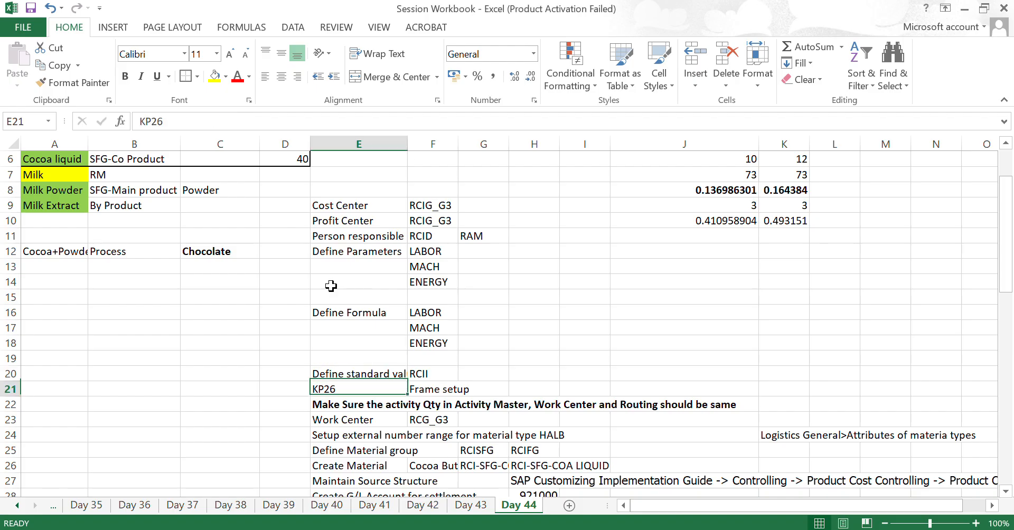
{"action": "key", "text": "Up"}
{"action": "key", "text": "Up"}
{"action": "key", "text": "Up"}
{"action": "key", "text": "Up"}
{"action": "key", "text": "Up"}
{"action": "key", "text": "Up"}
{"action": "key", "text": "Up"}
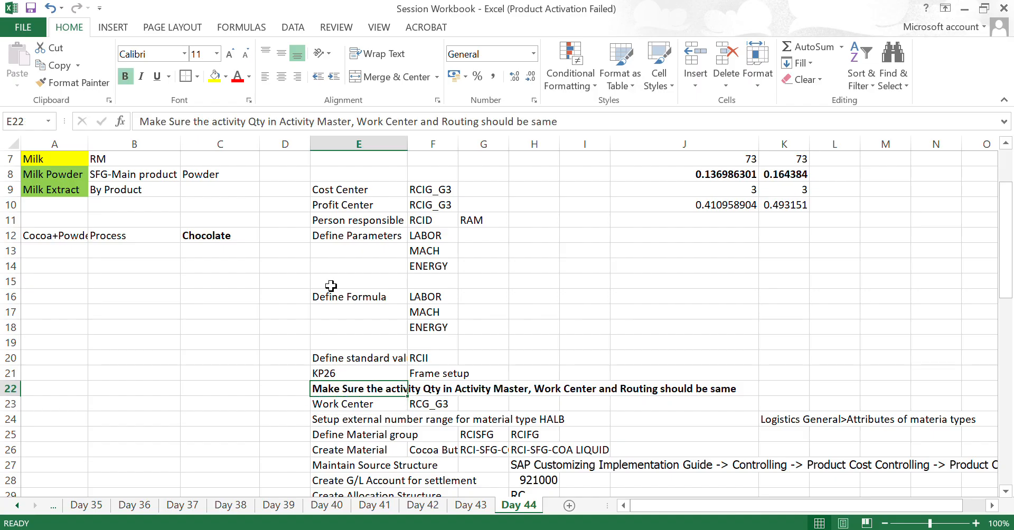
{"action": "key", "text": "Down"}
{"action": "key", "text": "Down"}
{"action": "key", "text": "Down"}
{"action": "key", "text": "Down"}
{"action": "key", "text": "Down"}
{"action": "key", "text": "Down"}
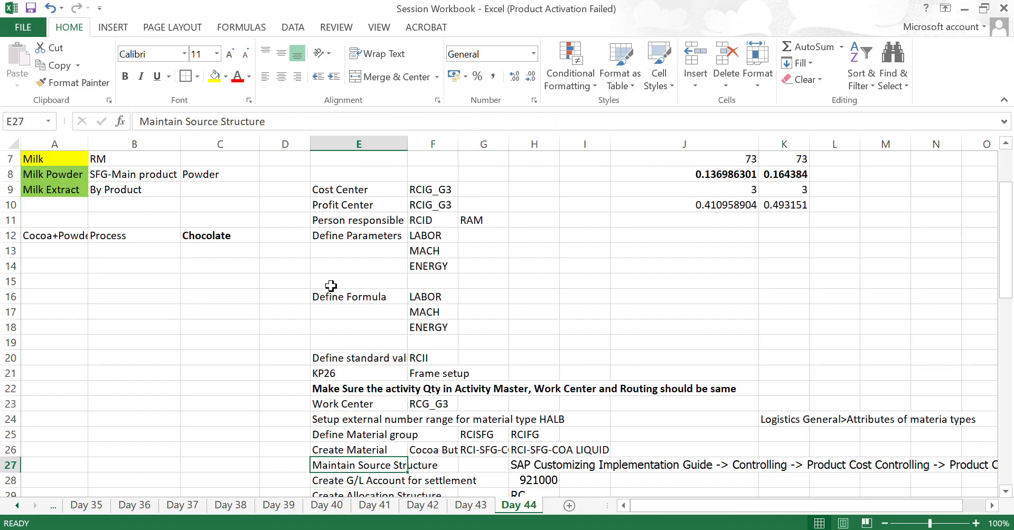
- Copy the KP26 transaction code in E21 of the Day 44 sheet
{"action": "key", "text": "Up"}
{"action": "key", "text": "Up"}
{"action": "key", "text": "Up"}
{"action": "key", "text": "Up"}
{"action": "key", "text": "Up"}
{"action": "key", "text": "Up"}
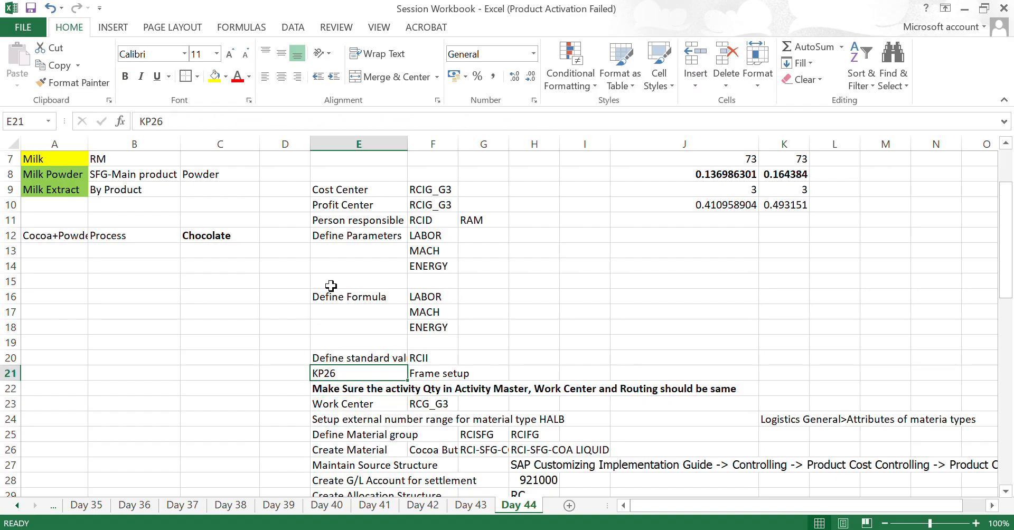
{"action": "key", "text": "ctrl+c"}
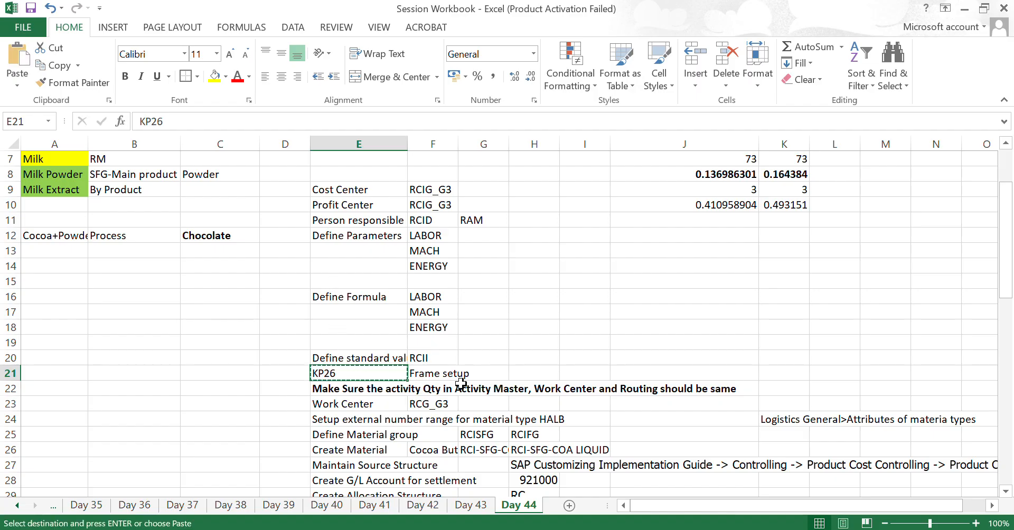
- Switch to SAP, start transaction KP26 for activity type planning and set the version to 0
{"action": "key", "text": "alt+Tab"}
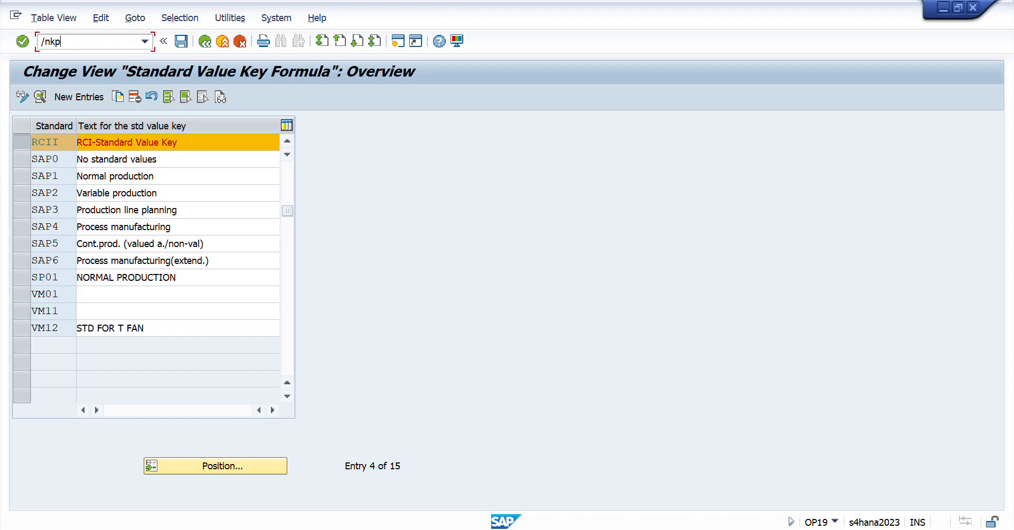
{"action": "key", "text": "Return"}
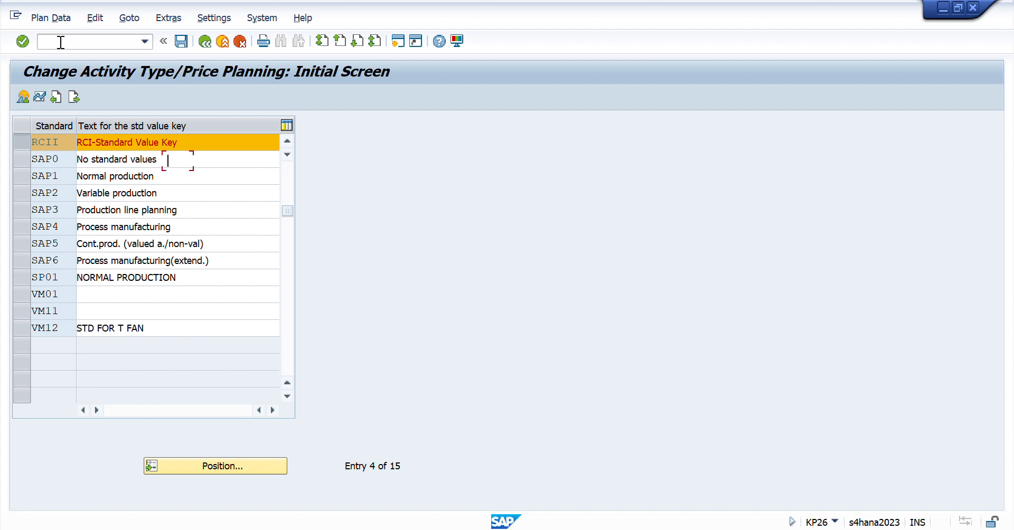
{"action": "type", "text": "0"}
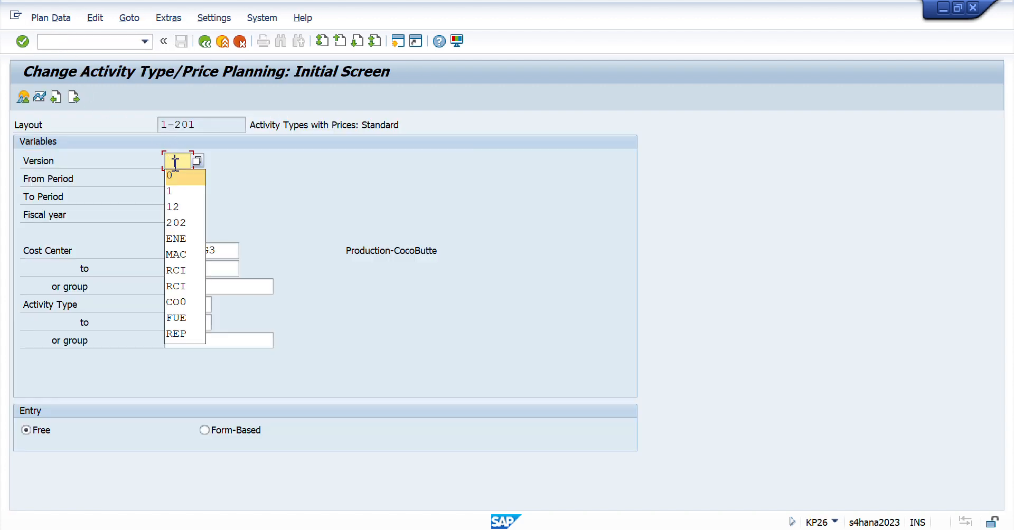
{"action": "key", "text": "Tab"}
{"action": "type", "text": "0"}
{"action": "key", "text": "Tab"}
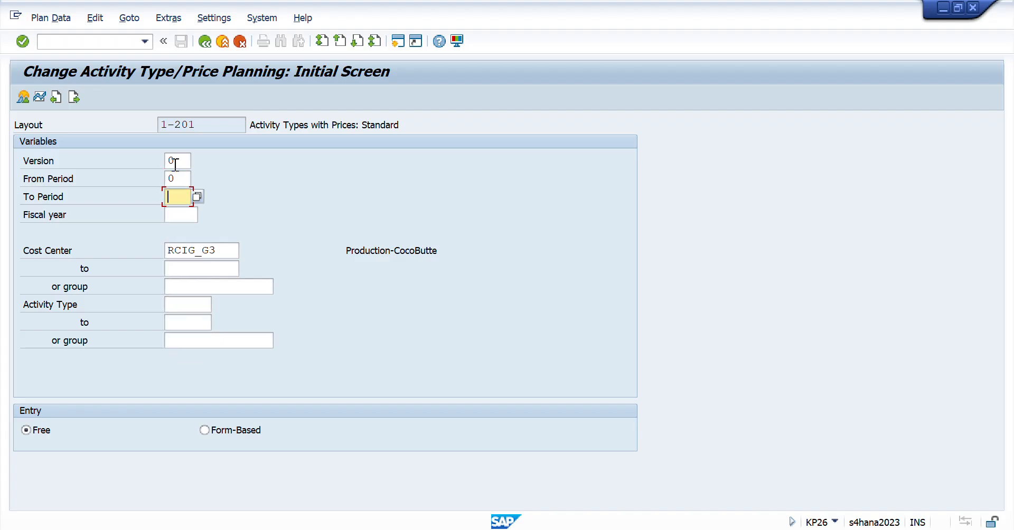
- Set the planning range from period 1 to period 12 and the fiscal year to 2025
{"action": "key", "text": "shift+Tab"}
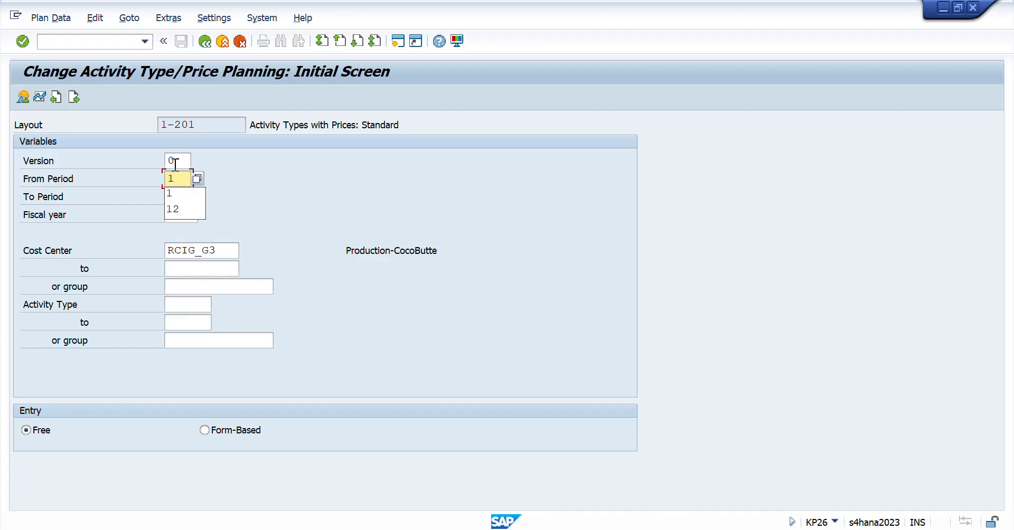
{"action": "key", "text": "Down"}
{"action": "key", "text": "Tab"}
{"action": "key", "text": "Down"}
{"action": "key", "text": "Down"}
{"action": "key", "text": "Down"}
{"action": "key", "text": "Return"}
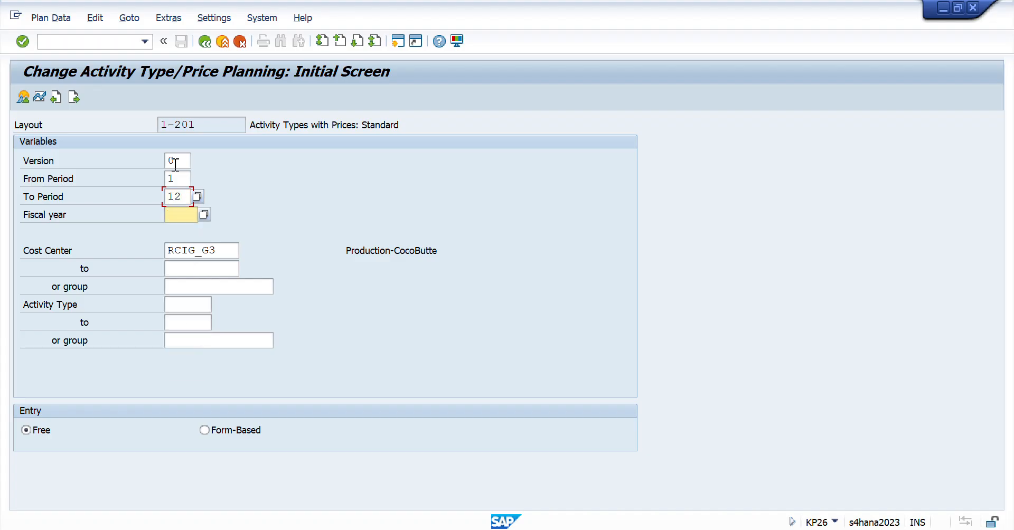
{"action": "key", "text": "Tab"}
{"action": "key", "text": "Down"}
{"action": "key", "text": "Down"}
{"action": "key", "text": "Down"}
{"action": "key", "text": "Down"}
{"action": "key", "text": "Return"}
- Limit the activity types for cost center RCIG_G3 to the range ENERGY to MACHIN
{"action": "key", "text": "Tab"}
{"action": "key", "text": "Tab"}
{"action": "key", "text": "Tab"}
{"action": "key", "text": "Tab"}
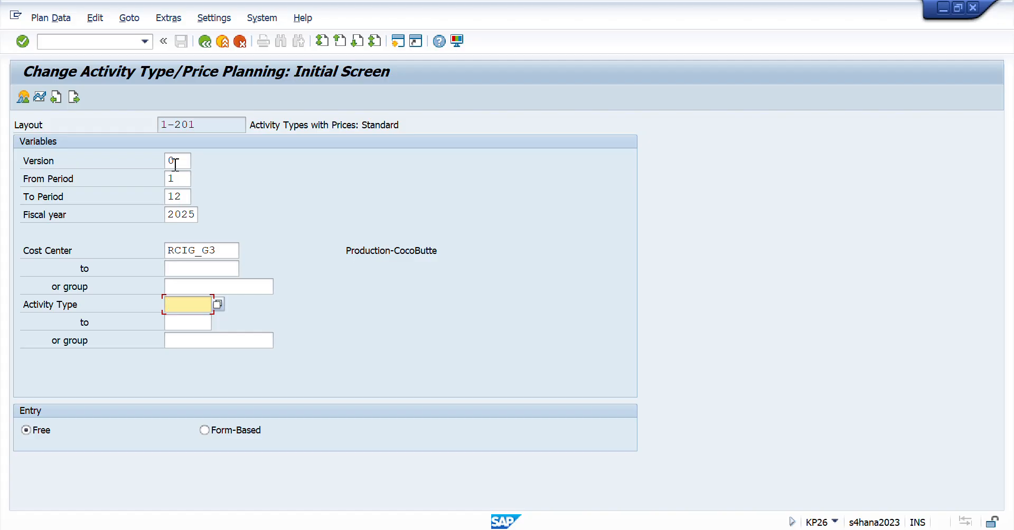
{"action": "key", "text": "Down"}
{"action": "key", "text": "Down"}
{"action": "key", "text": "Down"}
{"action": "key", "text": "Down"}
{"action": "key", "text": "Down"}
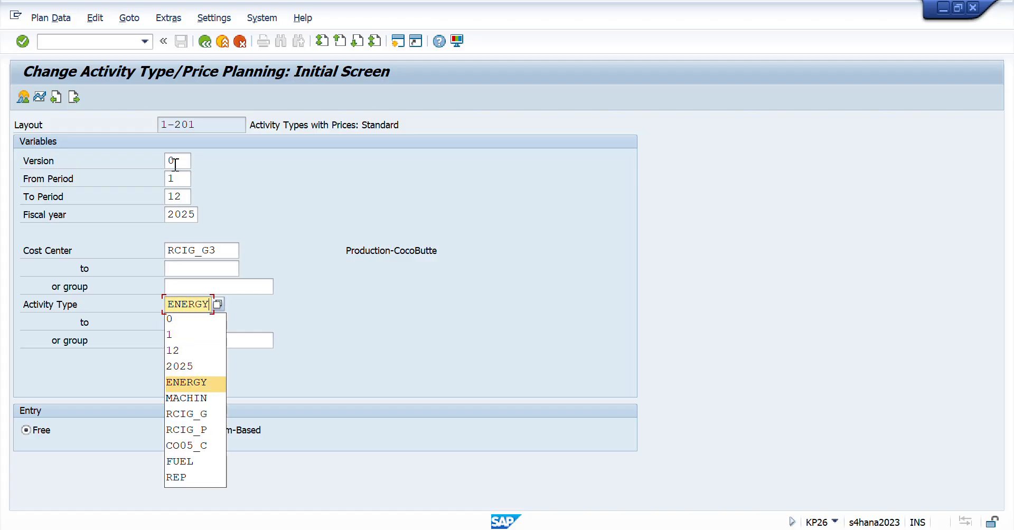
{"action": "key", "text": "Return"}
{"action": "key", "text": "Tab"}
{"action": "key", "text": "Down"}
{"action": "key", "text": "Down"}
{"action": "key", "text": "Down"}
{"action": "key", "text": "Down"}
{"action": "key", "text": "Down"}
{"action": "key", "text": "Down"}
{"action": "key", "text": "Return"}
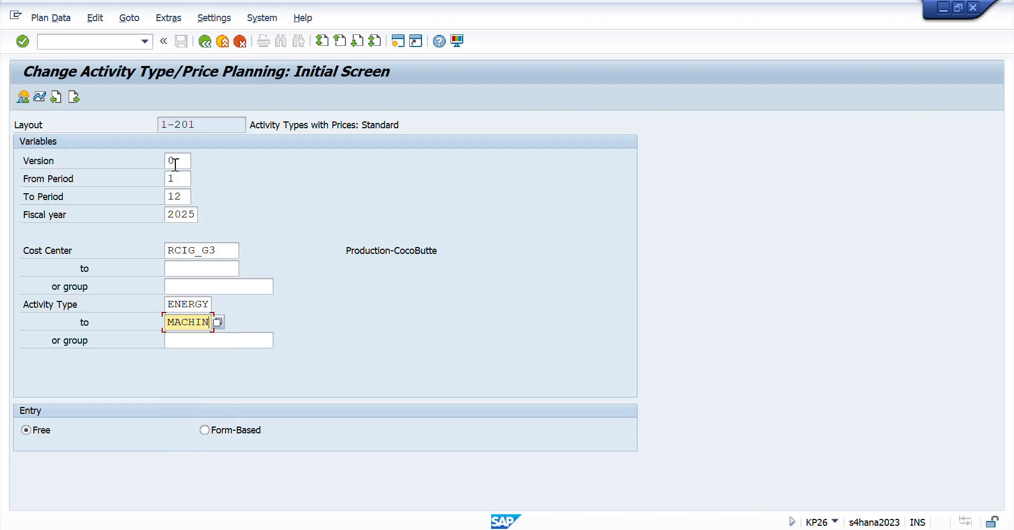
- Choose form-based entry, open the planning overview to examine the activity types and prices, and return to the initial screen
{"action": "left_click", "coordinate": [204, 430]}
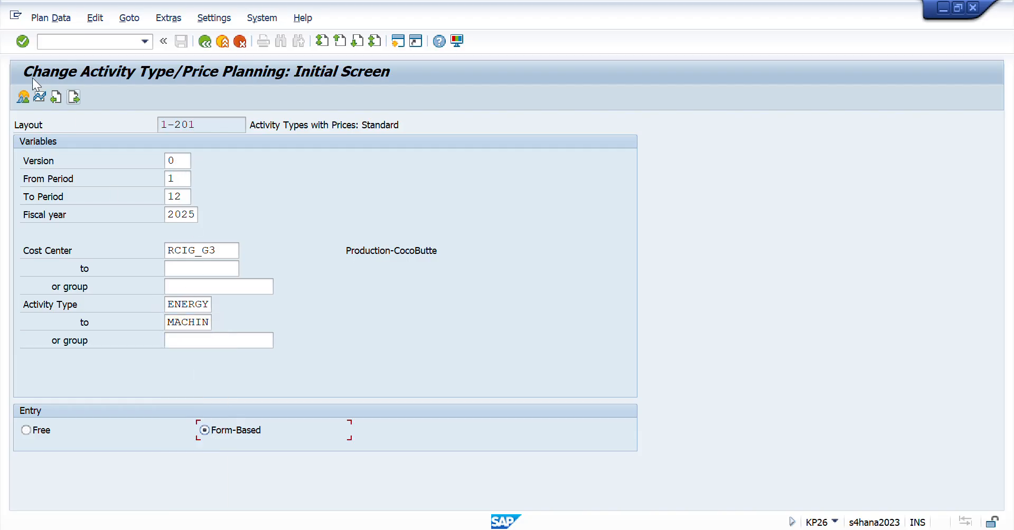
{"action": "left_click", "coordinate": [22, 97]}
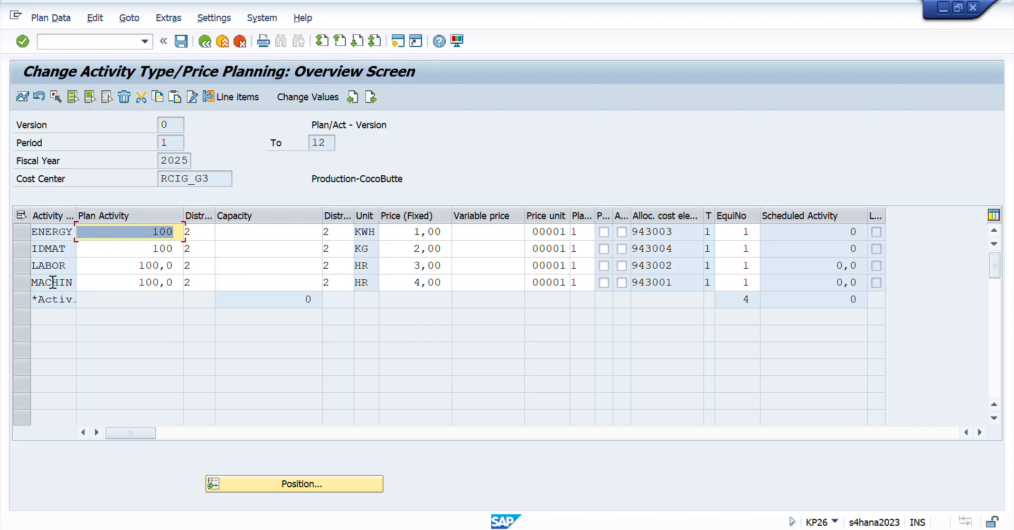
{"action": "left_click_drag", "start_coordinate": [38, 233], "coordinate": [66, 240]}
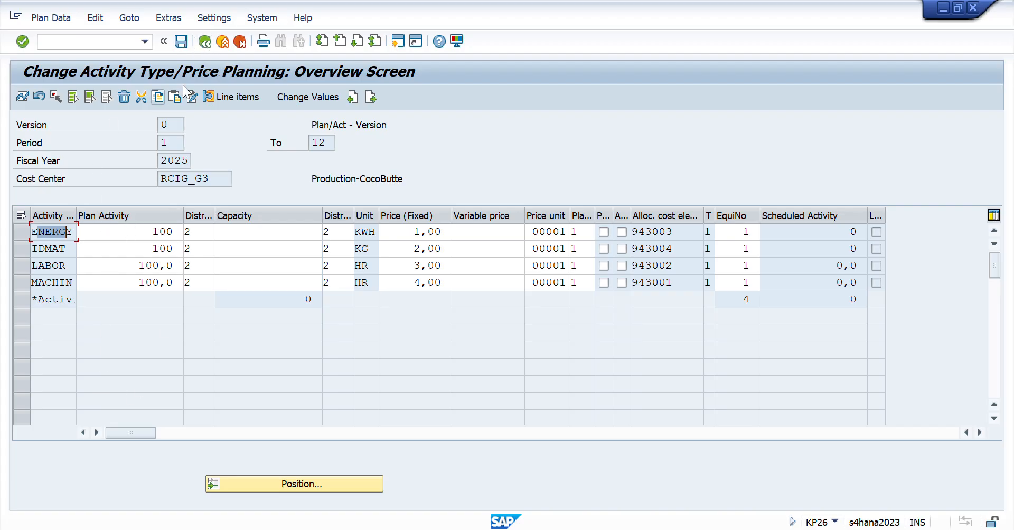
{"action": "left_click", "coordinate": [205, 41]}
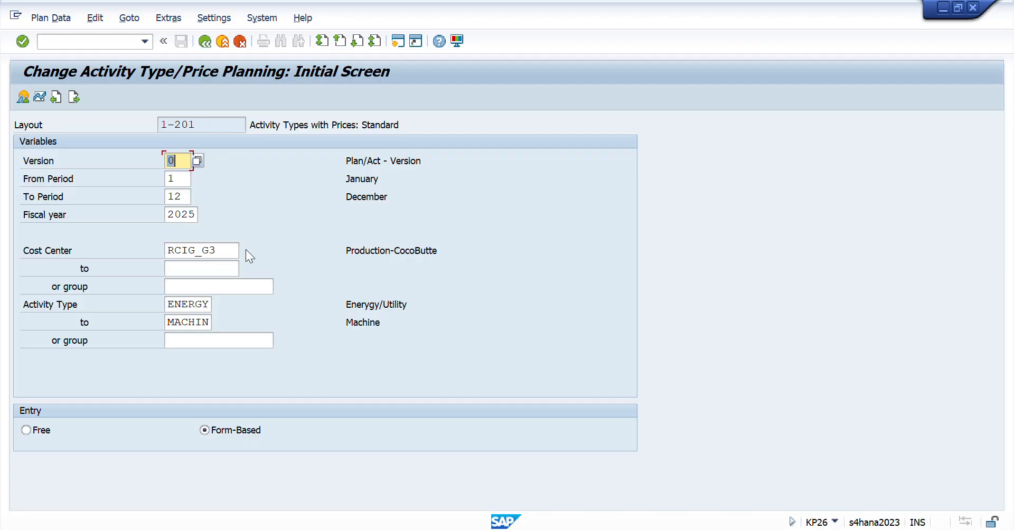
- Switch to Excel, review the KP26 Frame setup entry in E21:F21 and select the note in E22
{"action": "key", "text": "alt+Tab"}
{"action": "key", "text": "shift+Right"}
{"action": "key", "text": "shift+Right"}
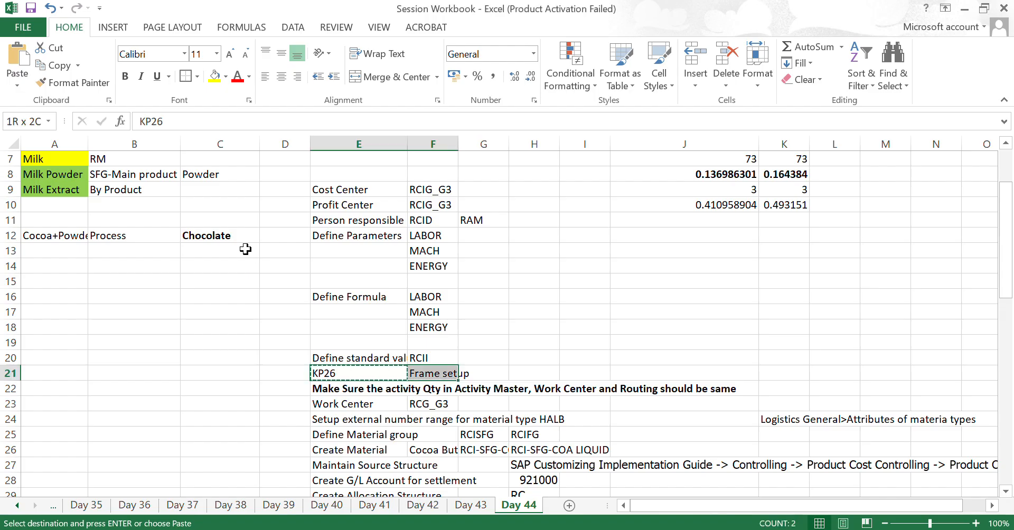
{"action": "key", "text": "shift+Left"}
{"action": "key", "text": "Down"}
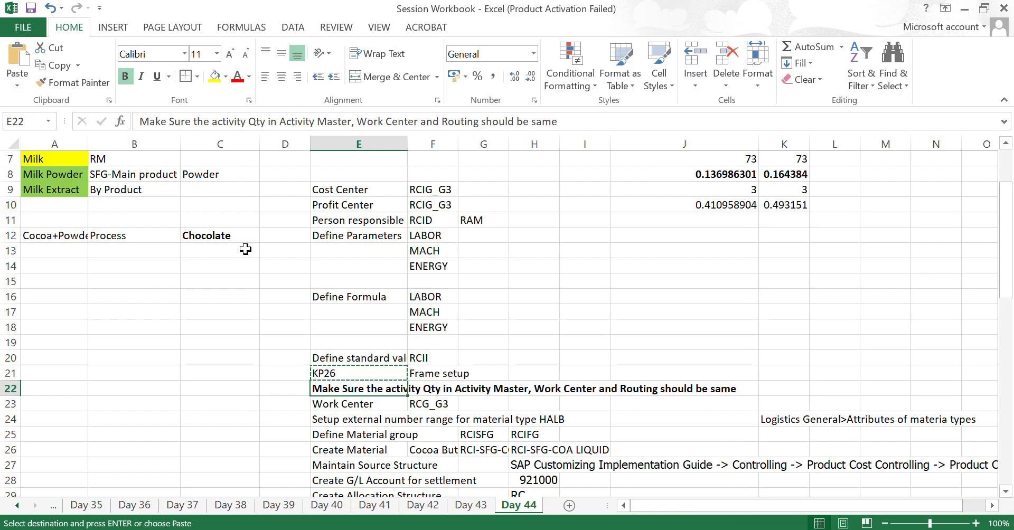
- Examine the note across row 22 about matching activity quantities in Activity Master, Work Center and Routing
{"action": "scroll", "coordinate": [537, 349], "scroll_direction": "down", "scroll_amount": 3}
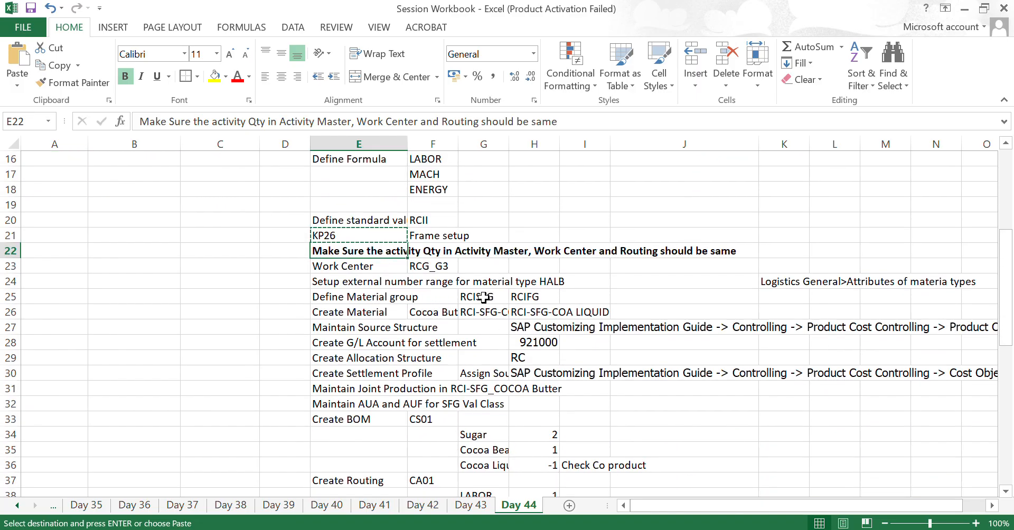
{"action": "key", "text": "Right"}
{"action": "key", "text": "Right"}
{"action": "key", "text": "Left"}
{"action": "key", "text": "Left"}
{"action": "key", "text": "Left"}
{"action": "key", "text": "Right"}
{"action": "key", "text": "Right"}
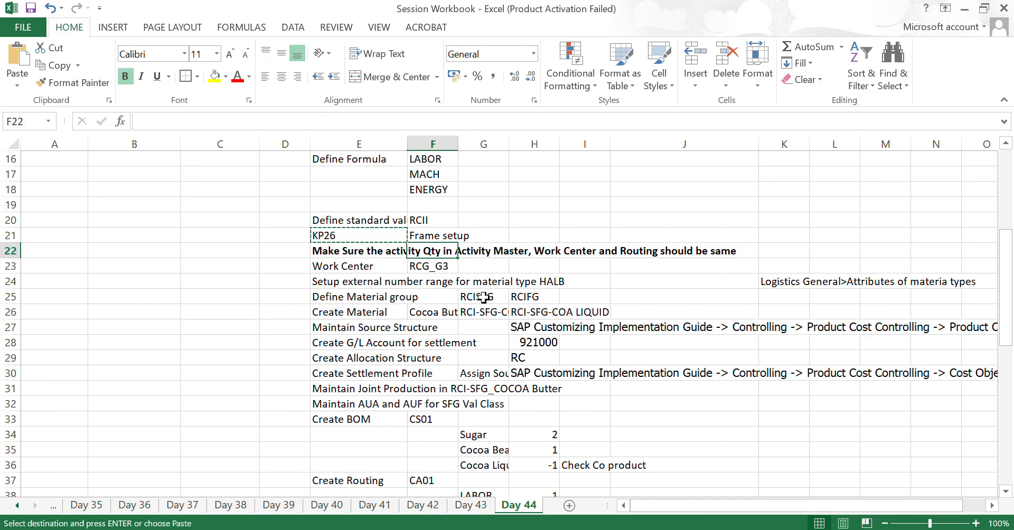
{"action": "key", "text": "Right"}
{"action": "key", "text": "Right"}
{"action": "key", "text": "Right"}
{"action": "key", "text": "Right"}
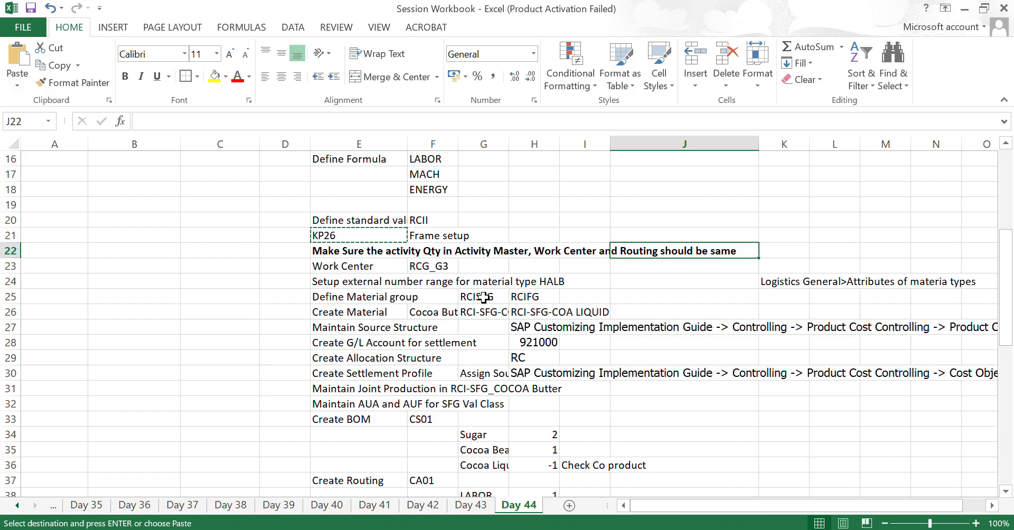
- Enter LABOR in B22 with the unit HR in C22
{"action": "key", "text": "Left"}
{"action": "key", "text": "Left"}
{"action": "key", "text": "Left"}
{"action": "key", "text": "Left"}
{"action": "key", "text": "Left"}
{"action": "key", "text": "Left"}
{"action": "key", "text": "Left"}
{"action": "key", "text": "Left"}
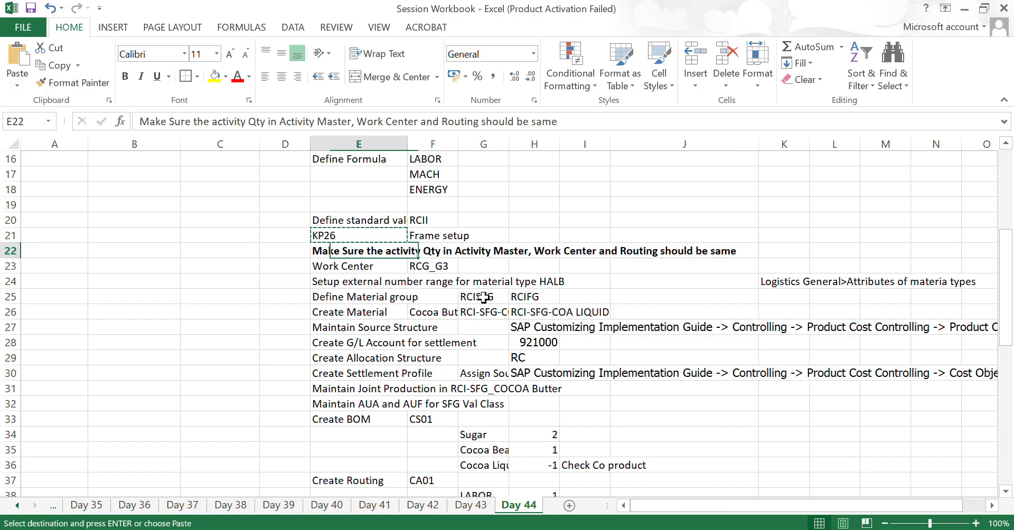
{"action": "type", "text": "A"}
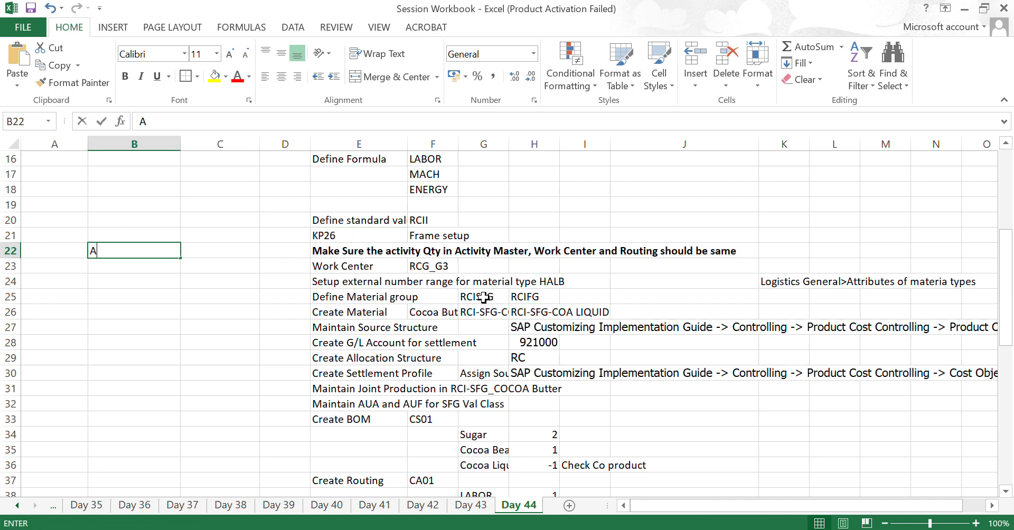
{"action": "type", "text": "BORLABOR"}
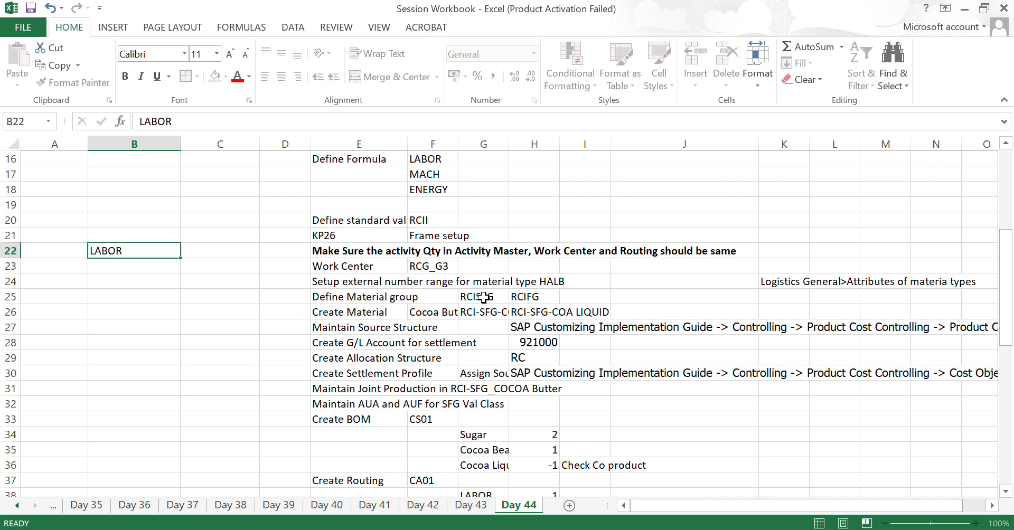
{"action": "key", "text": "Tab"}
{"action": "type", "text": "HR"}
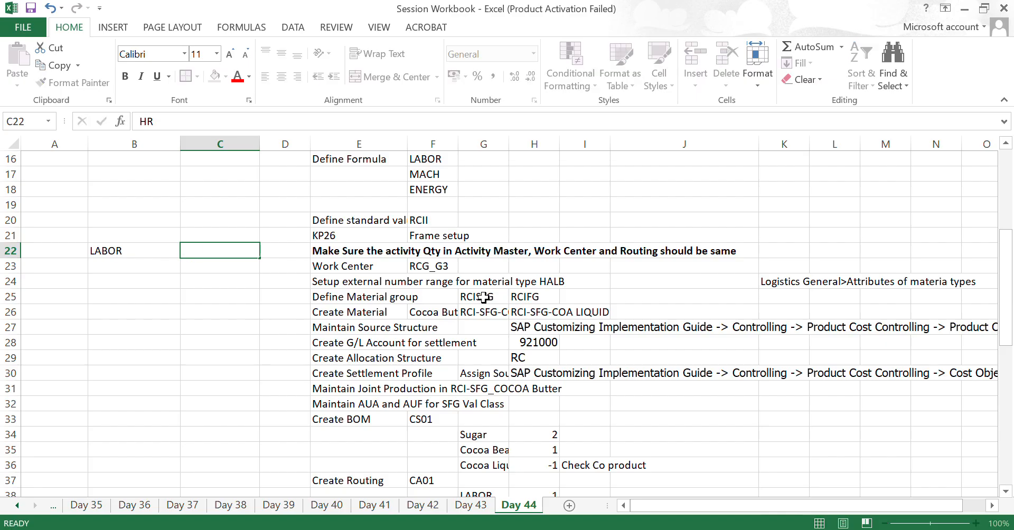
{"action": "key", "text": "Return"}
- Enter MACHINE with the unit HR in B23:C23 and ENERYGY with the unit KWH in B24:C24
{"action": "type", "text": "MACHINE"}
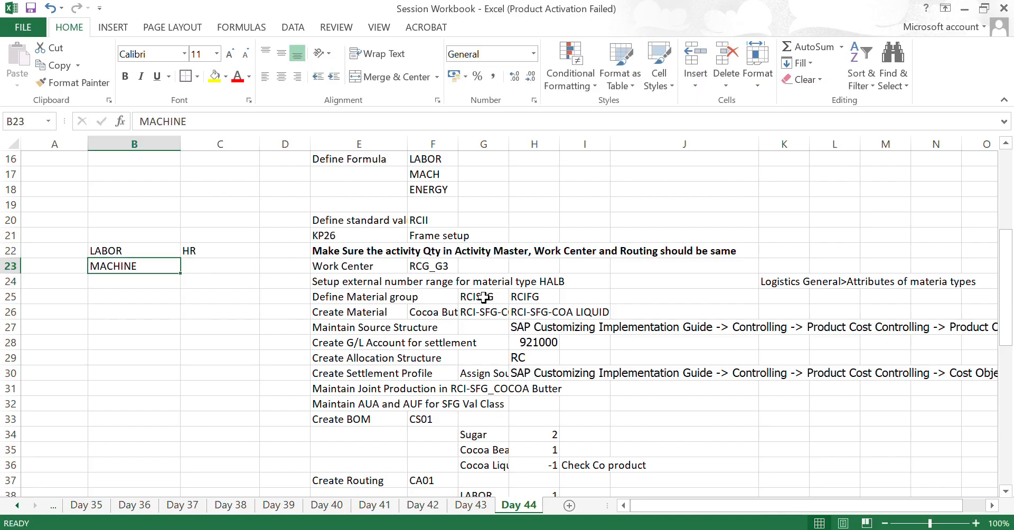
{"action": "key", "text": "Tab"}
{"action": "type", "text": "HR"}
{"action": "key", "text": "Return"}
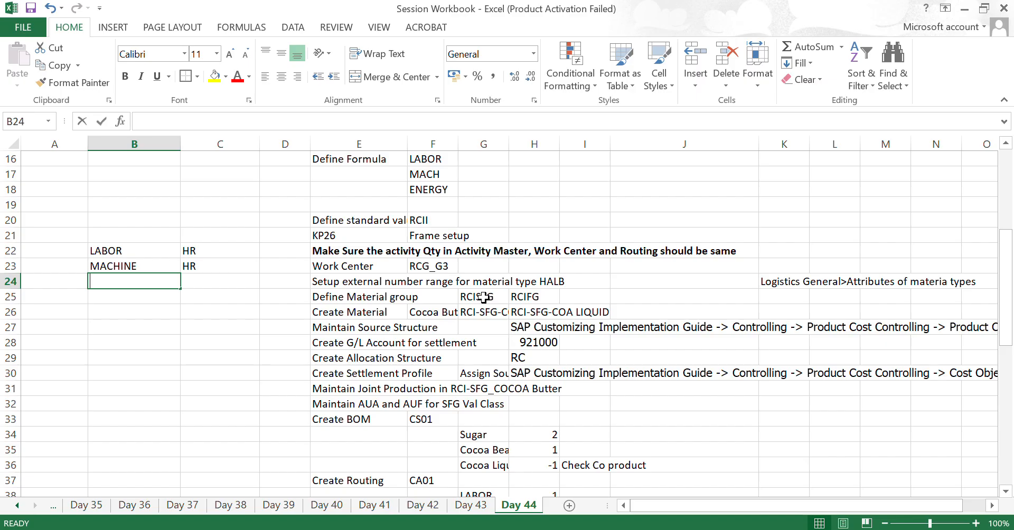
{"action": "type", "text": "ENERYGY"}
{"action": "key", "text": "Tab"}
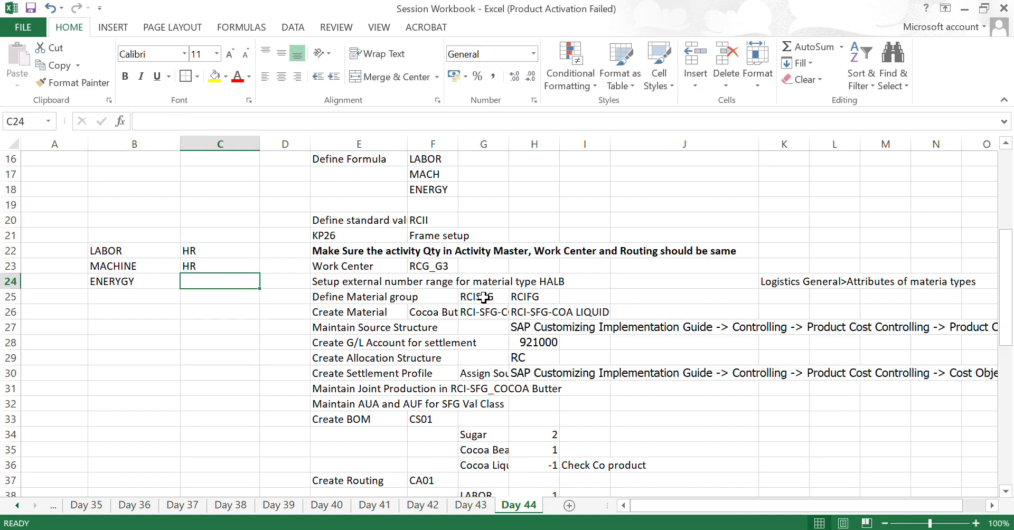
{"action": "type", "text": "KWH"}
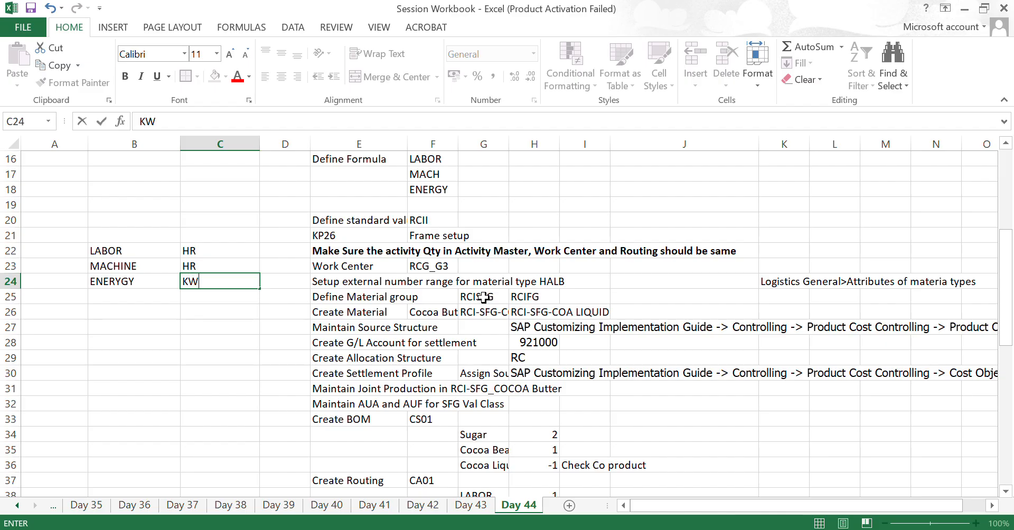
{"action": "key", "text": "Return"}
- Select the activity units in B22:C24 for review and return to the activity quantity note in E22
{"action": "key", "text": "Up"}
{"action": "key", "text": "Up"}
{"action": "key", "text": "Up"}
{"action": "key", "text": "Left"}
{"action": "key", "text": "shift+Right"}
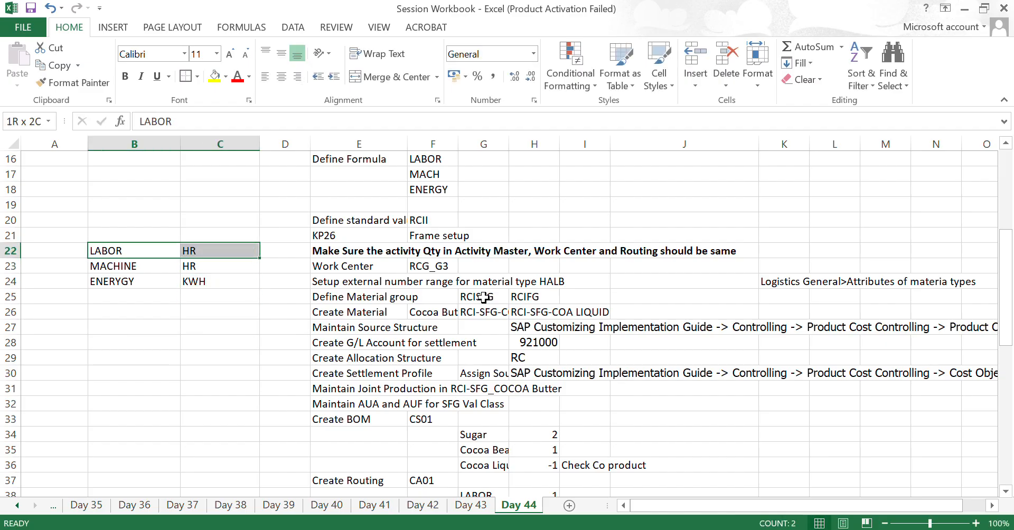
{"action": "key", "text": "shift+Down"}
{"action": "key", "text": "shift+Down"}
{"action": "key", "text": "Right"}
{"action": "key", "text": "Right"}
{"action": "key", "text": "Right"}
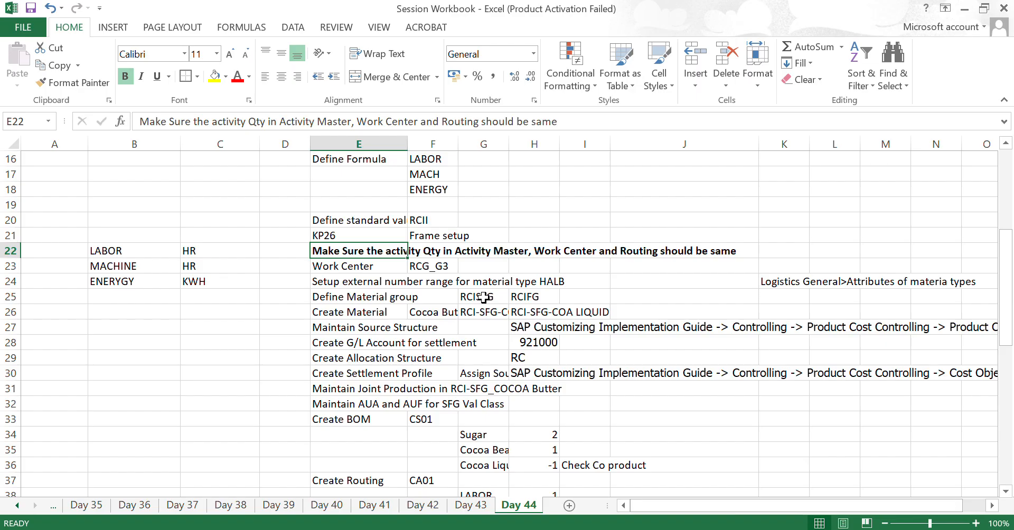
- Clear the activity and unit notes from B22:C24
{"action": "key", "text": "Left"}
{"action": "key", "text": "Left"}
{"action": "key", "text": "Left"}
{"action": "key", "text": "Left"}
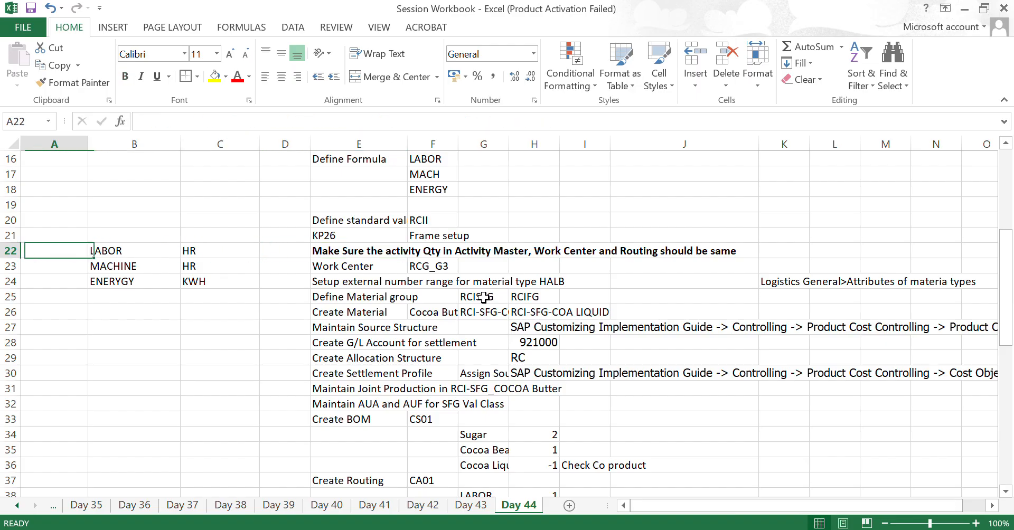
{"action": "key", "text": "Right"}
{"action": "key", "text": "shift+Right"}
{"action": "key", "text": "shift+Down"}
{"action": "key", "text": "shift+Down"}
{"action": "key", "text": "Delete"}
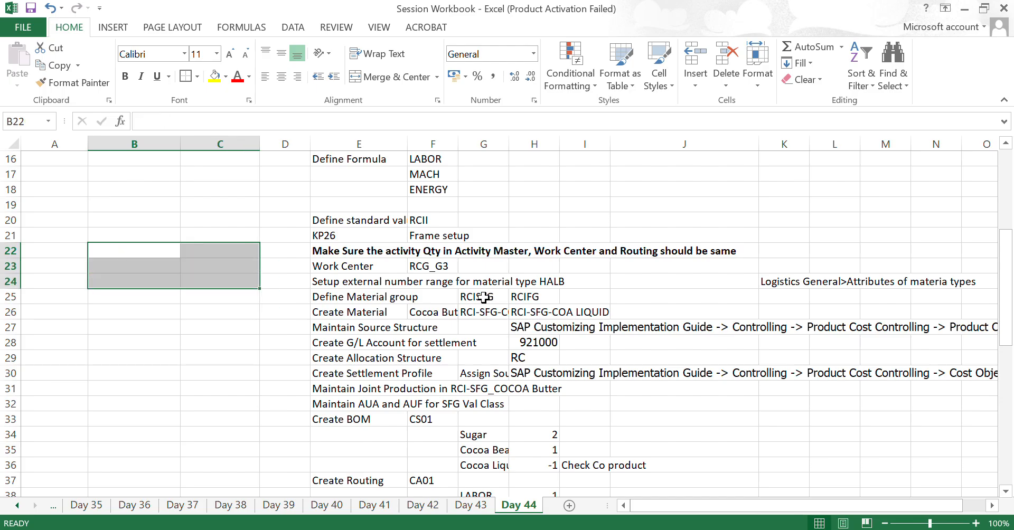
- Copy the work center code from F23
{"action": "key", "text": "Right"}
{"action": "key", "text": "Right"}
{"action": "key", "text": "Right"}
{"action": "key", "text": "Down"}
{"action": "key", "text": "Right"}
{"action": "key", "text": "ctrl+c"}
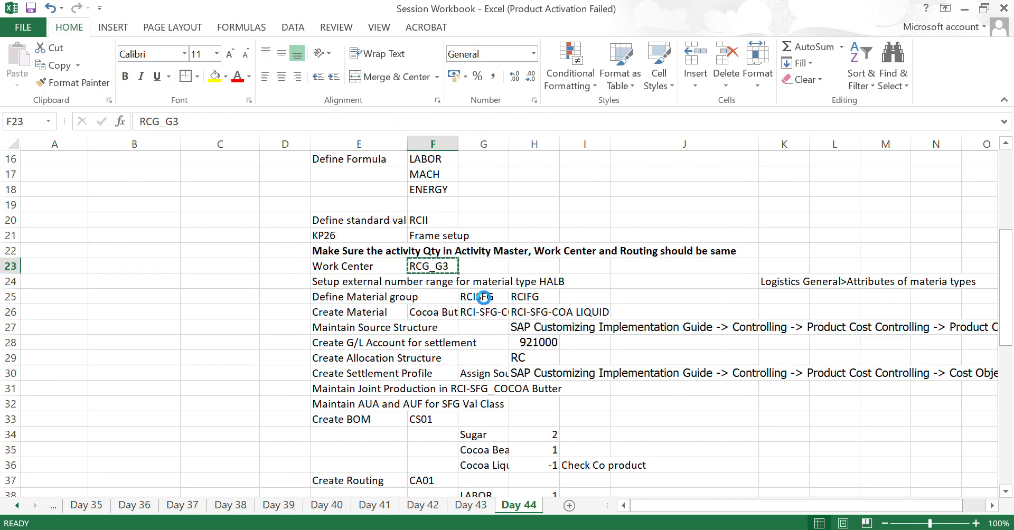
- Switch to SAP and open transaction CR03 to display a work center
{"action": "key", "text": "alt+Tab"}
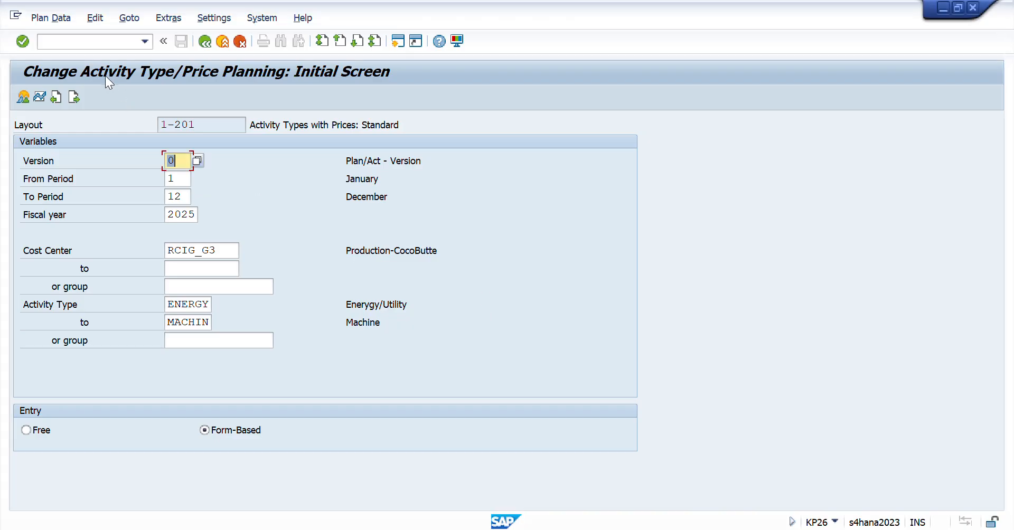
{"action": "left_click", "coordinate": [79, 41]}
{"action": "type", "text": "/n"}
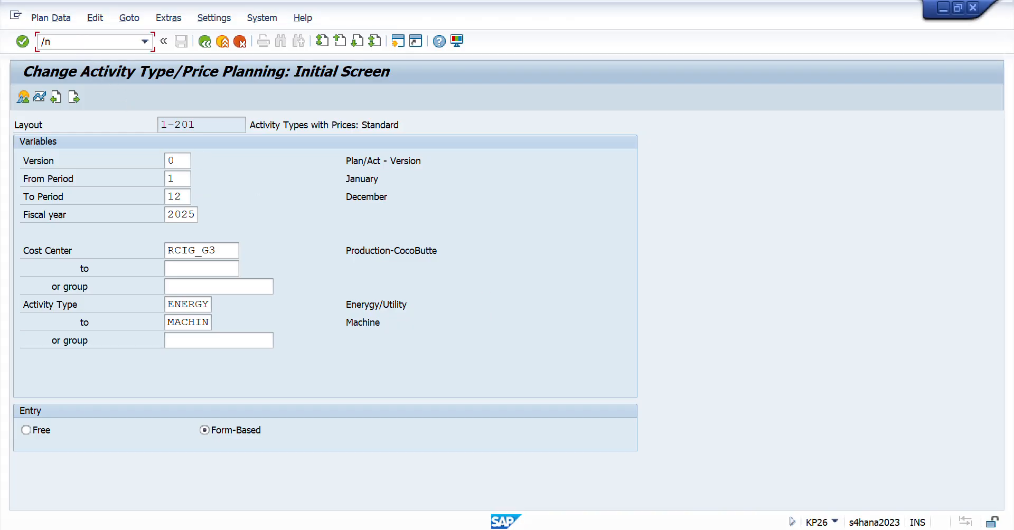
{"action": "type", "text": "cr03"}
{"action": "key", "text": "Return"}
- Try to display work center RCG_G3 in plant RCID
{"action": "type", "text": "rcid"}
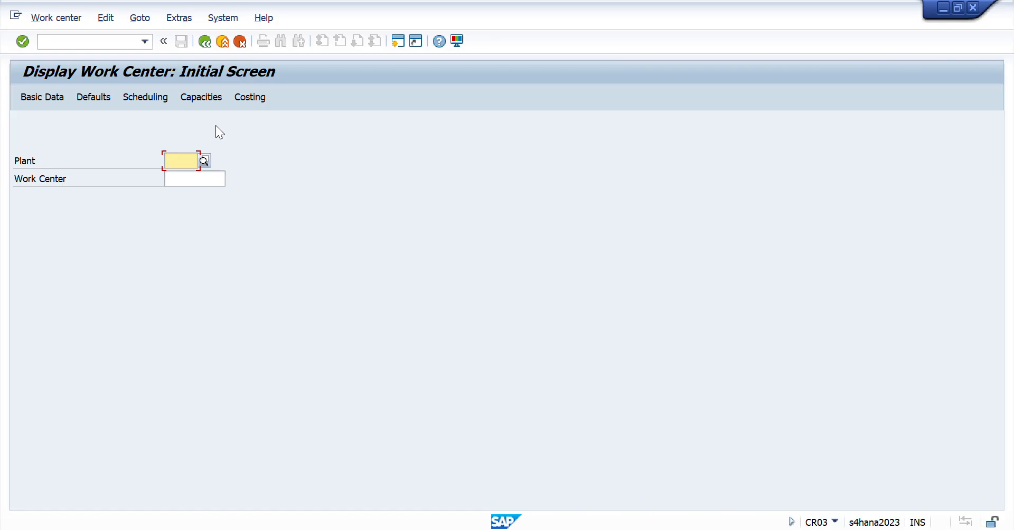
{"action": "key", "text": "Tab"}
{"action": "type", "text": "RCG_G3"}
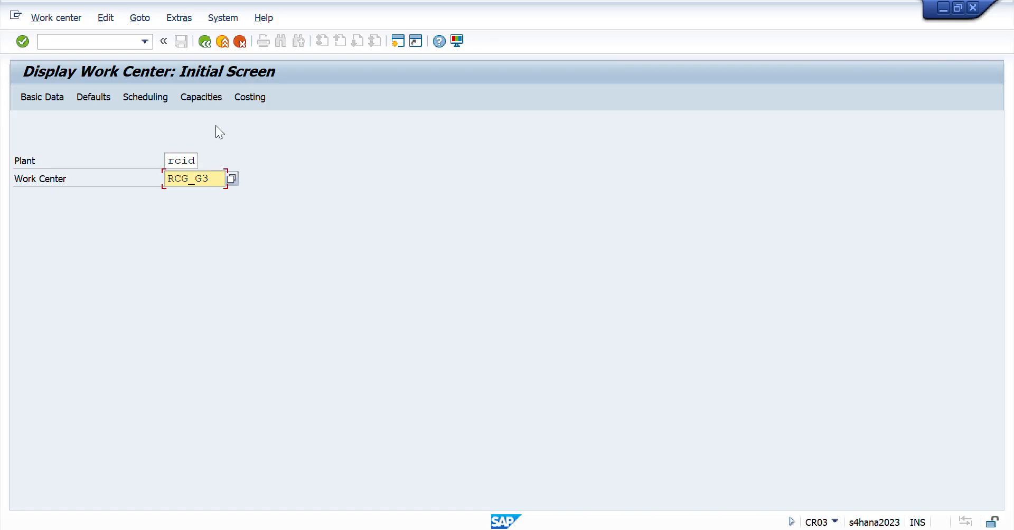
{"action": "key", "text": "Return"}
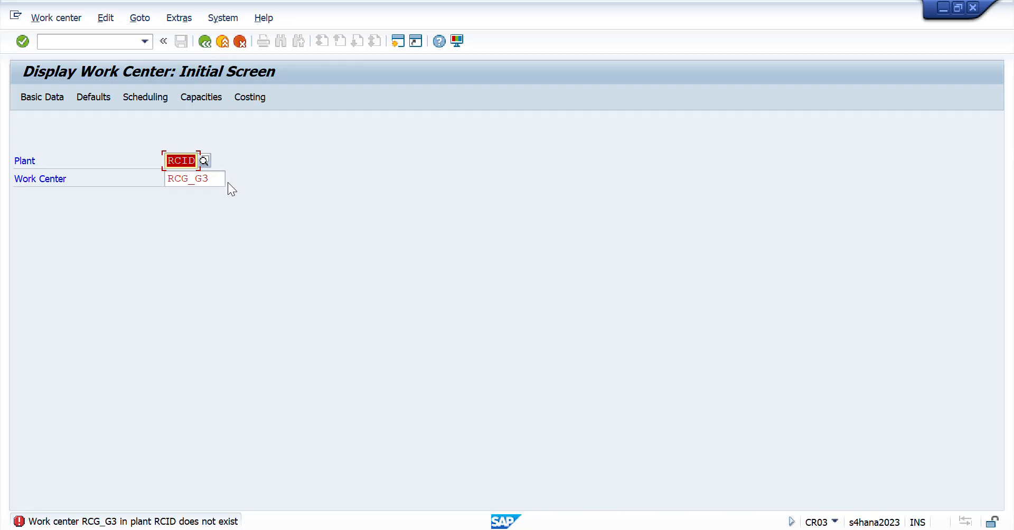
- Check the code in the workbook, correct the SAP work center to RCIG_G3 and display its basic data
{"action": "key", "text": "alt+Tab"}
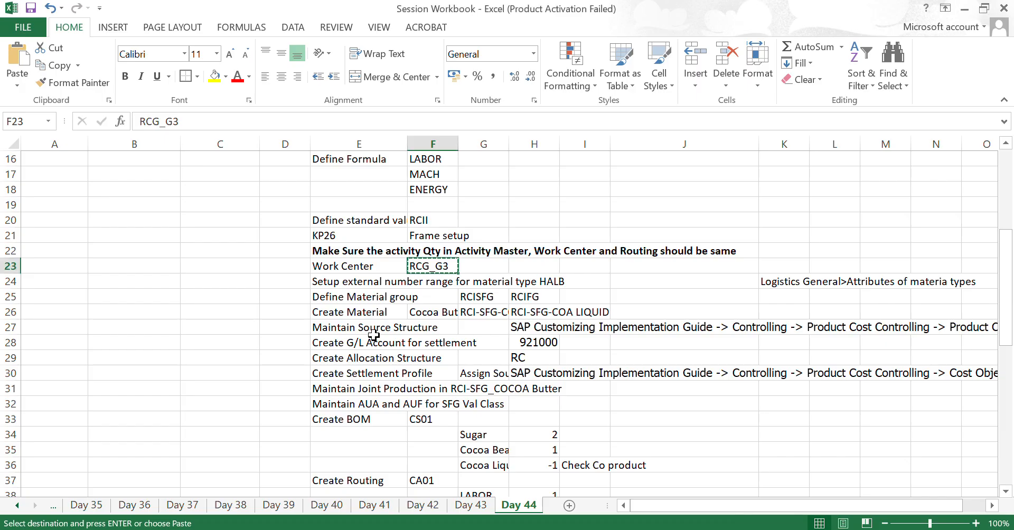
{"action": "key", "text": "alt+Tab"}
{"action": "key", "text": "Tab"}
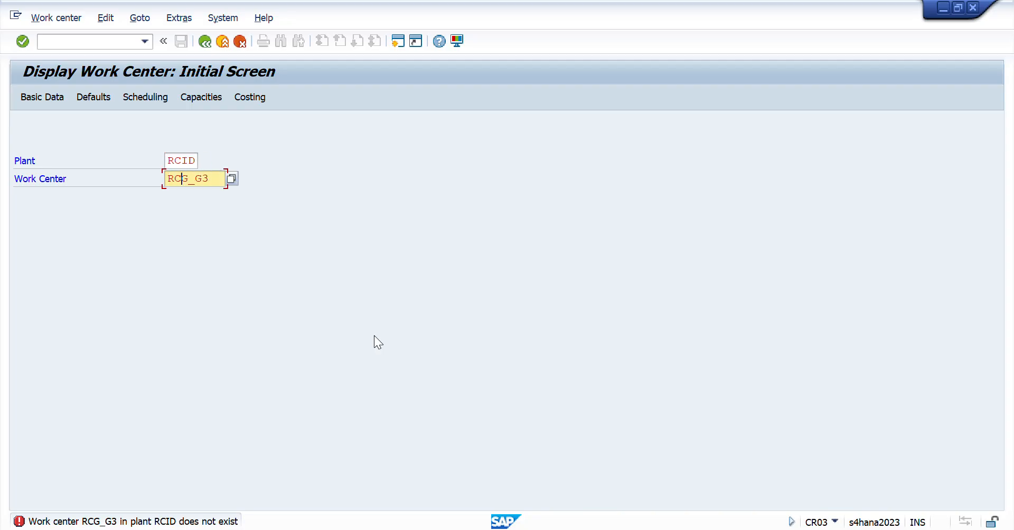
{"action": "type", "text": "I"}
{"action": "key", "text": "Return"}
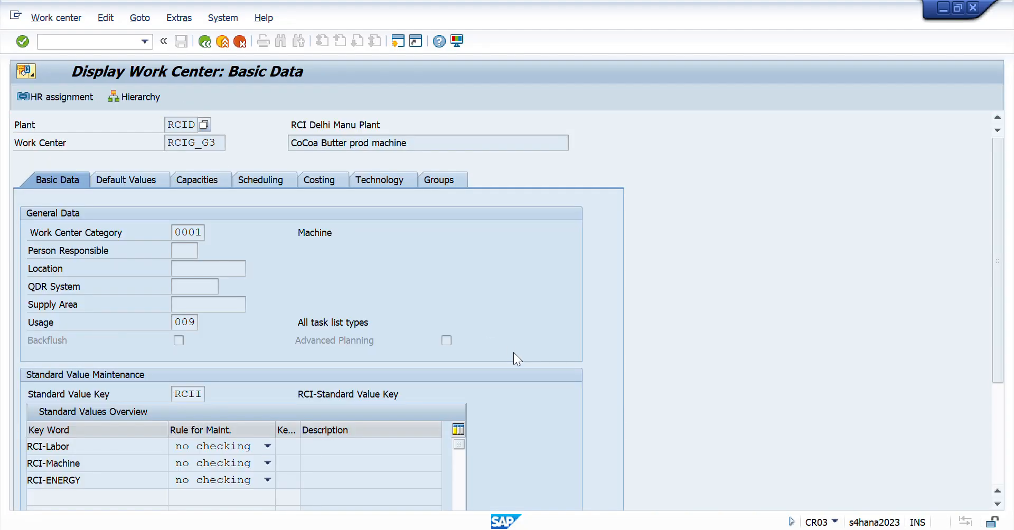
- Switch to Excel and correct the work center code in F23 to RCIG_G3
{"action": "key", "text": "alt+Tab"}
{"action": "key", "text": "F2"}
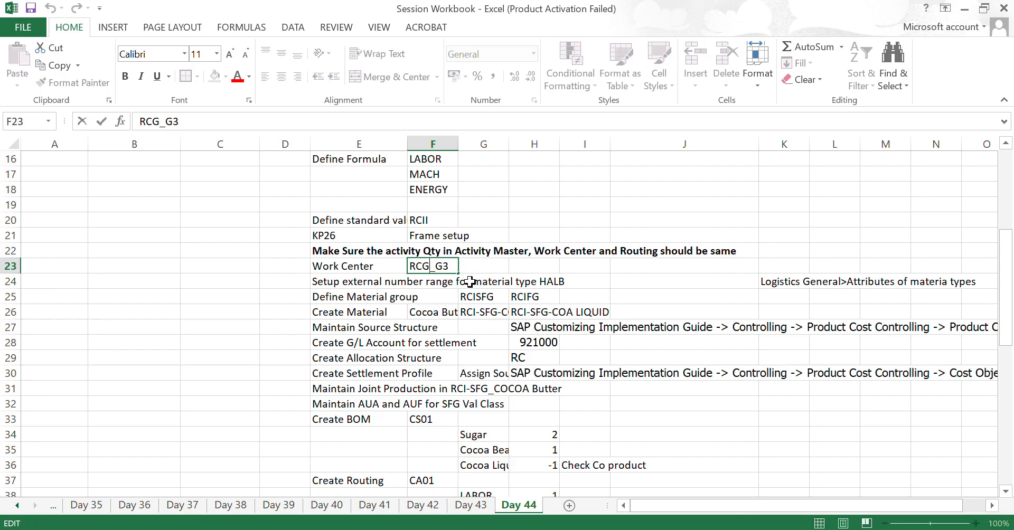
{"action": "type", "text": "I"}
{"action": "key", "text": "Return"}
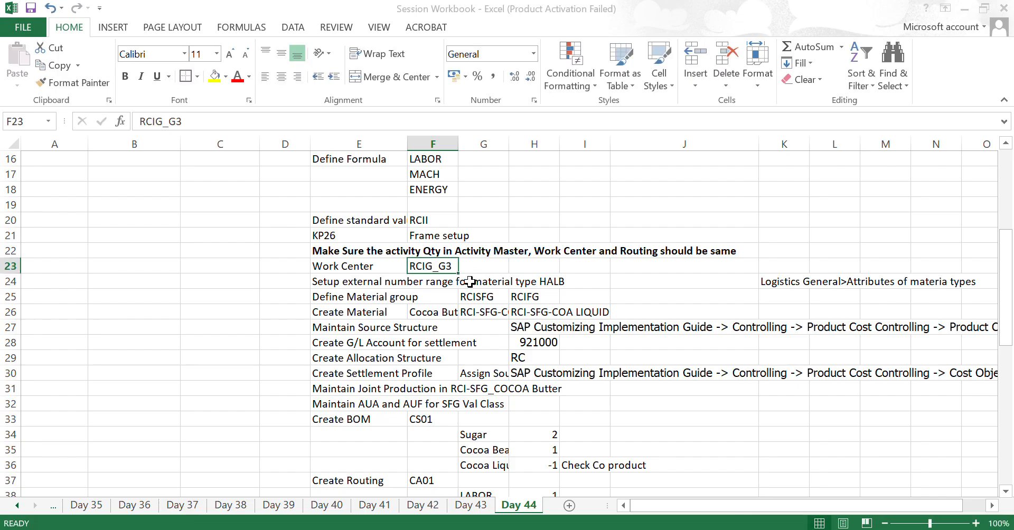
- Return to SAP and examine the work center category and the task list usage options, then close the usage list
{"action": "key", "text": "alt+Tab"}
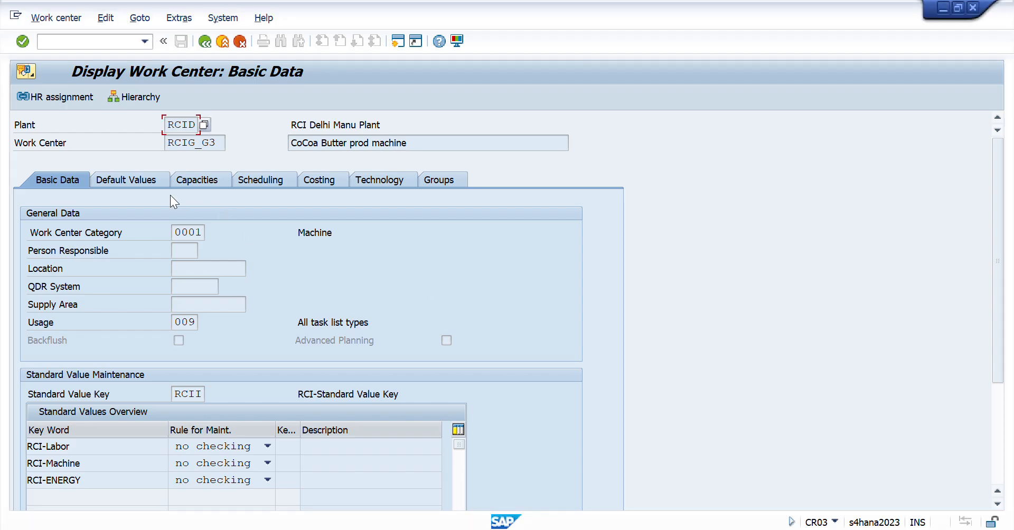
{"action": "left_click", "coordinate": [203, 232]}
{"action": "left_click_drag", "start_coordinate": [305, 232], "coordinate": [348, 233]}
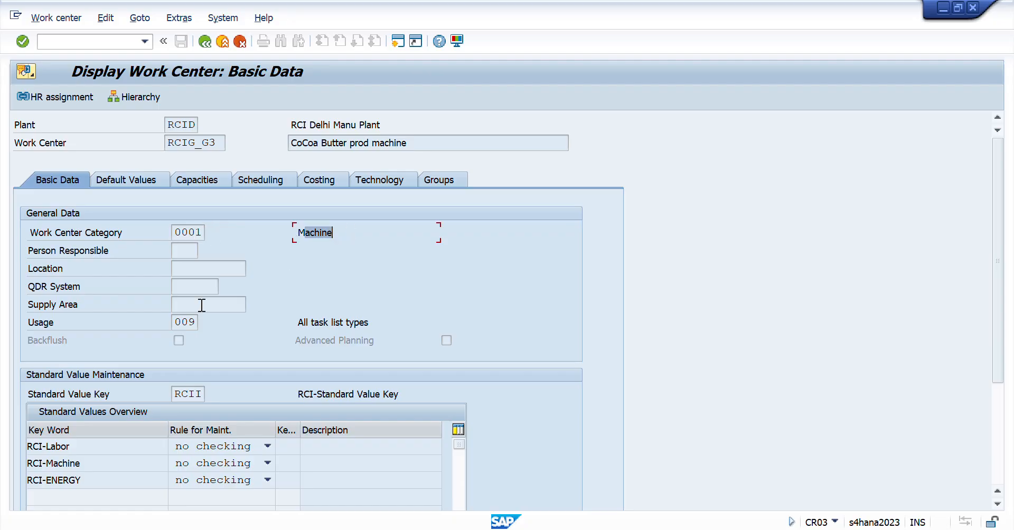
{"action": "left_click_drag", "start_coordinate": [189, 322], "coordinate": [139, 324]}
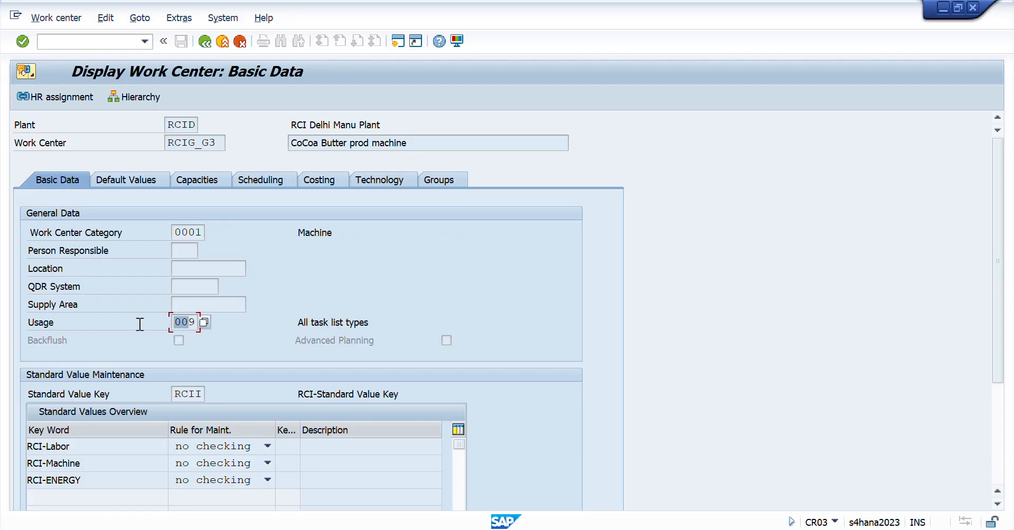
{"action": "left_click", "coordinate": [204, 322]}
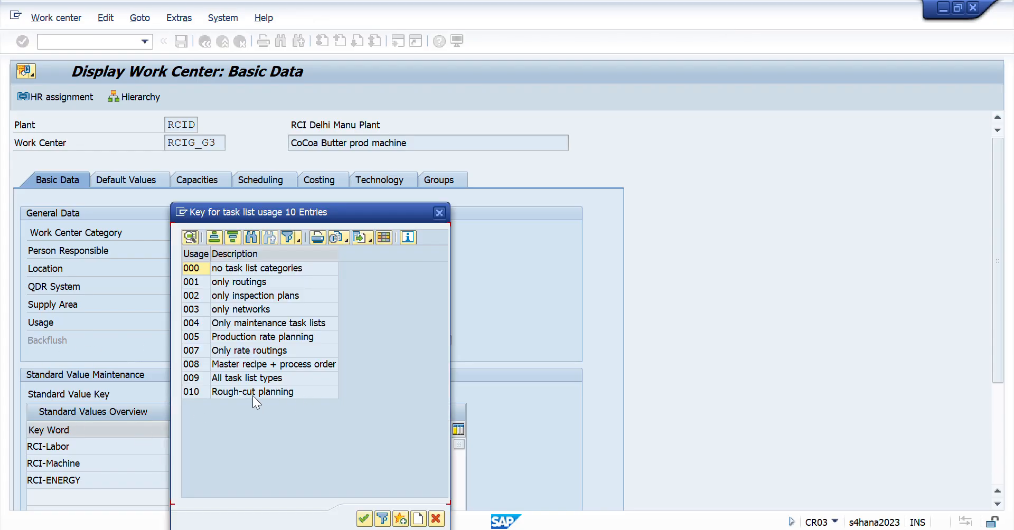
{"action": "left_click", "coordinate": [188, 376]}
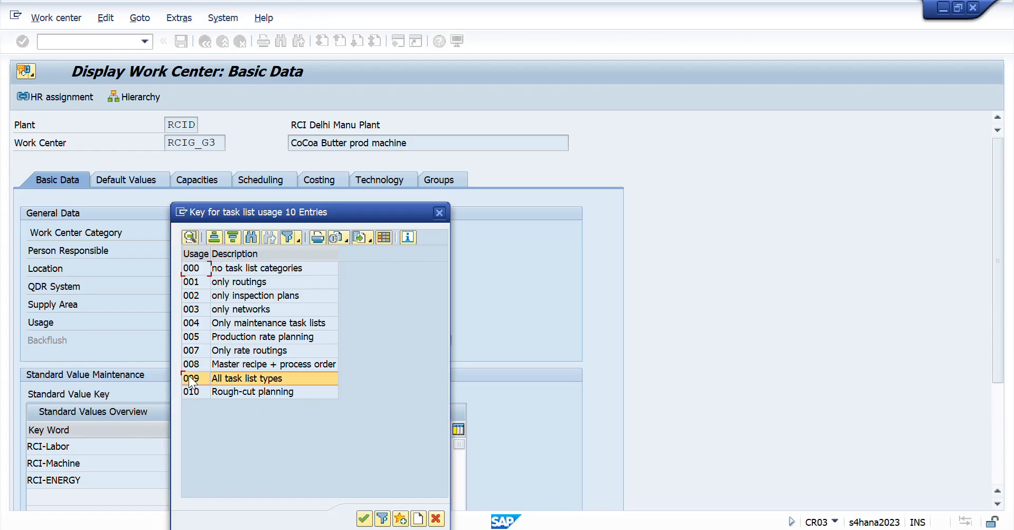
{"action": "left_click", "coordinate": [438, 214]}
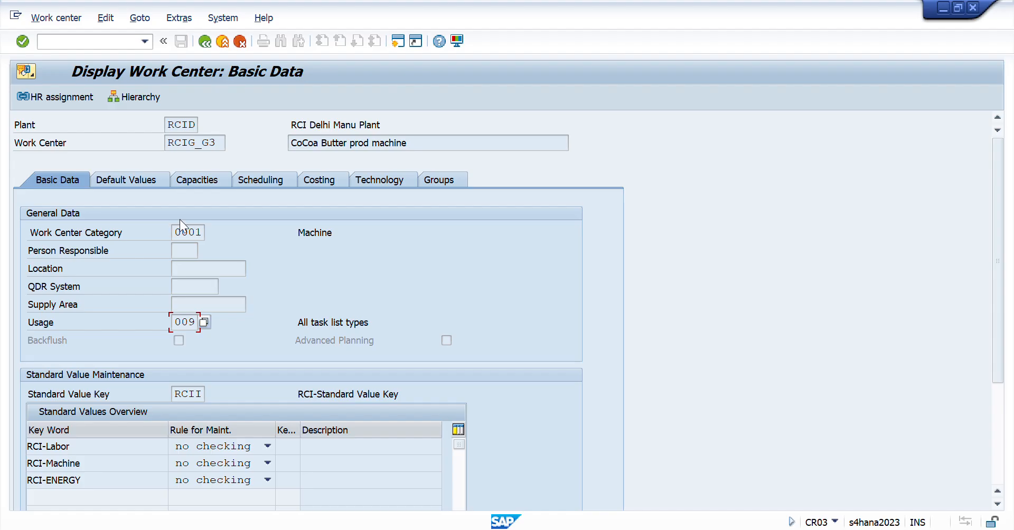
- Examine the work center's default values and the units of measurement of its standard values
{"action": "left_click", "coordinate": [135, 180]}
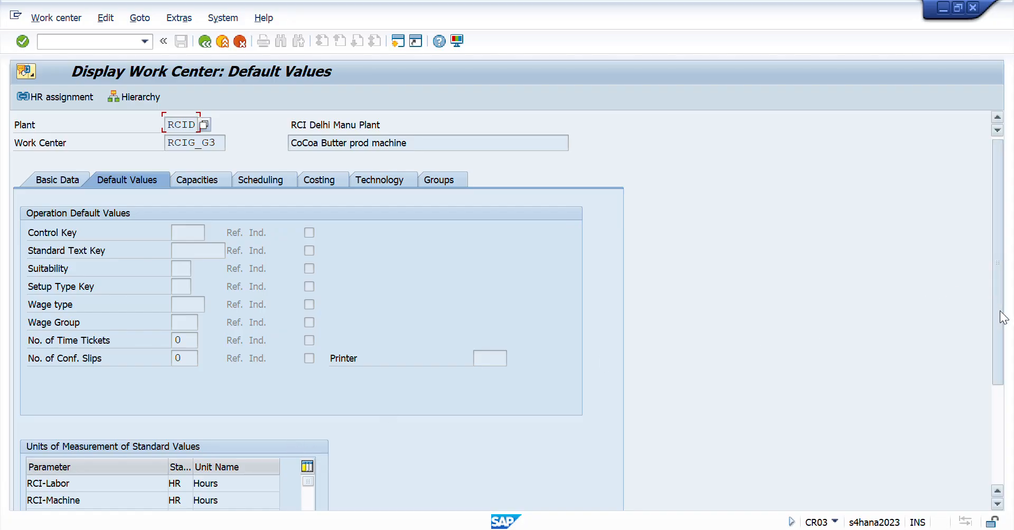
{"action": "left_click_drag", "start_coordinate": [999, 310], "coordinate": [1000, 354]}
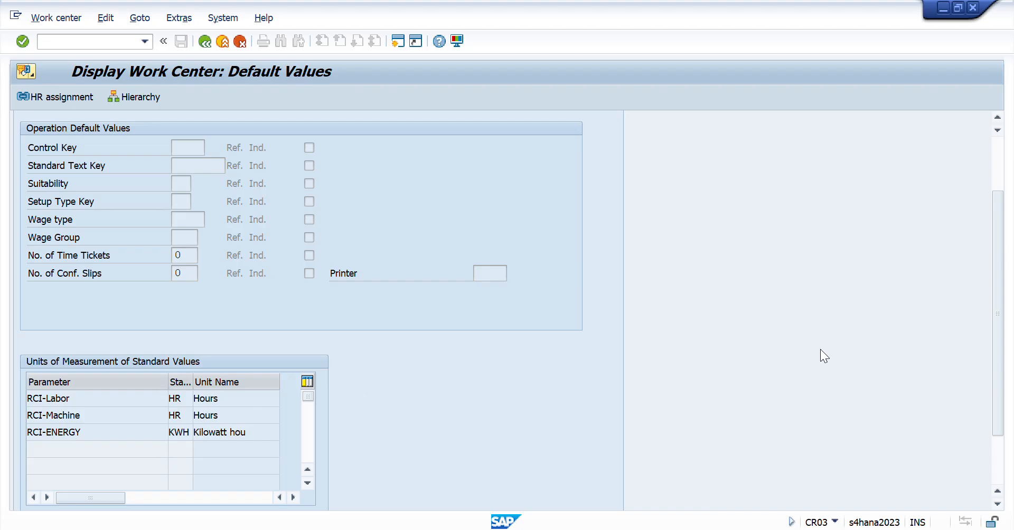
{"action": "left_click_drag", "start_coordinate": [995, 331], "coordinate": [995, 318]}
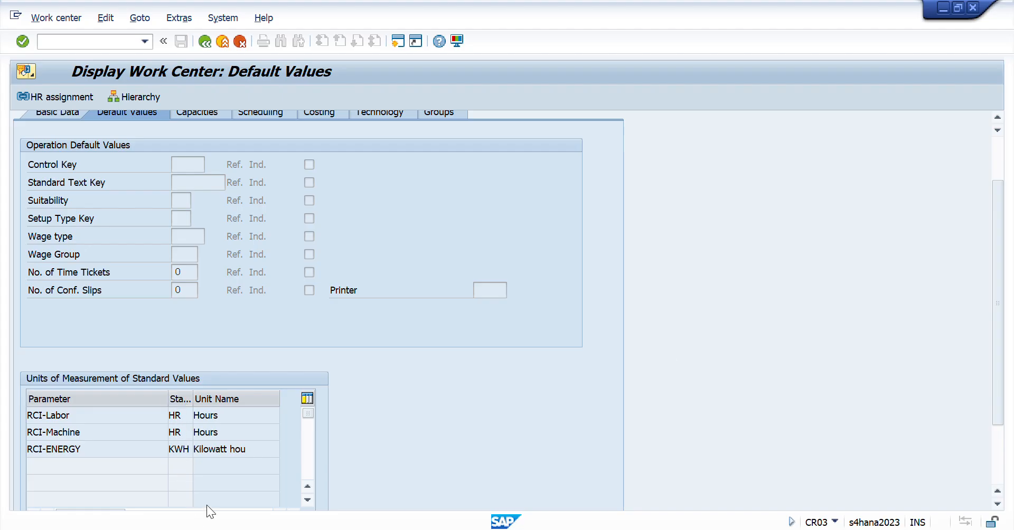
{"action": "left_click_drag", "start_coordinate": [1002, 365], "coordinate": [999, 327]}
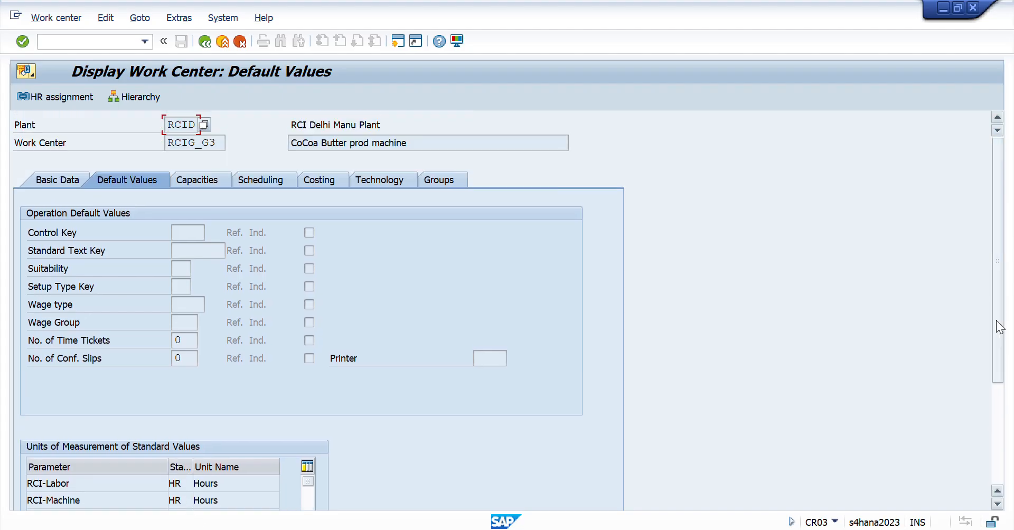
- Examine the work center's costing data, checking the activity types, activity units and the labor formula
{"action": "left_click", "coordinate": [331, 179]}
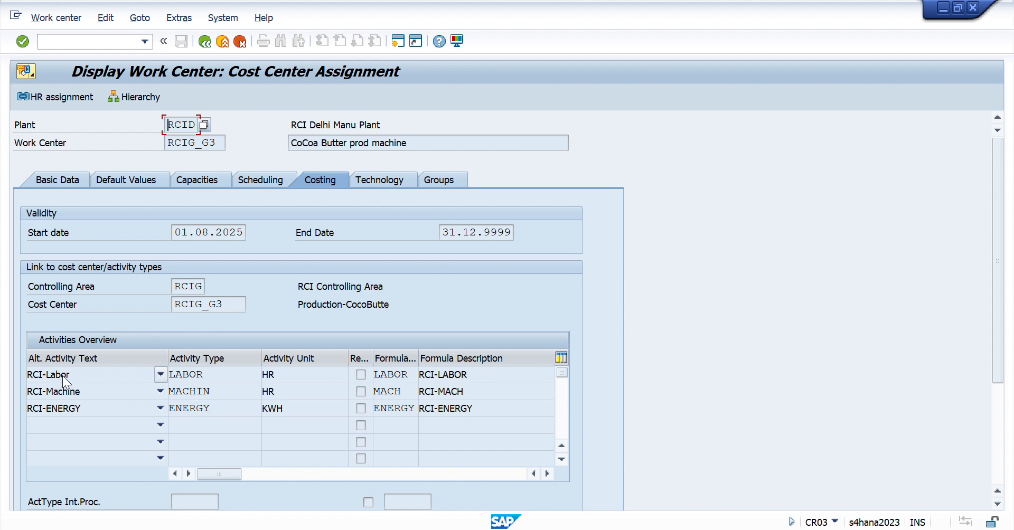
{"action": "left_click", "coordinate": [210, 375]}
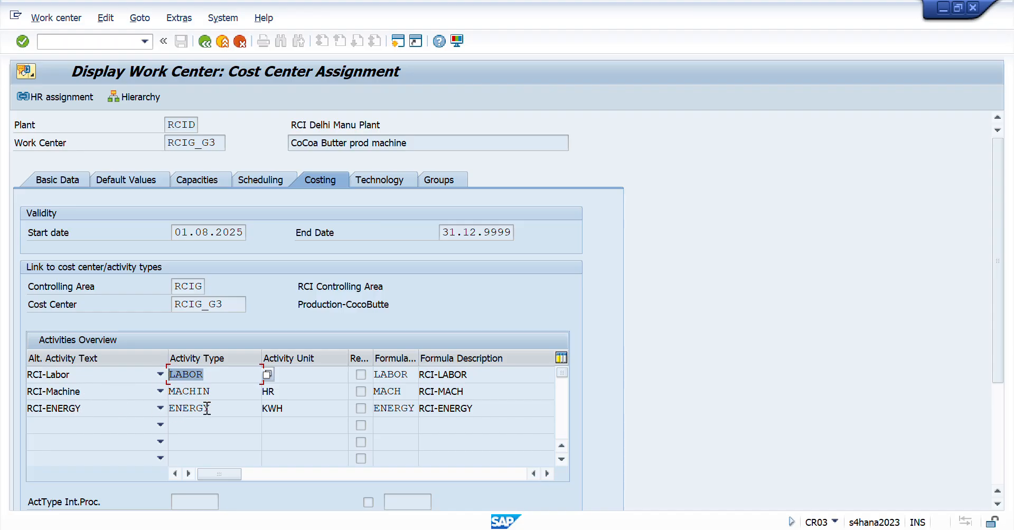
{"action": "left_click", "coordinate": [313, 378]}
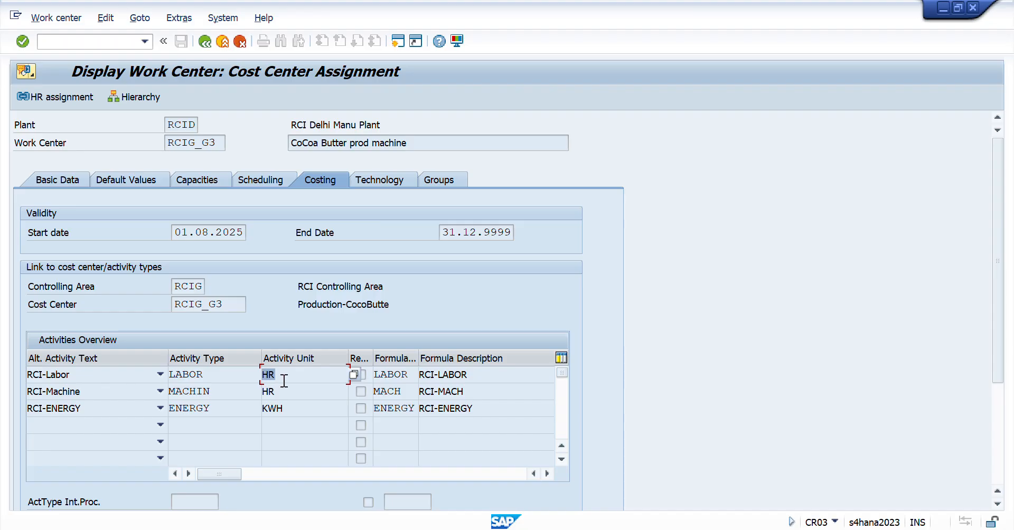
{"action": "left_click", "coordinate": [294, 391]}
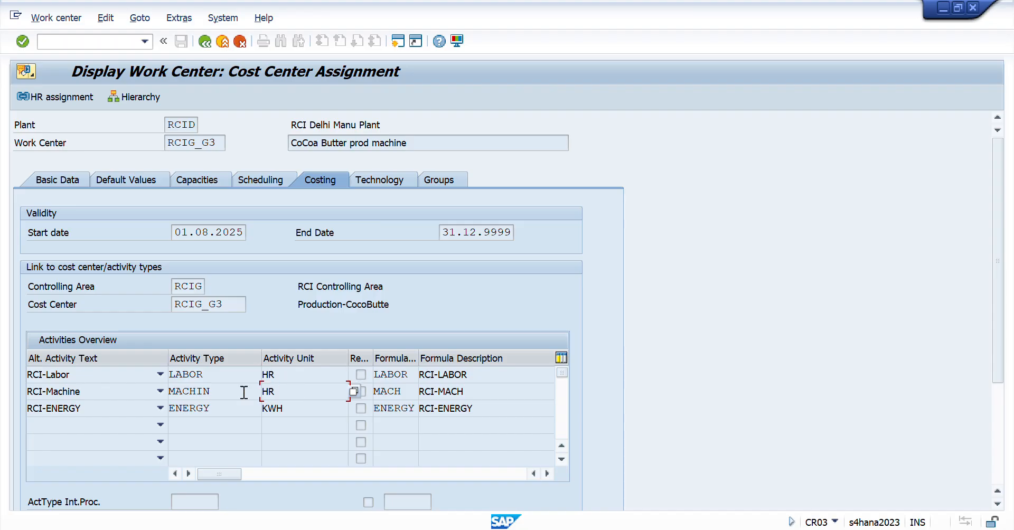
{"action": "left_click", "coordinate": [304, 410]}
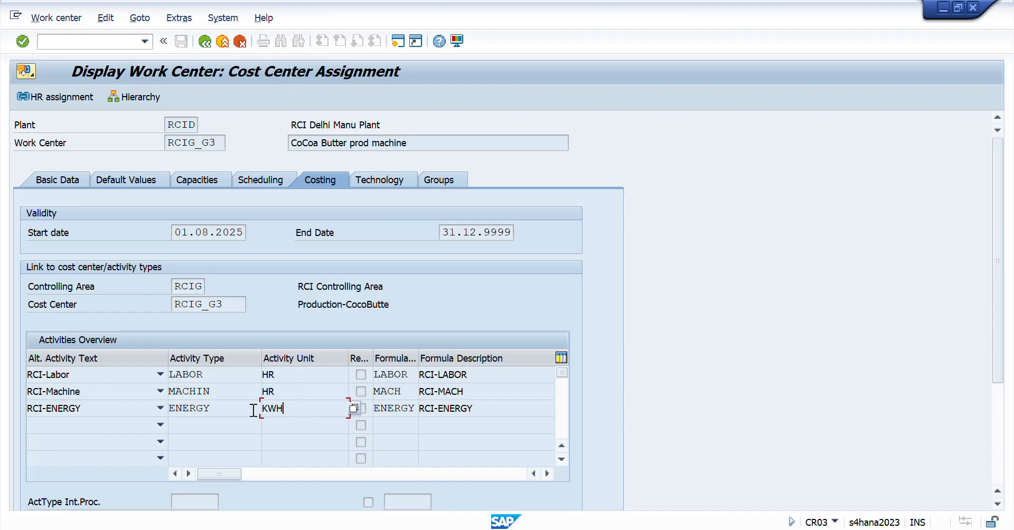
{"action": "left_click", "coordinate": [411, 374]}
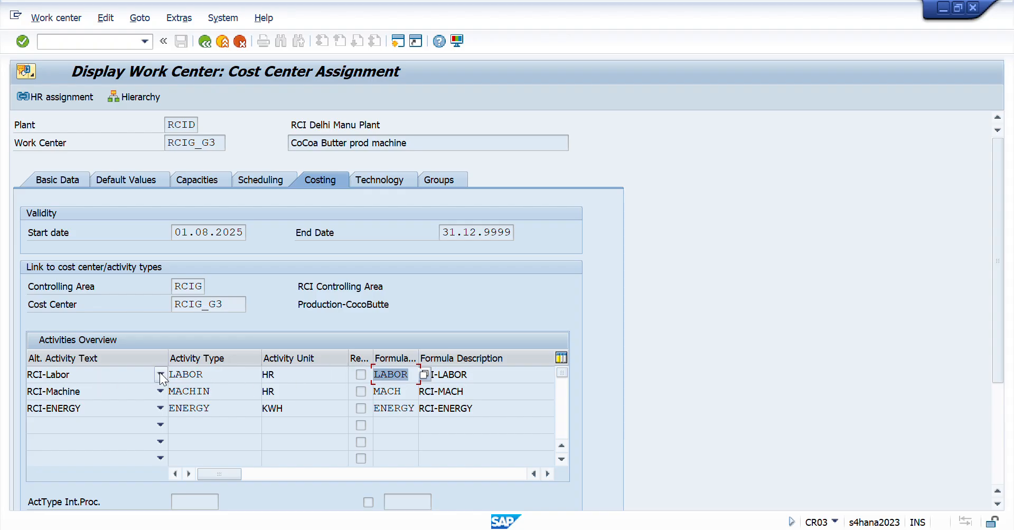
- Check the labor activity type, the assigned cost center and the validity start date in the work center's costing data
{"action": "double_click", "coordinate": [211, 374]}
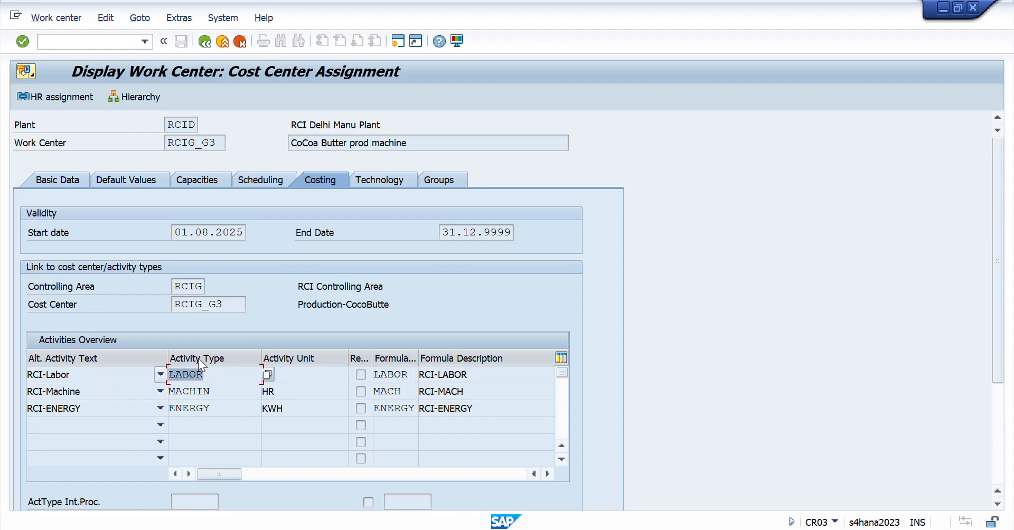
{"action": "left_click", "coordinate": [232, 304]}
{"action": "left_click_drag", "start_coordinate": [232, 303], "coordinate": [28, 308]}
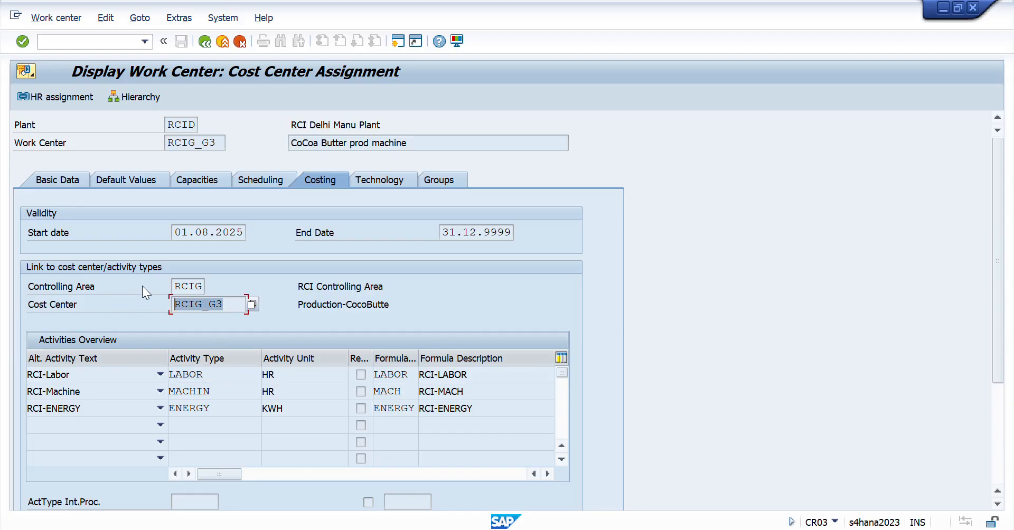
{"action": "left_click_drag", "start_coordinate": [180, 232], "coordinate": [285, 230]}
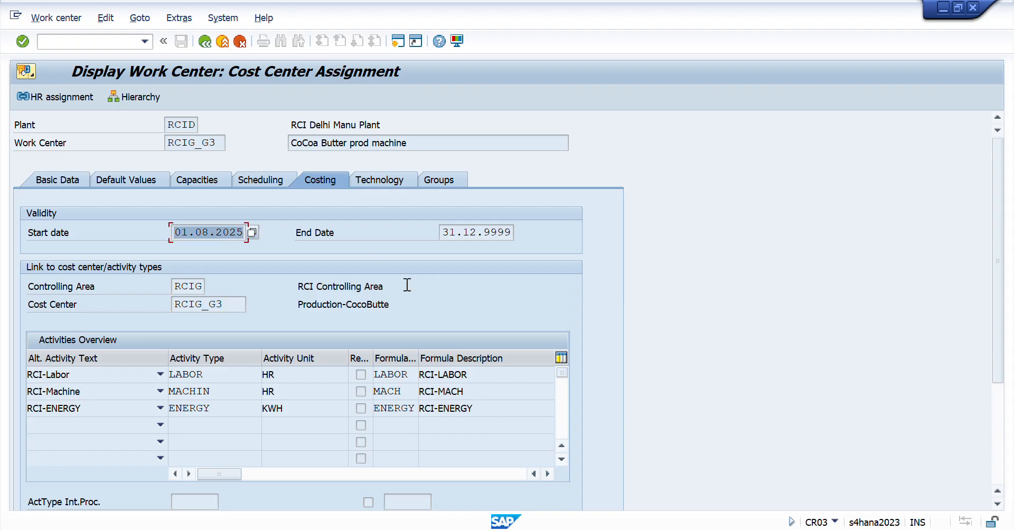
- Switch to the Excel session workbook and go to the note on the external number range for material type HALB in E24
{"action": "key", "text": "alt+Tab"}
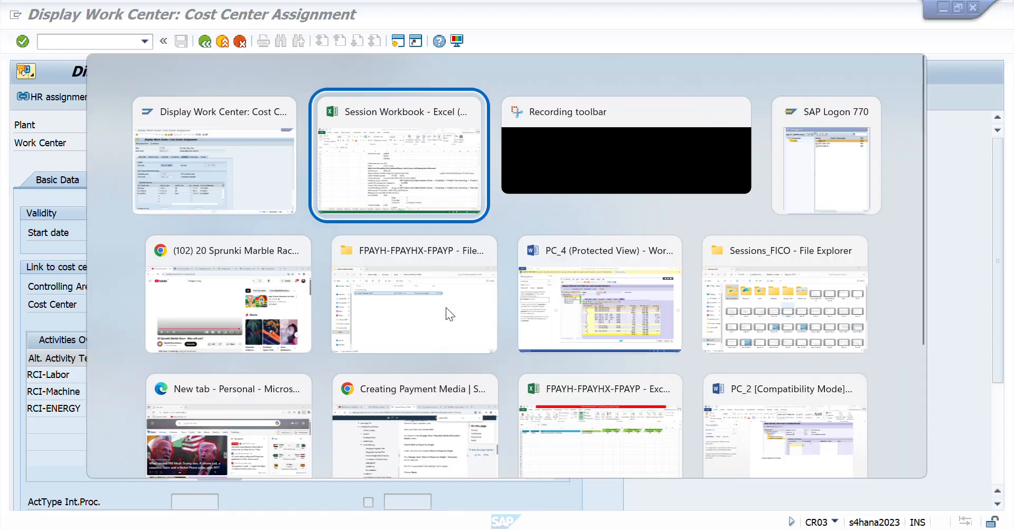
{"action": "key", "text": "Down"}
{"action": "key", "text": "Down"}
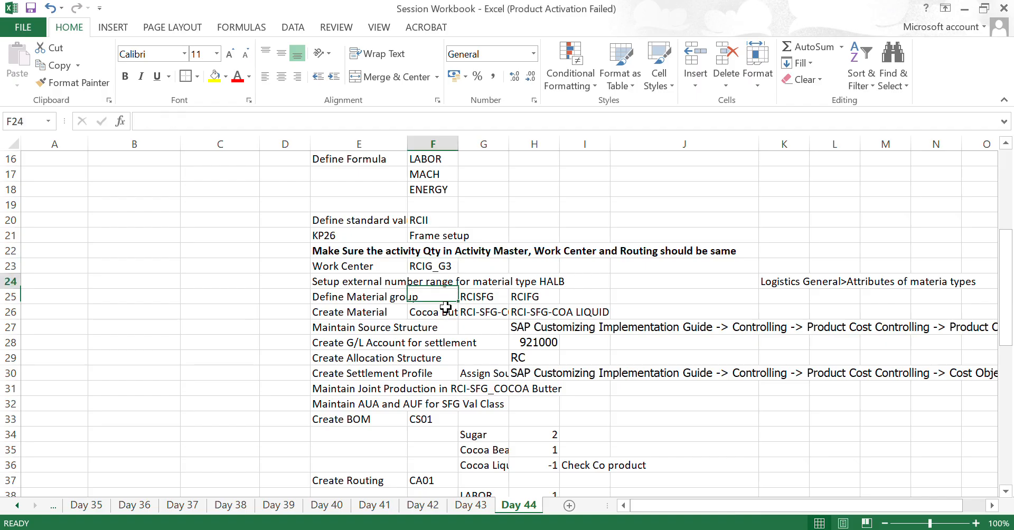
{"action": "key", "text": "Up"}
{"action": "key", "text": "Up"}
{"action": "key", "text": "Left"}
{"action": "key", "text": "shift+Right"}
{"action": "key", "text": "Down"}
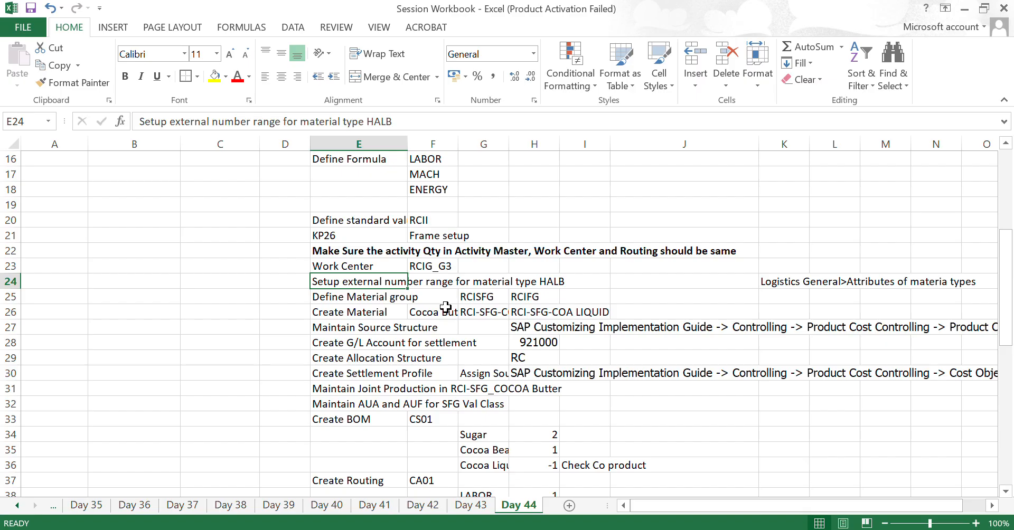
- Examine the product list of the Day 44 sheet, checking the cocoa liquid and cocoa butter rows with their costing roles
{"action": "key", "text": "Down"}
{"action": "key", "text": "Up"}
{"action": "key", "text": "Down"}
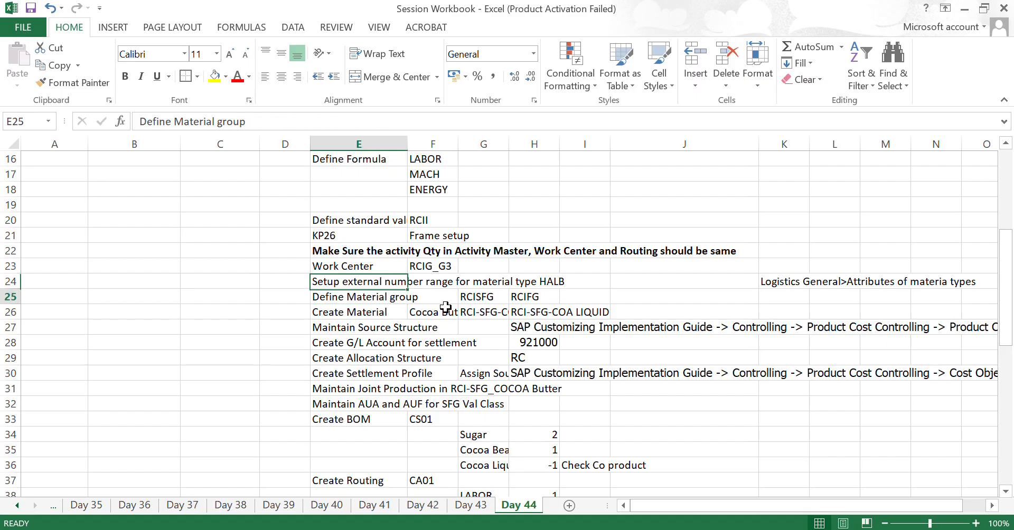
{"action": "key", "text": "Up"}
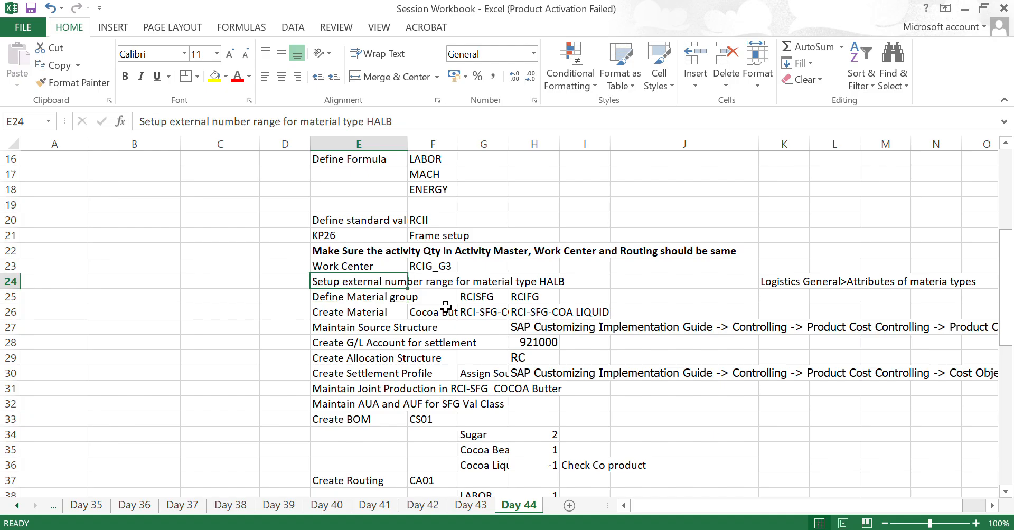
{"action": "key", "text": "Up"}
{"action": "key", "text": "Up"}
{"action": "key", "text": "Up"}
{"action": "key", "text": "Up"}
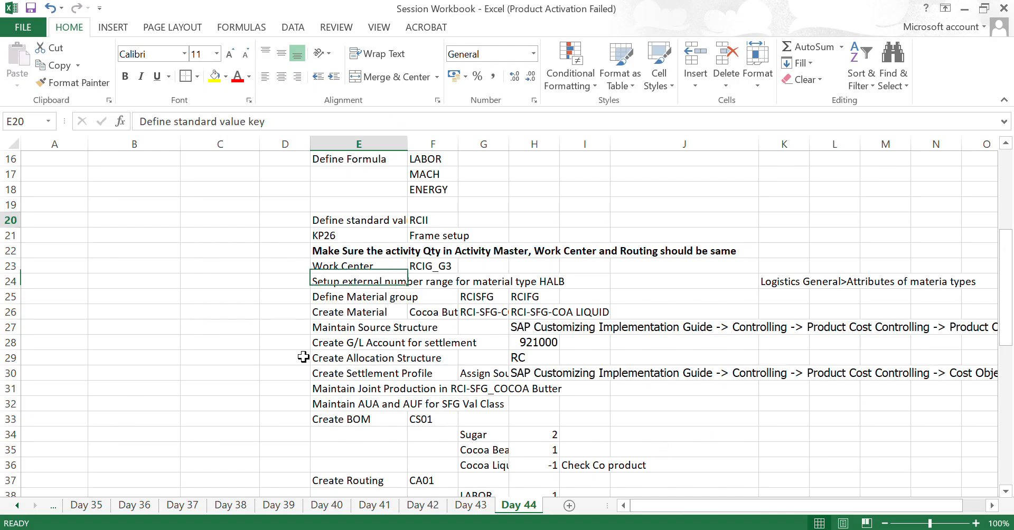
{"action": "key", "text": "ctrl+Up"}
{"action": "key", "text": "ctrl+Up"}
{"action": "key", "text": "ctrl+Up"}
{"action": "key", "text": "ctrl+Up"}
{"action": "key", "text": "Left"}
{"action": "key", "text": "Left"}
{"action": "key", "text": "Left"}
{"action": "key", "text": "Left"}
{"action": "key", "text": "Down"}
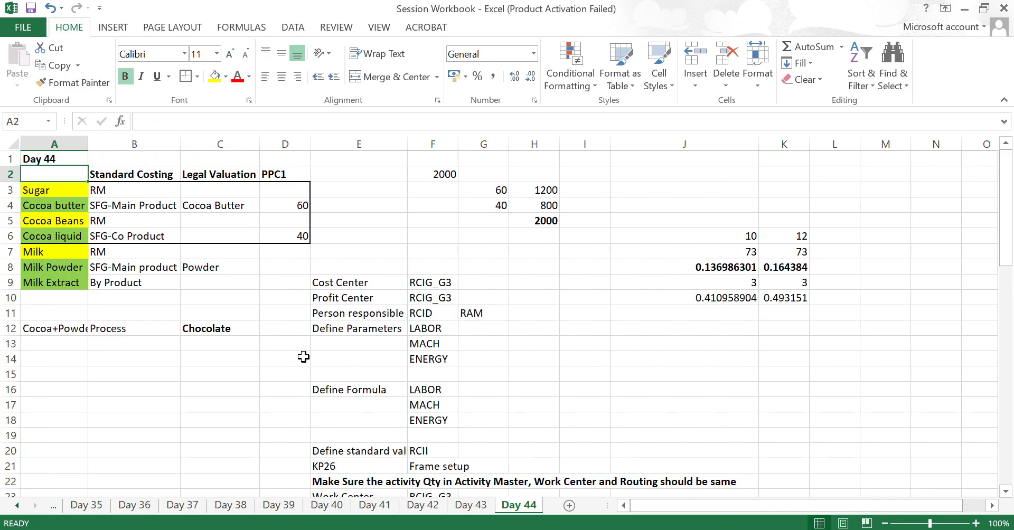
{"action": "key", "text": "Down"}
{"action": "key", "text": "Down"}
{"action": "key", "text": "Down"}
{"action": "key", "text": "Down"}
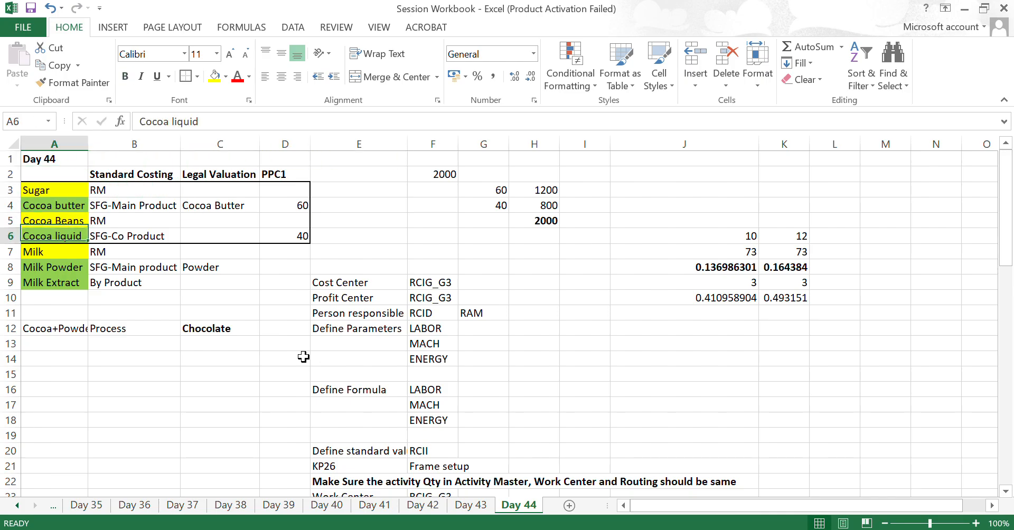
{"action": "key", "text": "Up"}
{"action": "key", "text": "Up"}
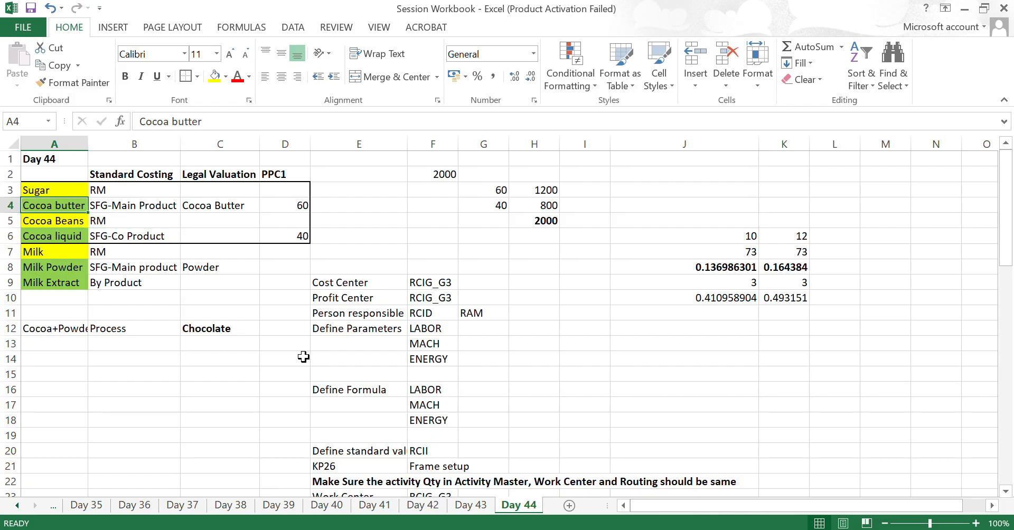
{"action": "key", "text": "shift+Right"}
{"action": "key", "text": "shift+Right"}
{"action": "key", "text": "shift+Right"}
{"action": "key", "text": "shift+Left"}
{"action": "key", "text": "shift+Left"}
{"action": "key", "text": "shift+Left"}
- Return to the note on the external number range for material type HALB in row 24 of the Day 44 sheet
{"action": "key", "text": "alt+Tab"}
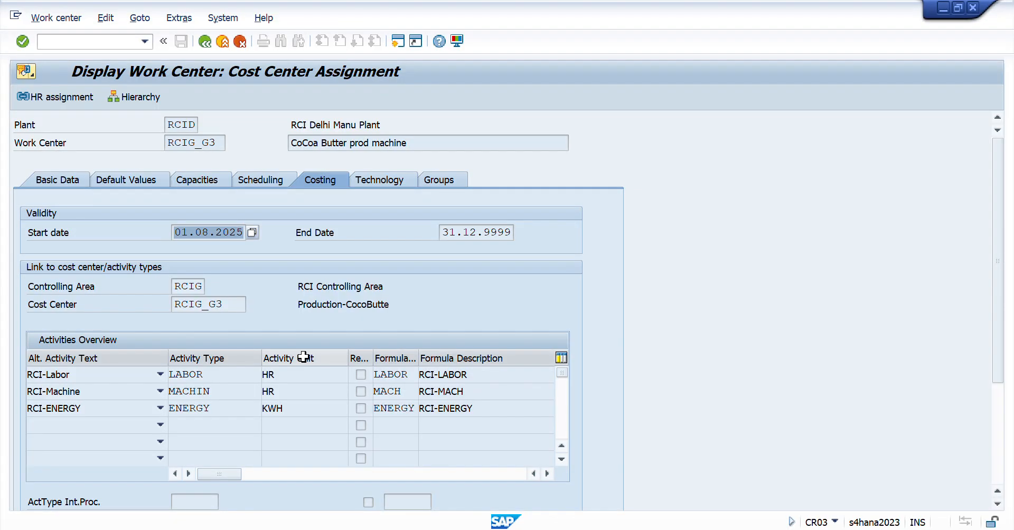
{"action": "key", "text": "alt+Tab"}
{"action": "key", "text": "Down"}
{"action": "key", "text": "Down"}
{"action": "key", "text": "Down"}
{"action": "key", "text": "Down"}
{"action": "key", "text": "Down"}
{"action": "key", "text": "Down"}
{"action": "key", "text": "Down"}
{"action": "key", "text": "Down"}
{"action": "key", "text": "Down"}
{"action": "key", "text": "Down"}
{"action": "key", "text": "Down"}
{"action": "key", "text": "Down"}
{"action": "key", "text": "Down"}
{"action": "key", "text": "Down"}
{"action": "key", "text": "Down"}
{"action": "key", "text": "Down"}
{"action": "key", "text": "Down"}
{"action": "key", "text": "Down"}
{"action": "key", "text": "Down"}
{"action": "key", "text": "Down"}
{"action": "key", "text": "Down"}
{"action": "key", "text": "Down"}
{"action": "key", "text": "Right"}
{"action": "key", "text": "Right"}
{"action": "key", "text": "Right"}
{"action": "key", "text": "Right"}
{"action": "key", "text": "Right"}
{"action": "key", "text": "Right"}
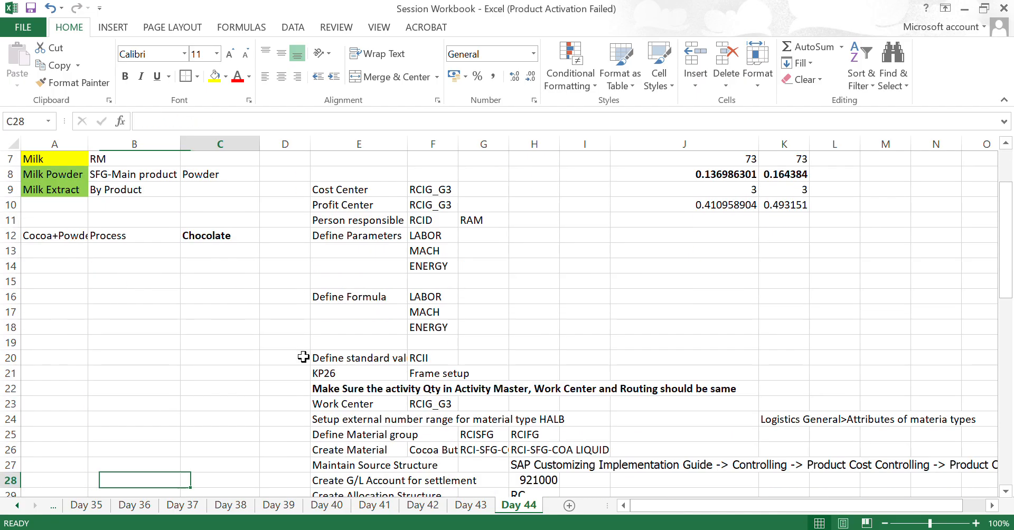
{"action": "key", "text": "Up"}
{"action": "key", "text": "Up"}
{"action": "key", "text": "Up"}
{"action": "key", "text": "Left"}
{"action": "key", "text": "Left"}
{"action": "key", "text": "Left"}
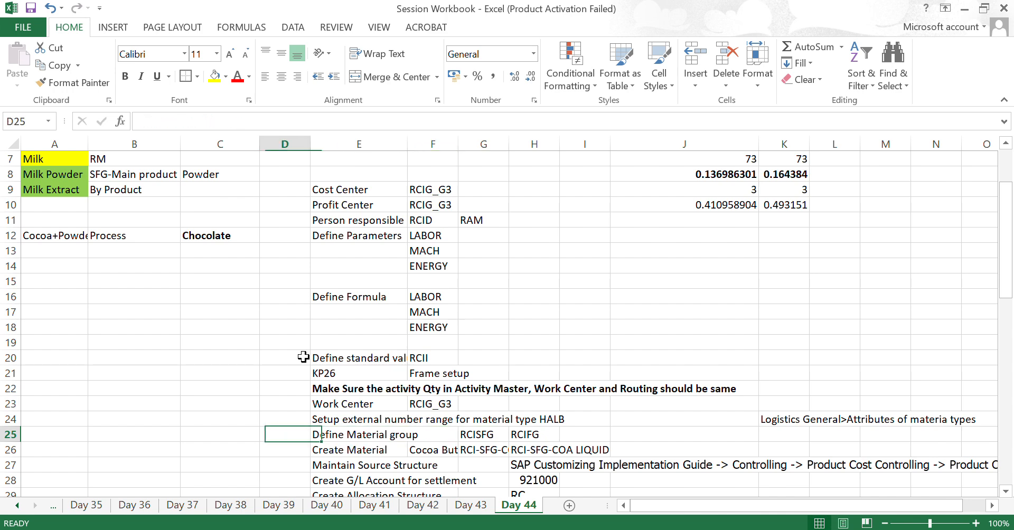
{"action": "key", "text": "Right"}
{"action": "key", "text": "Right"}
{"action": "key", "text": "Right"}
{"action": "key", "text": "Down"}
{"action": "key", "text": "Down"}
{"action": "key", "text": "Down"}
{"action": "key", "text": "Down"}
{"action": "key", "text": "Down"}
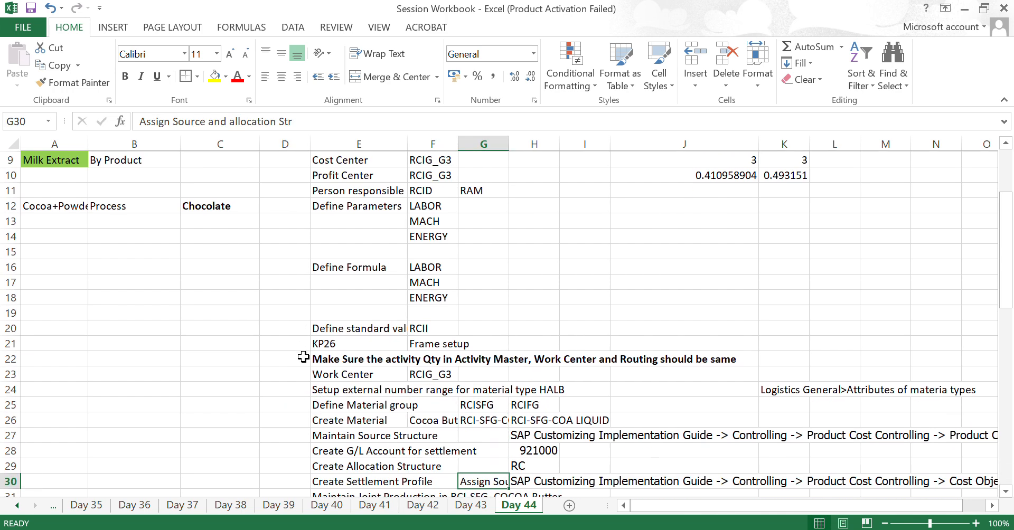
{"action": "key", "text": "Up"}
{"action": "key", "text": "Up"}
{"action": "key", "text": "Up"}
{"action": "key", "text": "Up"}
{"action": "key", "text": "Up"}
{"action": "key", "text": "Up"}
{"action": "key", "text": "Right"}
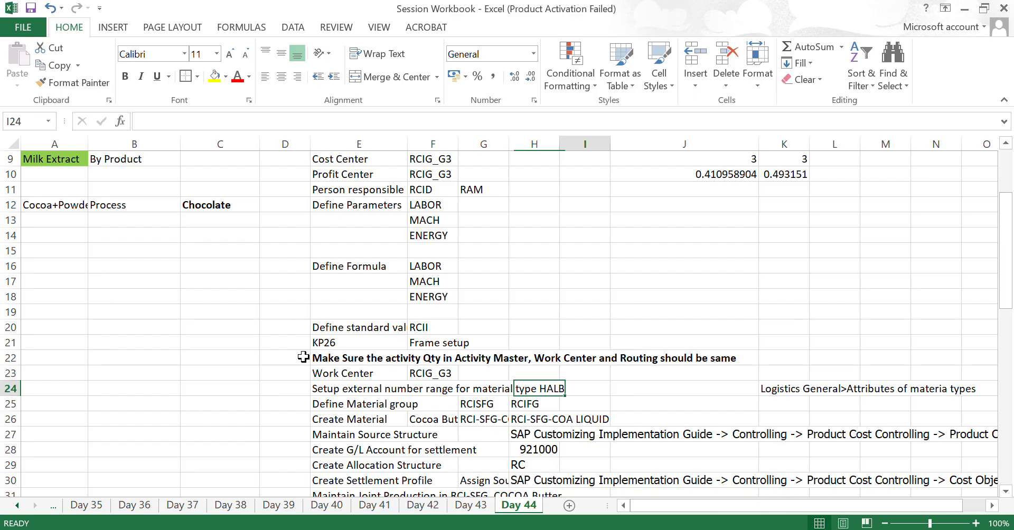
- Look along row 24 for the customizing path that belongs to the HALB number range note
{"action": "key", "text": "Right"}
{"action": "key", "text": "Right"}
{"action": "key", "text": "Right"}
{"action": "key", "text": "Right"}
{"action": "key", "text": "Right"}
{"action": "key", "text": "Right"}
{"action": "key", "text": "Right"}
{"action": "key", "text": "Left"}
{"action": "key", "text": "Left"}
{"action": "key", "text": "Left"}
{"action": "key", "text": "Left"}
{"action": "key", "text": "Left"}
{"action": "key", "text": "Left"}
{"action": "key", "text": "Left"}
{"action": "key", "text": "Left"}
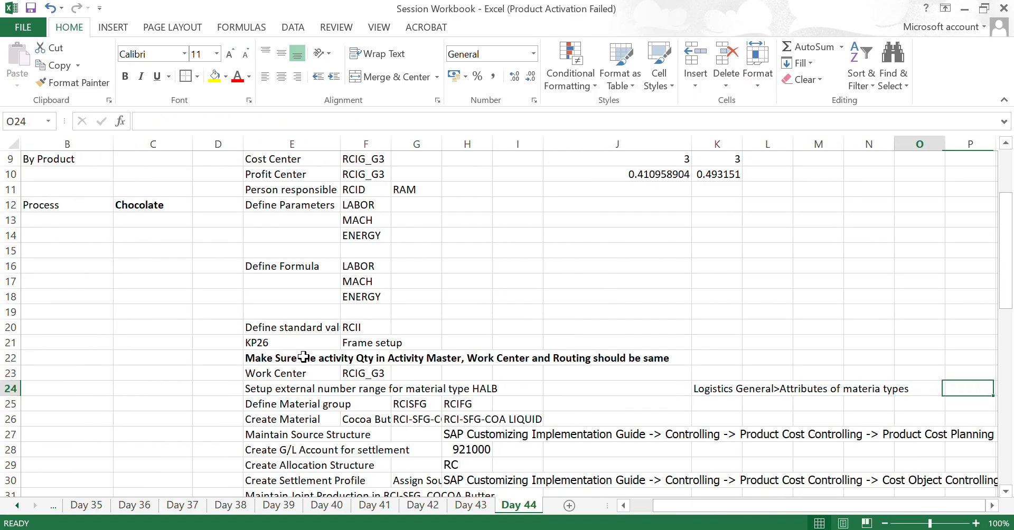
{"action": "key", "text": "Right"}
{"action": "key", "text": "Right"}
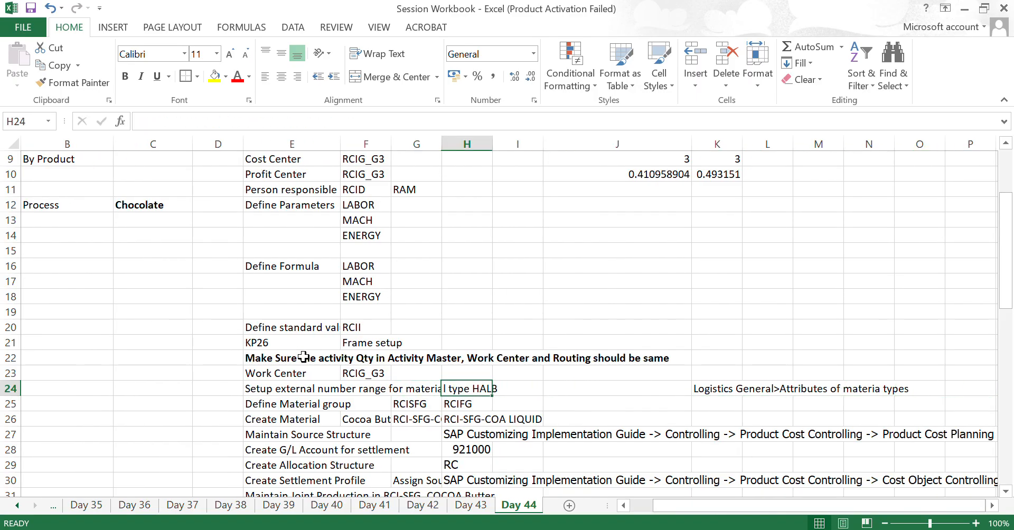
{"action": "key", "text": "Left"}
{"action": "key", "text": "Left"}
{"action": "key", "text": "Left"}
{"action": "key", "text": "Left"}
{"action": "key", "text": "Left"}
{"action": "key", "text": "Left"}
{"action": "key", "text": "Left"}
{"action": "key", "text": "Left"}
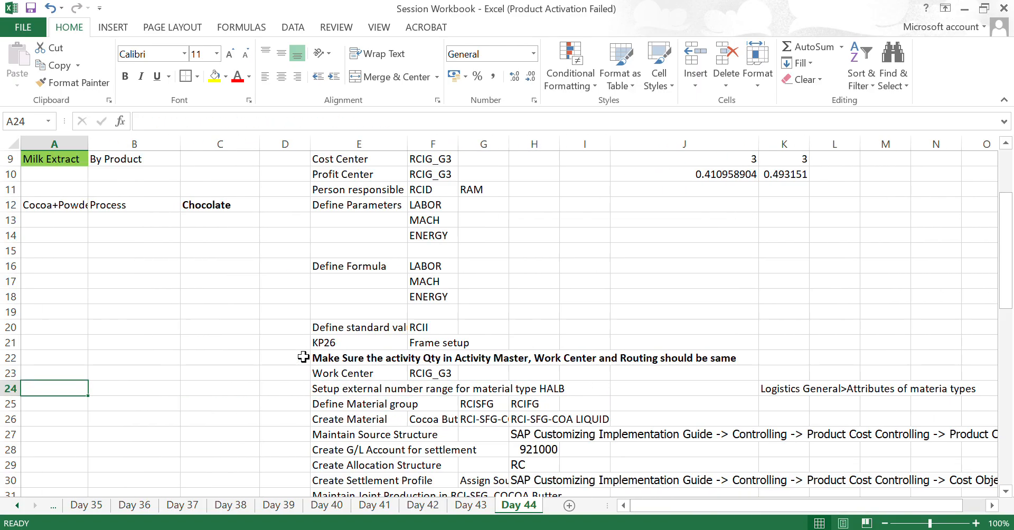
- Review the semi-finished products in column A of the Day 44 sheet once more, down to cocoa liquid
{"action": "key", "text": "Up"}
{"action": "key", "text": "Up"}
{"action": "key", "text": "Up"}
{"action": "key", "text": "Up"}
{"action": "key", "text": "Up"}
{"action": "key", "text": "Up"}
{"action": "key", "text": "Up"}
{"action": "key", "text": "Up"}
{"action": "key", "text": "Up"}
{"action": "key", "text": "Up"}
{"action": "key", "text": "Up"}
{"action": "key", "text": "Up"}
{"action": "key", "text": "Up"}
{"action": "key", "text": "Up"}
{"action": "key", "text": "Up"}
{"action": "key", "text": "Up"}
{"action": "key", "text": "Up"}
{"action": "key", "text": "Up"}
{"action": "key", "text": "Up"}
{"action": "key", "text": "Up"}
{"action": "key", "text": "Down"}
{"action": "key", "text": "Down"}
{"action": "key", "text": "Down"}
{"action": "key", "text": "Down"}
{"action": "key", "text": "Down"}
{"action": "key", "text": "Down"}
{"action": "key", "text": "Down"}
{"action": "key", "text": "Down"}
{"action": "key", "text": "Down"}
{"action": "key", "text": "Down"}
{"action": "key", "text": "Down"}
{"action": "key", "text": "Down"}
{"action": "key", "text": "Down"}
{"action": "key", "text": "Down"}
{"action": "key", "text": "Down"}
{"action": "key", "text": "Down"}
{"action": "key", "text": "Down"}
{"action": "key", "text": "Down"}
{"action": "key", "text": "Down"}
{"action": "key", "text": "Down"}
{"action": "key", "text": "Down"}
{"action": "key", "text": "Down"}
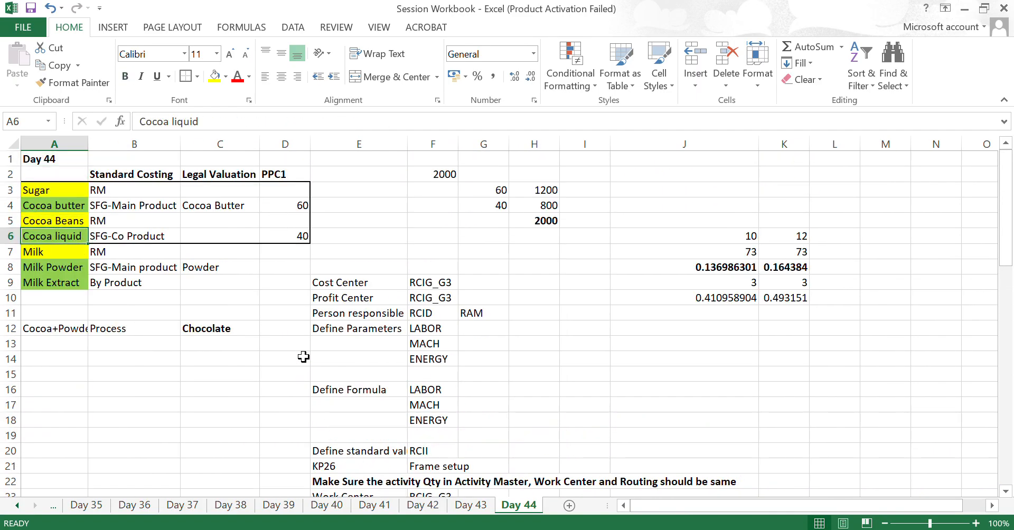
{"action": "key", "text": "Up"}
{"action": "key", "text": "Up"}
- Read the customizing path for the attributes of material types noted in K24
{"action": "key", "text": "Up"}
{"action": "key", "text": "Up"}
{"action": "key", "text": "Right"}
{"action": "key", "text": "Right"}
{"action": "key", "text": "Right"}
{"action": "key", "text": "Right"}
{"action": "key", "text": "Right"}
{"action": "key", "text": "Right"}
{"action": "key", "text": "Right"}
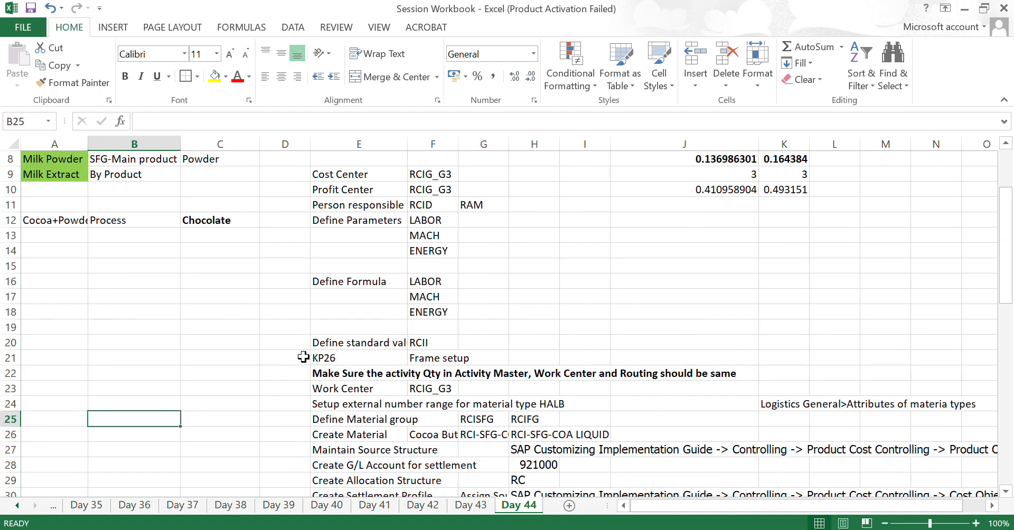
{"action": "key", "text": "Up"}
{"action": "key", "text": "Right"}
{"action": "key", "text": "Right"}
{"action": "key", "text": "Right"}
{"action": "key", "text": "Right"}
{"action": "key", "text": "Right"}
{"action": "key", "text": "Right"}
{"action": "key", "text": "Right"}
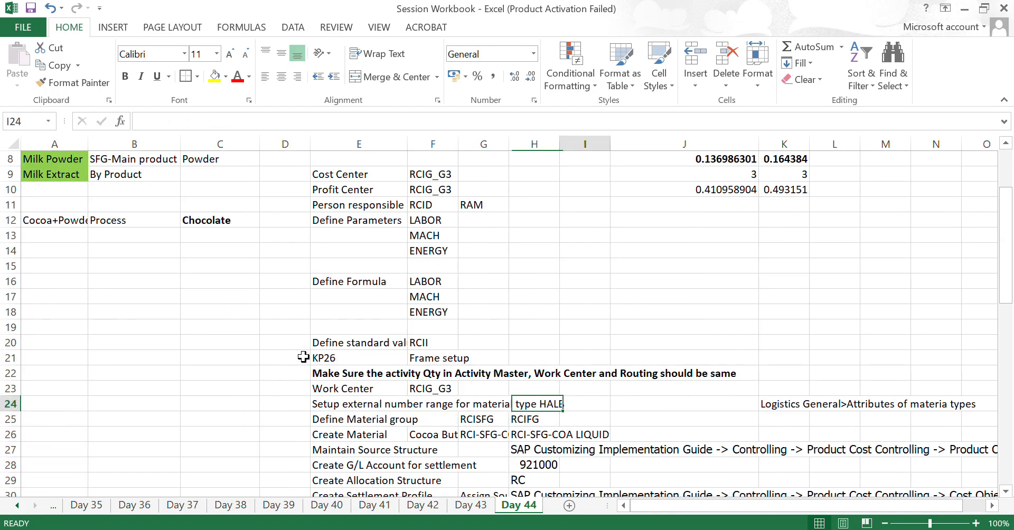
{"action": "key", "text": "Right"}
{"action": "key", "text": "Left"}
{"action": "key", "text": "Left"}
{"action": "key", "text": "Left"}
{"action": "key", "text": "Left"}
{"action": "key", "text": "Left"}
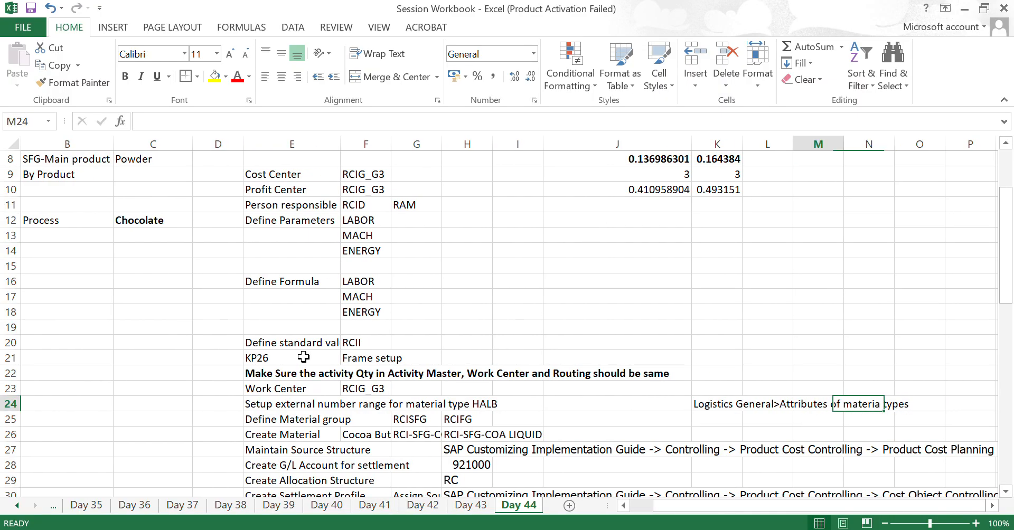
{"action": "key", "text": "Right"}
{"action": "key", "text": "Right"}
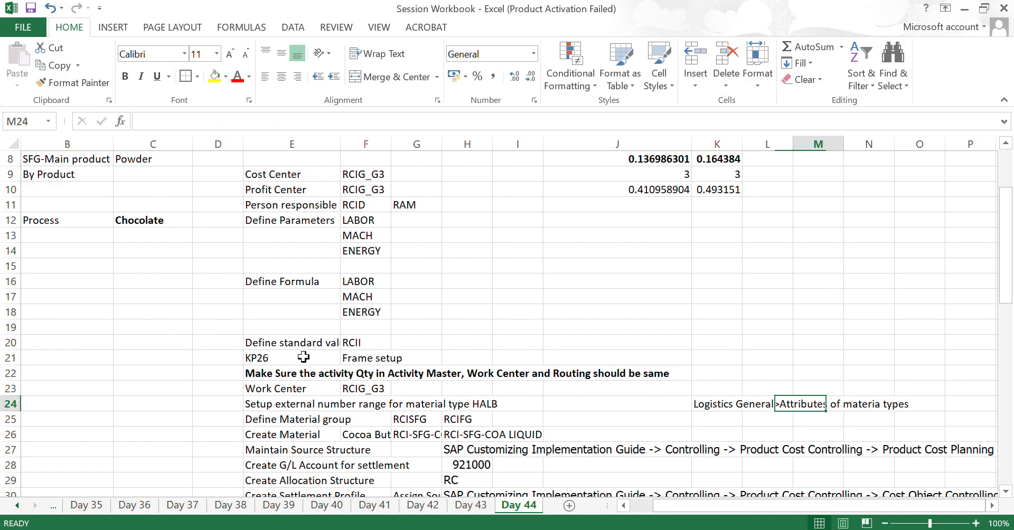
{"action": "key", "text": "Right"}
{"action": "key", "text": "Left"}
{"action": "key", "text": "Left"}
{"action": "key", "text": "Left"}
- Switch to SAP and open the SAP Reference IMG through transaction SPRO
{"action": "key", "text": "super+Tab"}
{"action": "key", "text": "Return"}
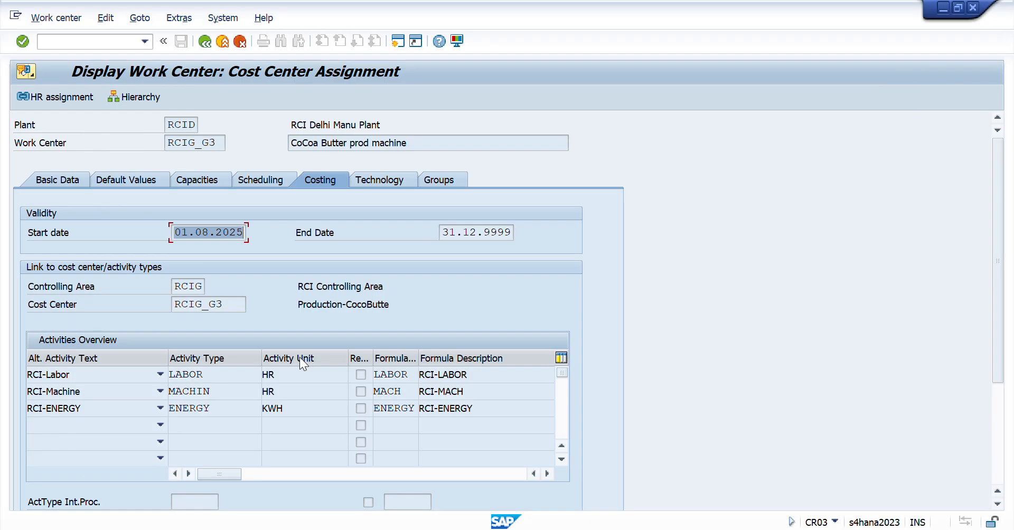
{"action": "left_click", "coordinate": [82, 43]}
{"action": "type", "text": "/nspro"}
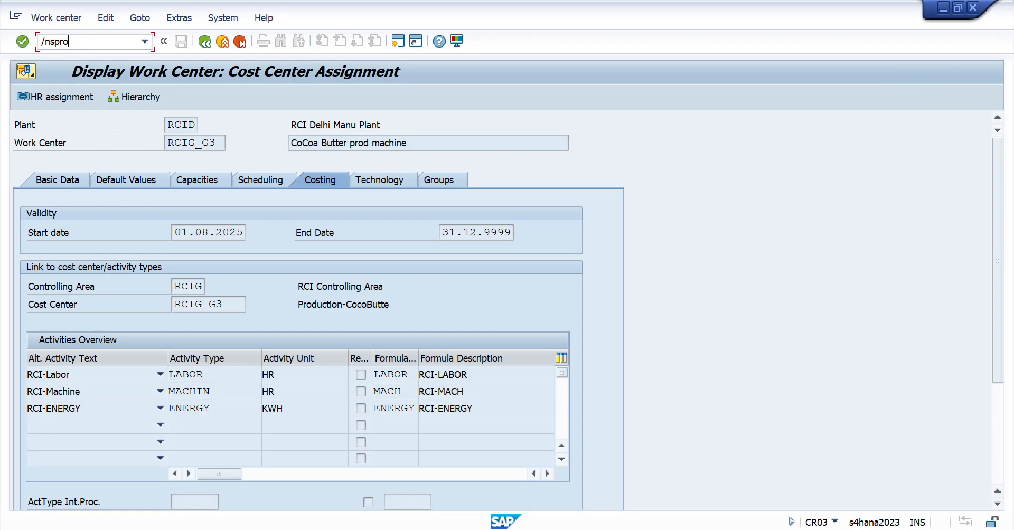
{"action": "key", "text": "Return"}
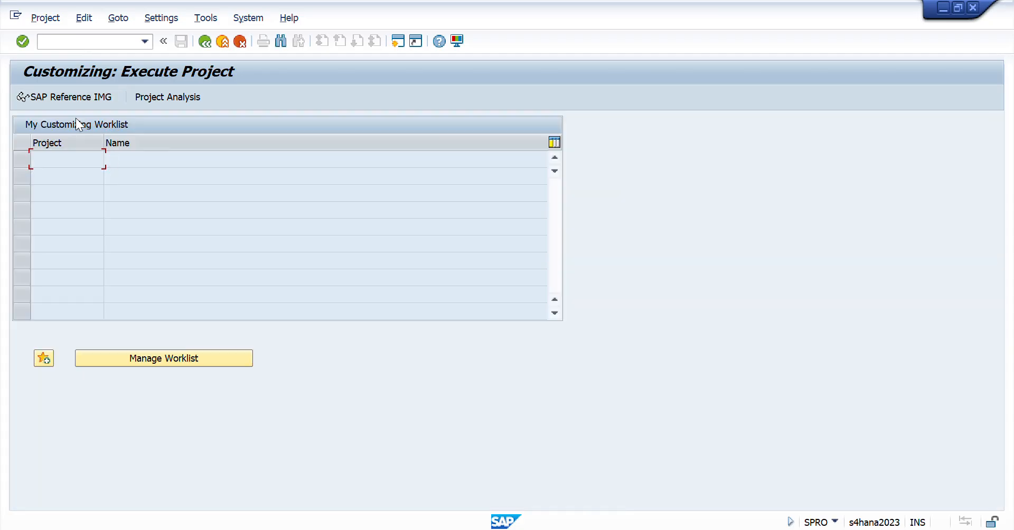
{"action": "left_click", "coordinate": [71, 103]}
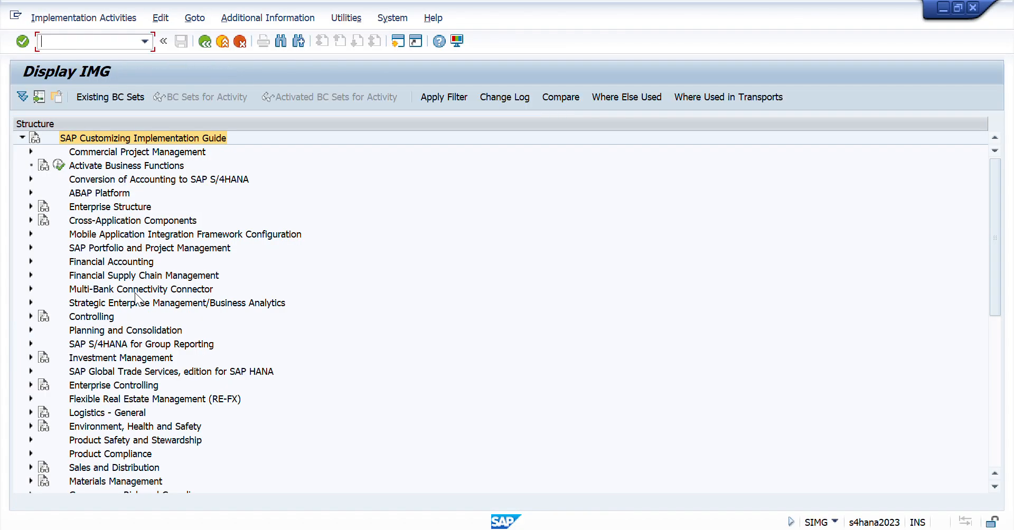
- Expand Logistics - General and its Material Master node in the implementation guide
{"action": "left_click", "coordinate": [101, 314]}
{"action": "key", "text": "Down"}
{"action": "key", "text": "Down"}
{"action": "key", "text": "Down"}
{"action": "key", "text": "Down"}
{"action": "key", "text": "Down"}
{"action": "key", "text": "Down"}
{"action": "key", "text": "Down"}
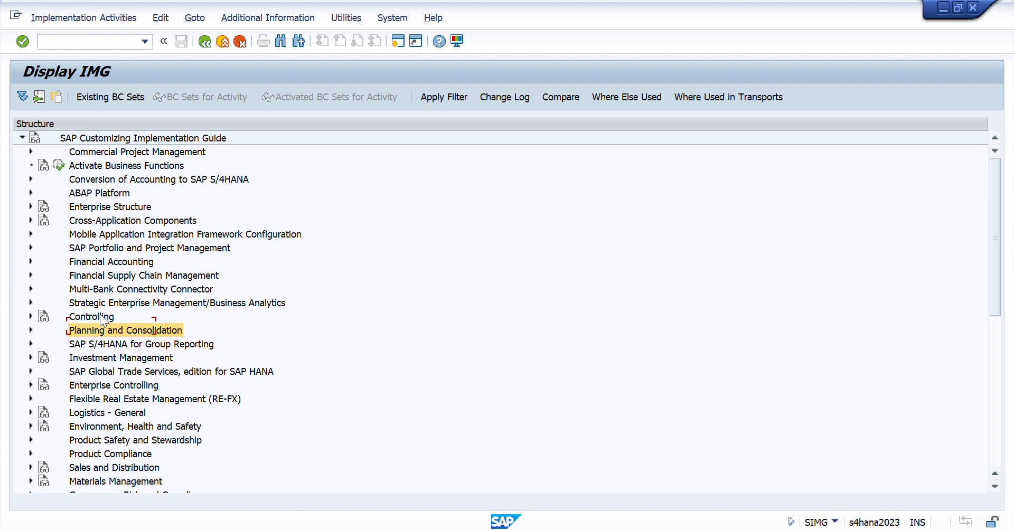
{"action": "key", "text": "Right"}
{"action": "key", "text": "Down"}
{"action": "key", "text": "Down"}
{"action": "key", "text": "Down"}
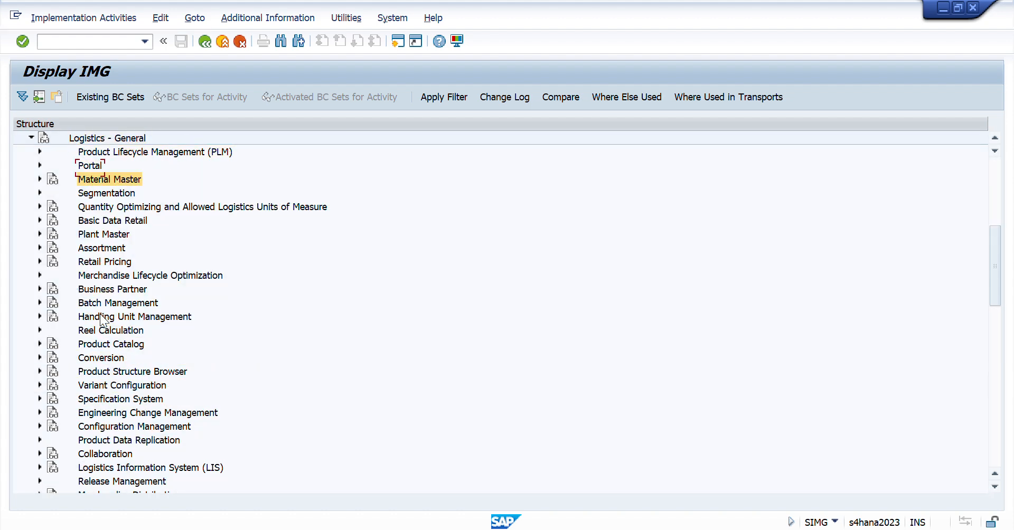
{"action": "key", "text": "Right"}
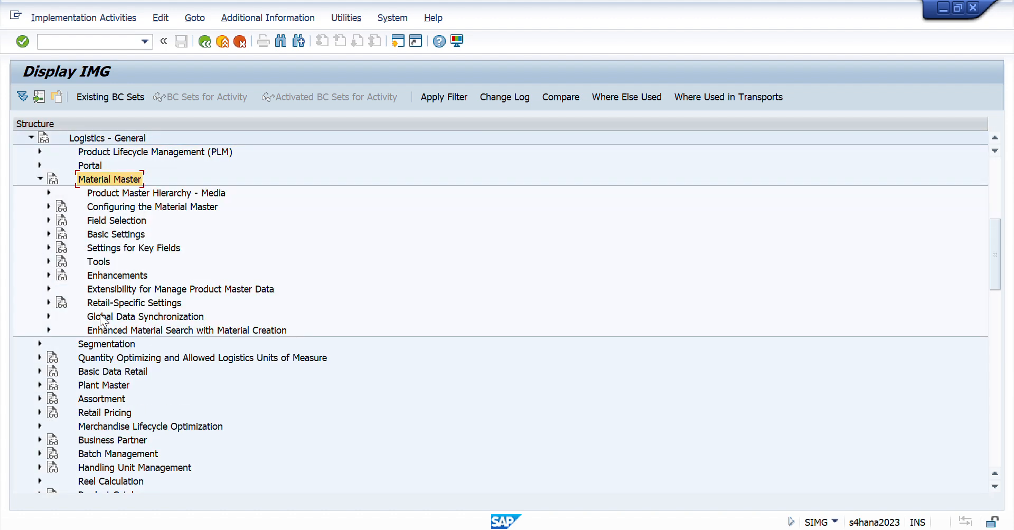
- Expand the Basic Settings of the Material Master and execute the activity Define Attributes of Material Types
{"action": "key", "text": "Down"}
{"action": "key", "text": "Down"}
{"action": "key", "text": "Down"}
{"action": "key", "text": "Down"}
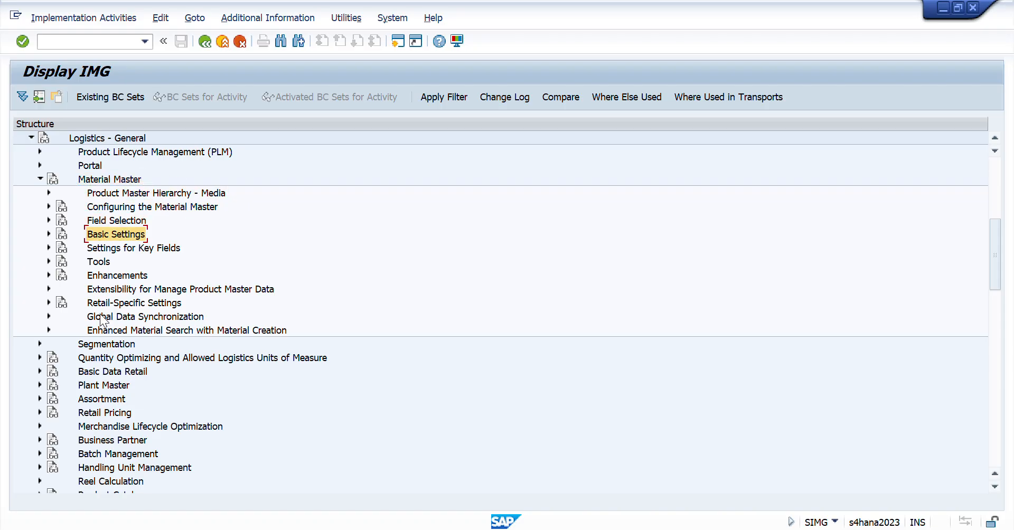
{"action": "key", "text": "Right"}
{"action": "key", "text": "Down"}
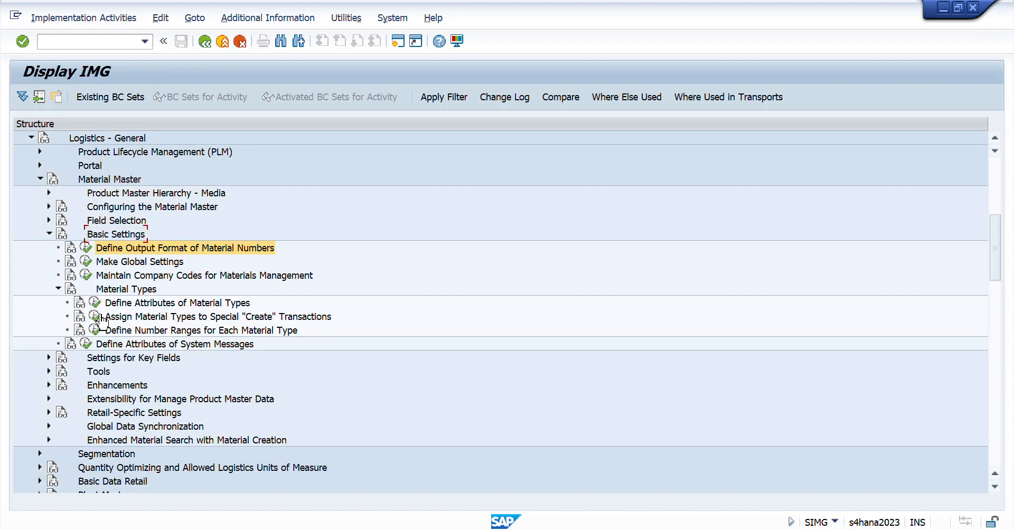
{"action": "key", "text": "Down"}
{"action": "key", "text": "Down"}
{"action": "key", "text": "Down"}
{"action": "key", "text": "Down"}
{"action": "key", "text": "Left"}
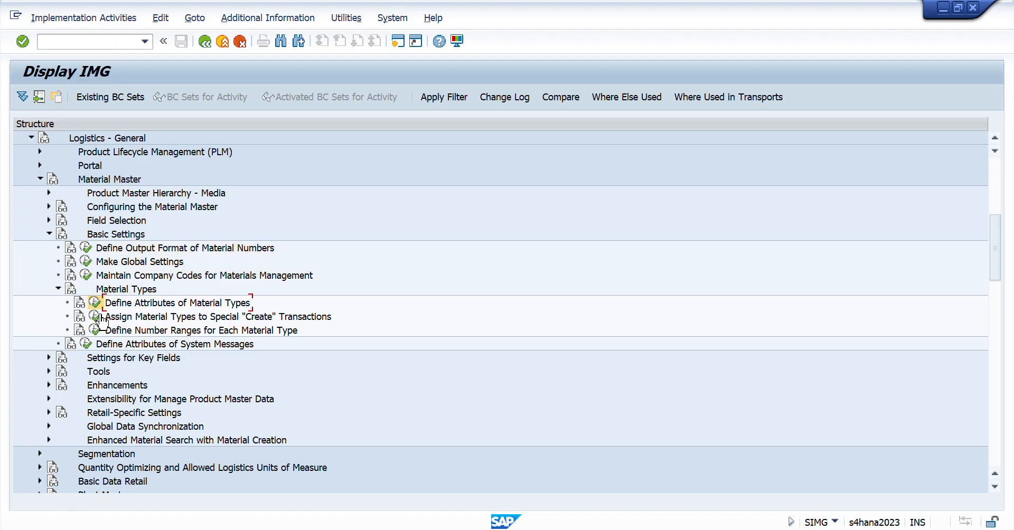
{"action": "key", "text": "Return"}
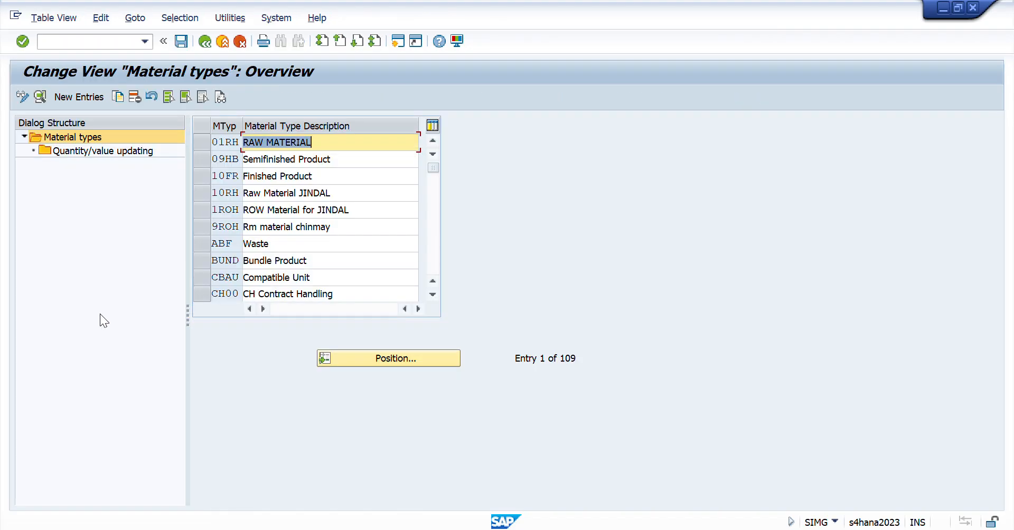
- Position the material types list on HALB and open its details to check the external number assignment setting
{"action": "left_click", "coordinate": [392, 359]}
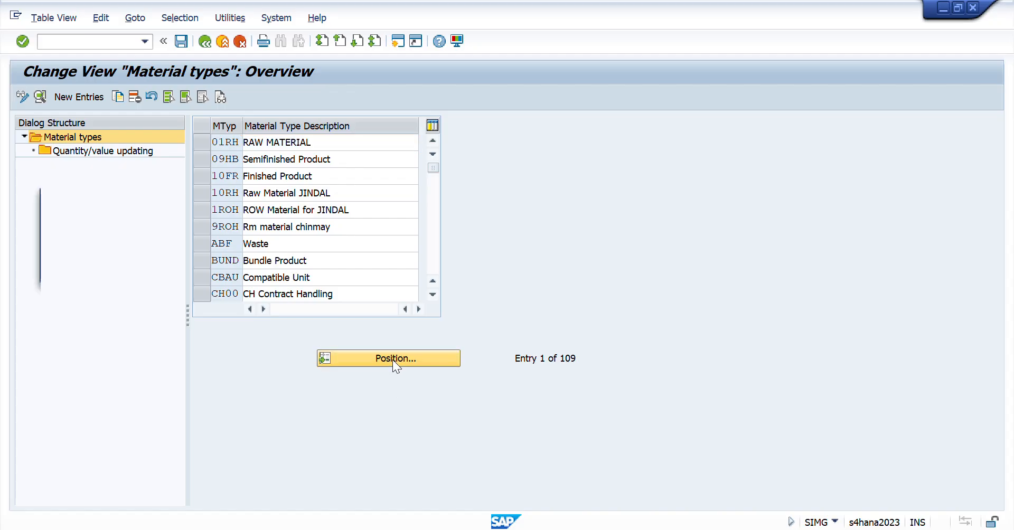
{"action": "type", "text": "halb"}
{"action": "key", "text": "Return"}
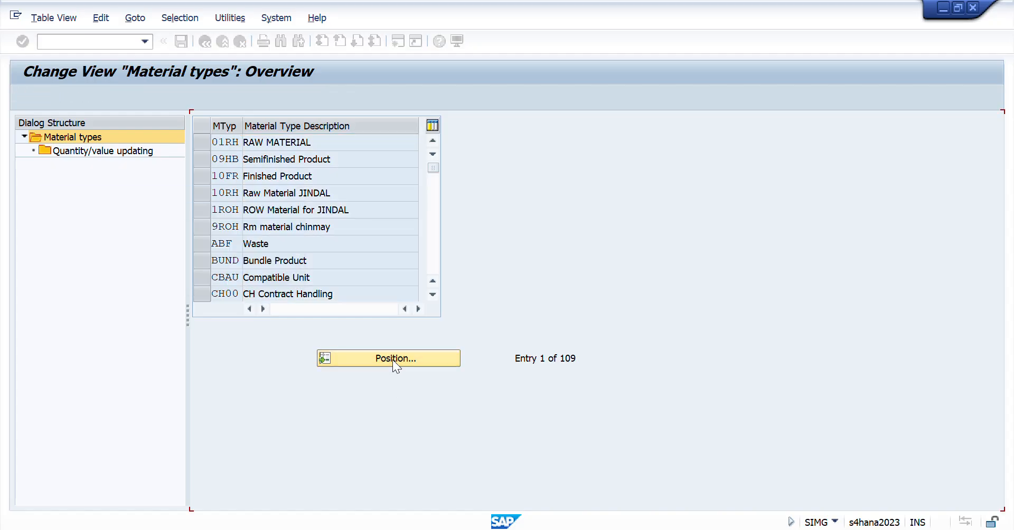
{"action": "double_click", "coordinate": [220, 141]}
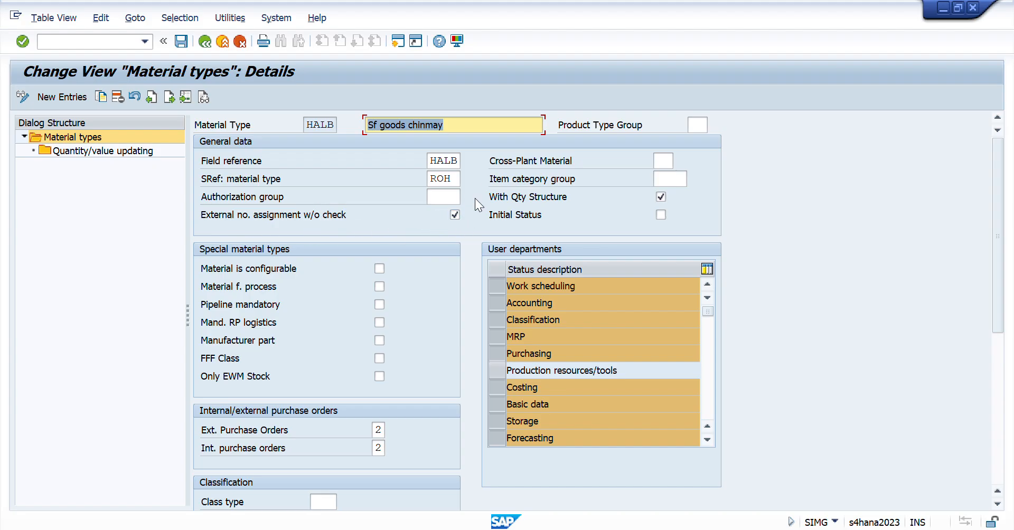
- Switch back to the Excel session workbook at the setup notes following the HALB number range
{"action": "left_click", "coordinate": [64, 41]}
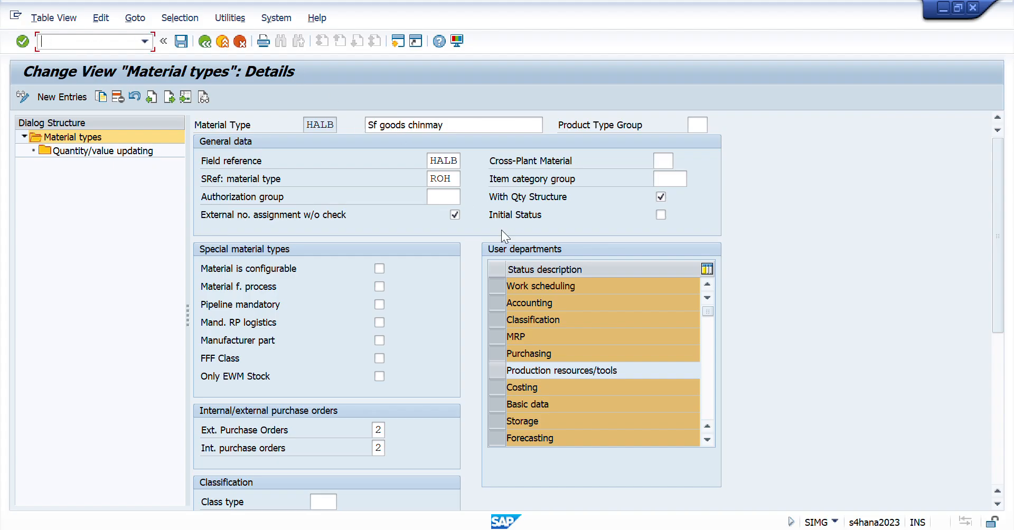
{"action": "key", "text": "alt+Tab"}
{"action": "key", "text": "Return"}
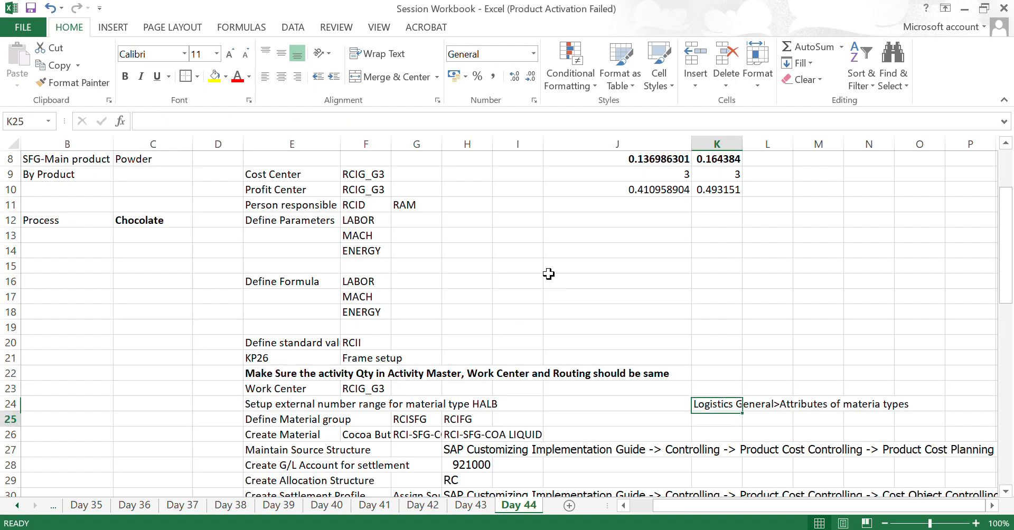
- Review the Day 44 setup notes on the external number range for material type HALB and on the material group RCISFG
{"action": "key", "text": "Up"}
{"action": "key", "text": "Left"}
{"action": "key", "text": "Left"}
{"action": "key", "text": "Left"}
{"action": "key", "text": "Left"}
{"action": "key", "text": "Left"}
{"action": "key", "text": "Left"}
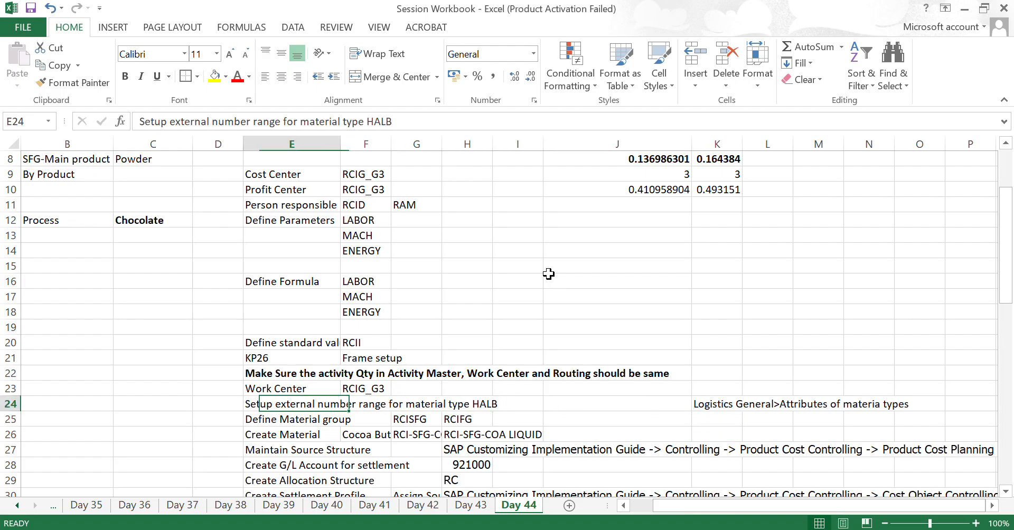
{"action": "key", "text": "shift+Right"}
{"action": "key", "text": "shift+Right"}
{"action": "key", "text": "shift+Right"}
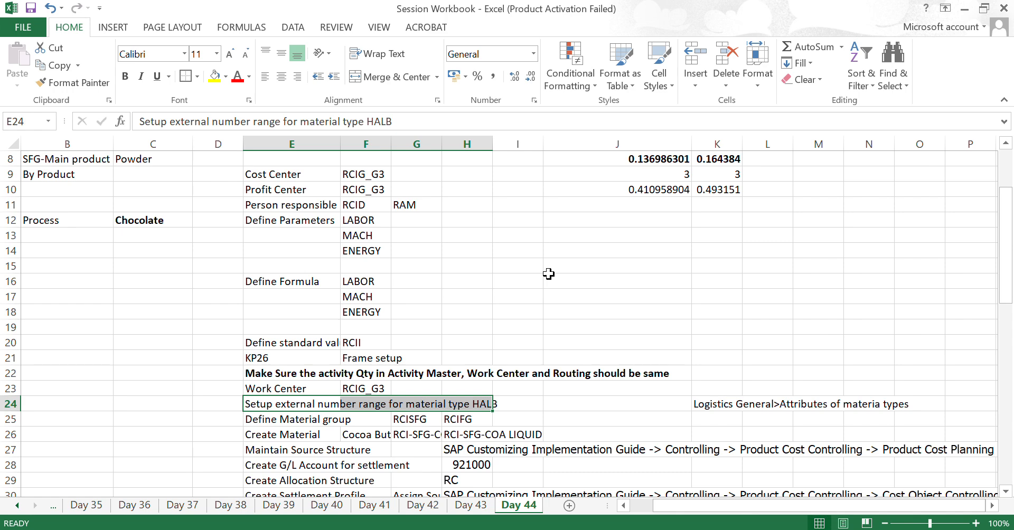
{"action": "key", "text": "Down"}
{"action": "key", "text": "Down"}
{"action": "key", "text": "Down"}
{"action": "key", "text": "Down"}
{"action": "key", "text": "Down"}
{"action": "key", "text": "Down"}
{"action": "key", "text": "Down"}
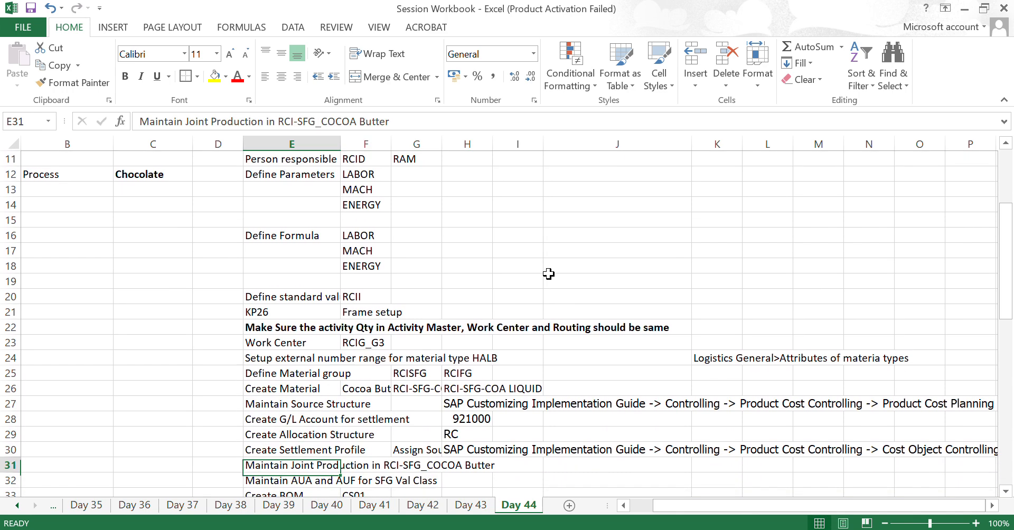
{"action": "key", "text": "Up"}
{"action": "key", "text": "Up"}
{"action": "key", "text": "Up"}
{"action": "key", "text": "Up"}
{"action": "key", "text": "Up"}
{"action": "key", "text": "Up"}
{"action": "key", "text": "Right"}
{"action": "key", "text": "Right"}
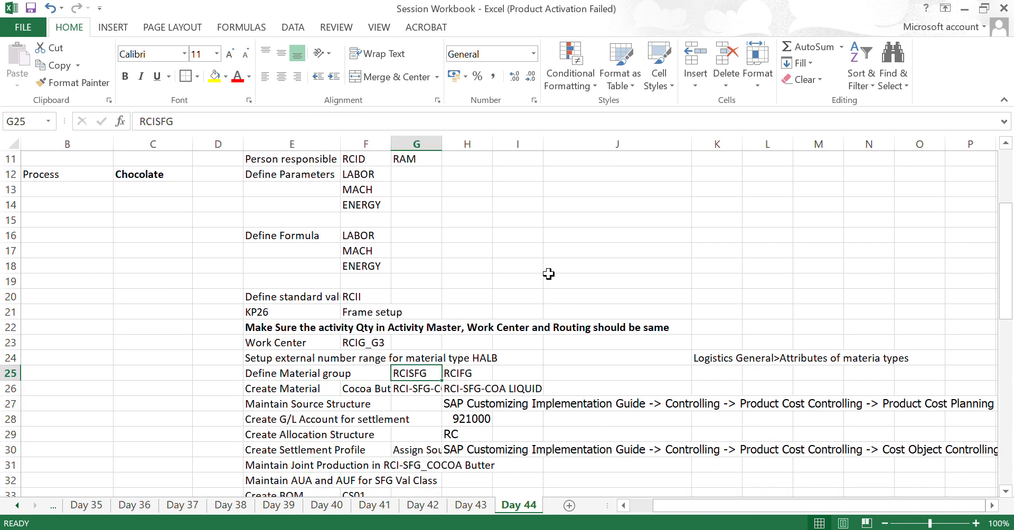
- Switch to SAP and leave the HALB material type details without saving changes
{"action": "key", "text": "alt+Tab"}
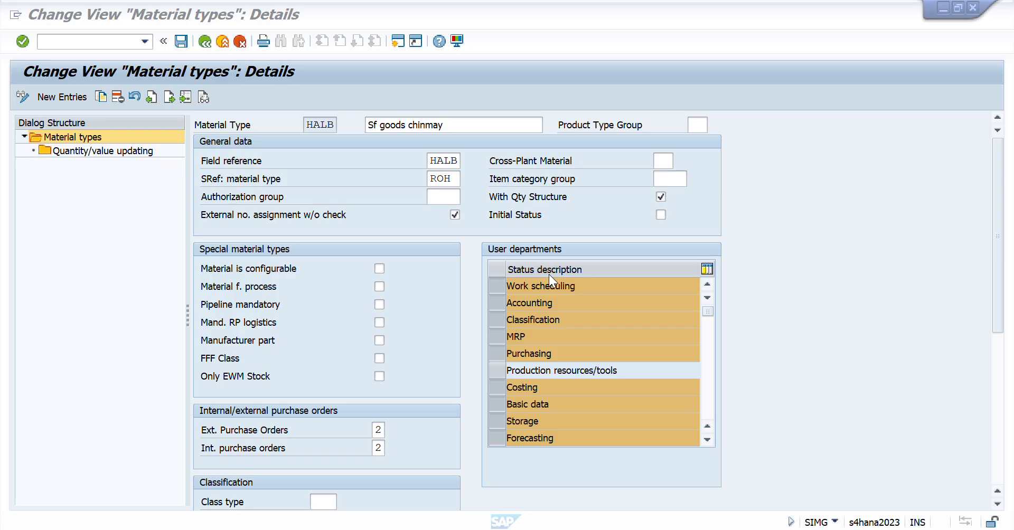
{"action": "left_click", "coordinate": [204, 43]}
{"action": "left_click", "coordinate": [204, 42]}
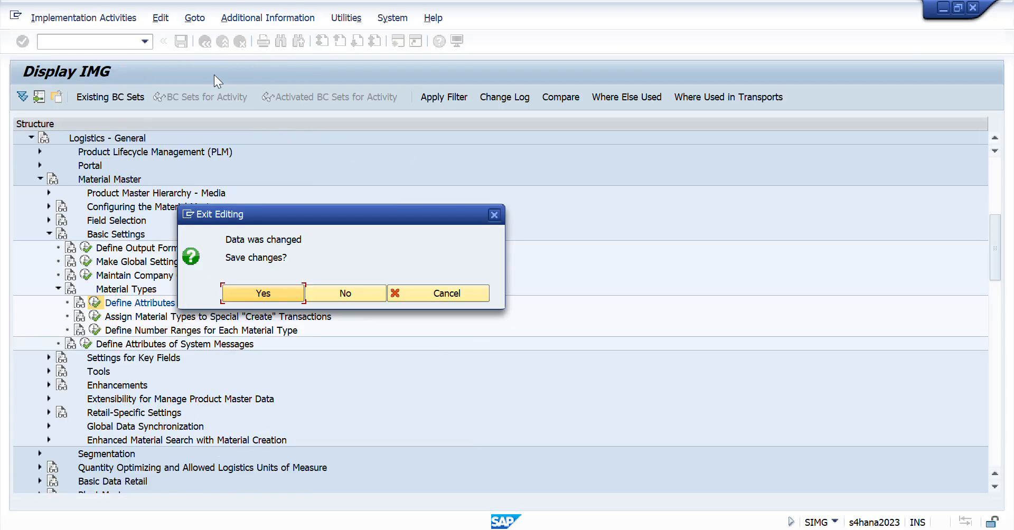
{"action": "left_click", "coordinate": [339, 292]}
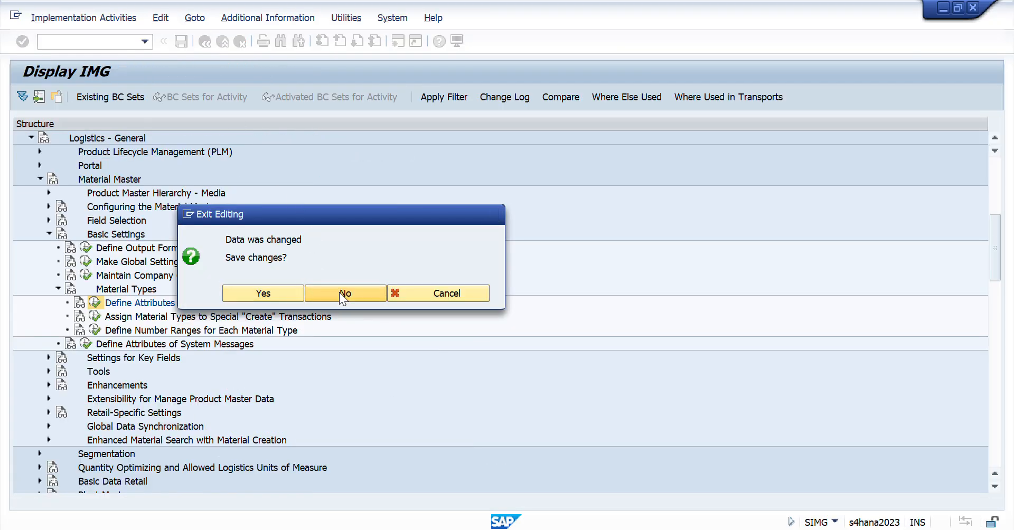
- Expand Settings for Key Fields under Material Master and execute the activity Define Material Groups
{"action": "key", "text": "Down"}
{"action": "key", "text": "Down"}
{"action": "key", "text": "Down"}
{"action": "key", "text": "Down"}
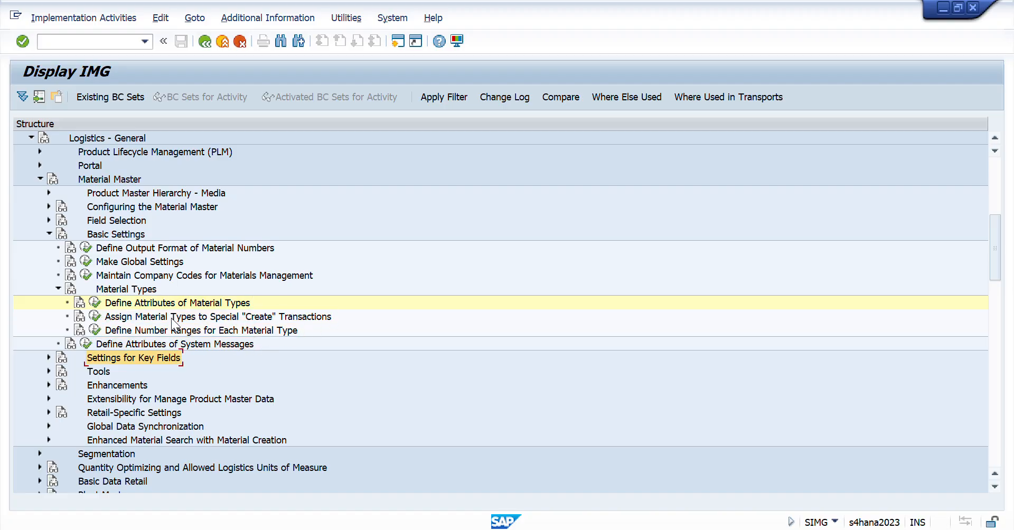
{"action": "key", "text": "Right"}
{"action": "double_click", "coordinate": [172, 318]}
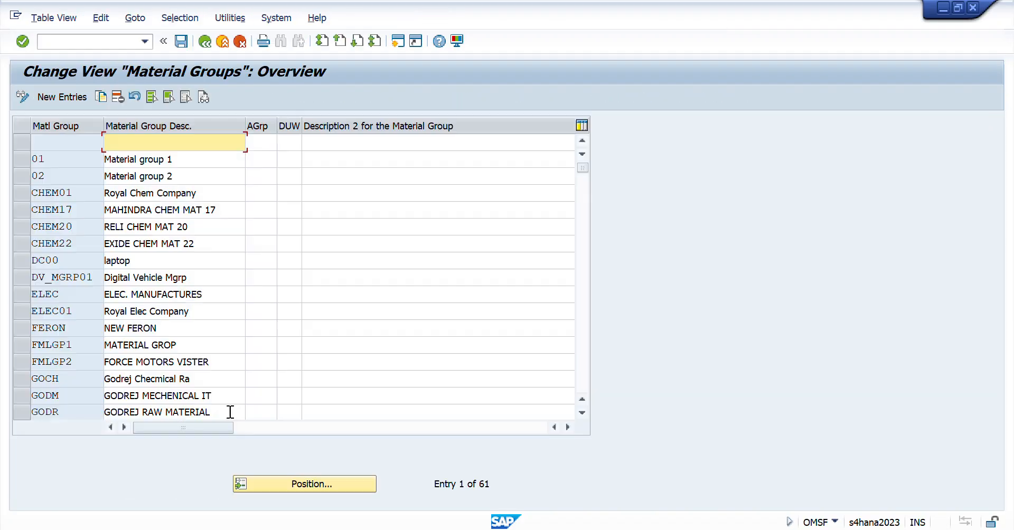
- Position the material groups list on the entry RCISFG
{"action": "left_click", "coordinate": [302, 484]}
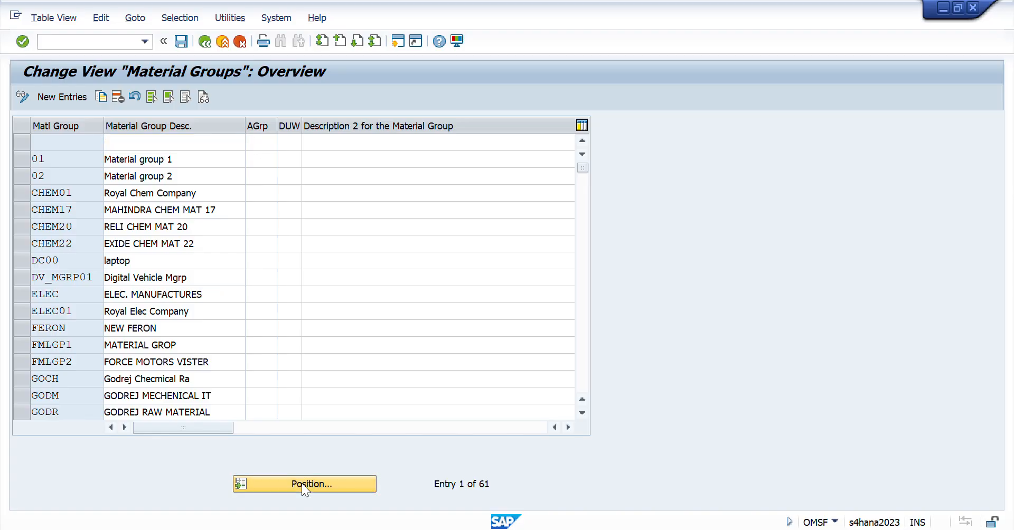
{"action": "type", "text": "rci"}
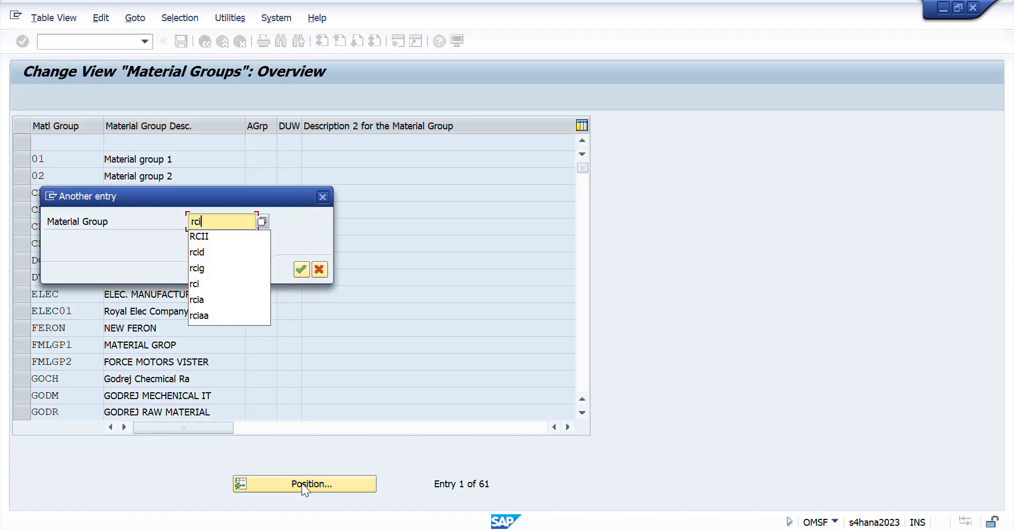
{"action": "type", "text": "sfg"}
{"action": "key", "text": "Return"}
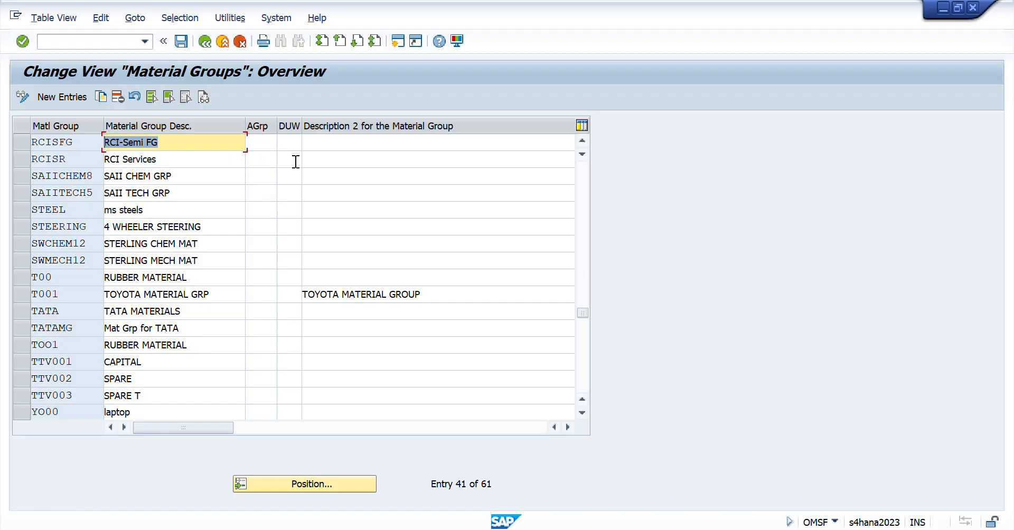
- Switch to the Excel session workbook and review the notes from Define Material group to the cocoa butter code under Create Material
{"action": "key", "text": "alt+Tab"}
{"action": "key", "text": "Down"}
{"action": "key", "text": "Left"}
{"action": "key", "text": "Left"}
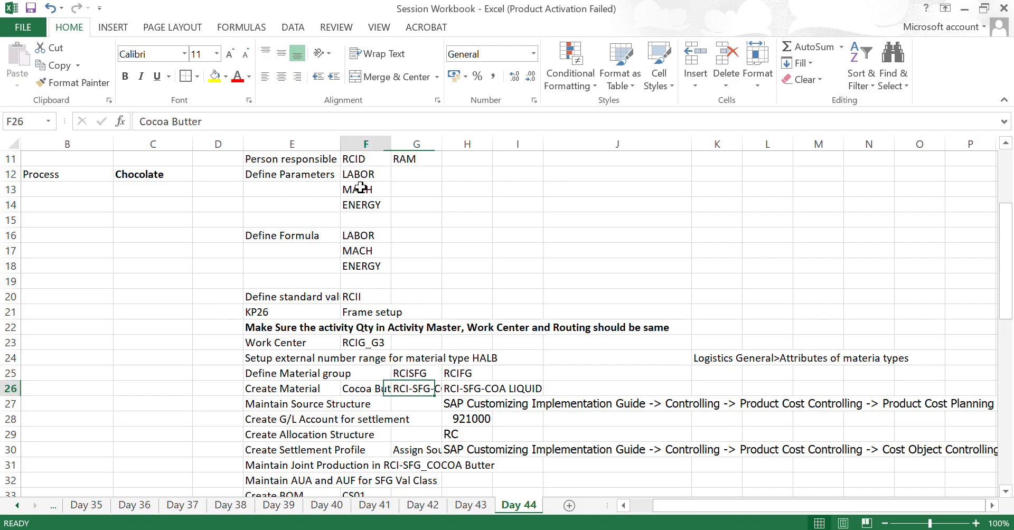
{"action": "key", "text": "Up"}
{"action": "key", "text": "shift+Up"}
{"action": "key", "text": "shift+Up"}
{"action": "key", "text": "shift+Up"}
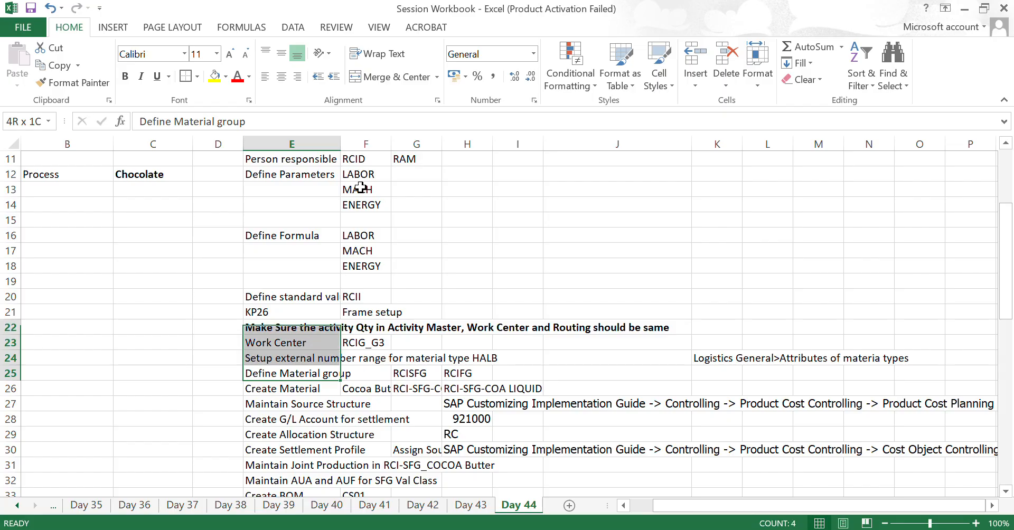
{"action": "key", "text": "shift+Up"}
{"action": "key", "text": "shift+Down"}
{"action": "key", "text": "shift+Down"}
{"action": "key", "text": "shift+Down"}
{"action": "key", "text": "Down"}
{"action": "key", "text": "Down"}
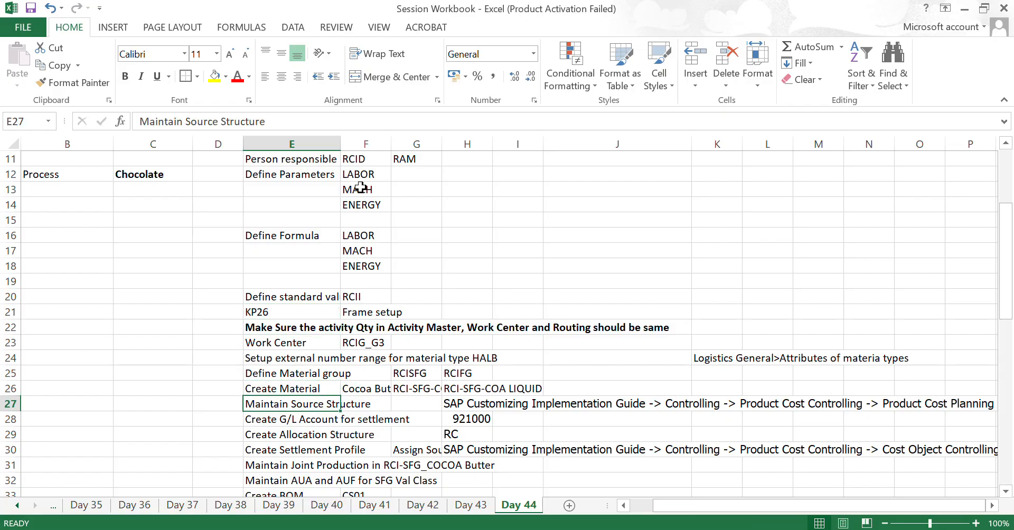
{"action": "key", "text": "Up"}
{"action": "key", "text": "Right"}
{"action": "key", "text": "Right"}
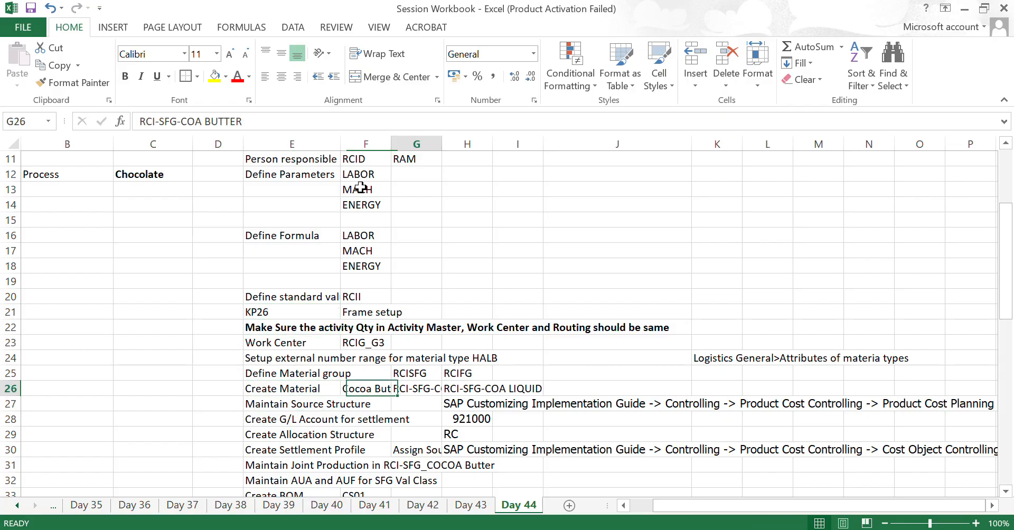
- Autofit the width of column G to the cocoa butter material code and copy RCI-SFG-COA BUTTER from G26
{"action": "key", "text": "alt"}
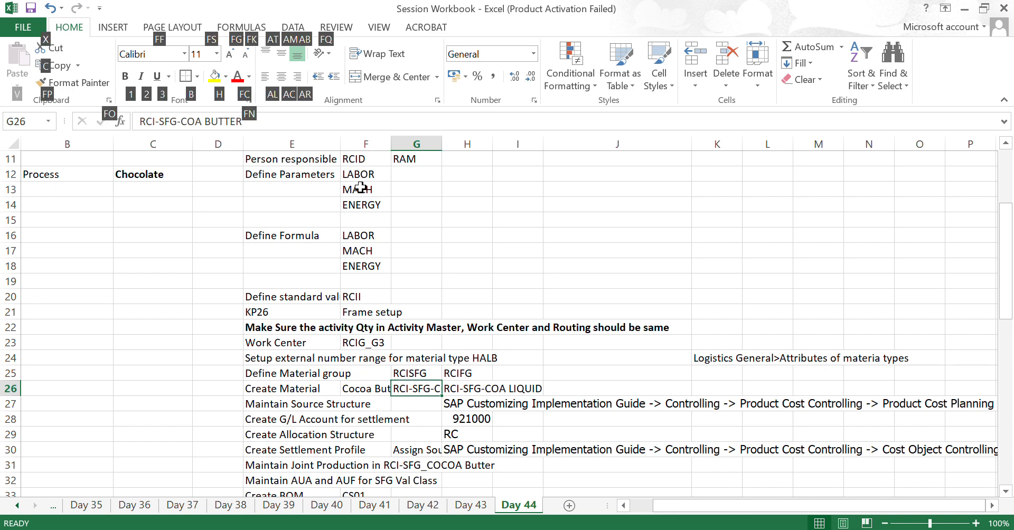
{"action": "key", "text": "h"}
{"action": "key", "text": "o"}
{"action": "key", "text": "i"}
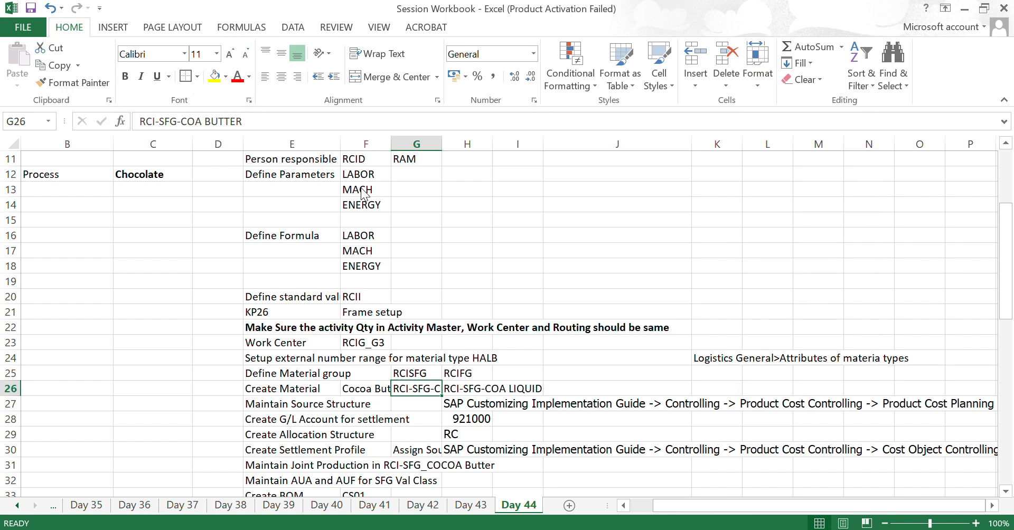
{"action": "key", "text": "Right"}
{"action": "key", "text": "Left"}
{"action": "key", "text": "ctrl+c"}
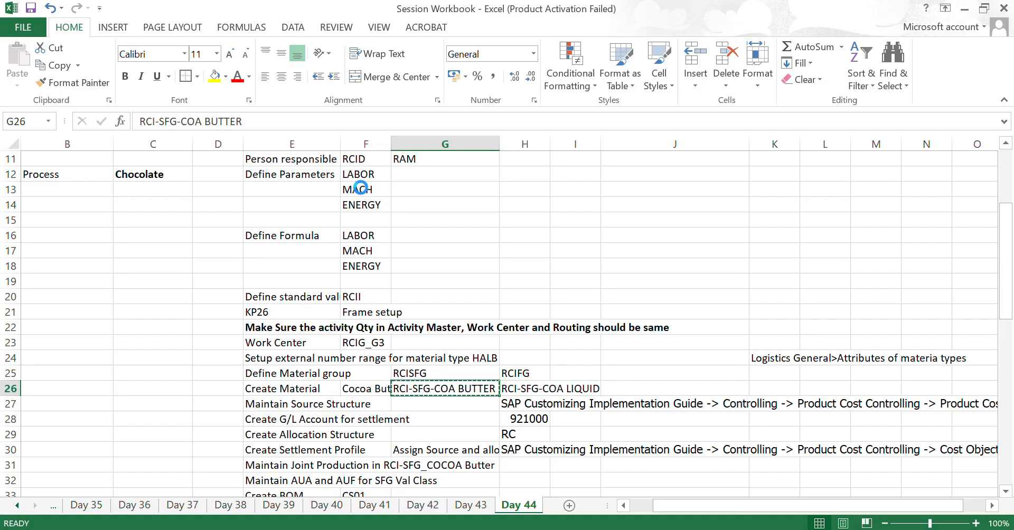
- Switch to SAP, start transaction MM03 and enter the copied material RCI-SFG-COA BUTTER for display
{"action": "key", "text": "alt+Tab"}
{"action": "left_click", "coordinate": [68, 41]}
{"action": "type", "text": "/n"}
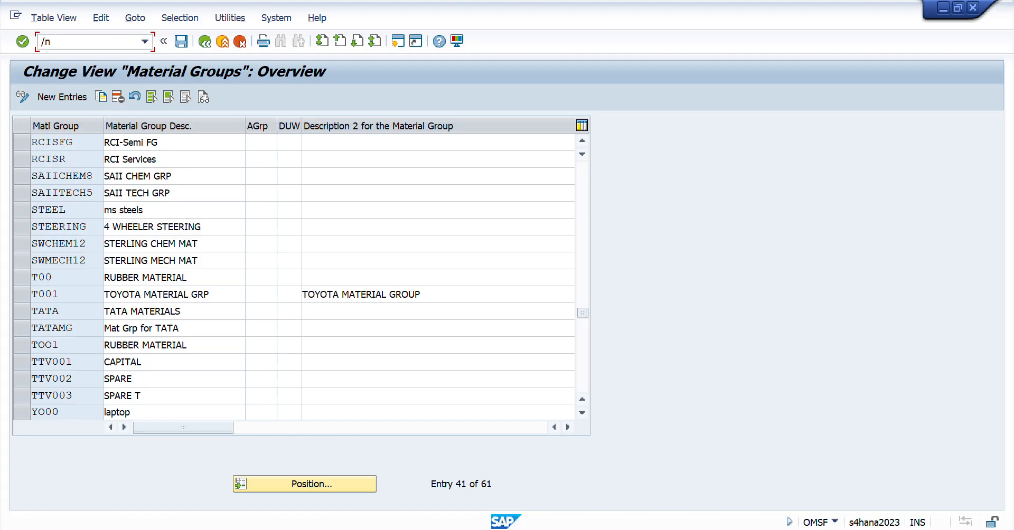
{"action": "type", "text": "mm03"}
{"action": "key", "text": "Return"}
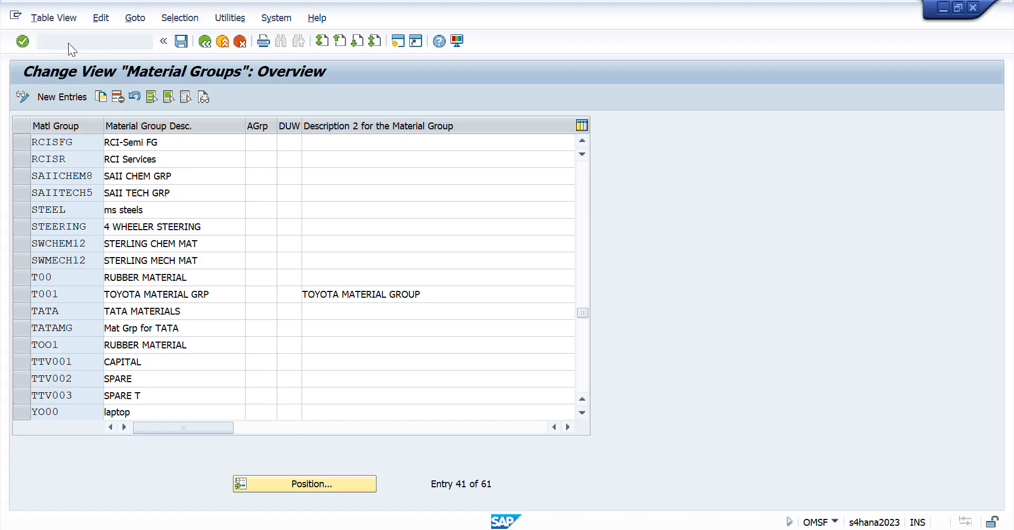
{"action": "key", "text": "ctrl+v"}
{"action": "key", "text": "Return"}
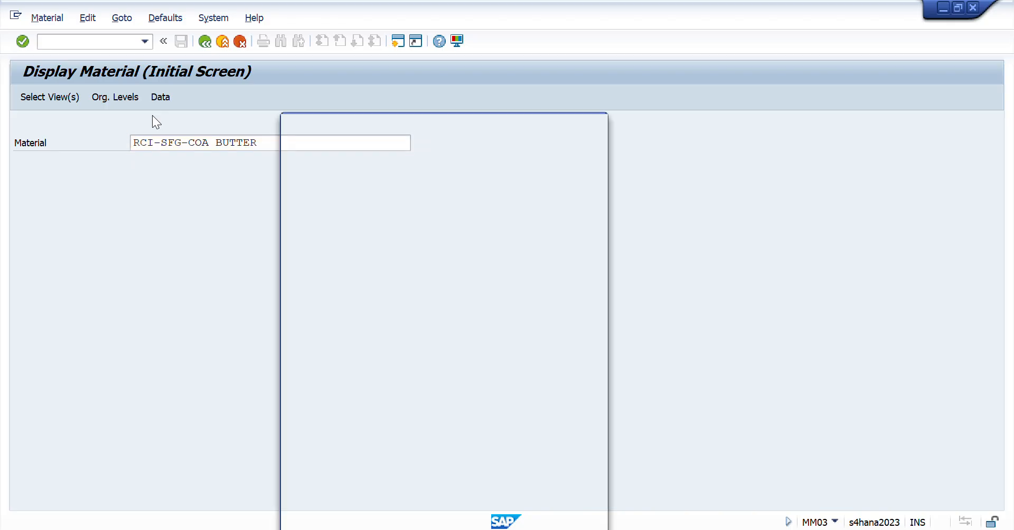
- Confirm the view selection and display the material for plant RCID and storage location RCID
{"action": "key", "text": "Return"}
{"action": "type", "text": "RCID"}
{"action": "key", "text": "Tab"}
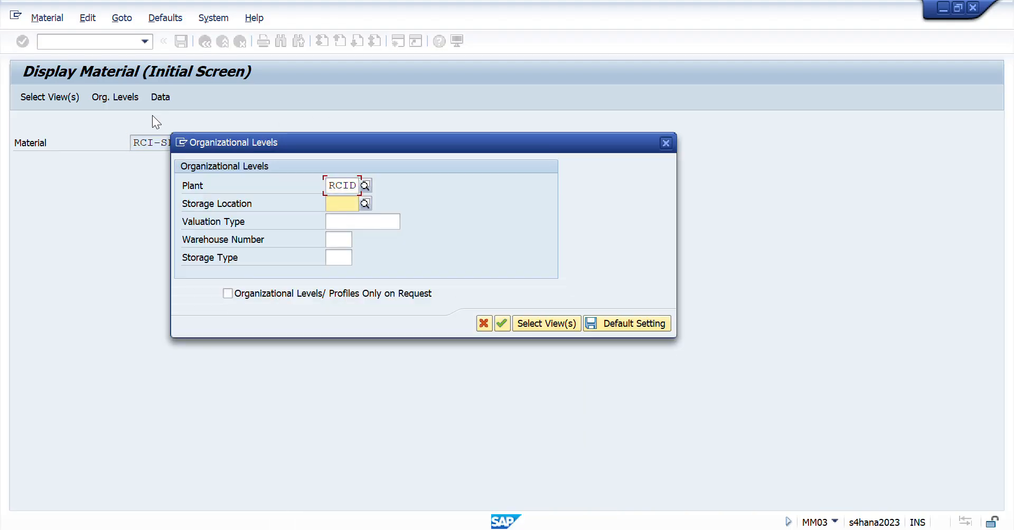
{"action": "type", "text": "RCID"}
{"action": "key", "text": "Return"}
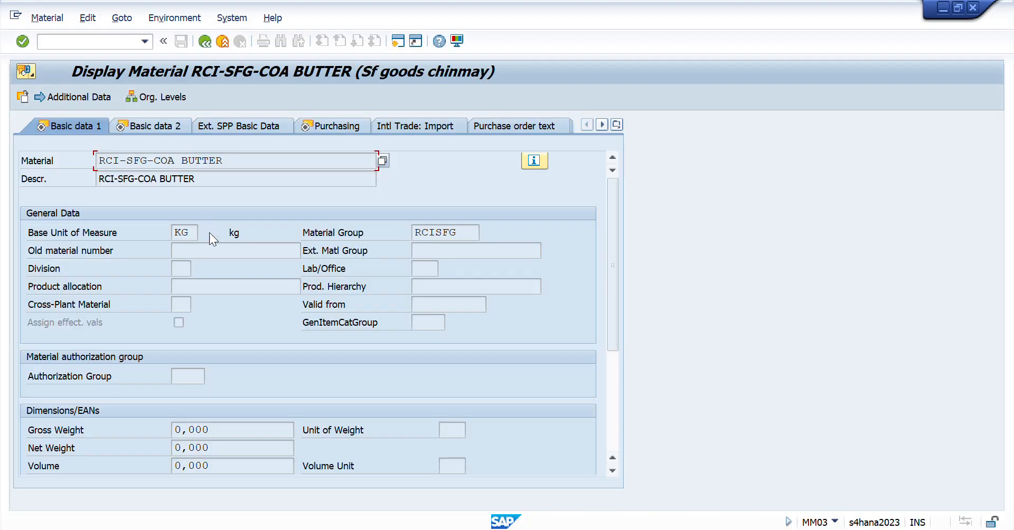
- Check the base unit of measure and material group in Basic data 1, and proceed through Basic data 2 to the Purchasing view
{"action": "double_click", "coordinate": [184, 233]}
{"action": "double_click", "coordinate": [475, 233]}
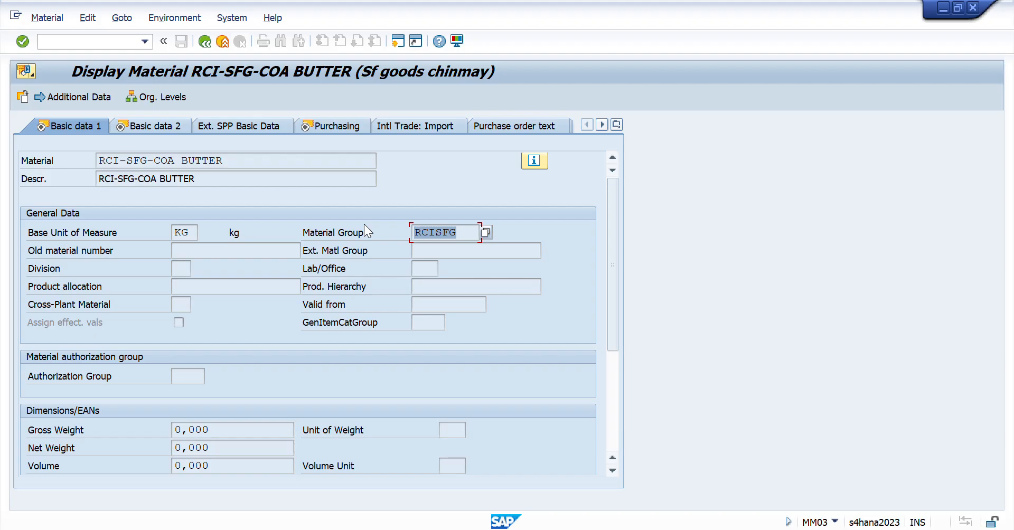
{"action": "scroll", "coordinate": [252, 353], "scroll_direction": "down", "scroll_amount": 5}
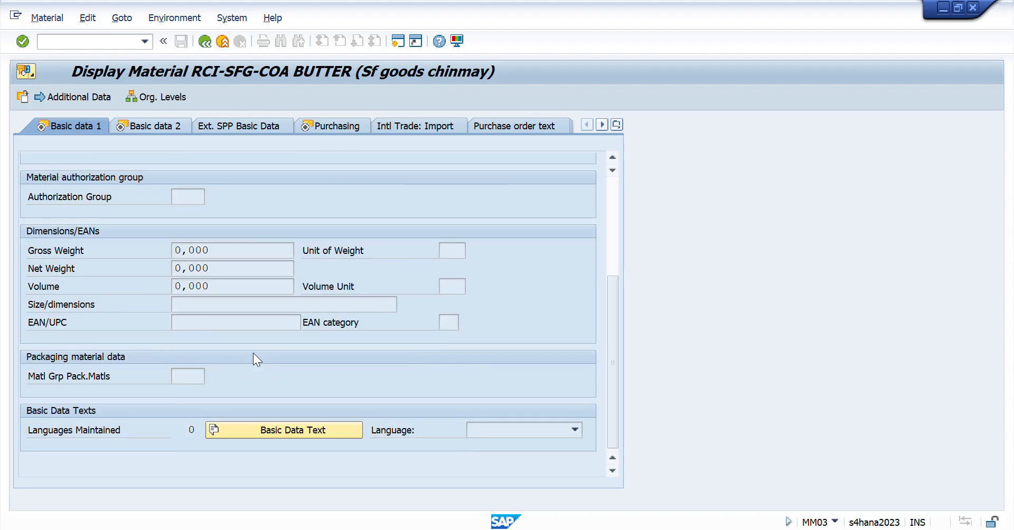
{"action": "key", "text": "Return"}
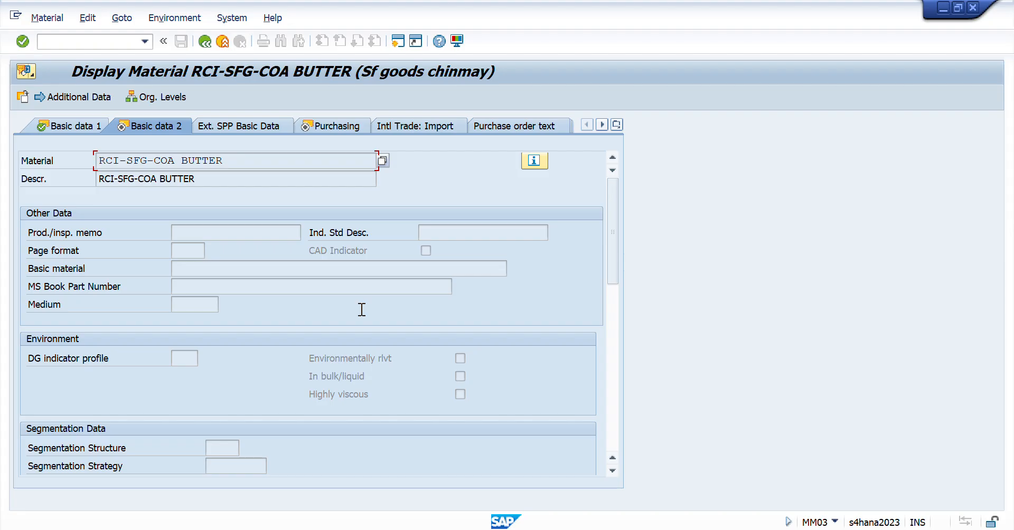
{"action": "key", "text": "Return"}
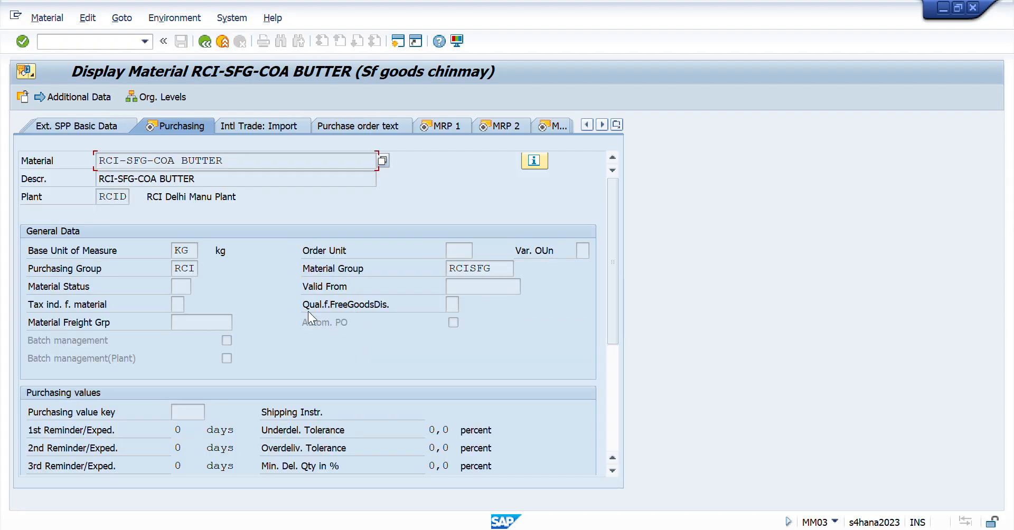
- Check the purchasing group and material group in Purchasing and the MRP type in MRP 1, and proceed to the MRP 2 view
{"action": "double_click", "coordinate": [193, 268]}
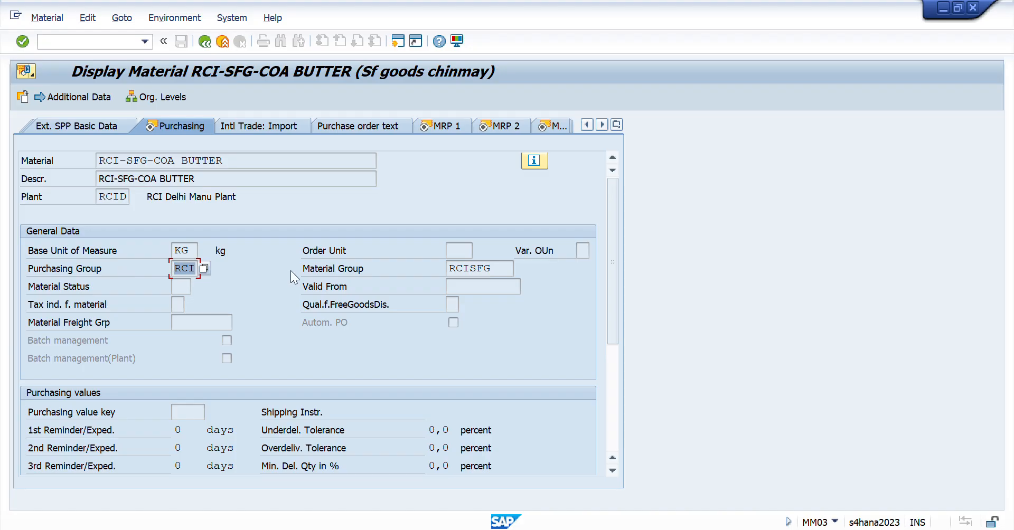
{"action": "left_click_drag", "start_coordinate": [497, 271], "coordinate": [359, 281]}
{"action": "left_click", "coordinate": [359, 281]}
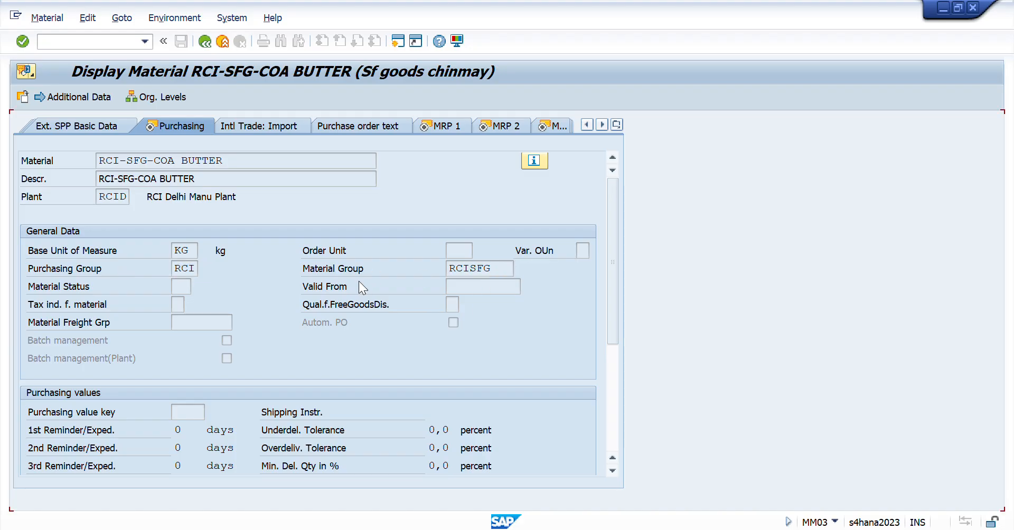
{"action": "key", "text": "Return"}
{"action": "left_click", "coordinate": [184, 340]}
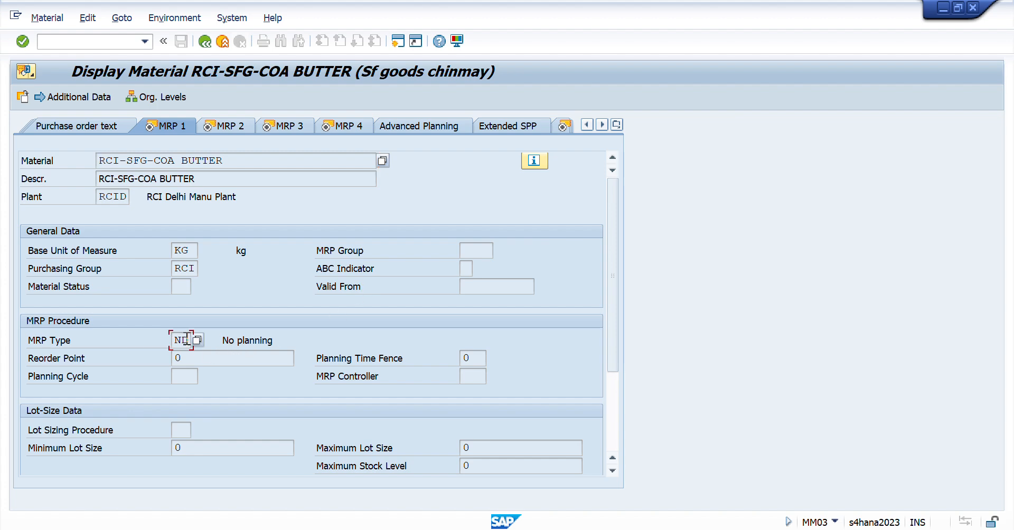
{"action": "double_click", "coordinate": [185, 339]}
{"action": "key", "text": "Return"}
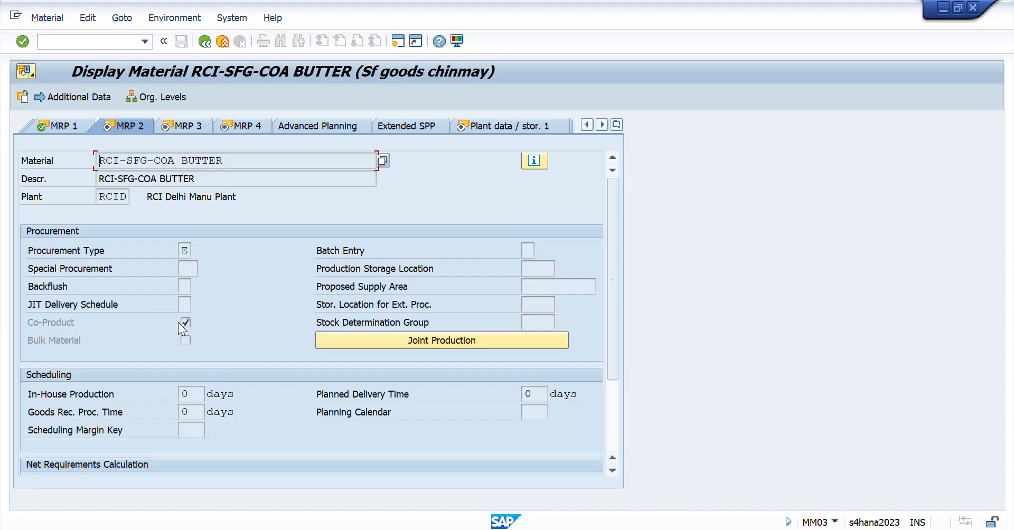
- Switch to the Excel session workbook and look up the cocoa butter main product rows in the costing table at the sheet's start
{"action": "key", "text": "alt+Tab"}
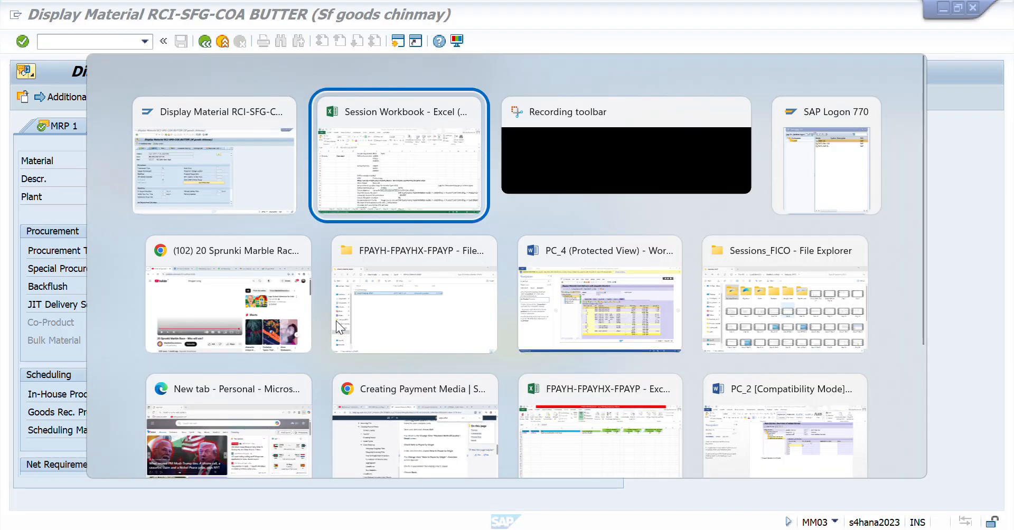
{"action": "key", "text": "ctrl+Up"}
{"action": "key", "text": "ctrl+Home"}
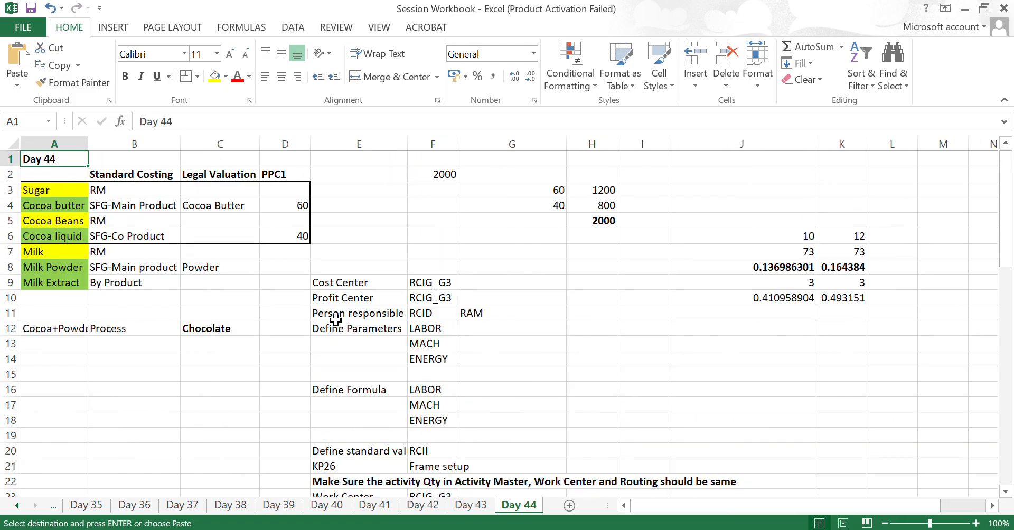
{"action": "key", "text": "ctrl+Down"}
{"action": "key", "text": "Down"}
{"action": "key", "text": "Right"}
{"action": "key", "text": "Right"}
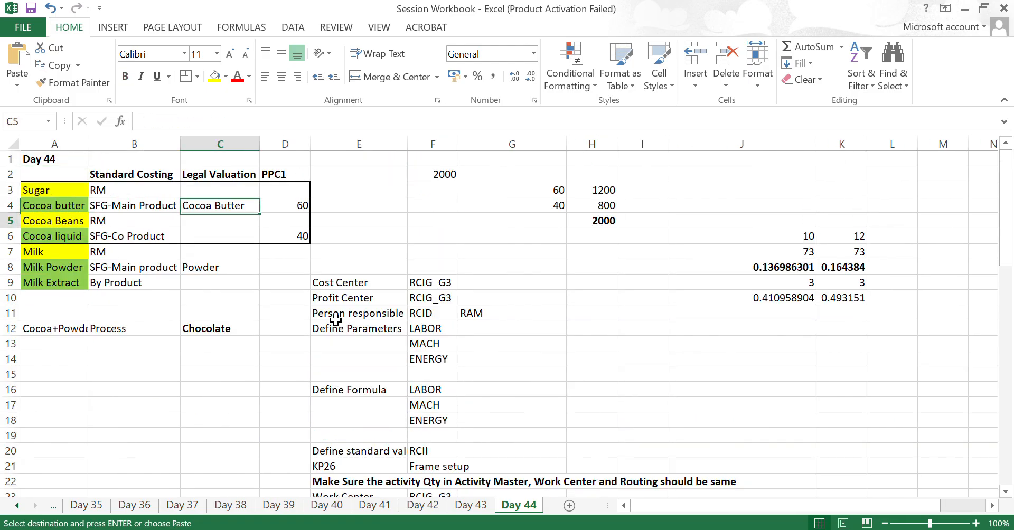
- Compare the cocoa liquid co-product row with the cocoa butter row in the Day 44 costing table
{"action": "key", "text": "Down"}
{"action": "key", "text": "Down"}
{"action": "key", "text": "Left"}
{"action": "key", "text": "Left"}
{"action": "key", "text": "Right"}
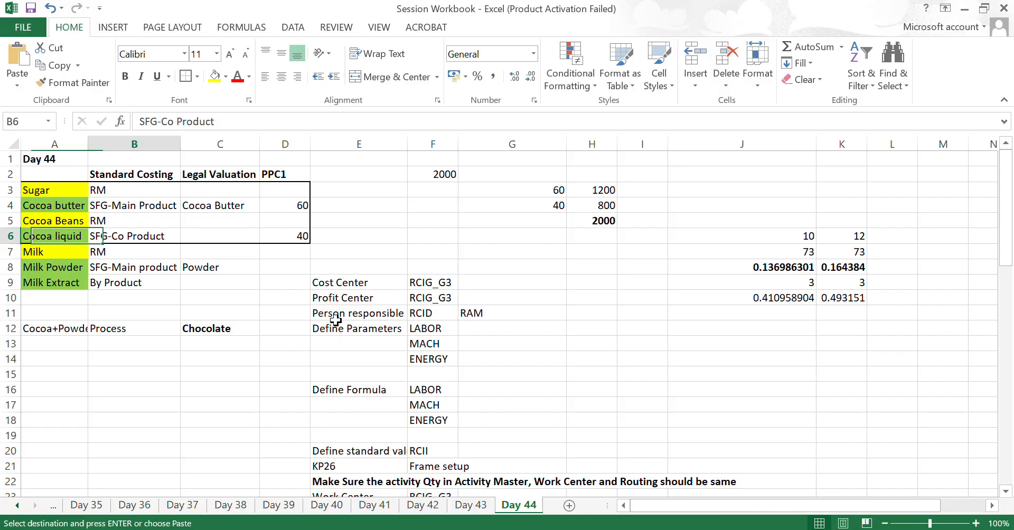
{"action": "key", "text": "Up"}
{"action": "key", "text": "Up"}
{"action": "key", "text": "Left"}
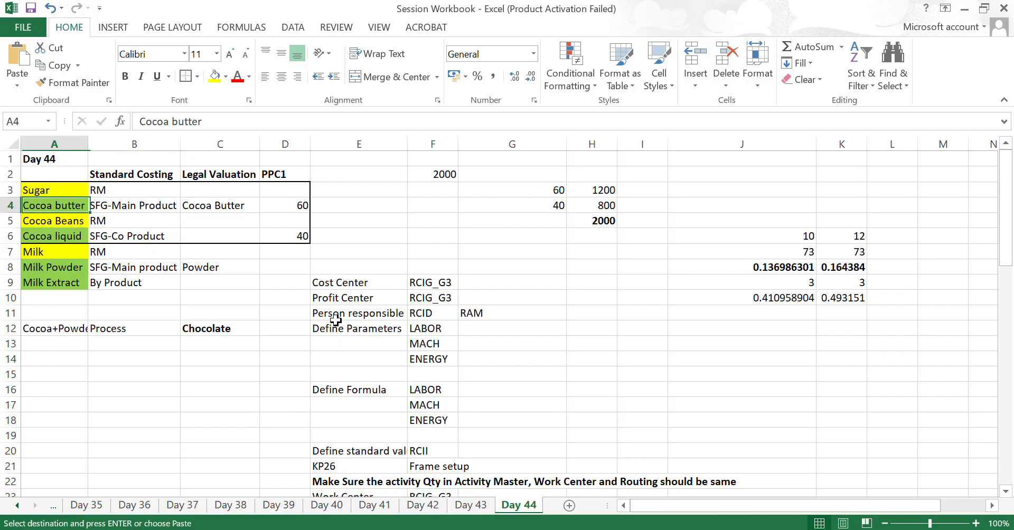
{"action": "key", "text": "Down"}
{"action": "key", "text": "Down"}
- Switch back to SAP, proceed to the MRP 3 view, and check the availability check and strategy group
{"action": "key", "text": "alt+Tab"}
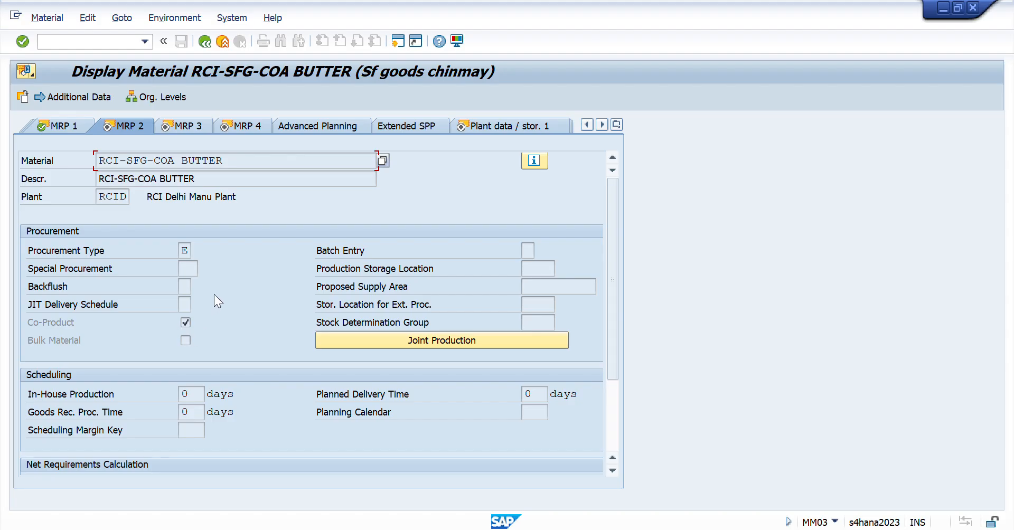
{"action": "key", "text": "Return"}
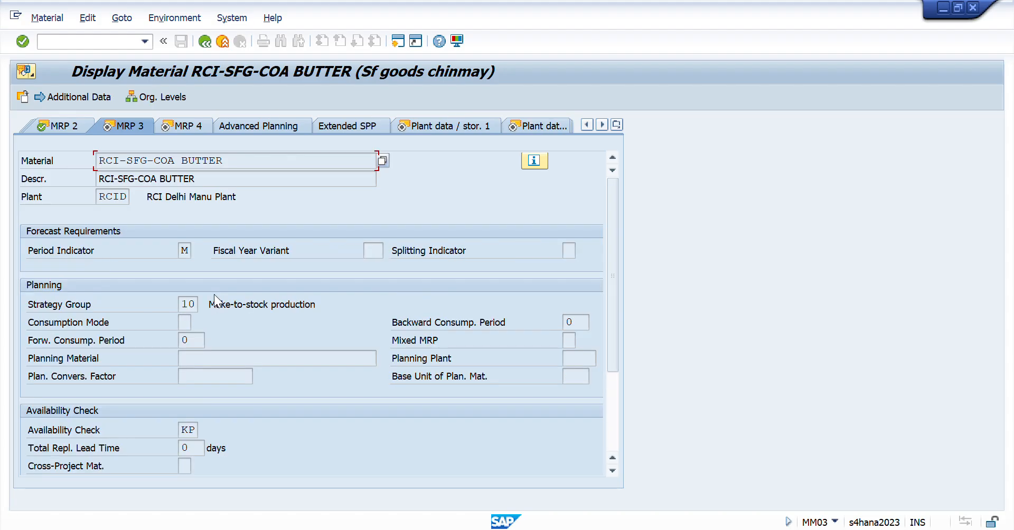
{"action": "double_click", "coordinate": [188, 430]}
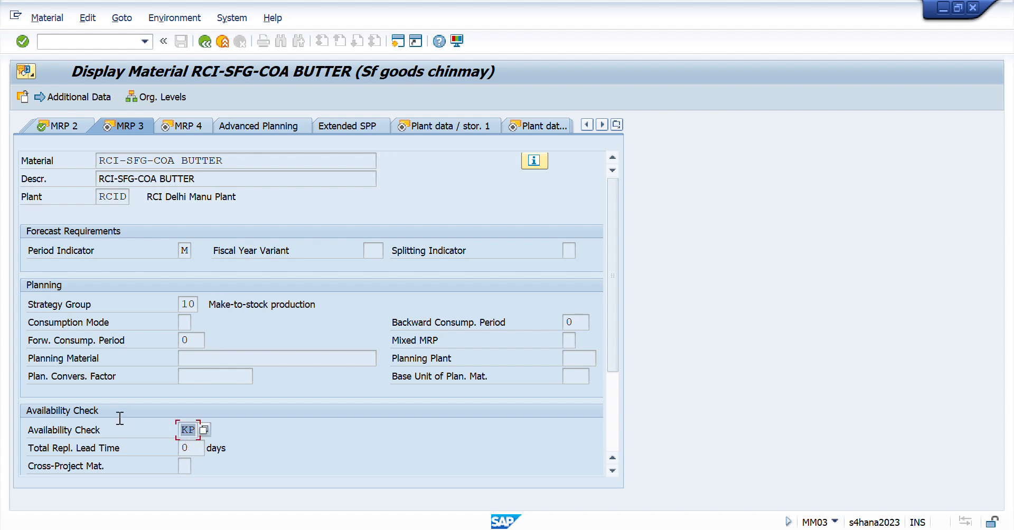
{"action": "double_click", "coordinate": [187, 304]}
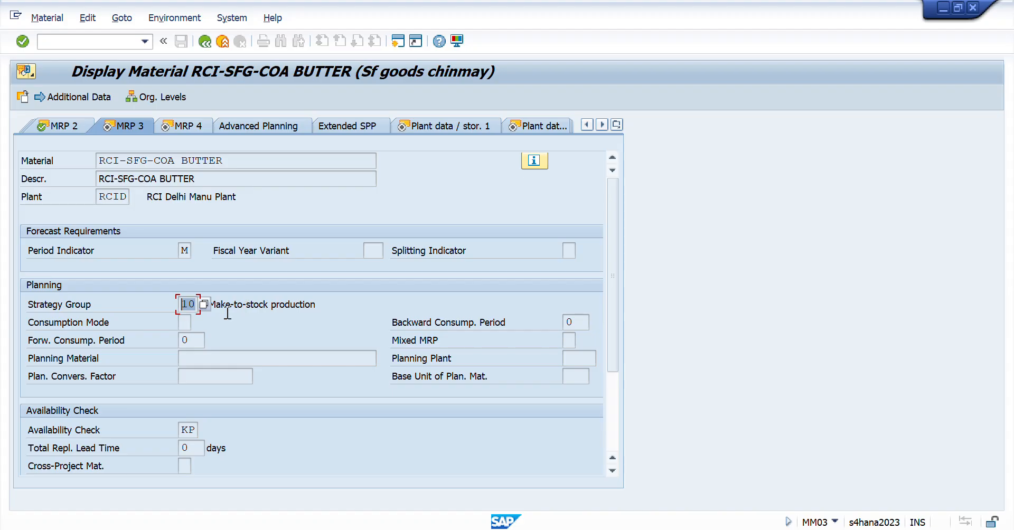
{"action": "left_click", "coordinate": [195, 305]}
- Proceed through MRP 4 and Plant data / stor. 1 to Plant data / stor. 2 and check the profit center
{"action": "key", "text": "Return"}
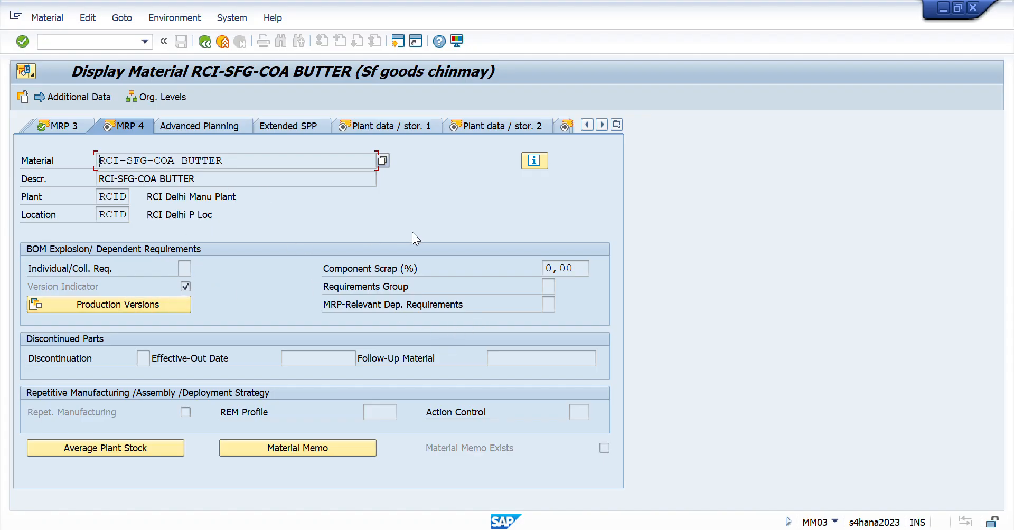
{"action": "key", "text": "Return"}
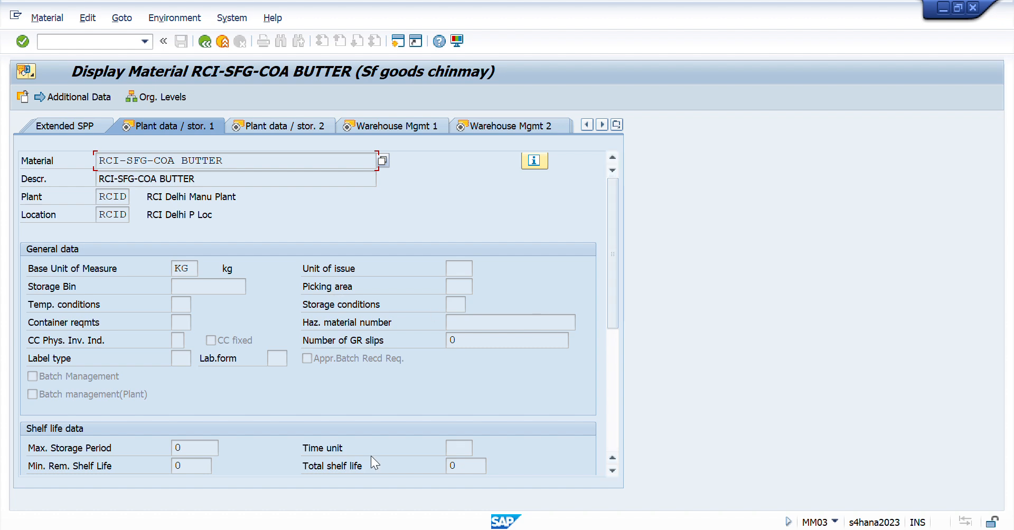
{"action": "key", "text": "Return"}
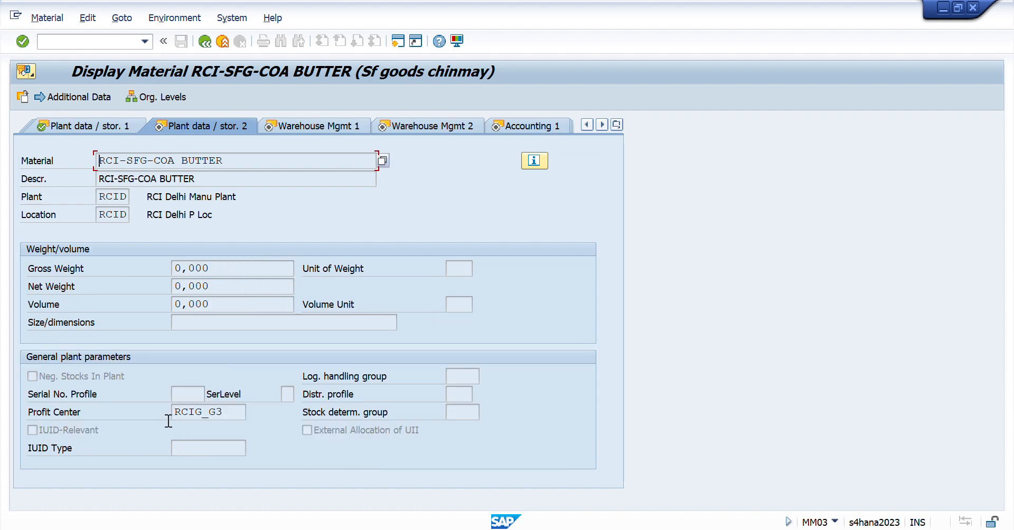
{"action": "left_click", "coordinate": [238, 415]}
{"action": "left_click_drag", "start_coordinate": [238, 415], "coordinate": [4, 429]}
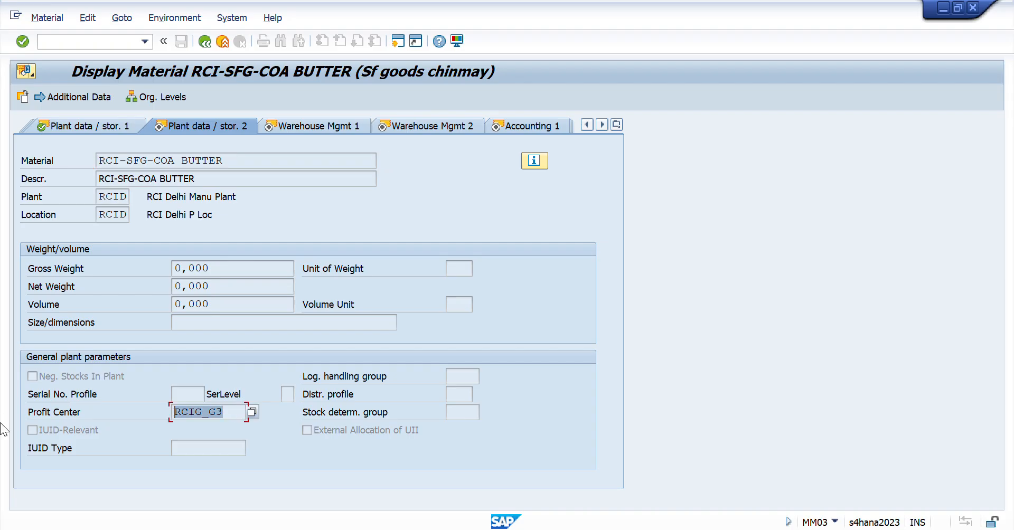
- Proceed through the two Warehouse Mgmt views to Accounting 1 and check the valuation class
{"action": "key", "text": "Return"}
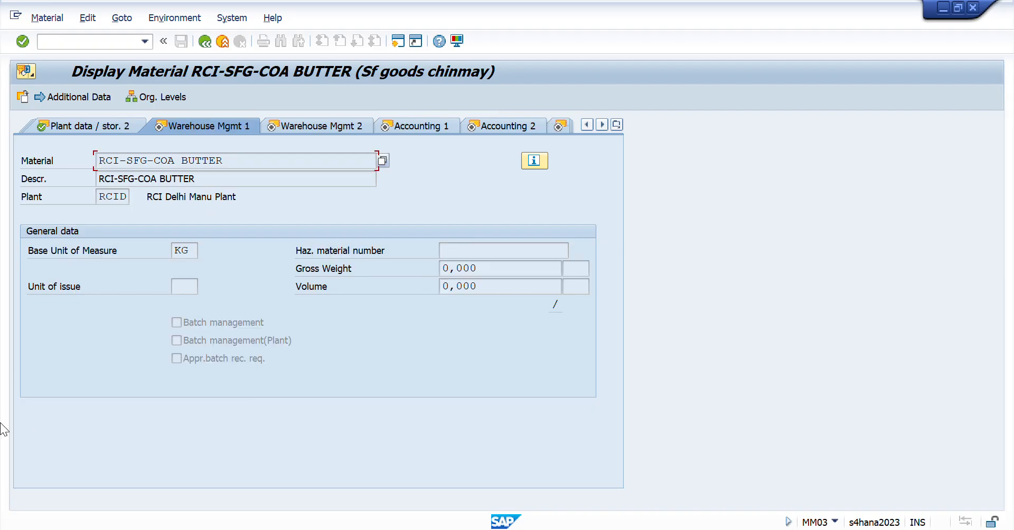
{"action": "key", "text": "Return"}
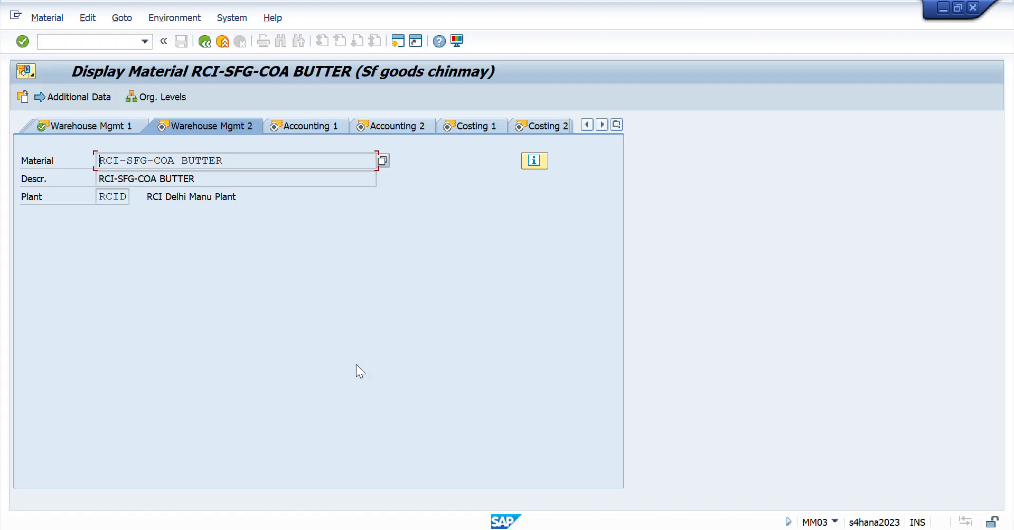
{"action": "key", "text": "Return"}
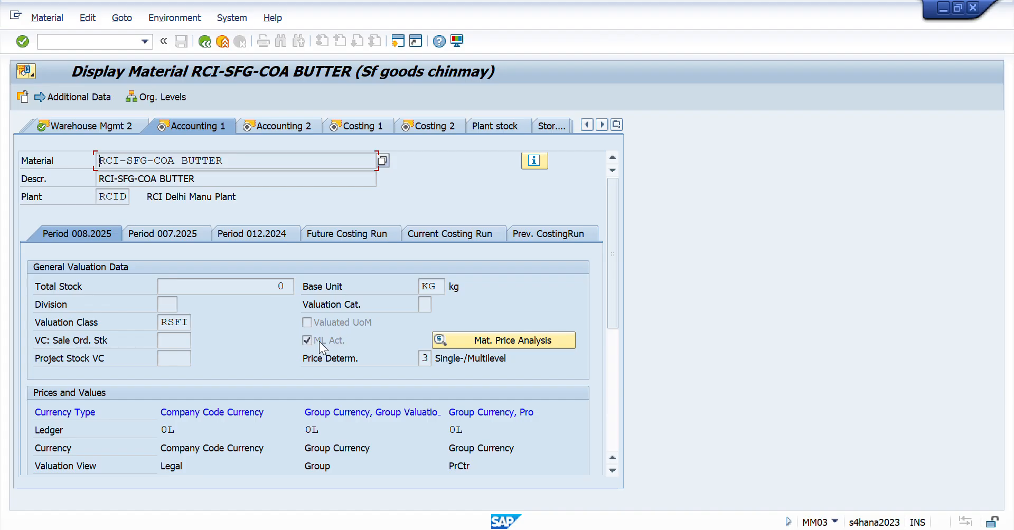
{"action": "double_click", "coordinate": [186, 322]}
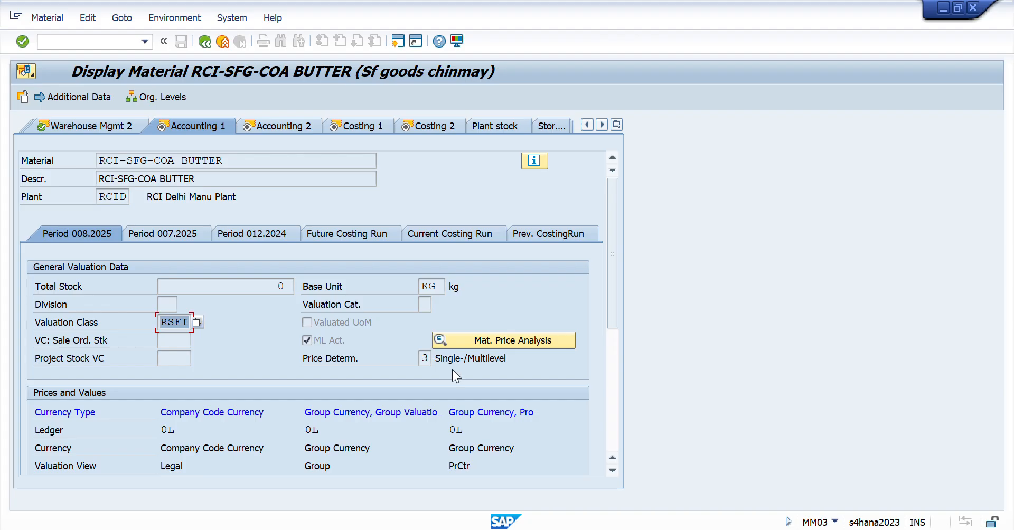
- Review the prices and values in Accounting 1, including the standard price in company code currency
{"action": "left_click_drag", "start_coordinate": [612, 295], "coordinate": [609, 364]}
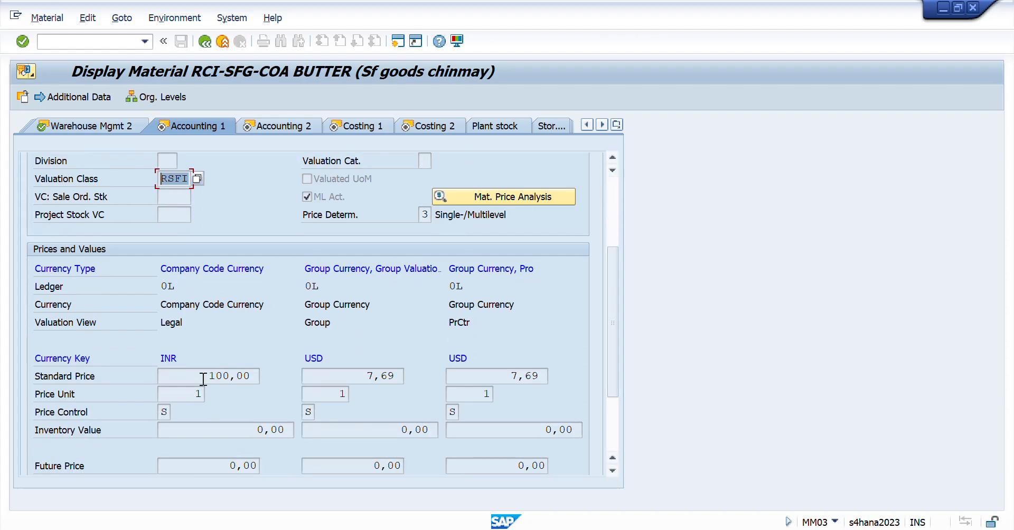
{"action": "left_click_drag", "start_coordinate": [203, 377], "coordinate": [282, 385]}
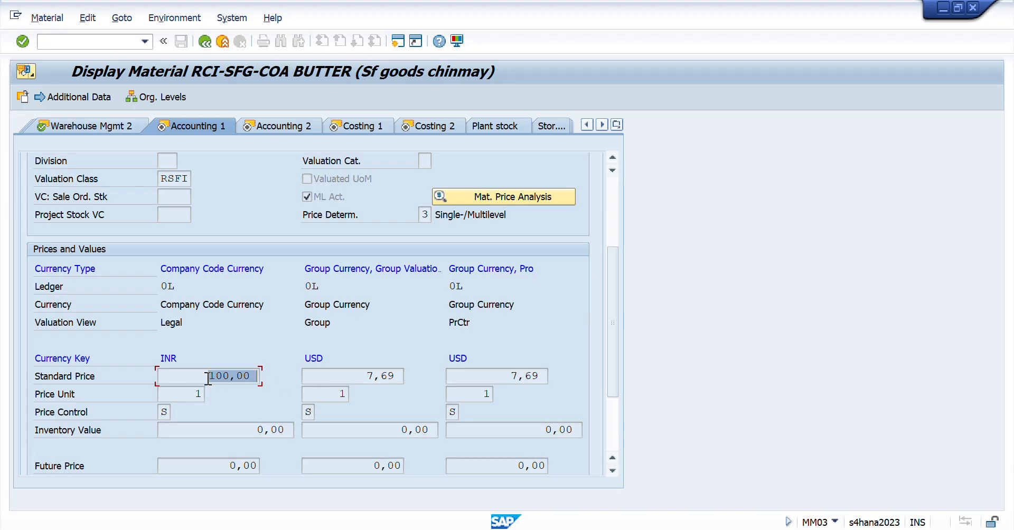
{"action": "left_click_drag", "start_coordinate": [611, 331], "coordinate": [610, 351]}
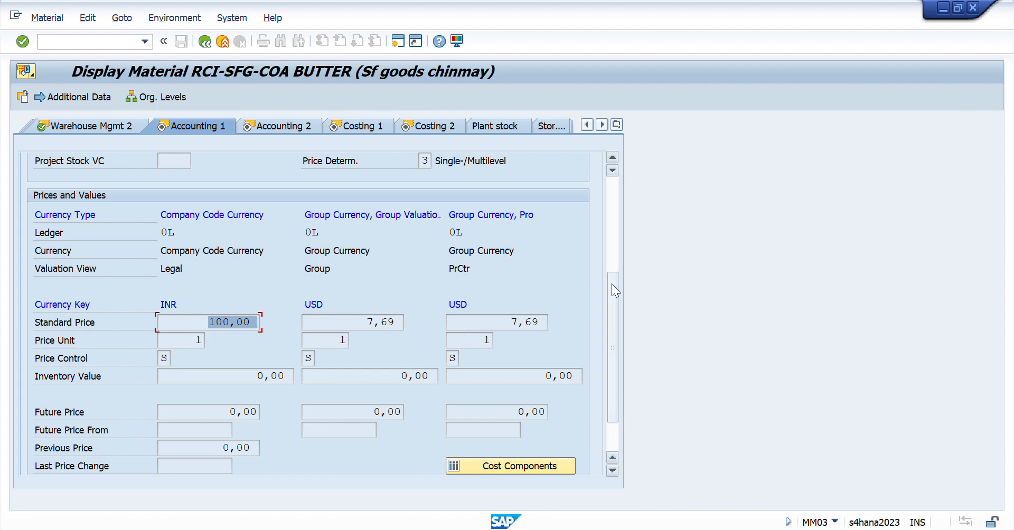
{"action": "left_click_drag", "start_coordinate": [614, 309], "coordinate": [607, 218]}
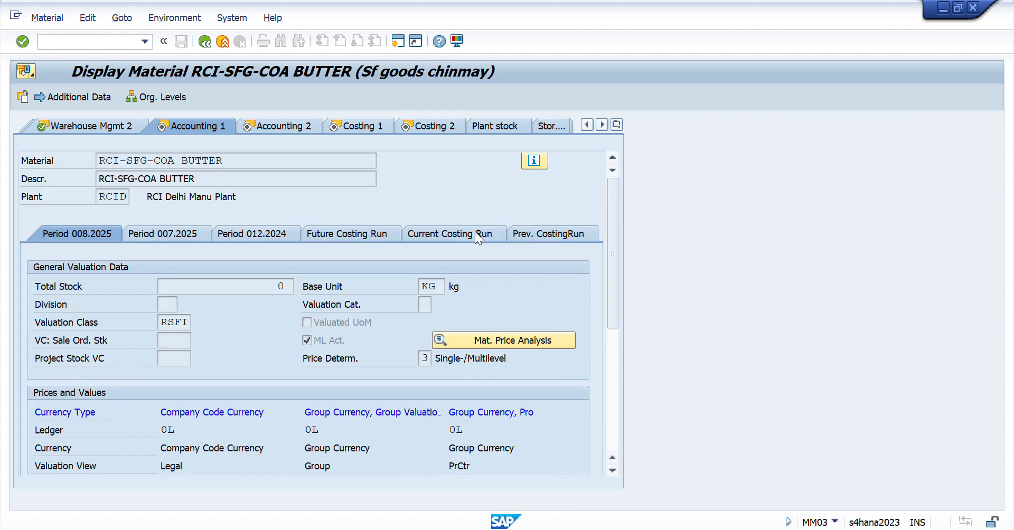
- Proceed through Accounting 2 to the Costing 1 view and check the overhead group
{"action": "key", "text": "Return"}
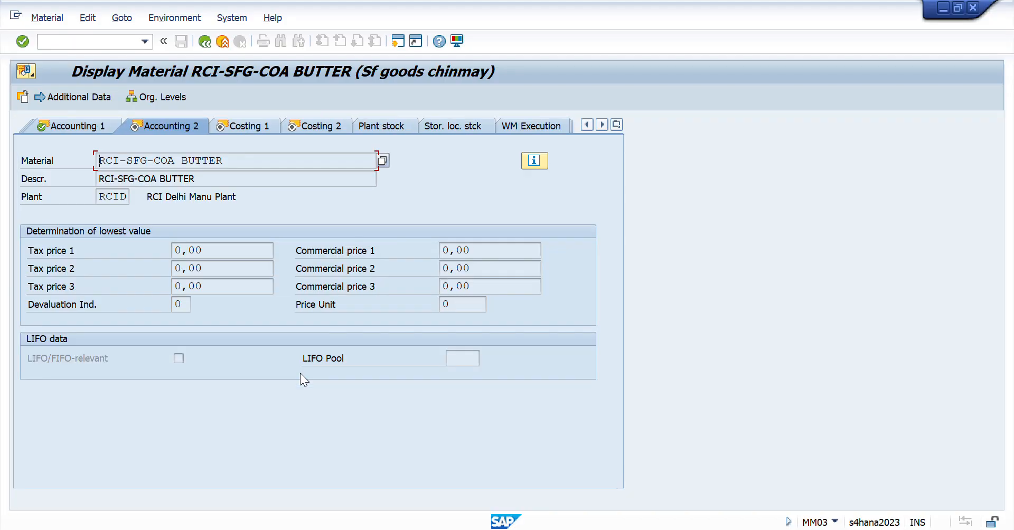
{"action": "key", "text": "Return"}
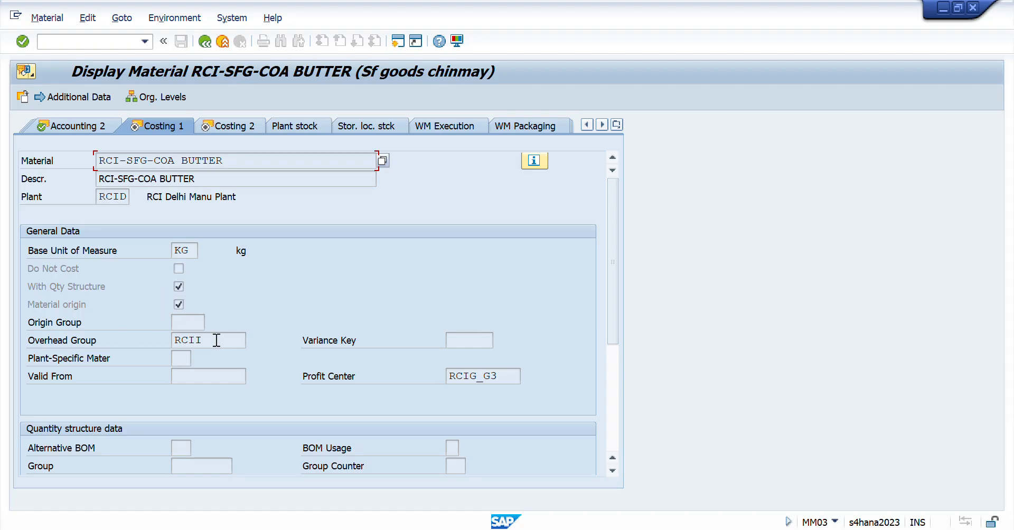
{"action": "left_click_drag", "start_coordinate": [214, 340], "coordinate": [124, 343]}
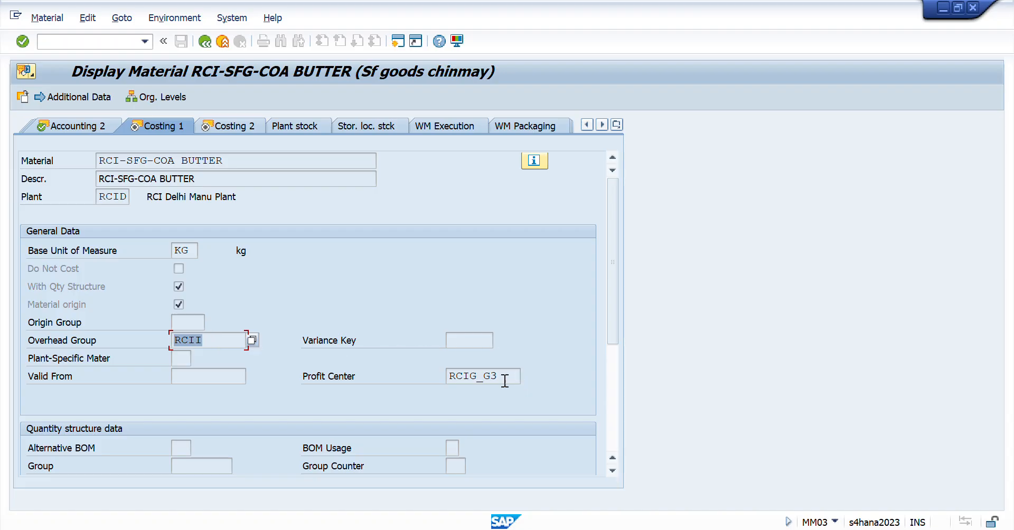
- Switch to the Excel session workbook and open its Day 35 sheet
{"action": "mouse_move", "coordinate": [541, 525]}
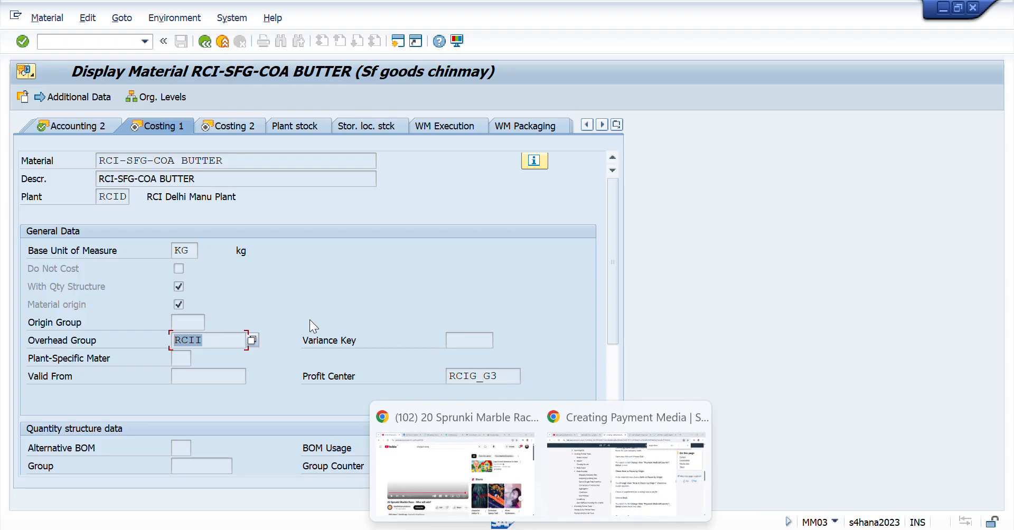
{"action": "left_click", "coordinate": [337, 480]}
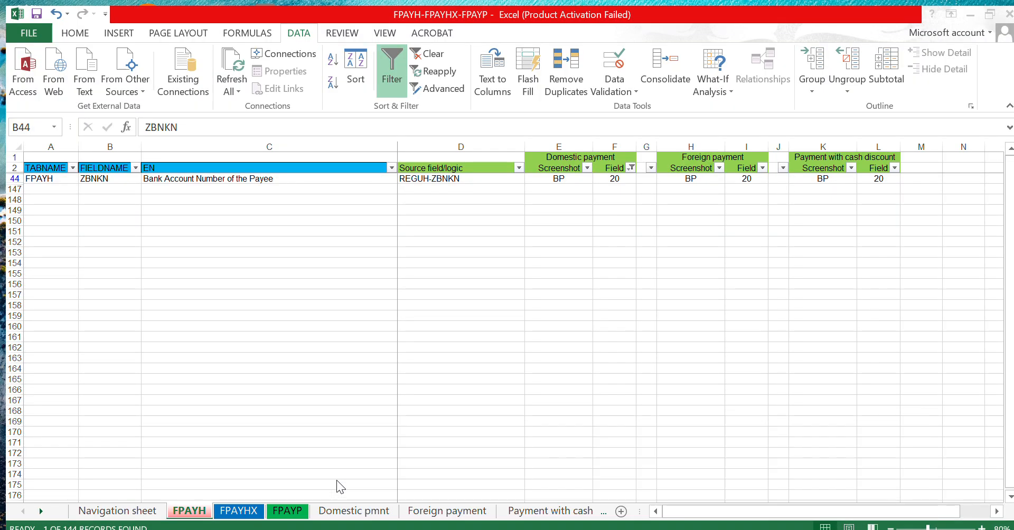
{"action": "mouse_move", "coordinate": [560, 483]}
{"action": "left_click", "coordinate": [648, 472]}
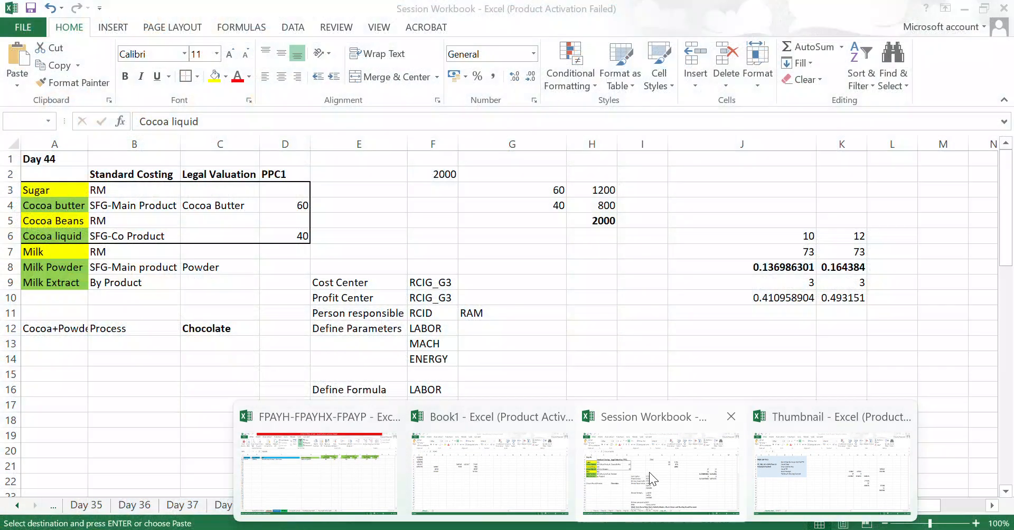
{"action": "left_click", "coordinate": [93, 506]}
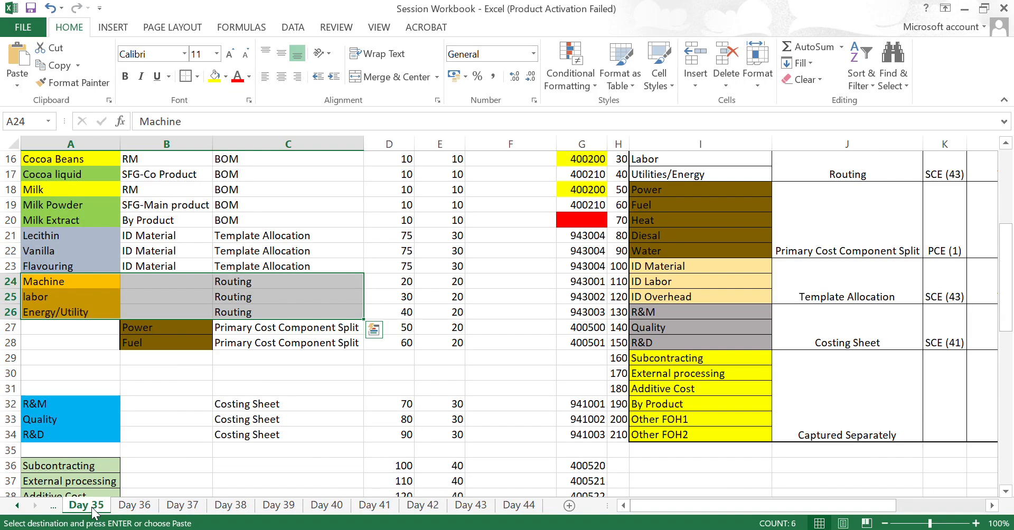
- Look up the R&M, Quality and R&D rows assigned to the costing sheet and select their names
{"action": "left_click", "coordinate": [68, 348]}
{"action": "key", "text": "Down"}
{"action": "key", "text": "Down"}
{"action": "key", "text": "Down"}
{"action": "key", "text": "Down"}
{"action": "key", "text": "Down"}
{"action": "key", "text": "Down"}
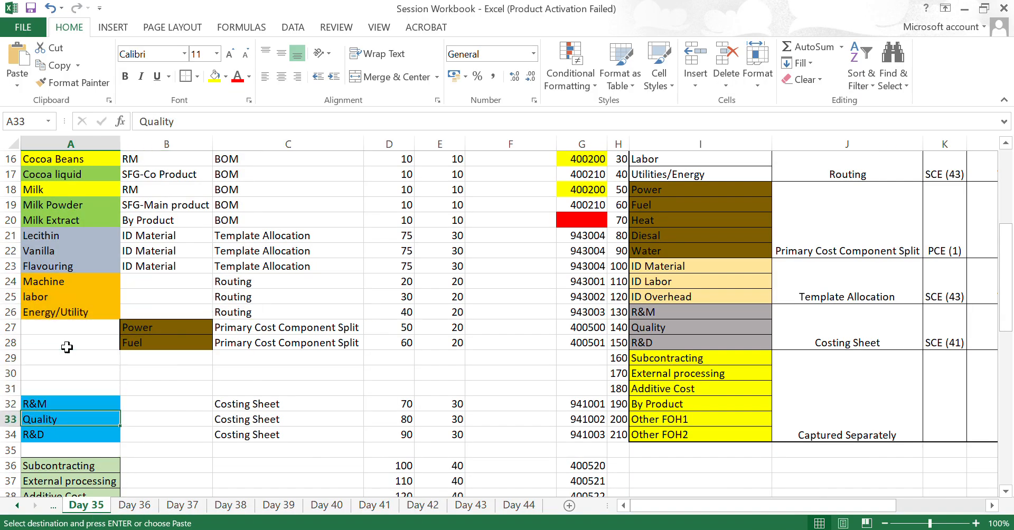
{"action": "key", "text": "Up"}
{"action": "key", "text": "Up"}
{"action": "key", "text": "shift+Down"}
{"action": "key", "text": "shift+Down"}
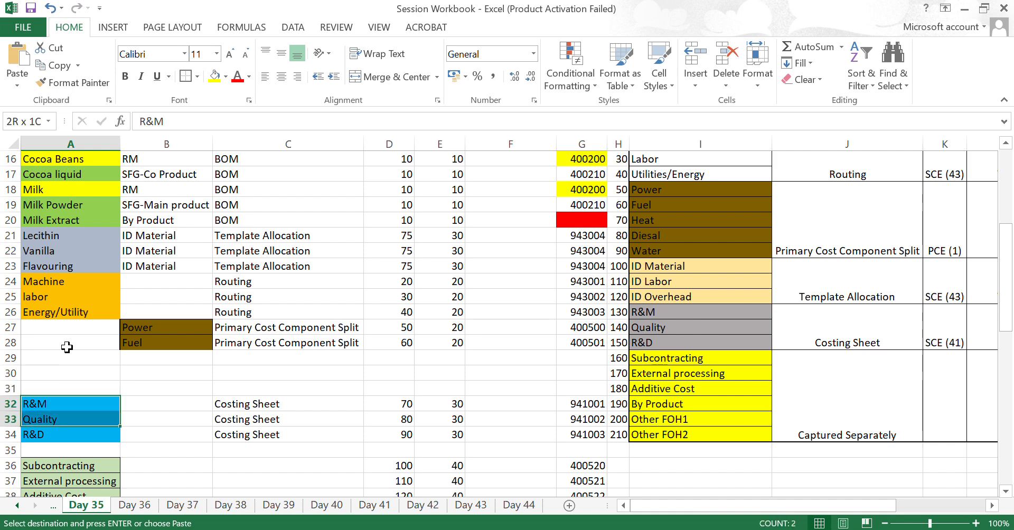
{"action": "key", "text": "ctrl+v"}
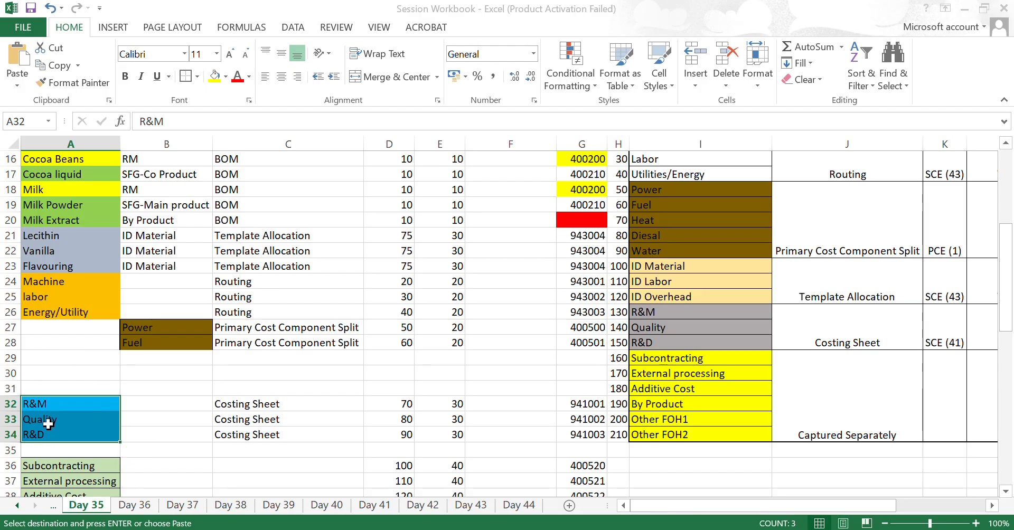
- Return to the material display in SAP, proceed to the Costing 2 view, and check the current standard price
{"action": "key", "text": "alt+Tab"}
{"action": "key", "text": "alt+Tab"}
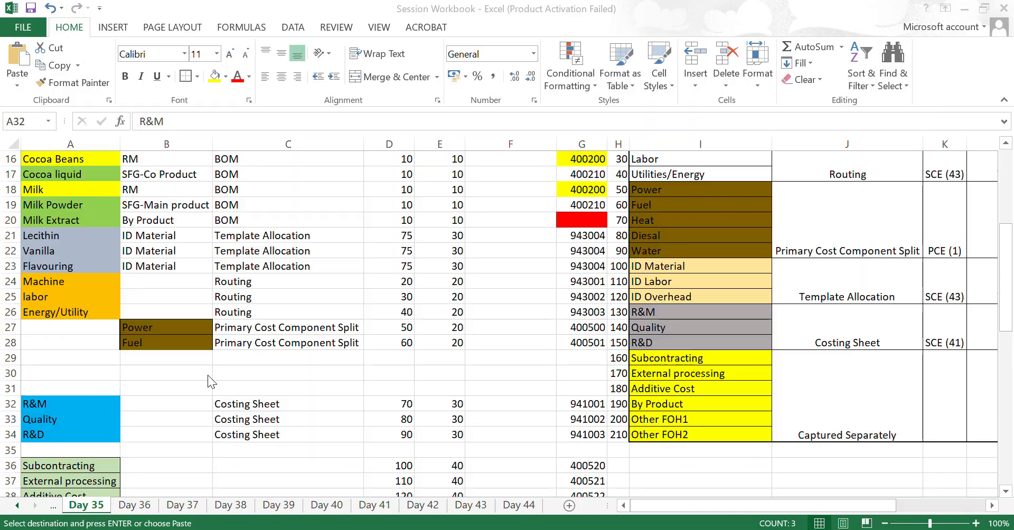
{"action": "key", "text": "alt+Tab"}
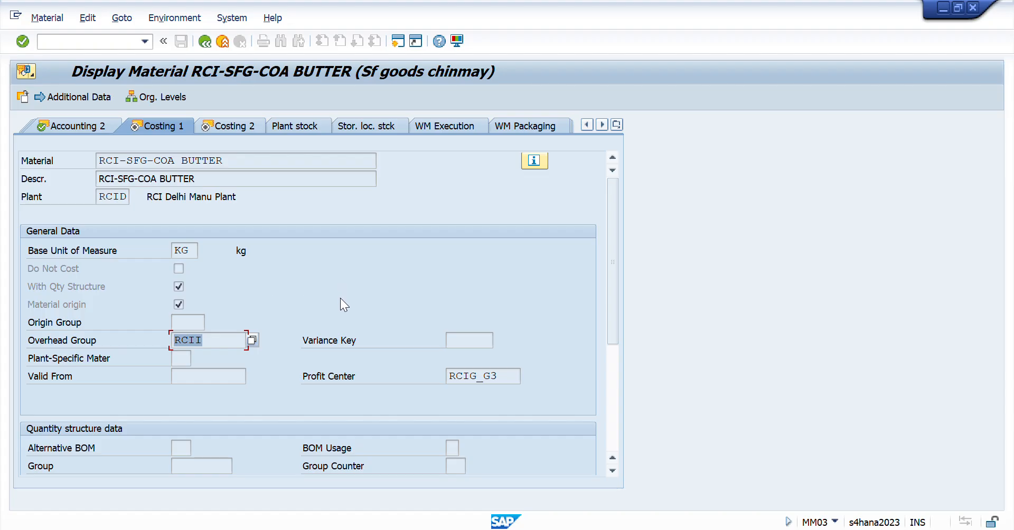
{"action": "key", "text": "Return"}
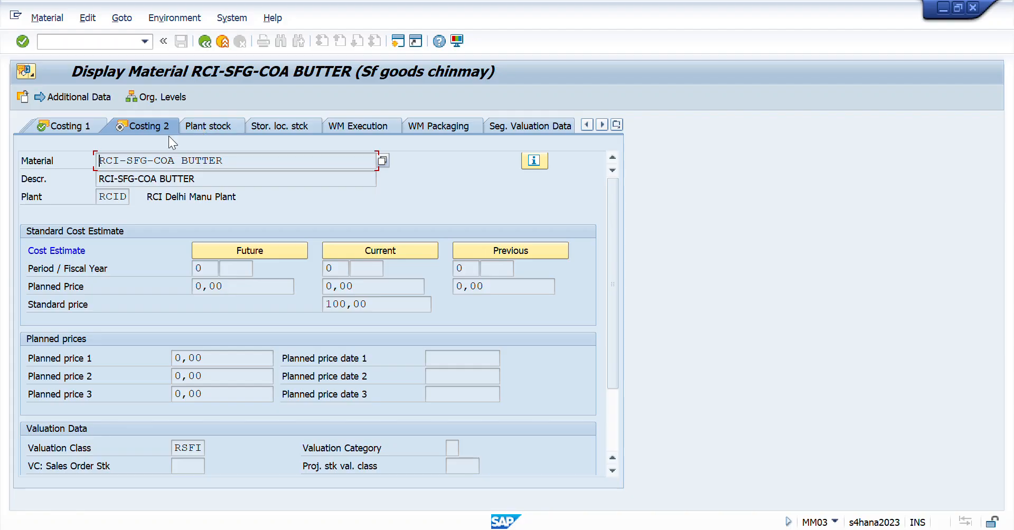
{"action": "left_click", "coordinate": [382, 304]}
{"action": "left_click_drag", "start_coordinate": [385, 303], "coordinate": [277, 299]}
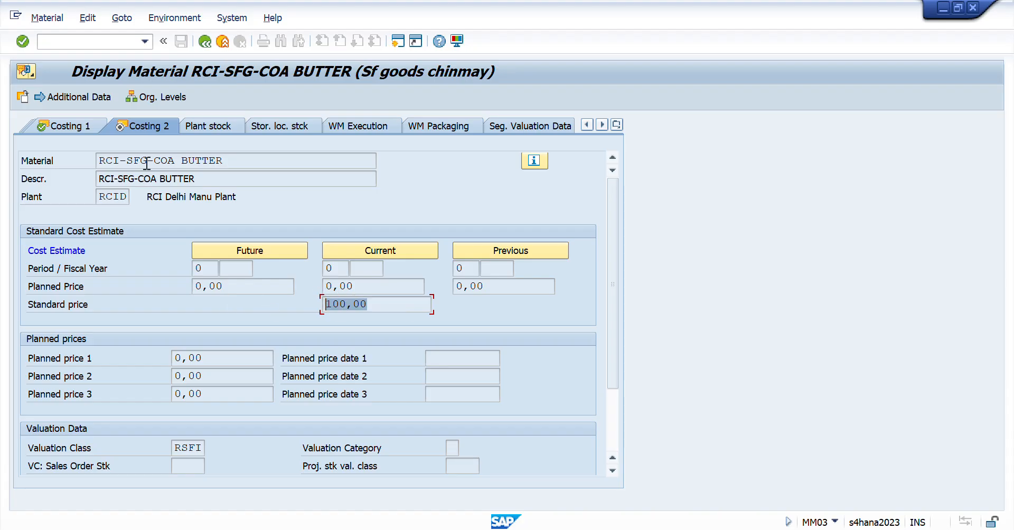
- Check the material number in Costing 2, and restart the Display Material transaction with /nmm03
{"action": "left_click_drag", "start_coordinate": [232, 160], "coordinate": [86, 157]}
{"action": "key", "text": "ctrl+c"}
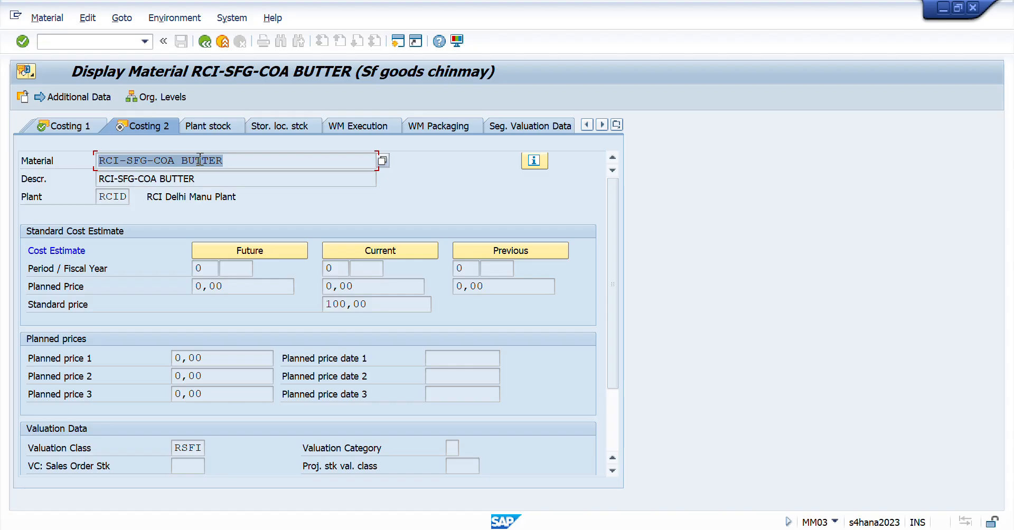
{"action": "left_click_drag", "start_coordinate": [226, 159], "coordinate": [88, 158]}
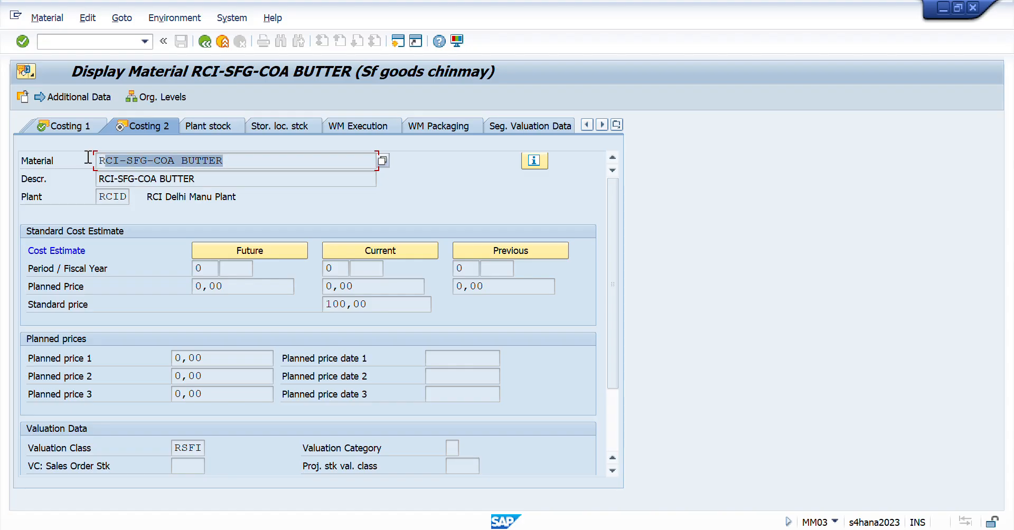
{"action": "left_click", "coordinate": [112, 40]}
{"action": "type", "text": "/nmm03"}
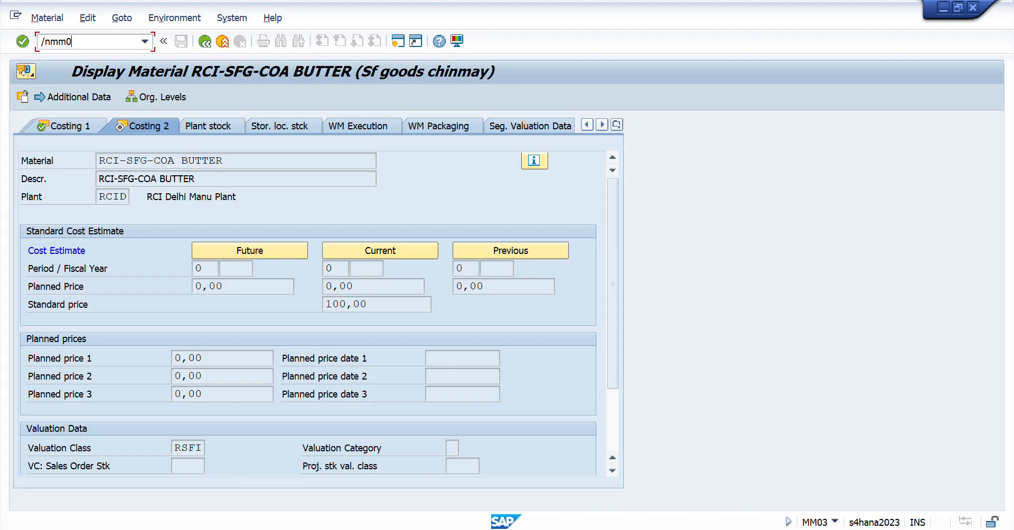
{"action": "key", "text": "Return"}
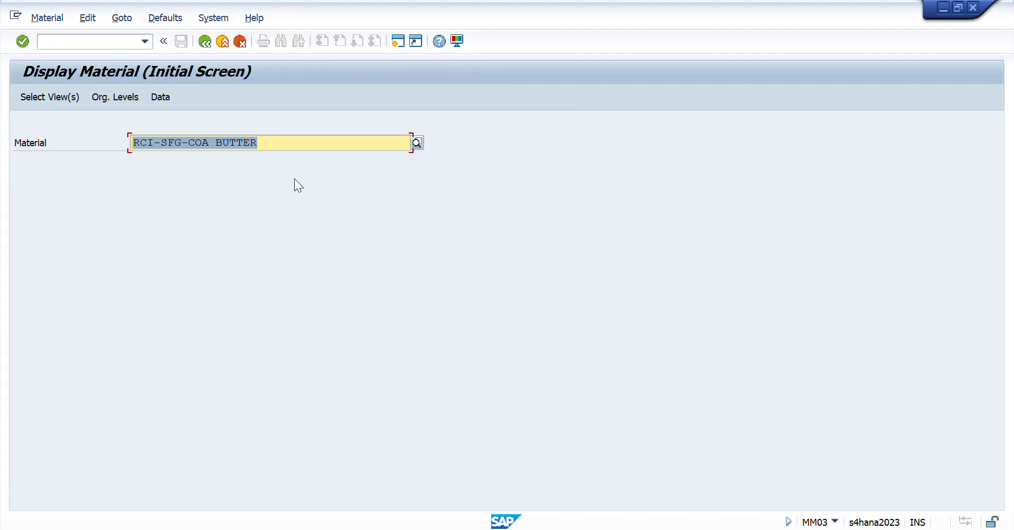
- Enter RCI-SFG-COA LIQUID as the material to display
{"action": "key", "text": "ctrl+v"}
{"action": "key", "text": "ctrl+shift+Left"}
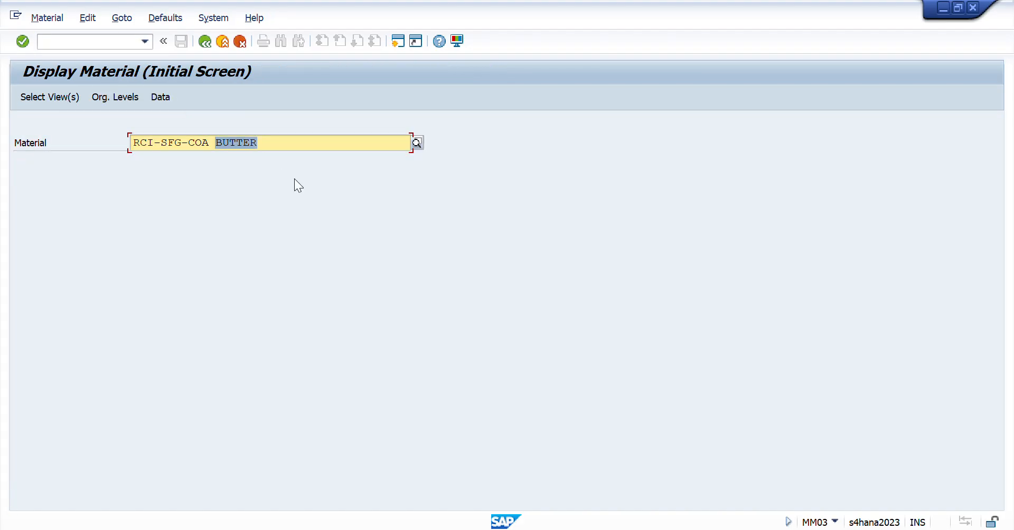
{"action": "type", "text": "li"}
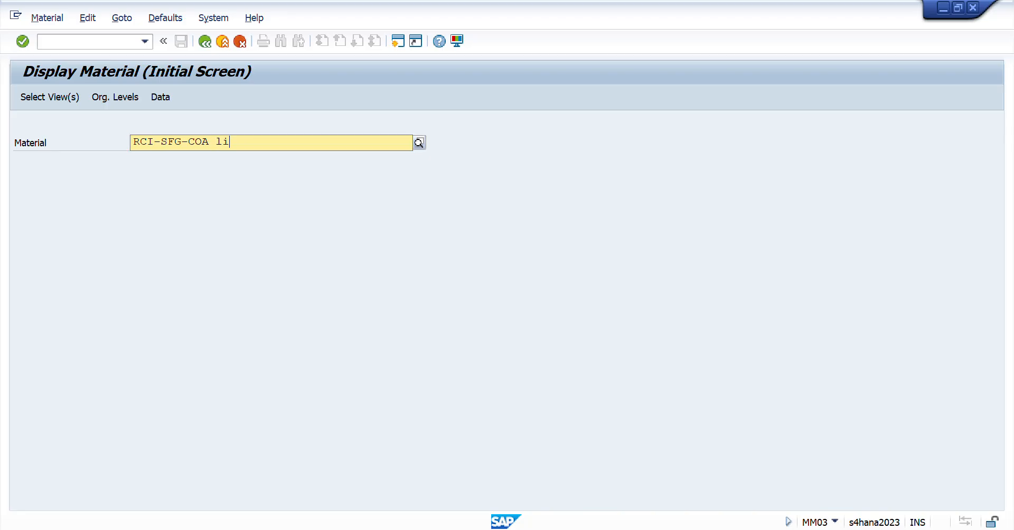
{"action": "key", "text": "Down"}
{"action": "key", "text": "Return"}
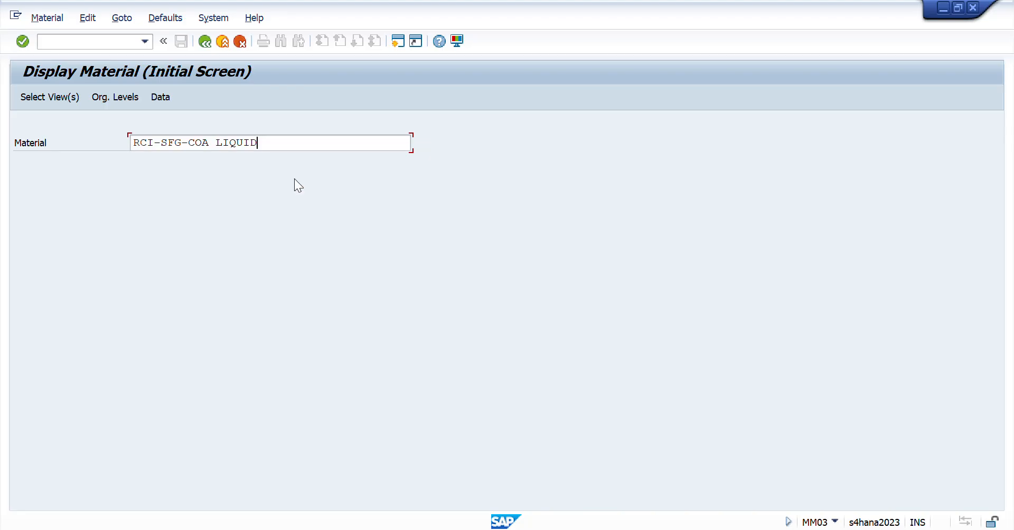
- Accept the preselected views and the RCID organizational levels to open the cocoa liquid material's Basic Data 1 view
{"action": "key", "text": "Return"}
{"action": "key", "text": "Return"}
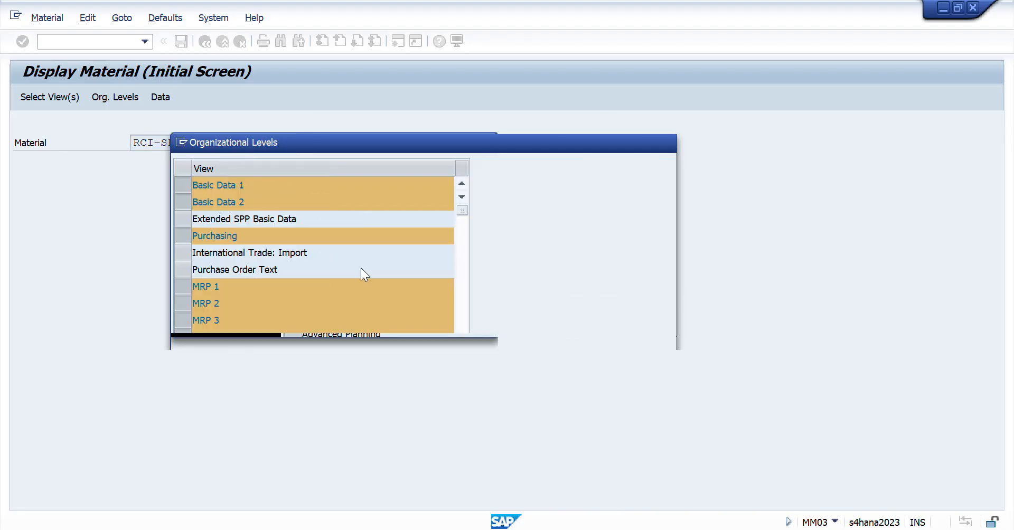
{"action": "key", "text": "Return"}
{"action": "key", "text": "Tab"}
{"action": "key", "text": "Down"}
{"action": "key", "text": "Return"}
{"action": "key", "text": "Return"}
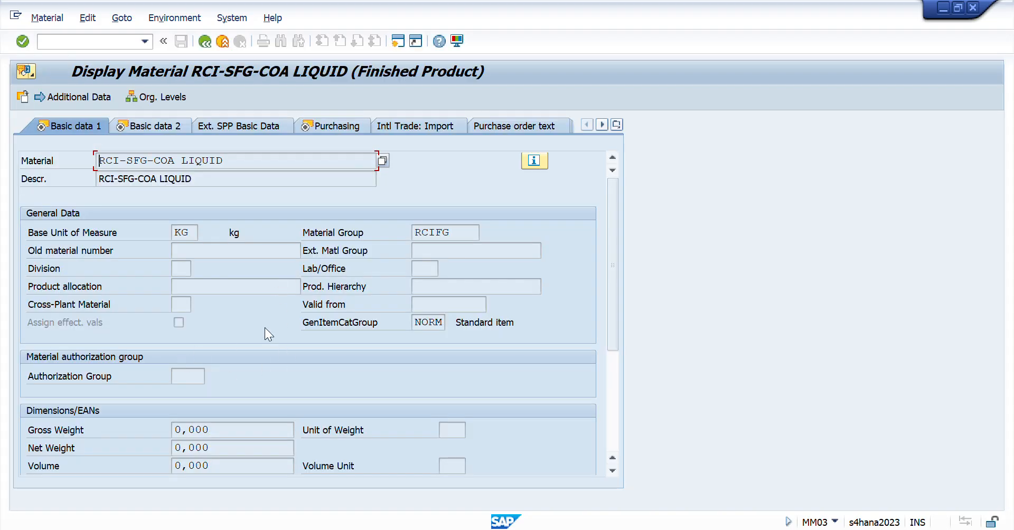
- Proceed through the basic data and purchasing views to MRP 2 and MRP 3, checking the procurement type and availability check
{"action": "key", "text": "Return"}
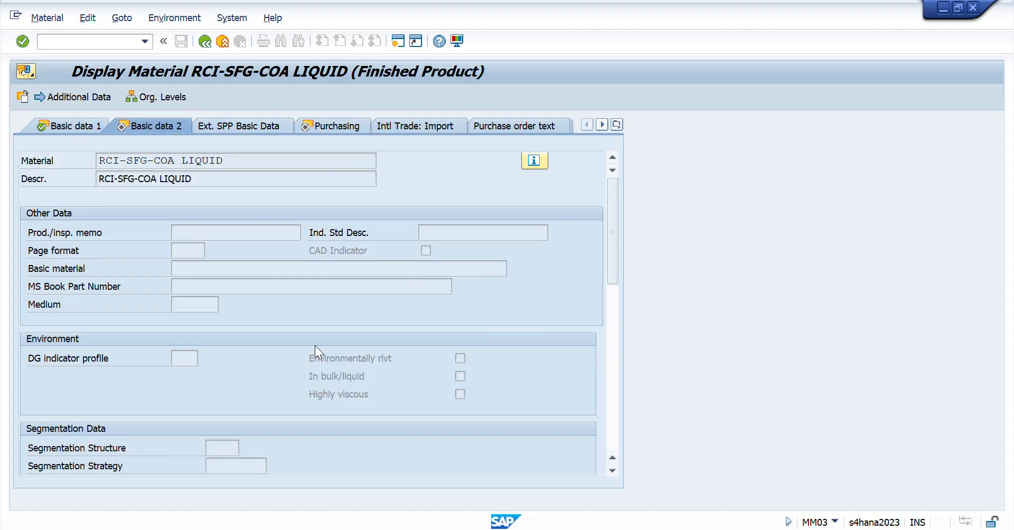
{"action": "key", "text": "Return"}
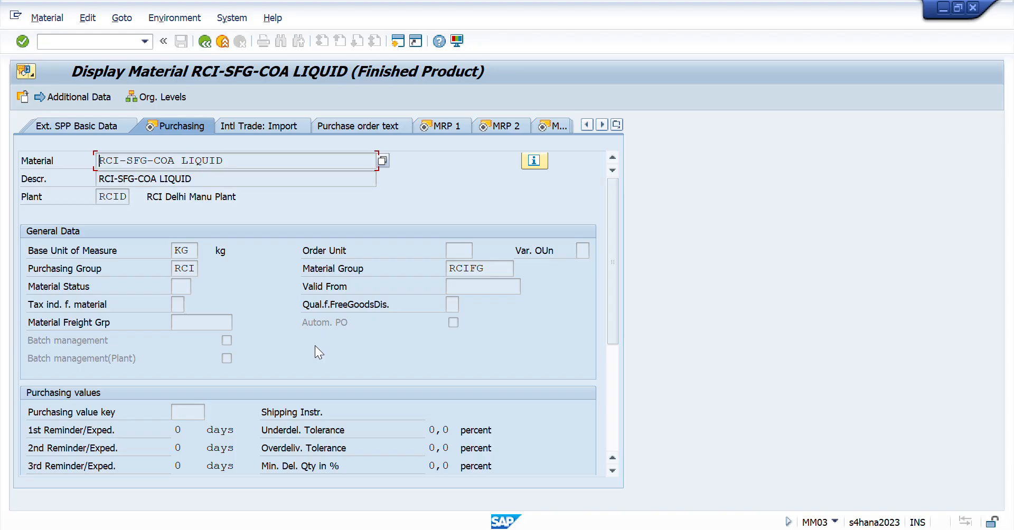
{"action": "key", "text": "Return"}
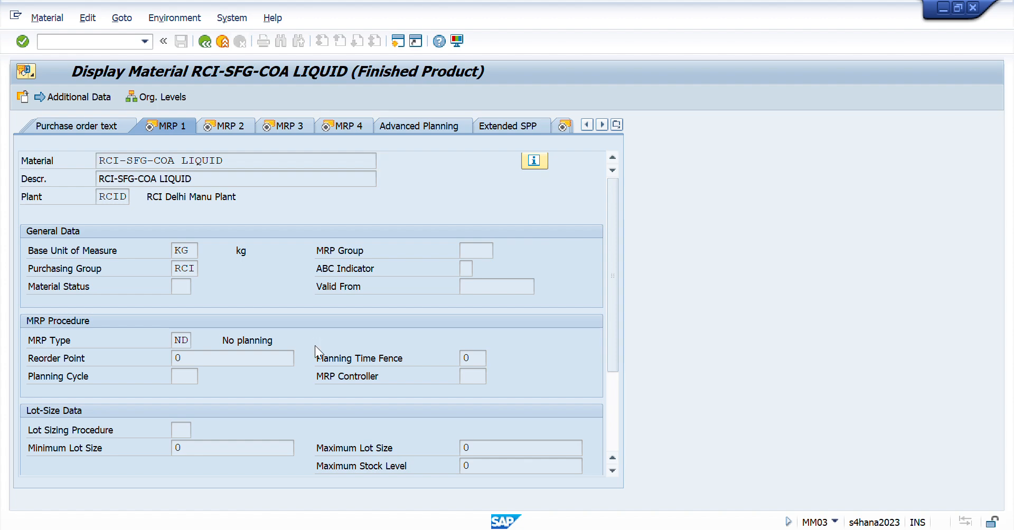
{"action": "key", "text": "Return"}
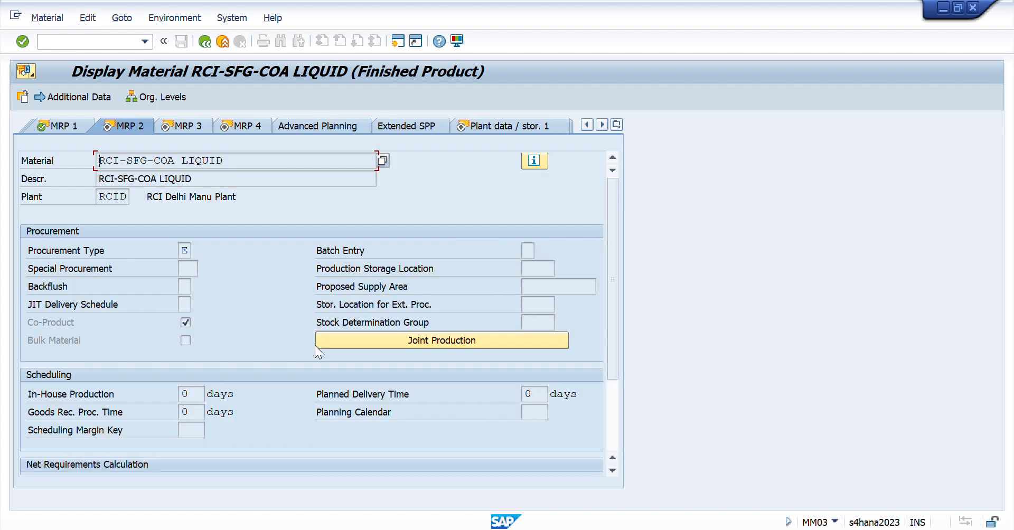
{"action": "left_click", "coordinate": [185, 250]}
{"action": "key", "text": "Return"}
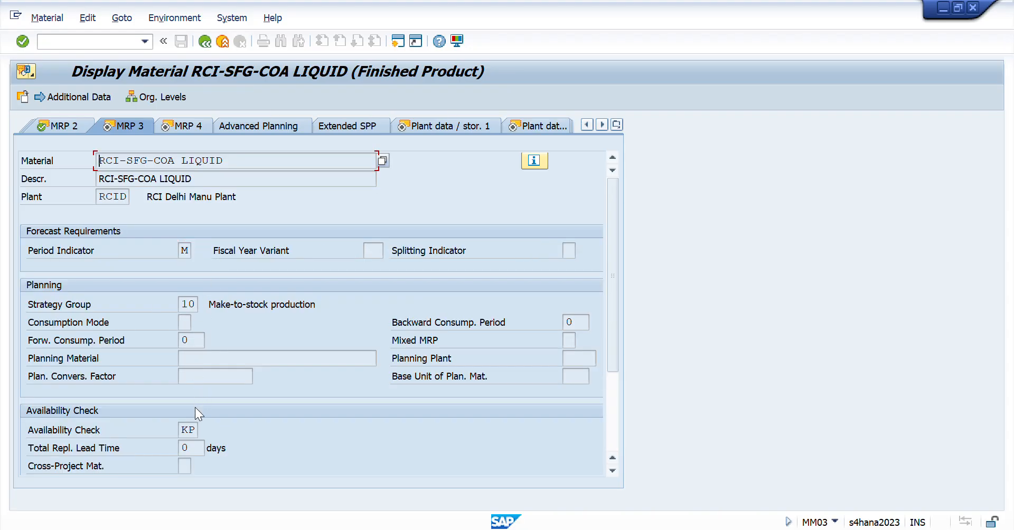
{"action": "double_click", "coordinate": [198, 429]}
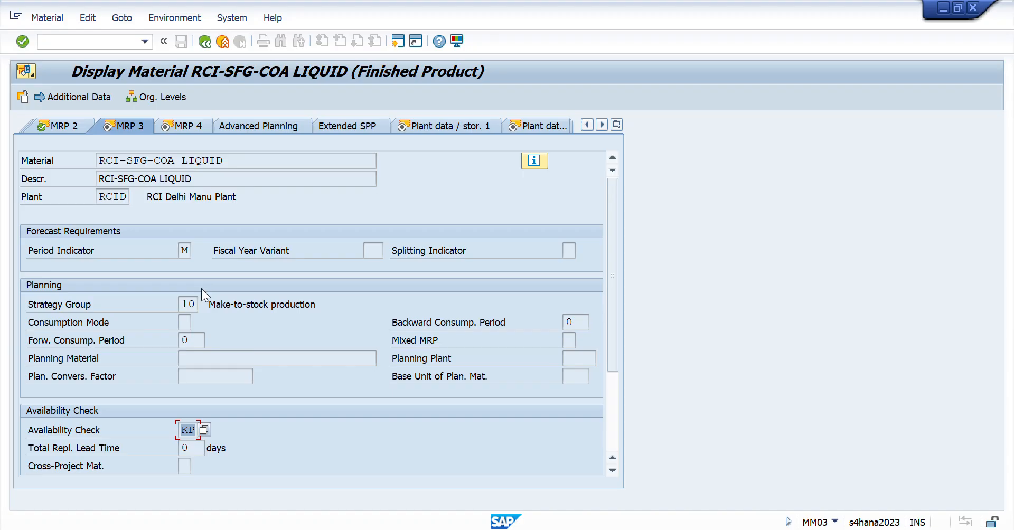
- Proceed to the second plant data and storage view and check the profit center
{"action": "key", "text": "Return"}
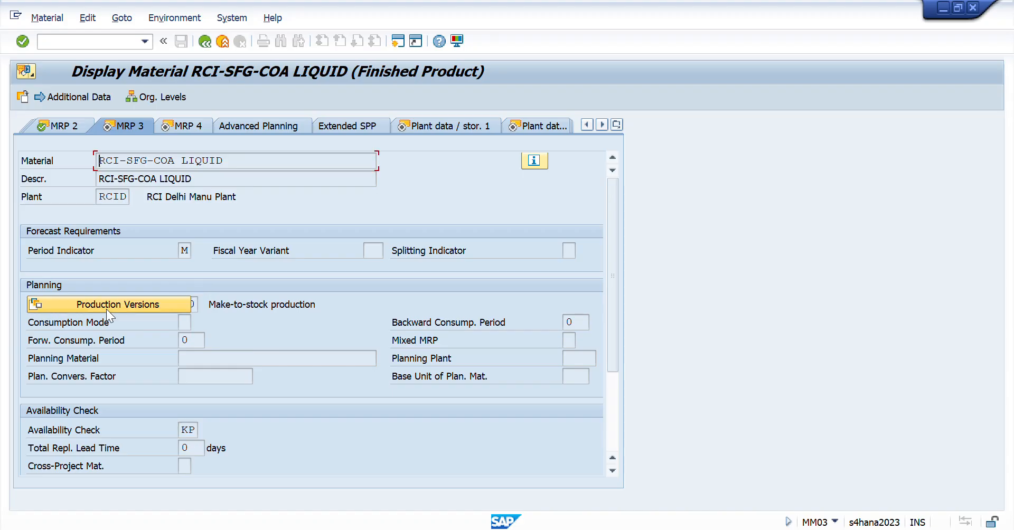
{"action": "key", "text": "Return"}
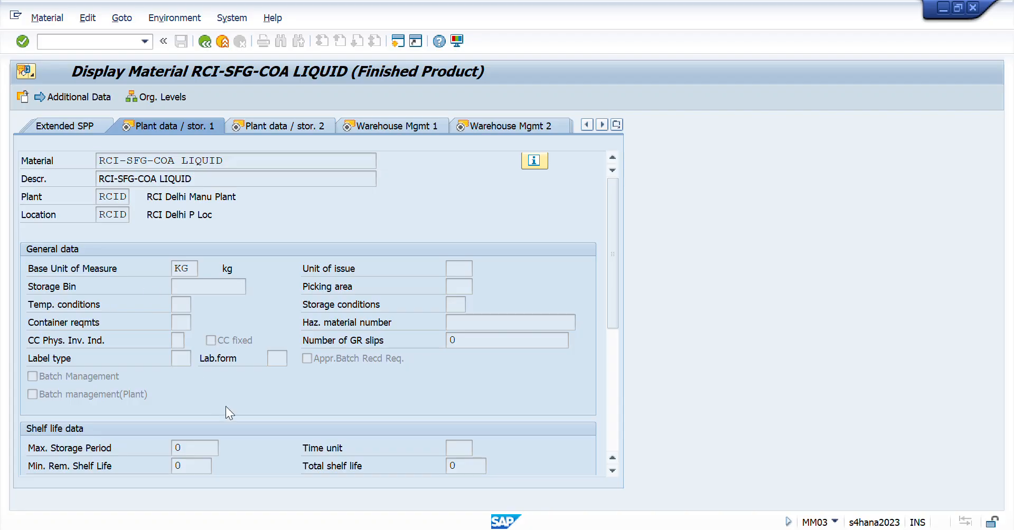
{"action": "key", "text": "Return"}
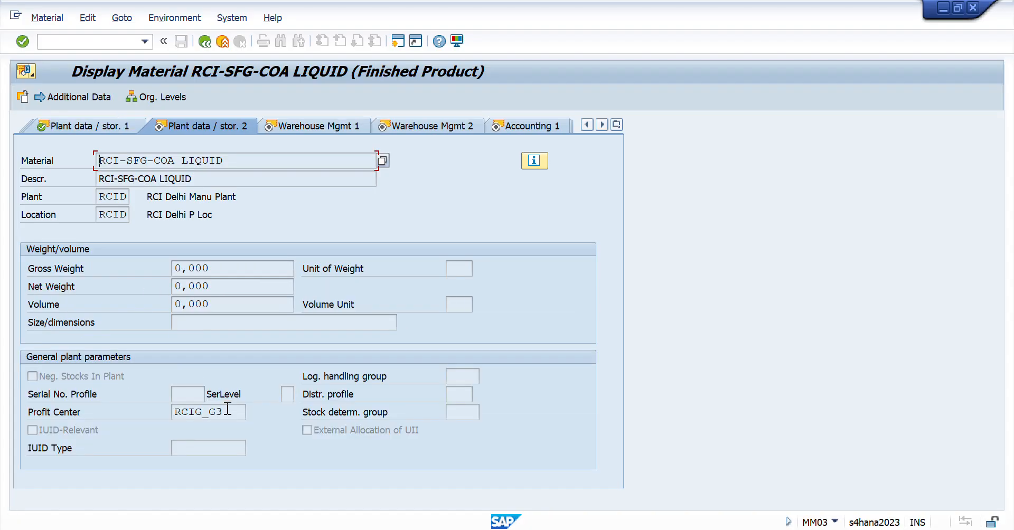
{"action": "left_click_drag", "start_coordinate": [230, 412], "coordinate": [47, 411]}
{"action": "left_click", "coordinate": [47, 411]}
- Proceed through the warehouse management views to Accounting 1 and check the standard price in company code currency
{"action": "key", "text": "Return"}
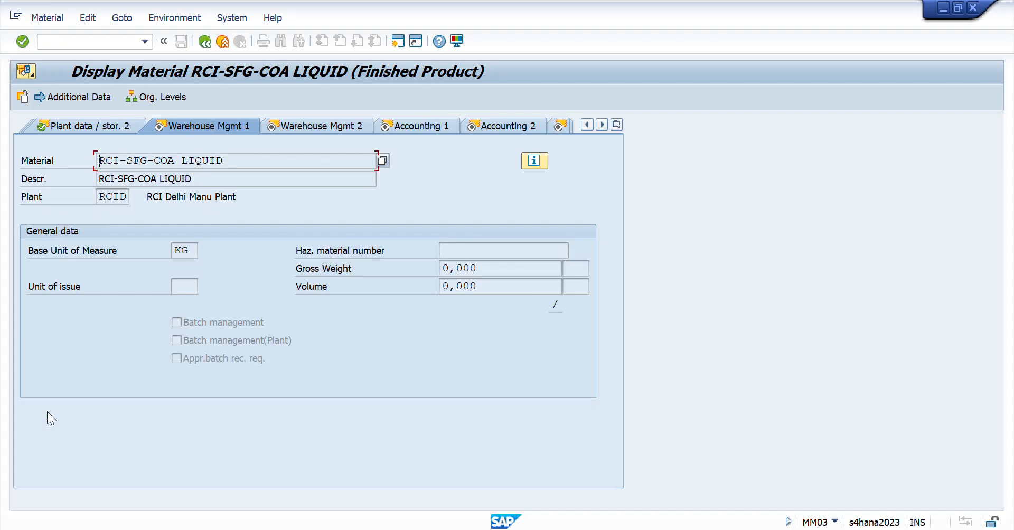
{"action": "key", "text": "Return"}
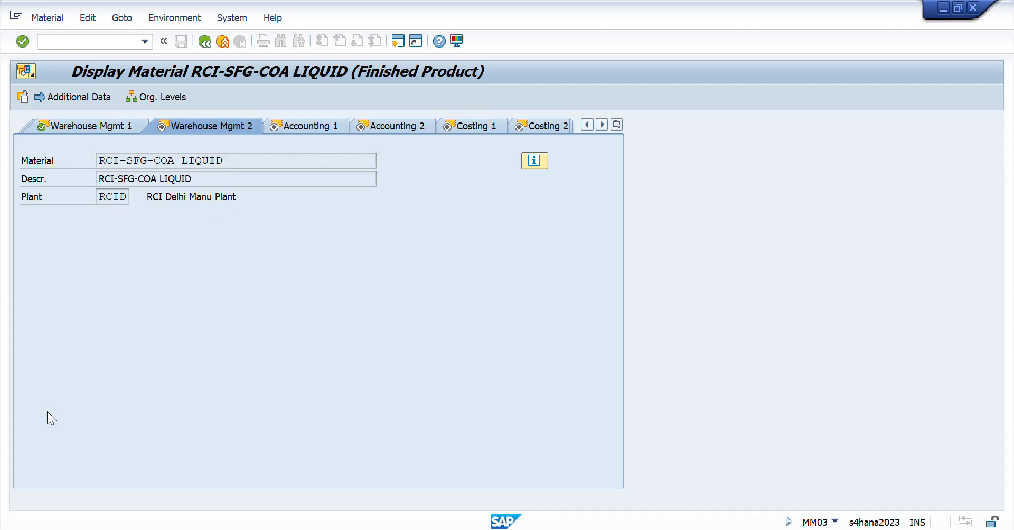
{"action": "key", "text": "Return"}
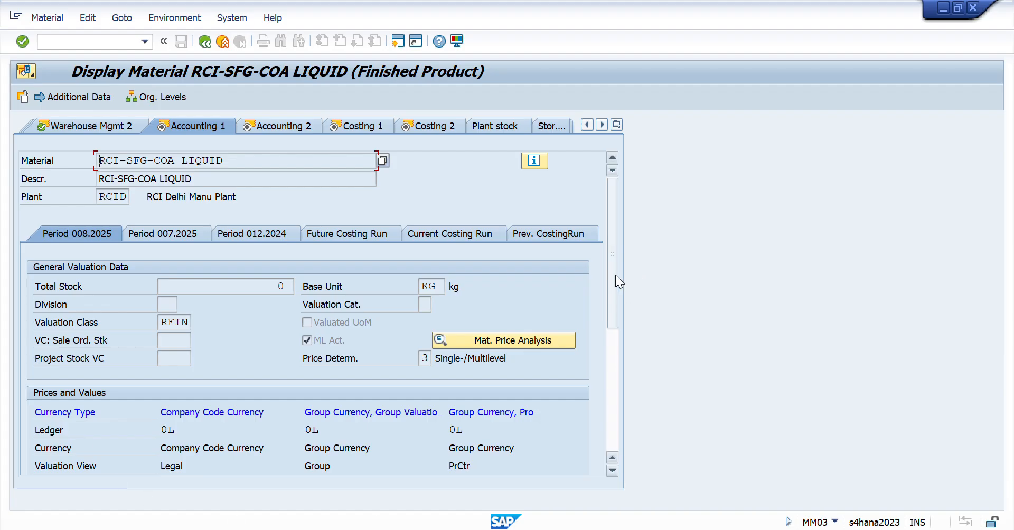
{"action": "left_click_drag", "start_coordinate": [615, 274], "coordinate": [613, 332]}
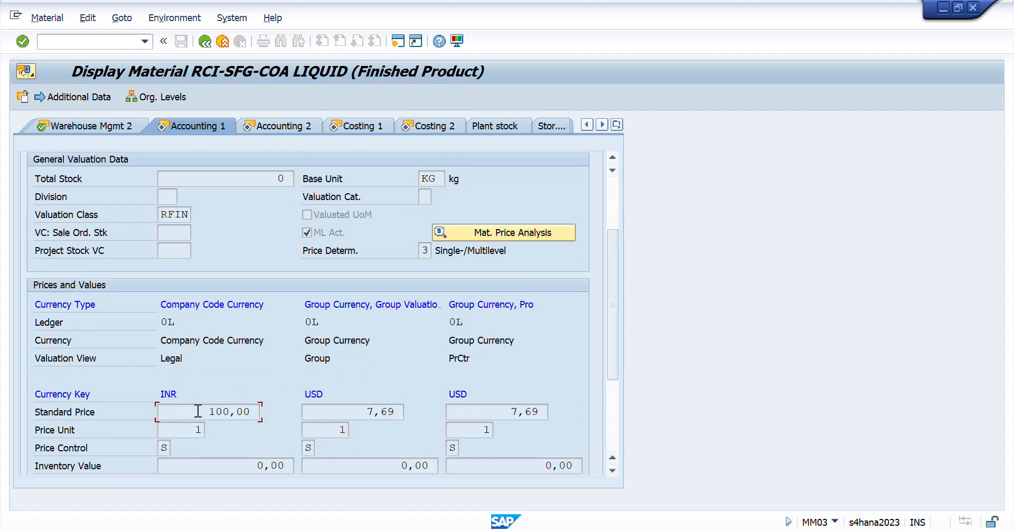
{"action": "left_click_drag", "start_coordinate": [198, 412], "coordinate": [312, 412]}
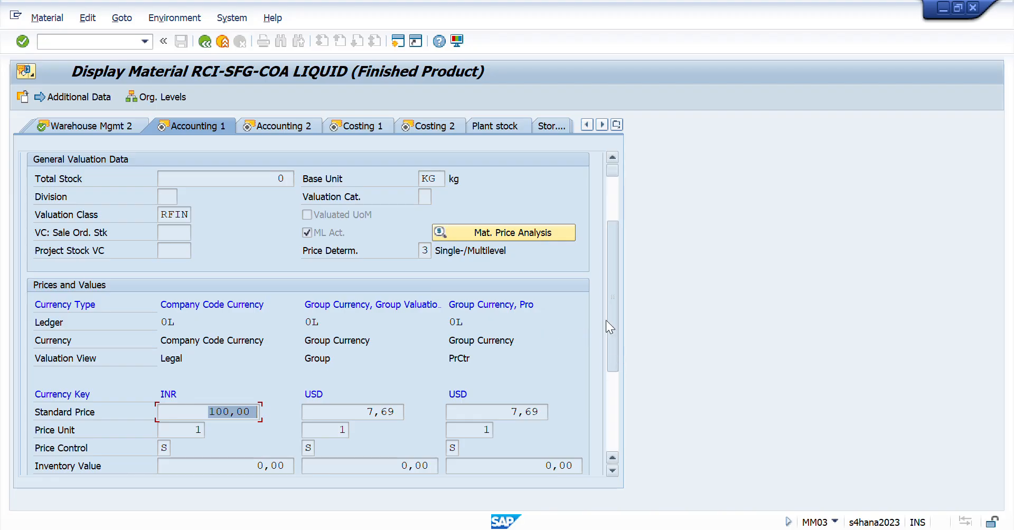
- Check the material number and the valuation class in Accounting 1
{"action": "left_click_drag", "start_coordinate": [611, 320], "coordinate": [600, 266]}
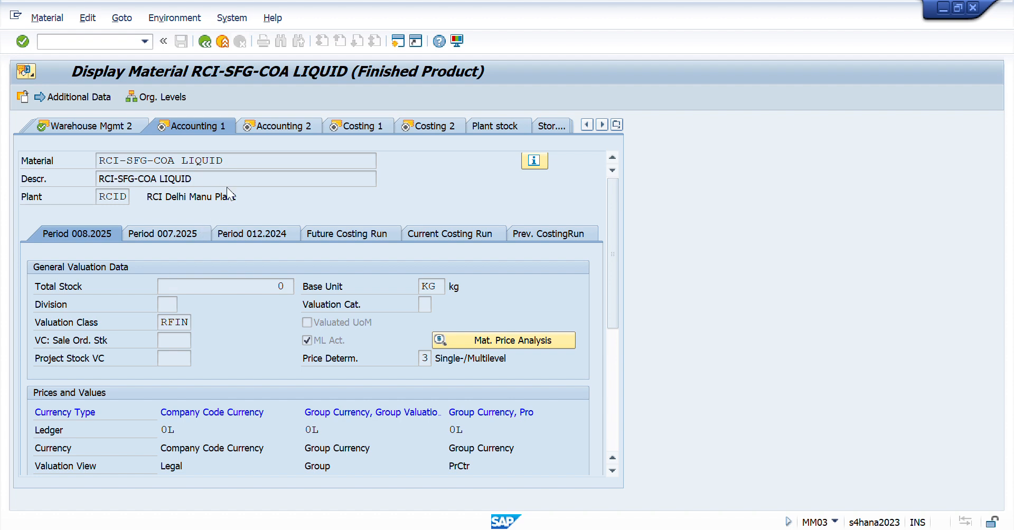
{"action": "left_click_drag", "start_coordinate": [227, 160], "coordinate": [175, 158]}
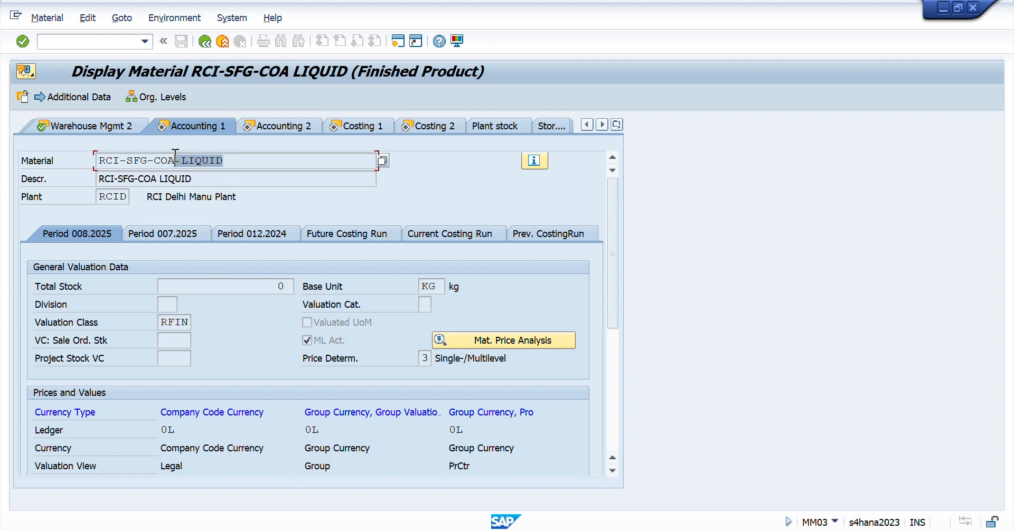
{"action": "left_click_drag", "start_coordinate": [190, 321], "coordinate": [127, 321]}
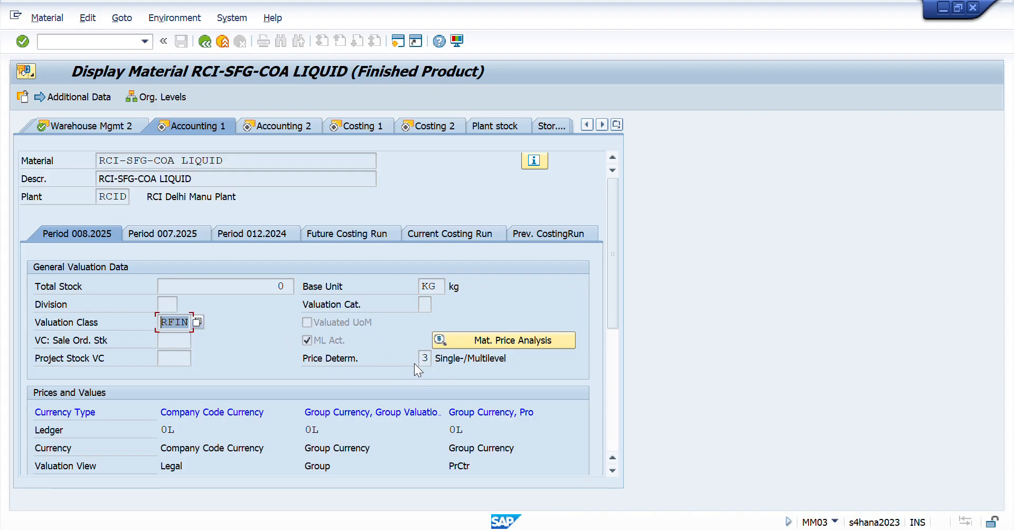
- Check the overhead group and profit center in Costing 1, and the standard price in Costing 2
{"action": "key", "text": "ctrl+Page_Down"}
{"action": "key", "text": "ctrl+Page_Down"}
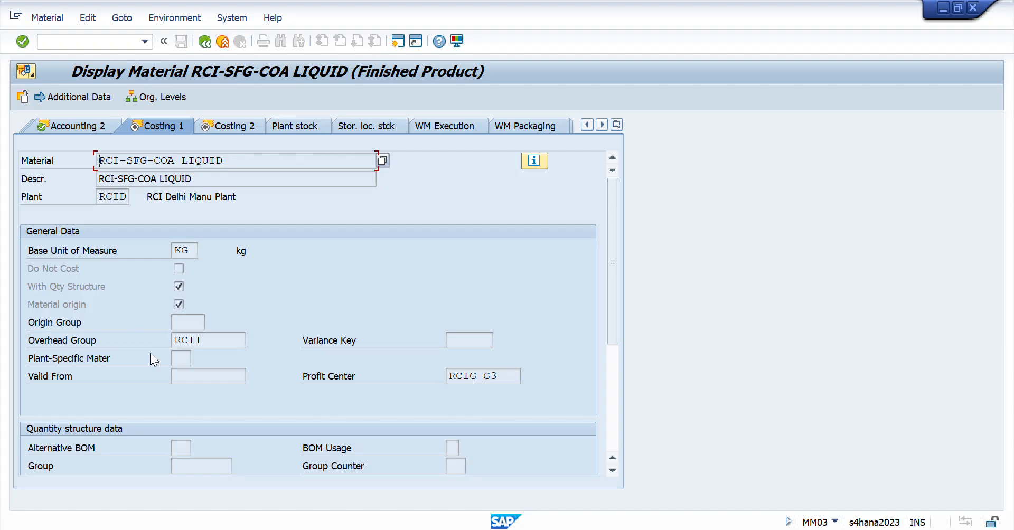
{"action": "double_click", "coordinate": [214, 341]}
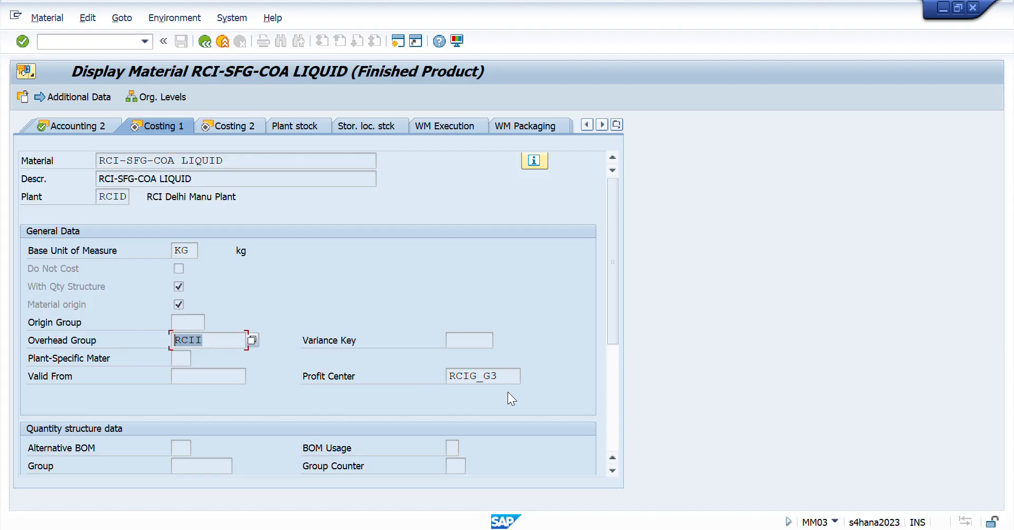
{"action": "double_click", "coordinate": [504, 376]}
{"action": "key", "text": "ctrl+Page_Down"}
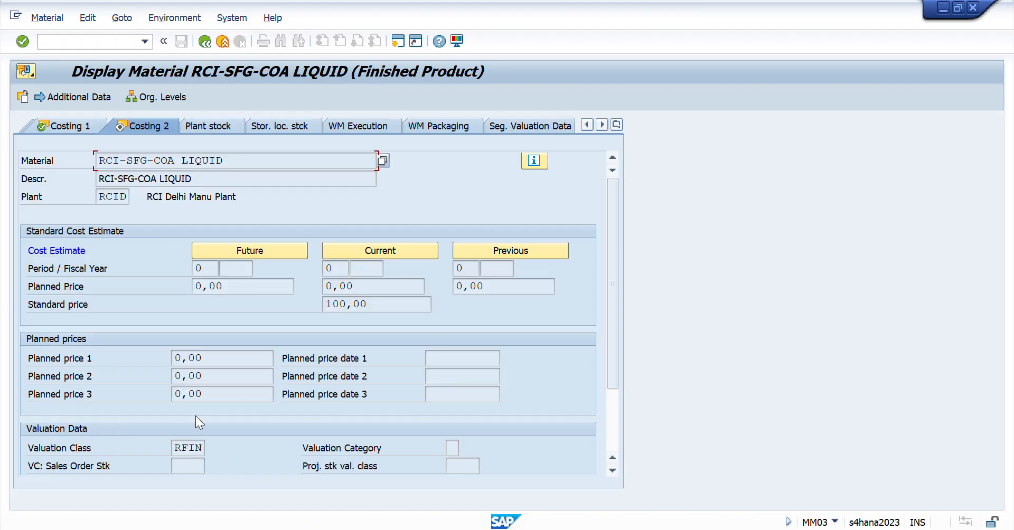
{"action": "double_click", "coordinate": [375, 305]}
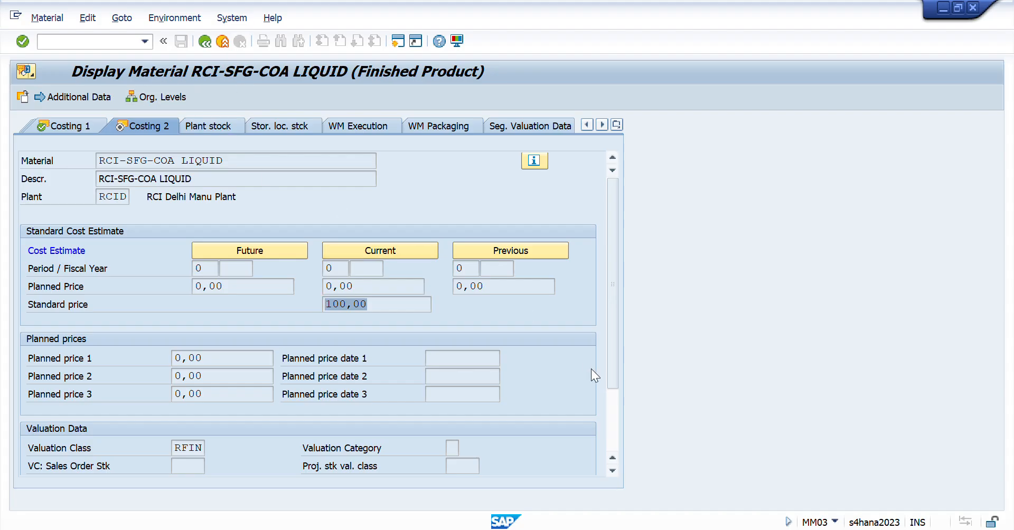
- Switch to the Excel session workbook and open its Day 44 sheet
{"action": "key", "text": "alt+Tab"}
{"action": "key", "text": "alt+Tab"}
{"action": "key", "text": "alt+shift+Tab"}
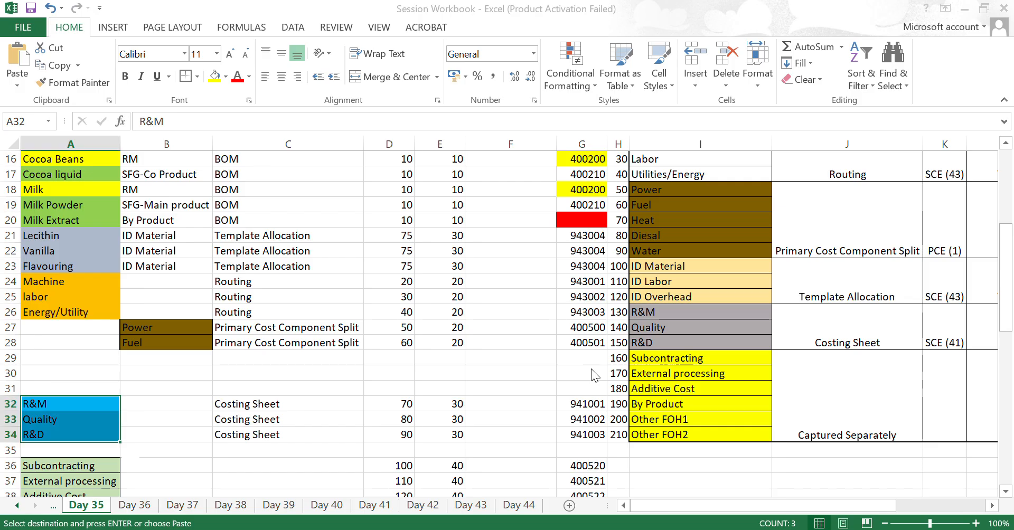
{"action": "key", "text": "ctrl+Page_Down"}
{"action": "key", "text": "ctrl+Page_Down"}
{"action": "key", "text": "ctrl+Page_Down"}
{"action": "key", "text": "ctrl+Page_Down"}
{"action": "key", "text": "ctrl+Page_Down"}
{"action": "key", "text": "ctrl+Page_Down"}
{"action": "key", "text": "ctrl+Page_Down"}
{"action": "key", "text": "ctrl+Page_Down"}
{"action": "key", "text": "ctrl+Page_Down"}
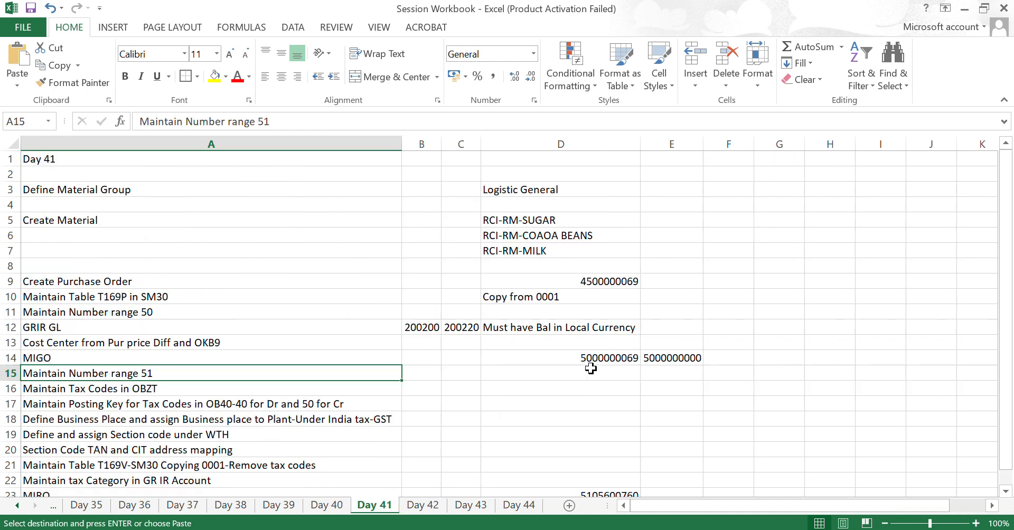
{"action": "key", "text": "Down"}
{"action": "key", "text": "Up"}
{"action": "key", "text": "Up"}
{"action": "key", "text": "Up"}
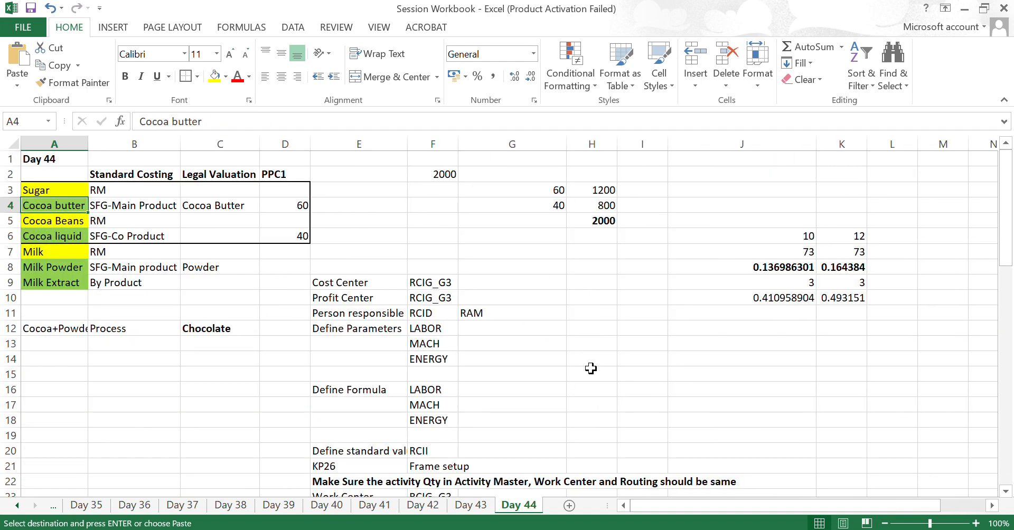
- Look through the Day 44 setup notes down to the Work Center entry
{"action": "key", "text": "Down"}
{"action": "key", "text": "Down"}
{"action": "key", "text": "Down"}
{"action": "key", "text": "Down"}
{"action": "key", "text": "Down"}
{"action": "key", "text": "Down"}
{"action": "key", "text": "Down"}
{"action": "key", "text": "Down"}
{"action": "key", "text": "Down"}
{"action": "key", "text": "Down"}
{"action": "key", "text": "Down"}
{"action": "key", "text": "Down"}
{"action": "key", "text": "Down"}
{"action": "key", "text": "Down"}
{"action": "key", "text": "Down"}
{"action": "key", "text": "Down"}
{"action": "key", "text": "Down"}
{"action": "key", "text": "Down"}
{"action": "key", "text": "Down"}
{"action": "key", "text": "Down"}
{"action": "key", "text": "Down"}
{"action": "key", "text": "Down"}
{"action": "key", "text": "Down"}
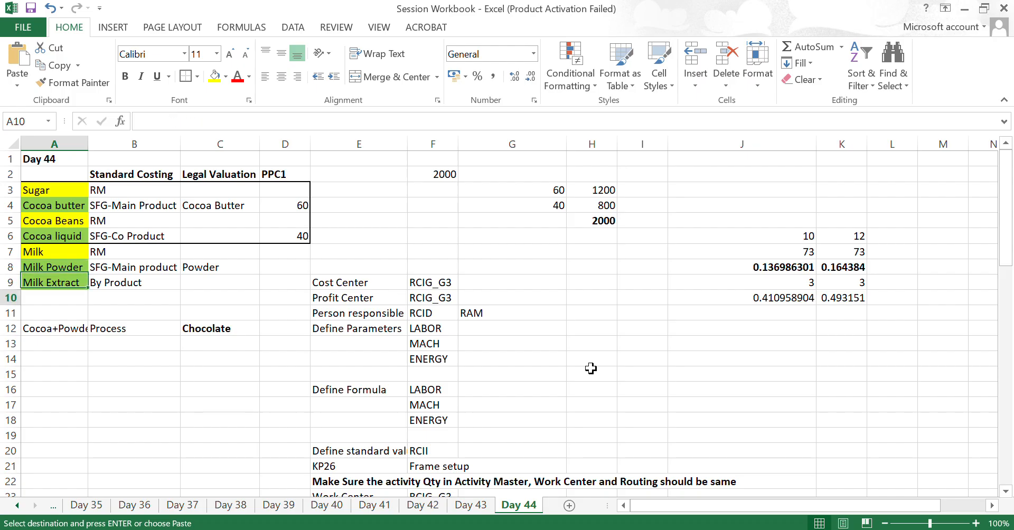
{"action": "key", "text": "Right"}
{"action": "key", "text": "Right"}
{"action": "key", "text": "Right"}
{"action": "key", "text": "Right"}
{"action": "key", "text": "Up"}
{"action": "key", "text": "Up"}
{"action": "key", "text": "Up"}
{"action": "key", "text": "Up"}
{"action": "key", "text": "Up"}
{"action": "key", "text": "Up"}
{"action": "key", "text": "Up"}
{"action": "key", "text": "Up"}
{"action": "key", "text": "Up"}
{"action": "key", "text": "Up"}
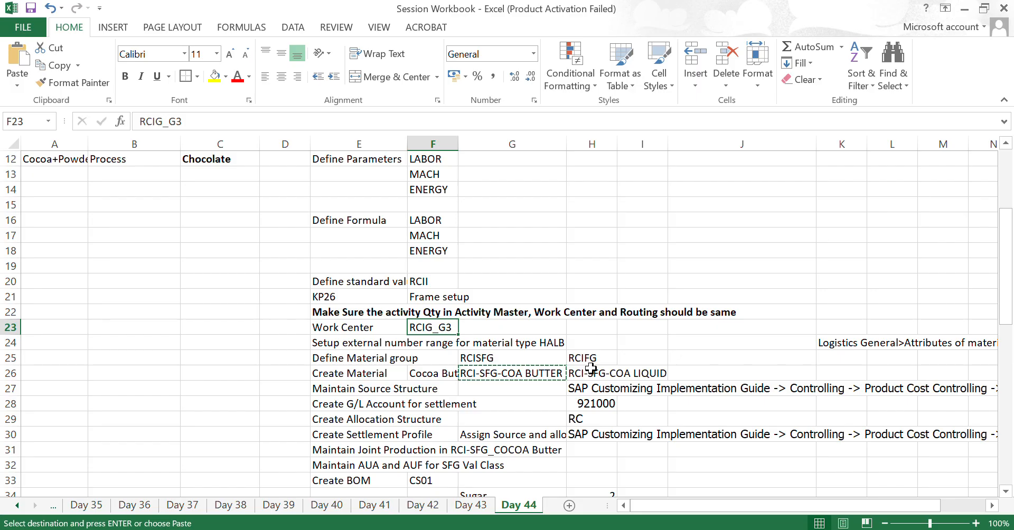
- Check the cocoa butter and cocoa liquid numbers under Create Material, and select the Define Material group row through RCIFG
{"action": "key", "text": "Down"}
{"action": "key", "text": "Down"}
{"action": "key", "text": "Down"}
{"action": "key", "text": "Right"}
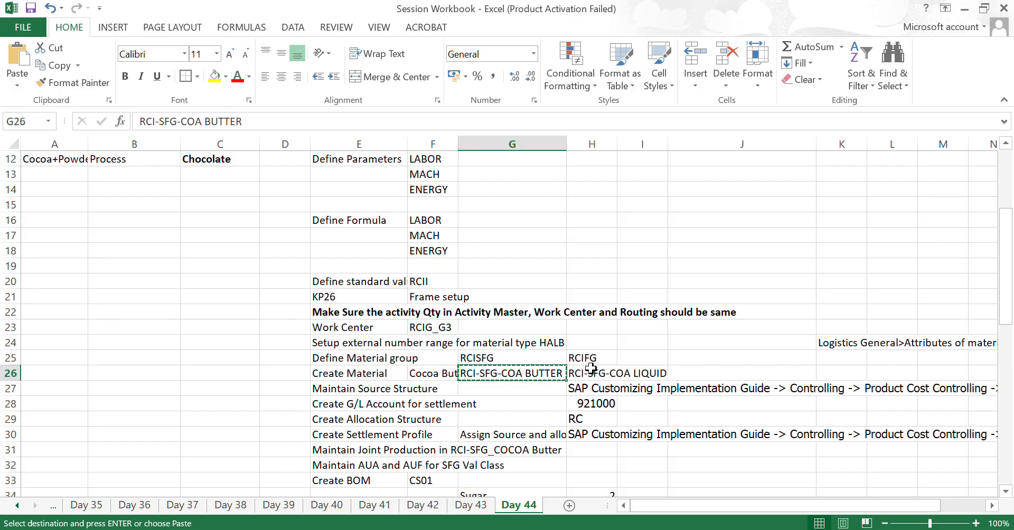
{"action": "left_click", "coordinate": [621, 368]}
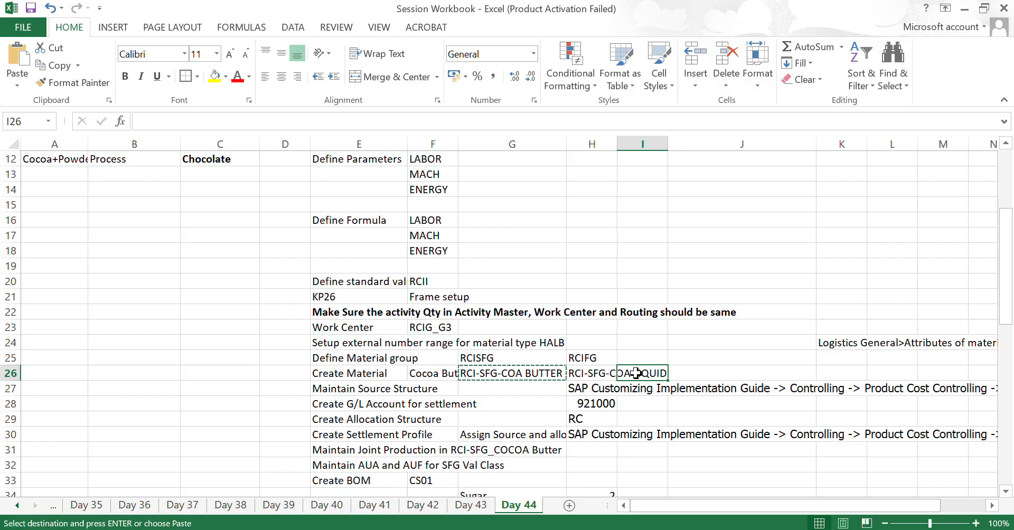
{"action": "left_click_drag", "start_coordinate": [391, 358], "coordinate": [576, 361]}
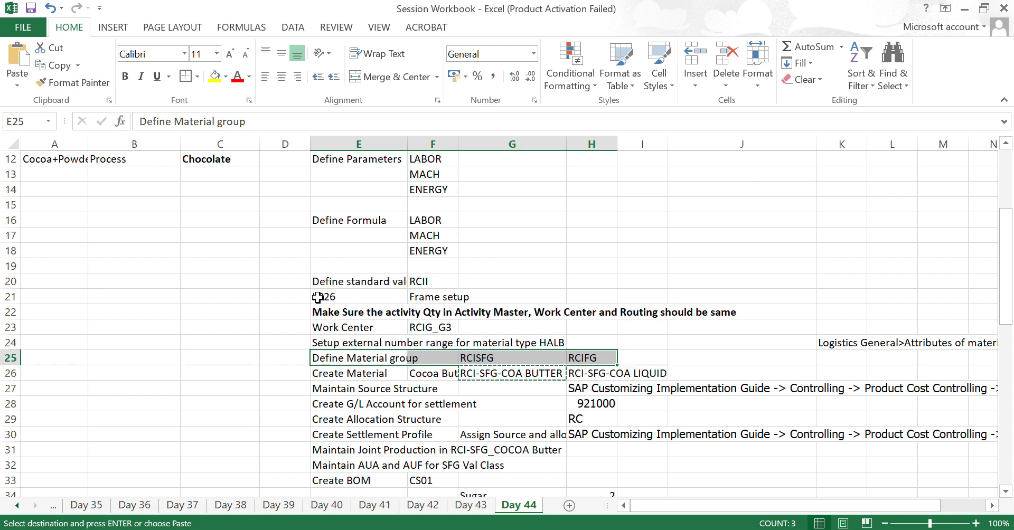
- Read the Maintain Source Structure entry in row 27 of the Day 44 sheet and its customizing path
{"action": "scroll", "coordinate": [380, 353], "scroll_direction": "down", "scroll_amount": 1}
{"action": "scroll", "coordinate": [381, 354], "scroll_direction": "down", "scroll_amount": 1}
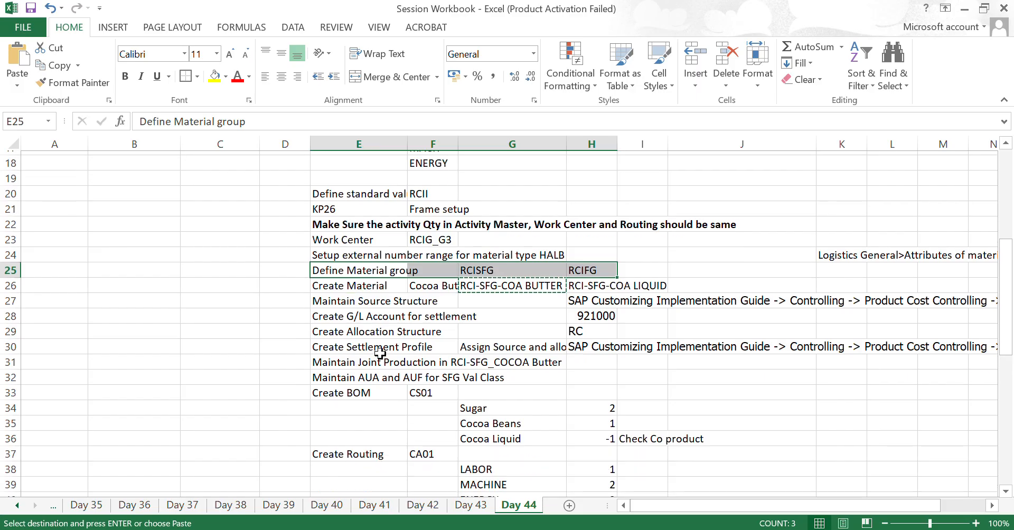
{"action": "left_click", "coordinate": [348, 296]}
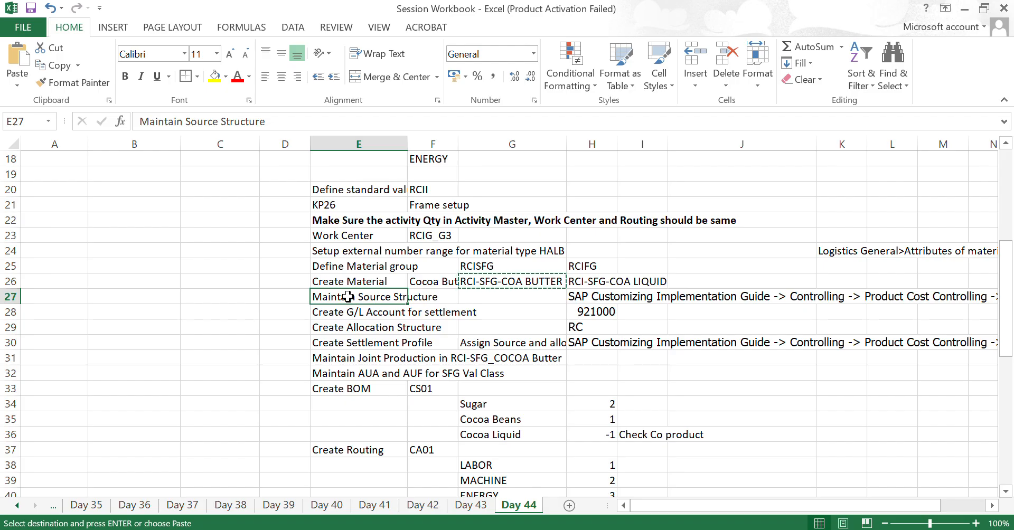
{"action": "key", "text": "Right"}
{"action": "key", "text": "Right"}
{"action": "key", "text": "Right"}
{"action": "key", "text": "Right"}
{"action": "key", "text": "Right"}
{"action": "key", "text": "Right"}
{"action": "key", "text": "Right"}
{"action": "key", "text": "Right"}
{"action": "key", "text": "Right"}
{"action": "key", "text": "Right"}
{"action": "key", "text": "Right"}
{"action": "key", "text": "Right"}
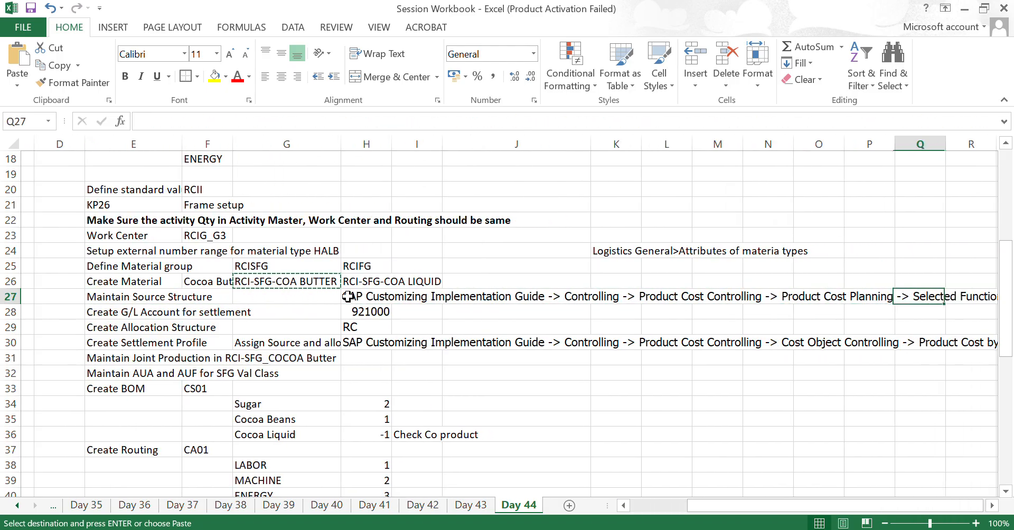
{"action": "key", "text": "Right"}
{"action": "key", "text": "Right"}
{"action": "key", "text": "Right"}
{"action": "key", "text": "Left"}
{"action": "key", "text": "Left"}
{"action": "key", "text": "Left"}
{"action": "key", "text": "Left"}
{"action": "key", "text": "Left"}
{"action": "key", "text": "Left"}
{"action": "key", "text": "Left"}
{"action": "key", "text": "Left"}
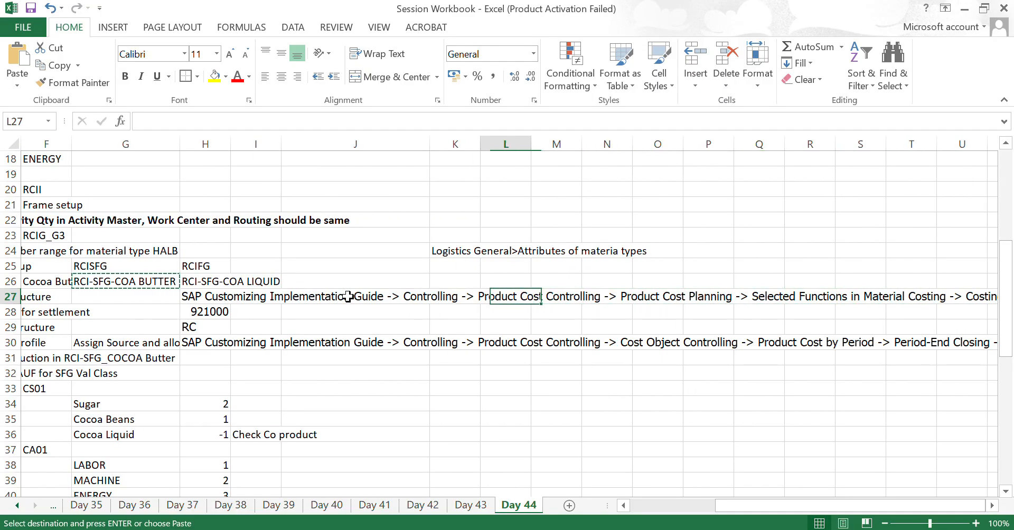
{"action": "key", "text": "Left"}
{"action": "key", "text": "Left"}
{"action": "key", "text": "Left"}
{"action": "key", "text": "Left"}
{"action": "key", "text": "Right"}
{"action": "key", "text": "Left"}
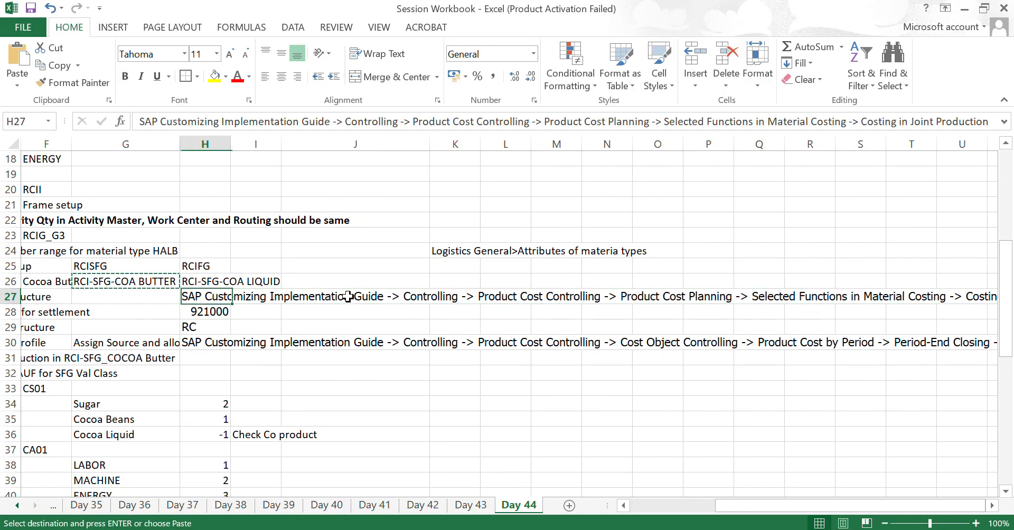
- Switch to SAP, start transaction SPRO, open the SAP Reference IMG and expand the Controlling node
{"action": "key", "text": "alt+Tab"}
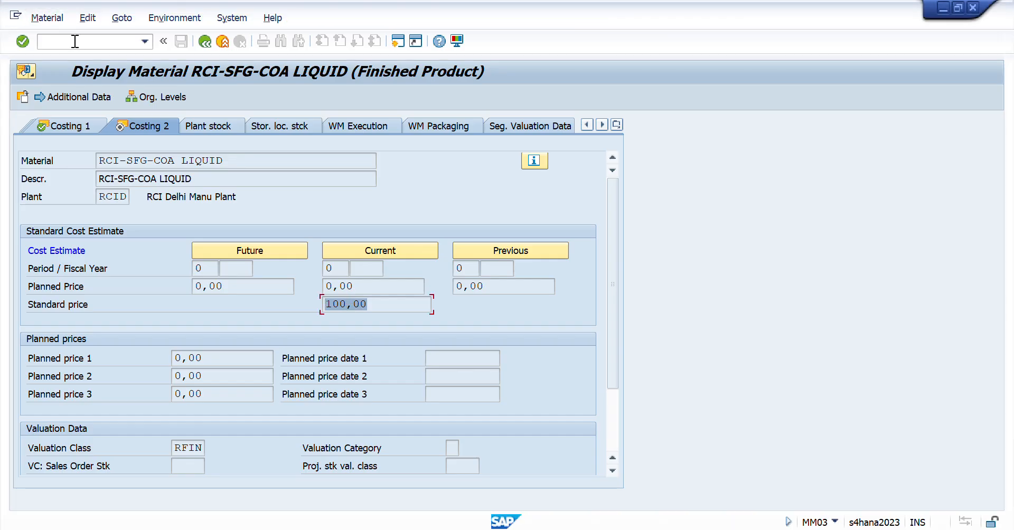
{"action": "left_click", "coordinate": [75, 42]}
{"action": "type", "text": "/nspr"}
{"action": "key", "text": "Return"}
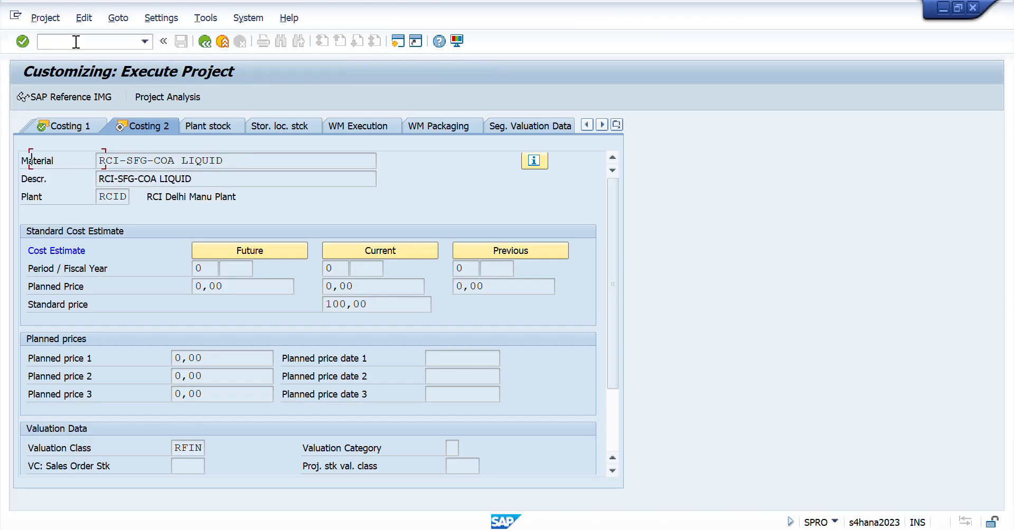
{"action": "left_click", "coordinate": [92, 99]}
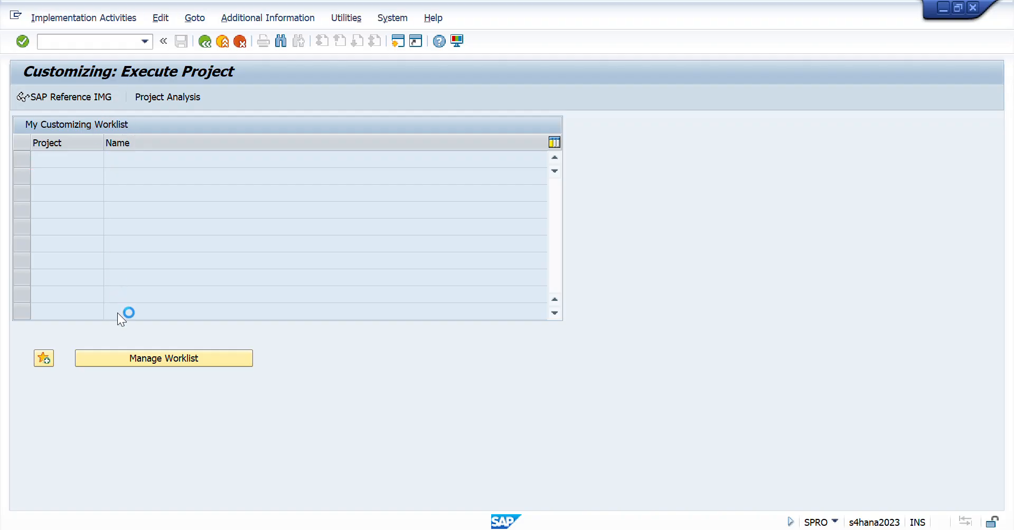
{"action": "left_click", "coordinate": [120, 310]}
{"action": "key", "text": "Right"}
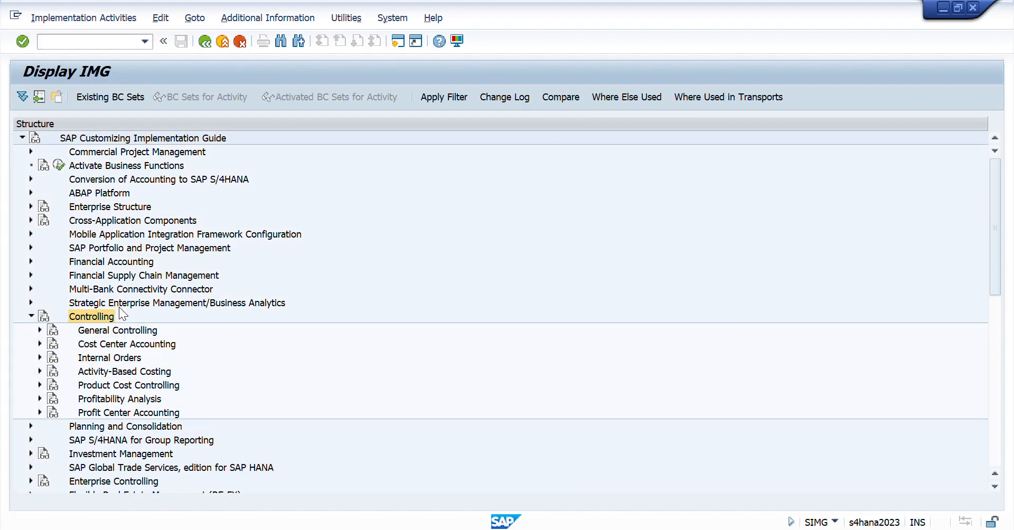
- Compare with the path in the workbook and expand Product Cost Controlling and Product Cost Planning in the SAP IMG
{"action": "key", "text": "alt+Tab"}
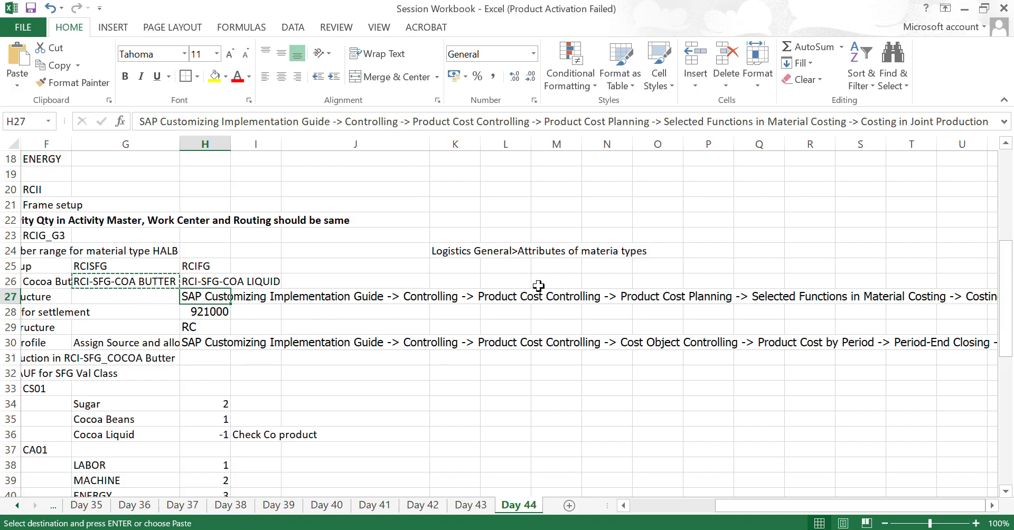
{"action": "key", "text": "alt+Tab"}
{"action": "key", "text": "Down"}
{"action": "key", "text": "Down"}
{"action": "key", "text": "Down"}
{"action": "key", "text": "Down"}
{"action": "key", "text": "Down"}
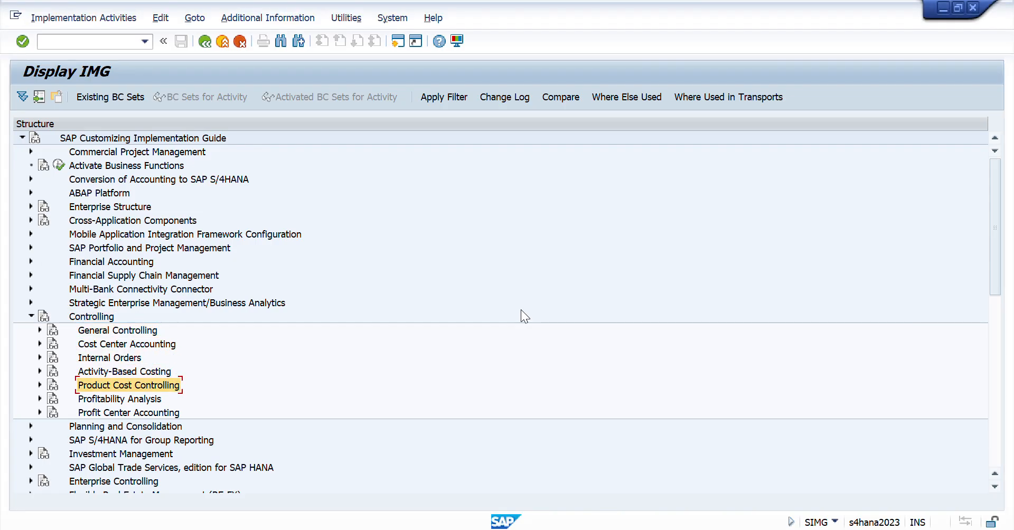
{"action": "key", "text": "Right"}
{"action": "key", "text": "Down"}
{"action": "key", "text": "Right"}
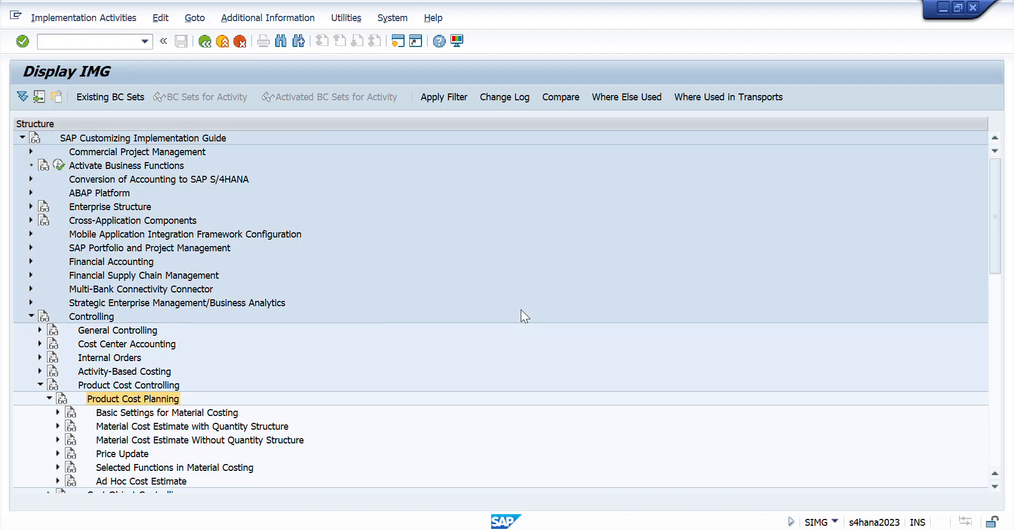
- Recheck the workbook path and expand Selected Functions in Material Costing under Product Cost Planning in SAP
{"action": "key", "text": "alt+Tab"}
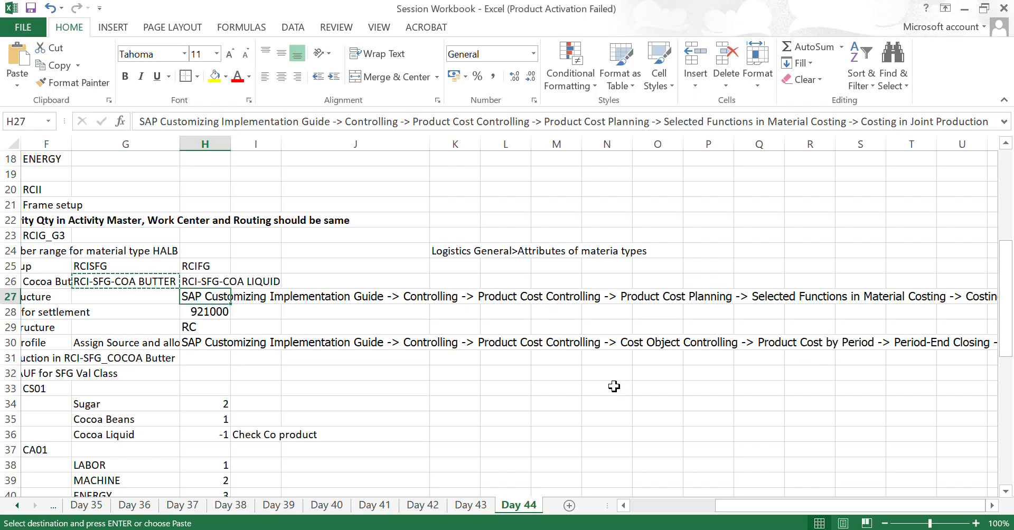
{"action": "key", "text": "alt+Tab"}
{"action": "key", "text": "Down"}
{"action": "key", "text": "Down"}
{"action": "key", "text": "Down"}
{"action": "key", "text": "Down"}
{"action": "key", "text": "Down"}
{"action": "key", "text": "Down"}
{"action": "key", "text": "Down"}
{"action": "key", "text": "Down"}
{"action": "key", "text": "Down"}
{"action": "key", "text": "Down"}
{"action": "key", "text": "Down"}
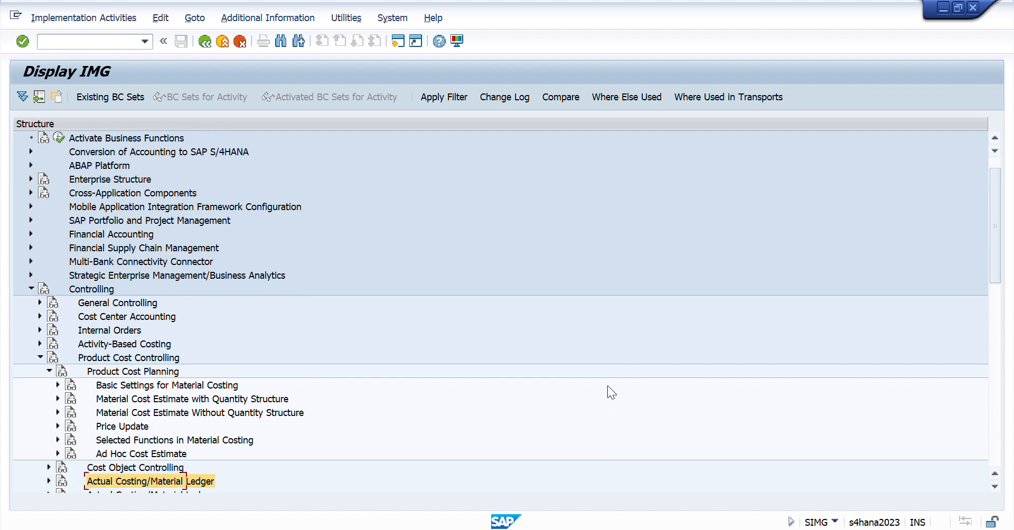
{"action": "key", "text": "Up"}
{"action": "key", "text": "Up"}
{"action": "key", "text": "Up"}
{"action": "key", "text": "Up"}
{"action": "key", "text": "Up"}
{"action": "key", "text": "Up"}
{"action": "key", "text": "Up"}
{"action": "key", "text": "Up"}
{"action": "key", "text": "Up"}
{"action": "key", "text": "Up"}
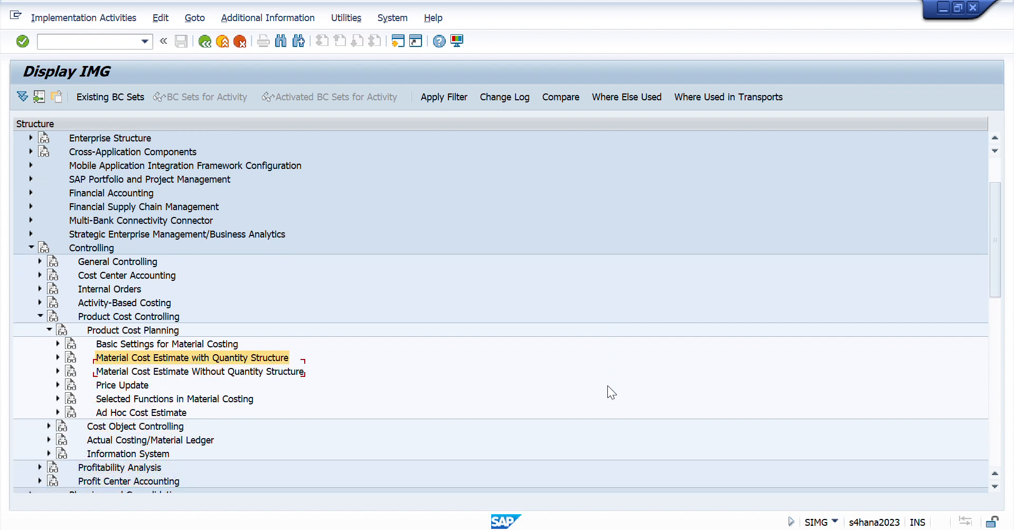
{"action": "key", "text": "Down"}
{"action": "key", "text": "Down"}
{"action": "key", "text": "Down"}
{"action": "key", "text": "Down"}
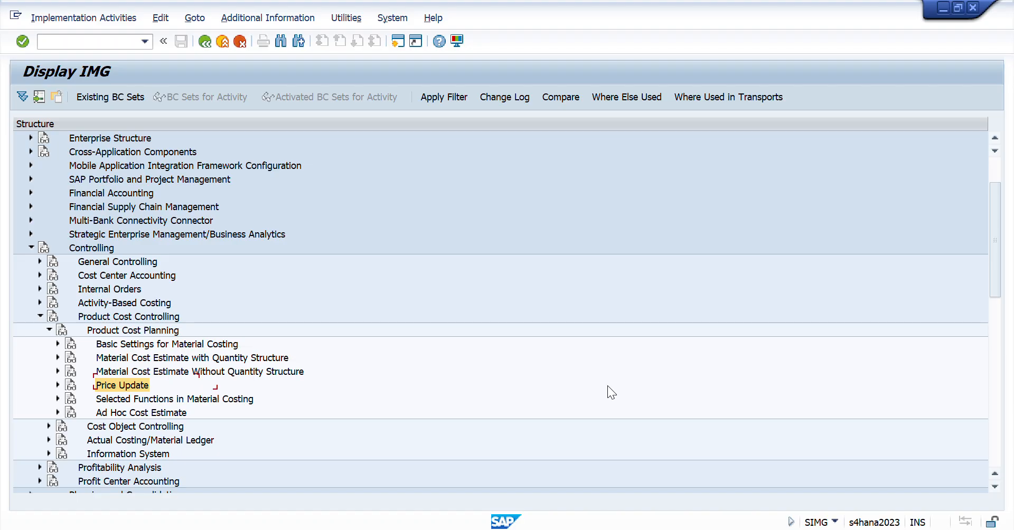
{"action": "key", "text": "Right"}
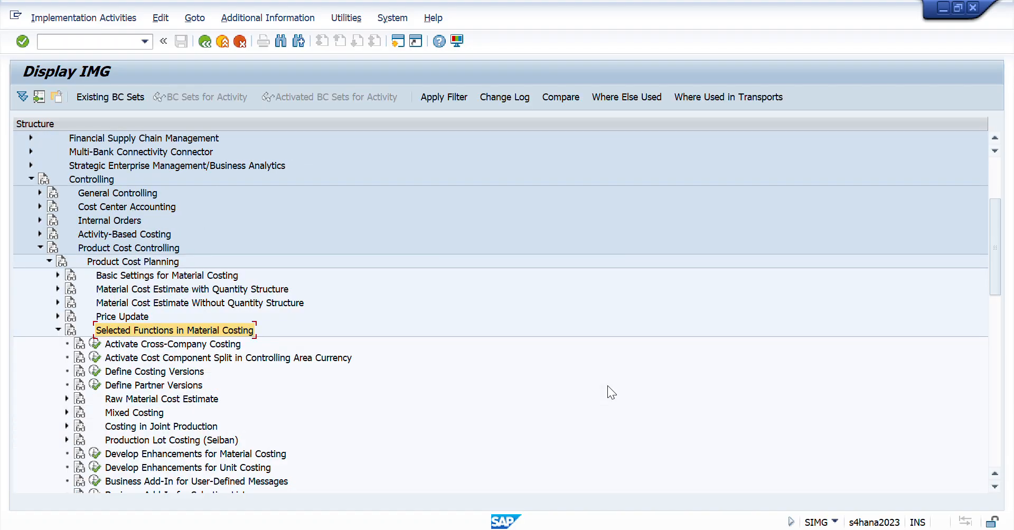
- Switch back to the Excel workbook and read the rest of the row 27 path past Selected Functions in Material Costing
{"action": "key", "text": "Down"}
{"action": "key", "text": "Down"}
{"action": "key", "text": "Down"}
{"action": "key", "text": "Down"}
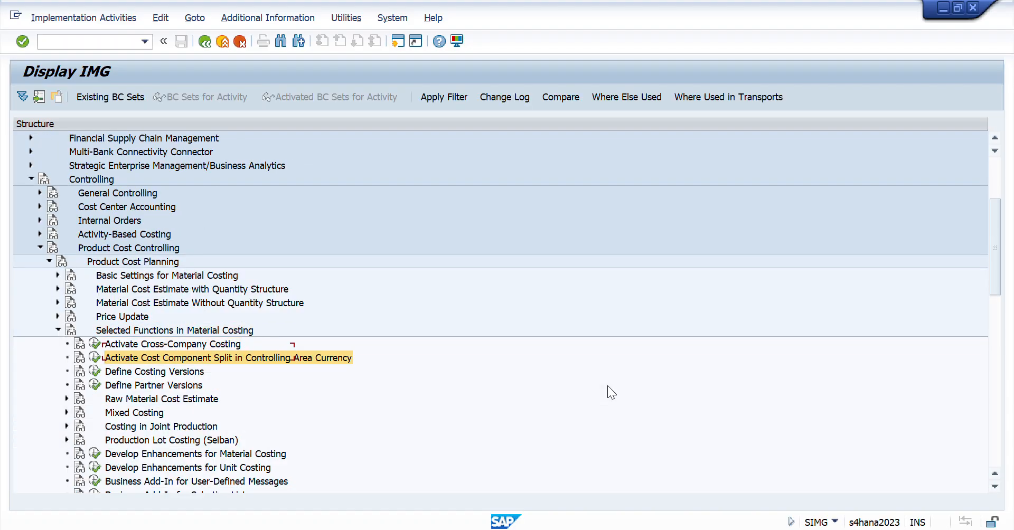
{"action": "key", "text": "alt+Tab"}
{"action": "key", "text": "Right"}
{"action": "key", "text": "Right"}
{"action": "key", "text": "Right"}
{"action": "key", "text": "Right"}
{"action": "key", "text": "Right"}
{"action": "key", "text": "Right"}
{"action": "key", "text": "Right"}
{"action": "key", "text": "Right"}
{"action": "key", "text": "Right"}
{"action": "key", "text": "Right"}
{"action": "key", "text": "Right"}
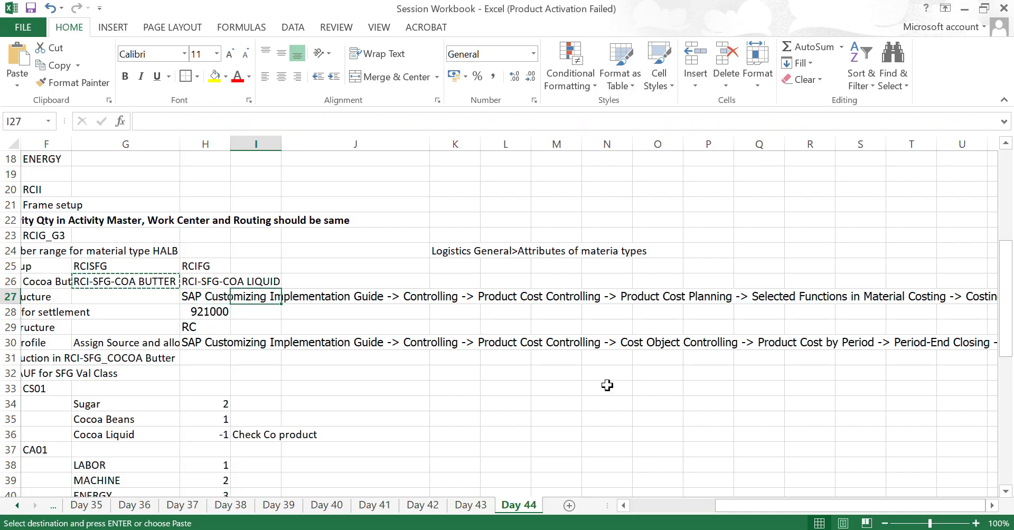
{"action": "key", "text": "Right"}
{"action": "key", "text": "Right"}
{"action": "key", "text": "Right"}
{"action": "key", "text": "Right"}
{"action": "key", "text": "Right"}
{"action": "key", "text": "Right"}
{"action": "key", "text": "Right"}
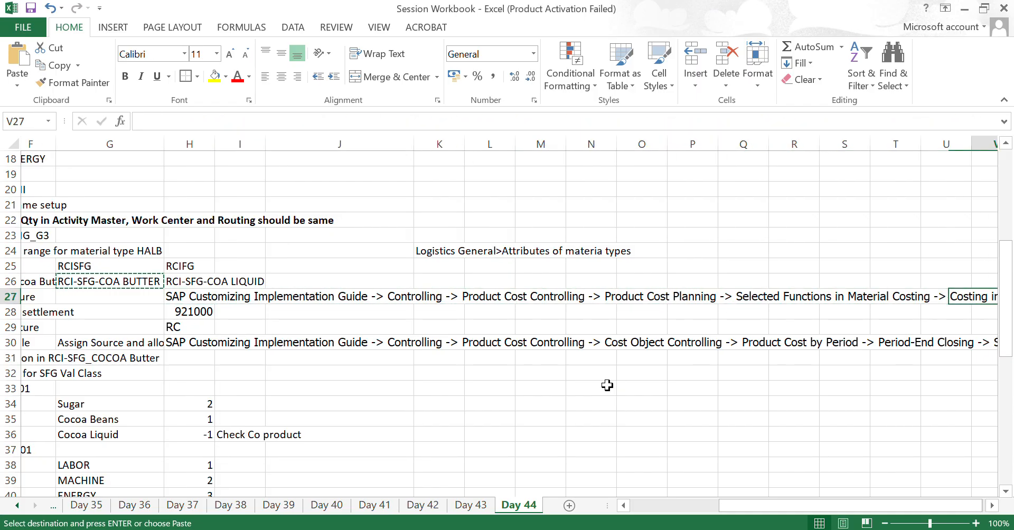
- Return to SAP and expand Costing in Joint Production under Selected Functions in Material Costing
{"action": "key", "text": "alt+Tab"}
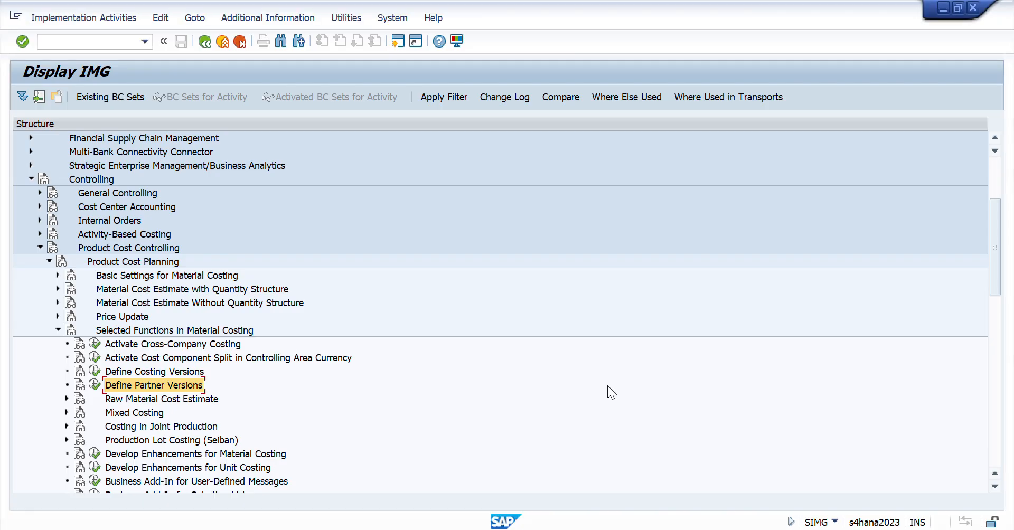
{"action": "key", "text": "Down"}
- Execute the Define Source Structure activity under Costing in Joint Production
{"action": "key", "text": "Down"}
{"action": "key", "text": "Down"}
{"action": "key", "text": "Right"}
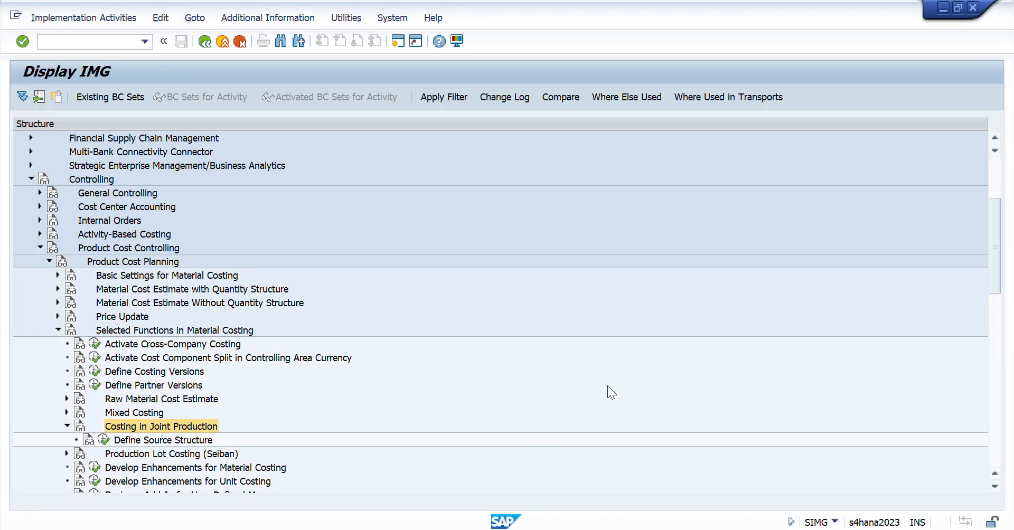
{"action": "key", "text": "Down"}
{"action": "key", "text": "Down"}
{"action": "key", "text": "Down"}
{"action": "key", "text": "Up"}
{"action": "key", "text": "Up"}
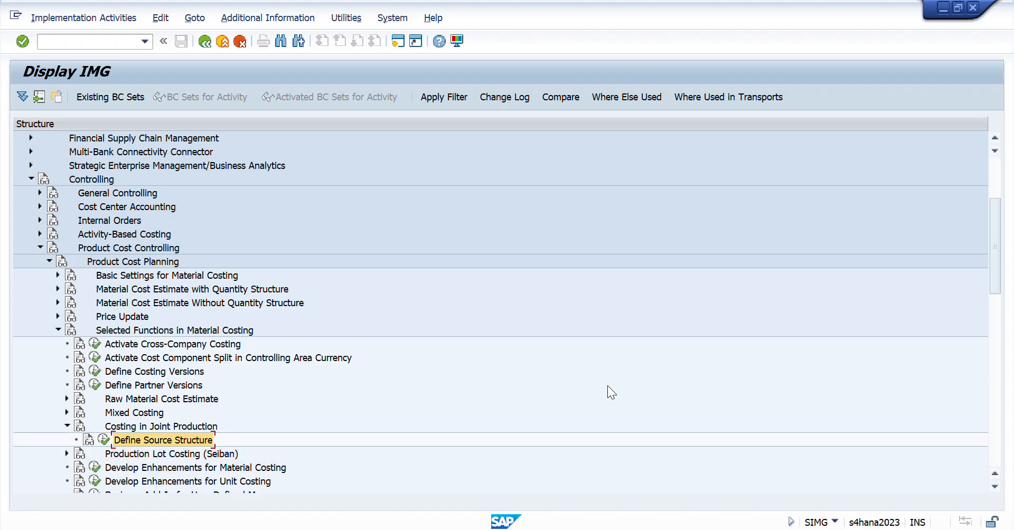
{"action": "key", "text": "Left"}
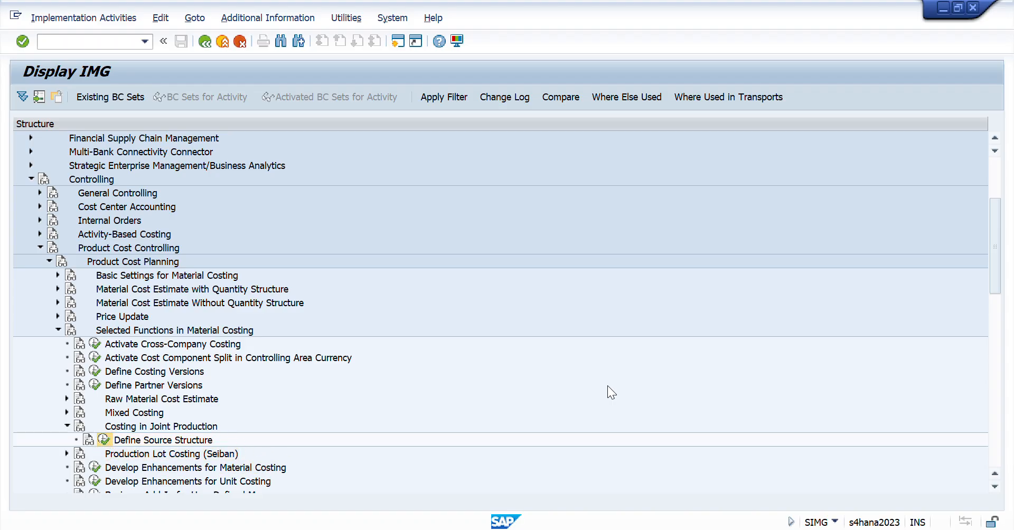
{"action": "key", "text": "Return"}
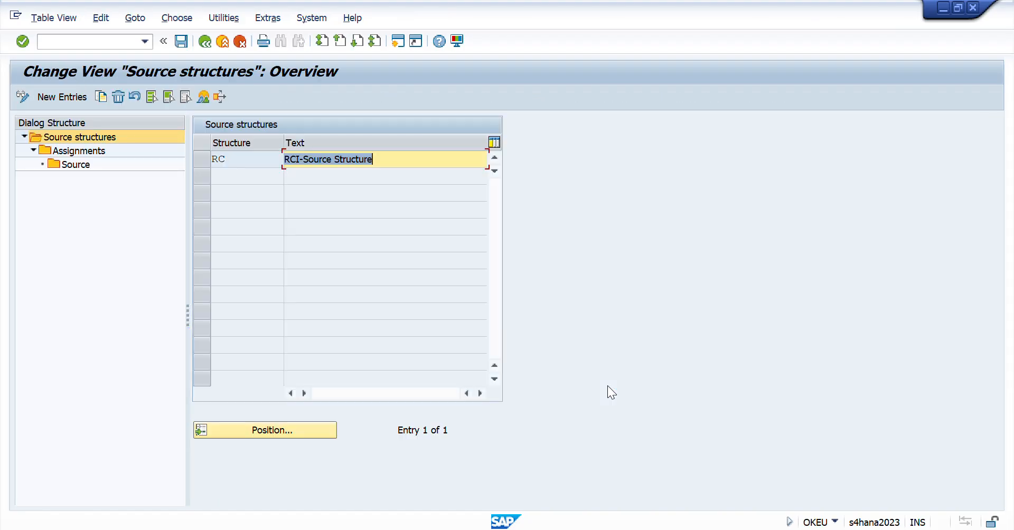
- Check source structure RC, its assignment 10 and the assigned cost element range, and go back to the IMG
{"action": "left_click", "coordinate": [203, 159]}
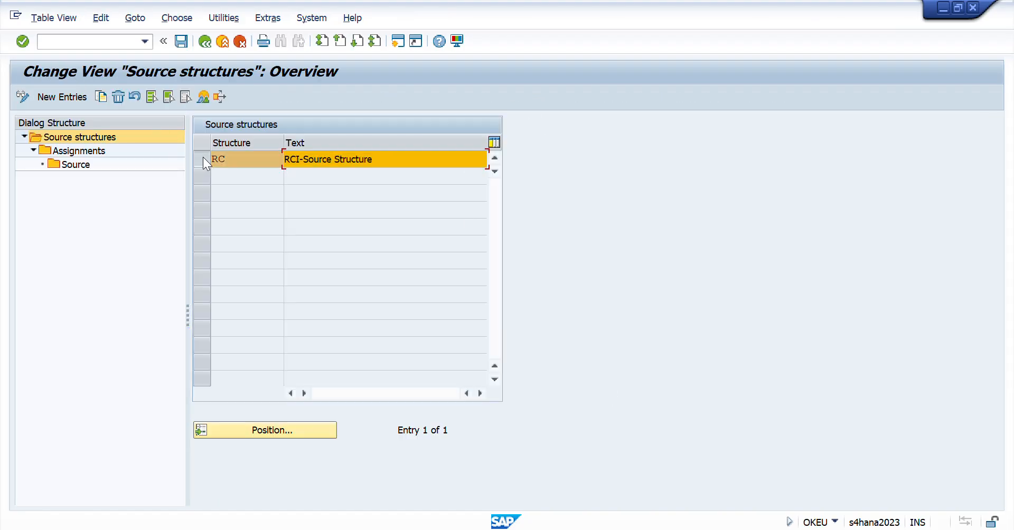
{"action": "left_click", "coordinate": [81, 151]}
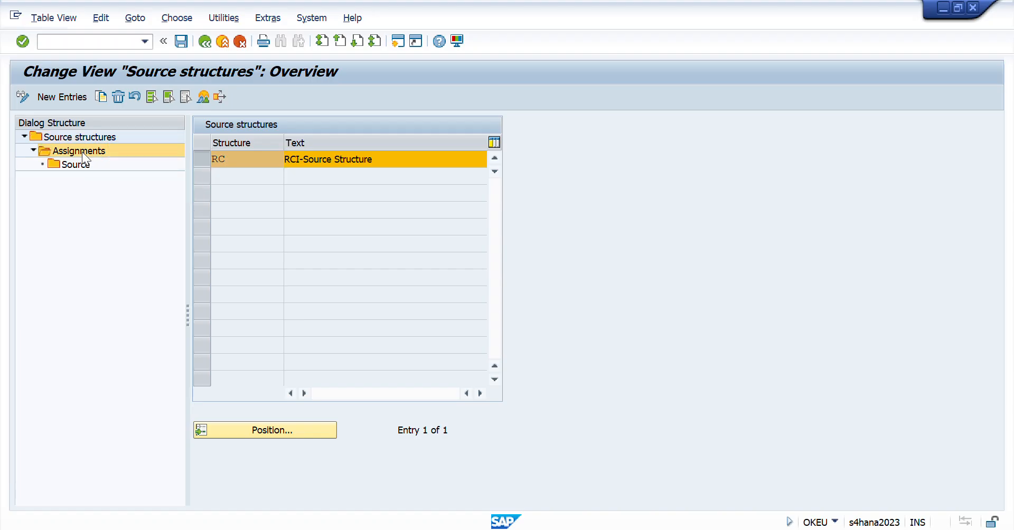
{"action": "left_click", "coordinate": [205, 214]}
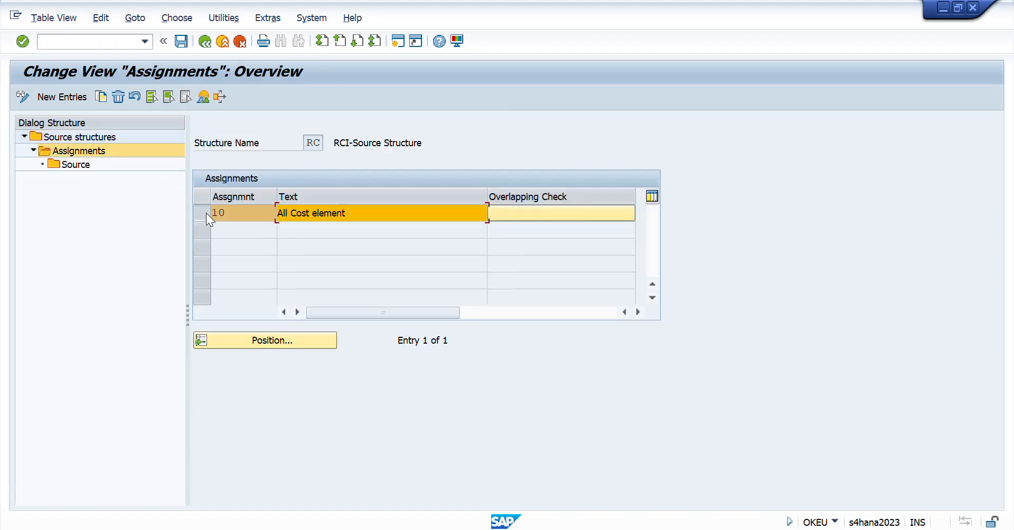
{"action": "left_click", "coordinate": [75, 163]}
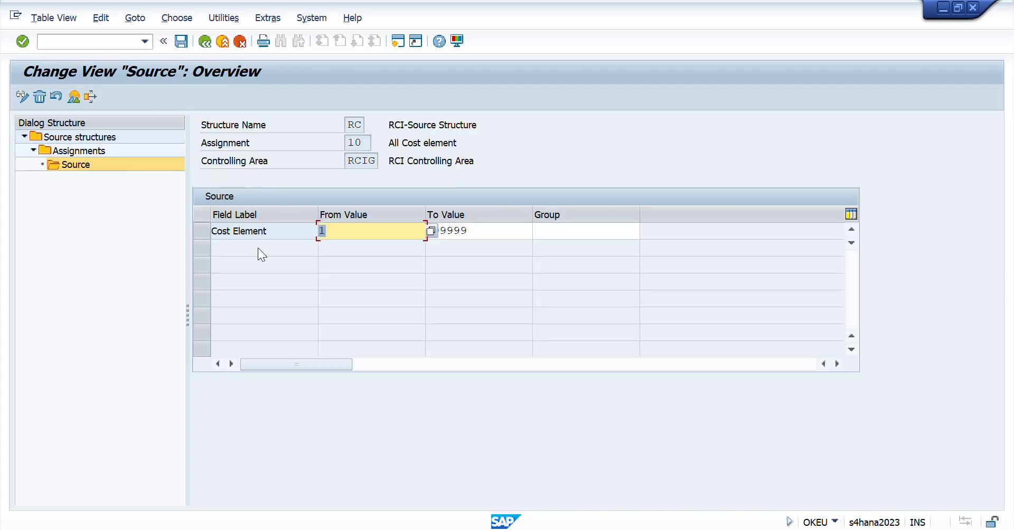
{"action": "left_click", "coordinate": [484, 232]}
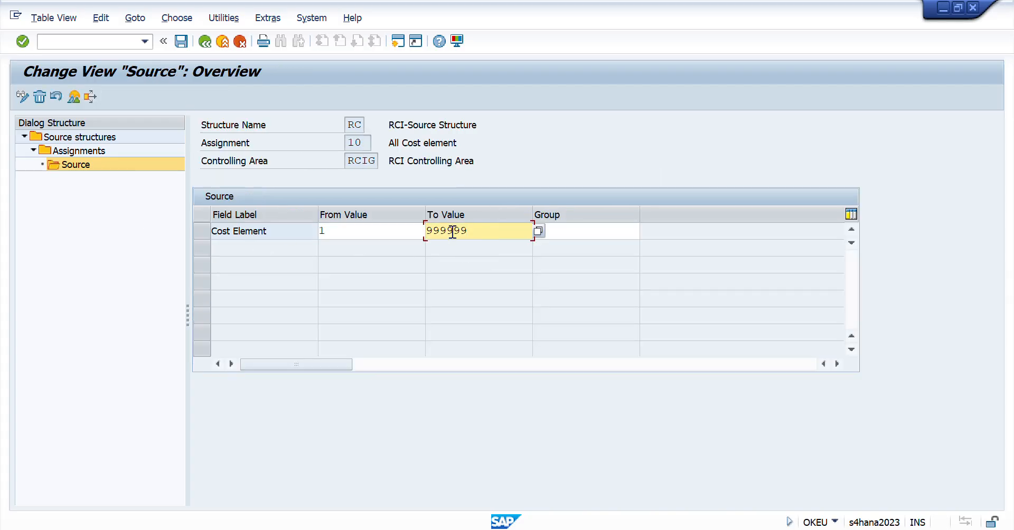
{"action": "left_click", "coordinate": [203, 41]}
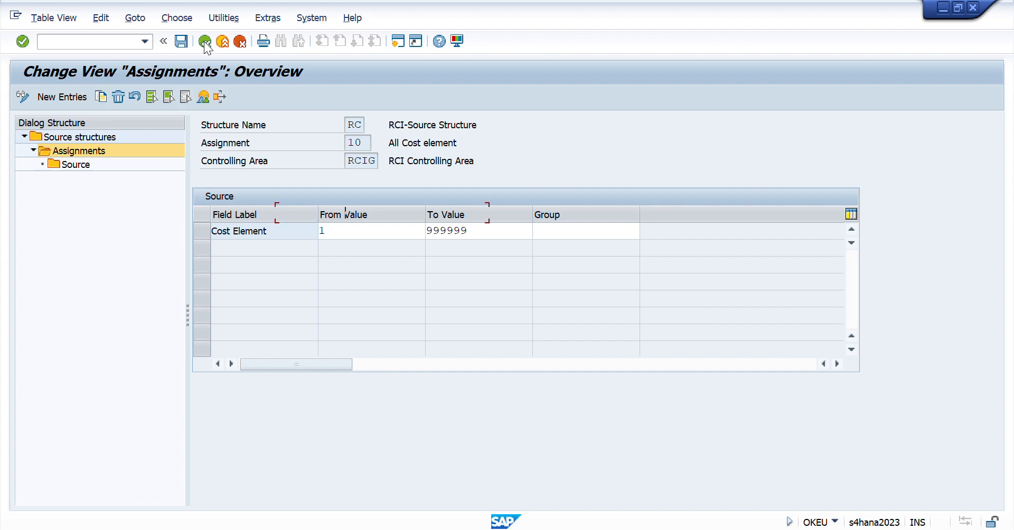
{"action": "left_click", "coordinate": [204, 43]}
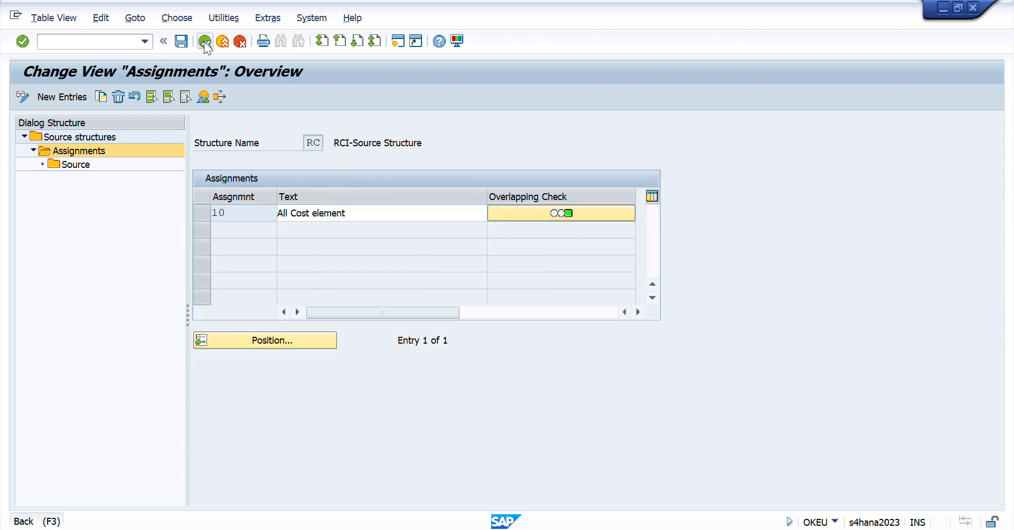
{"action": "left_click", "coordinate": [203, 42]}
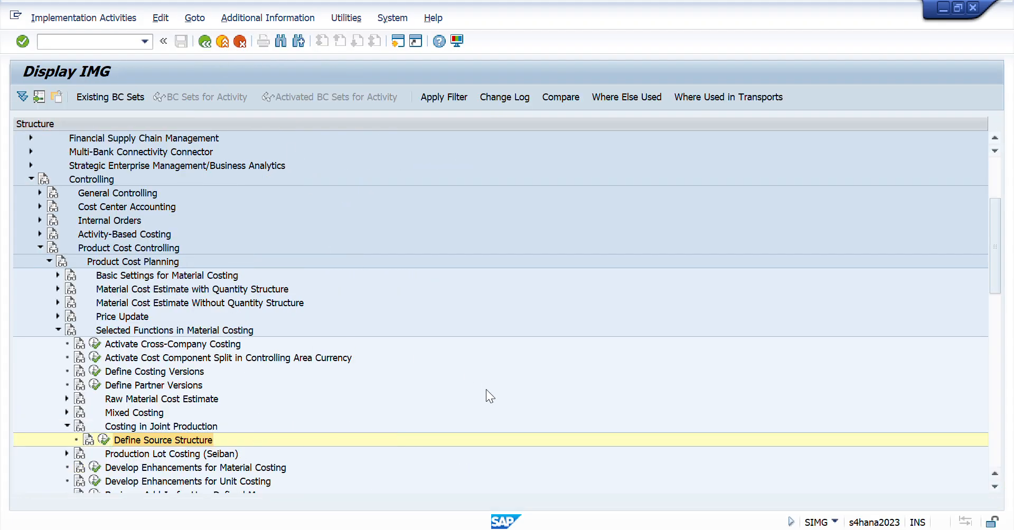
- Switch to the Excel workbook and return to the Maintain Source Structure entry on the Day 44 sheet
{"action": "key", "text": "alt+Tab"}
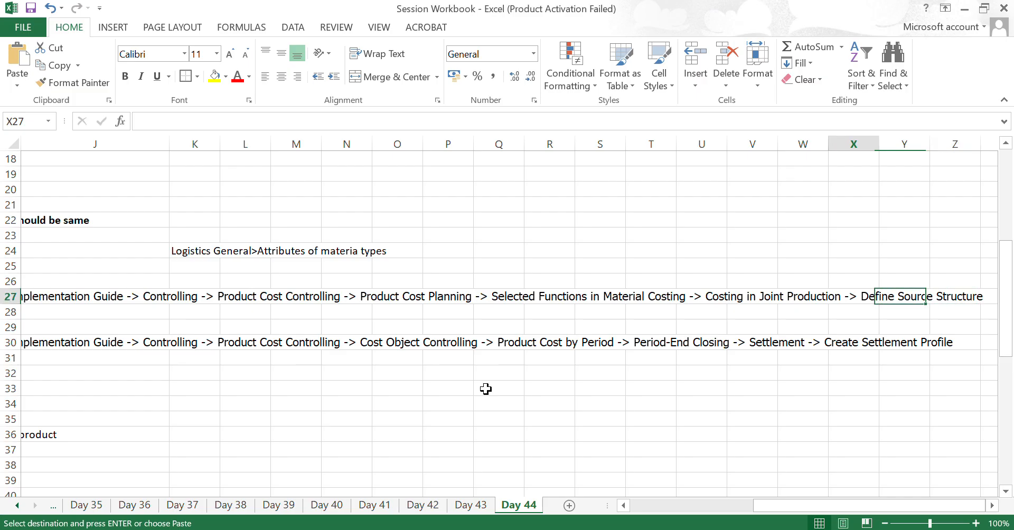
{"action": "key", "text": "Home"}
{"action": "key", "text": "Right"}
{"action": "key", "text": "Right"}
{"action": "key", "text": "Right"}
{"action": "key", "text": "Right"}
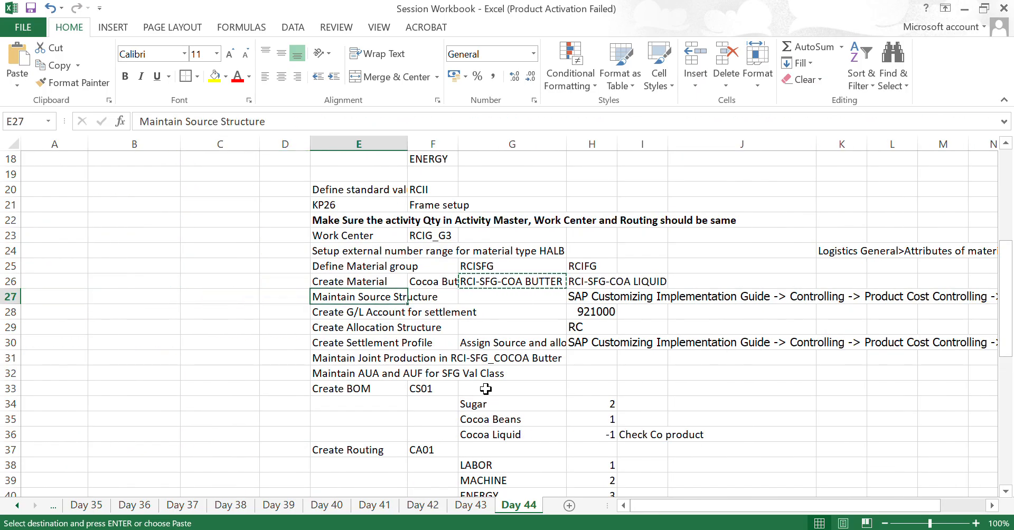
- Review the settlement G/L account, allocation structure and settlement profile entries on the Day 44 sheet, ending on the G/L account number
{"action": "key", "text": "Down"}
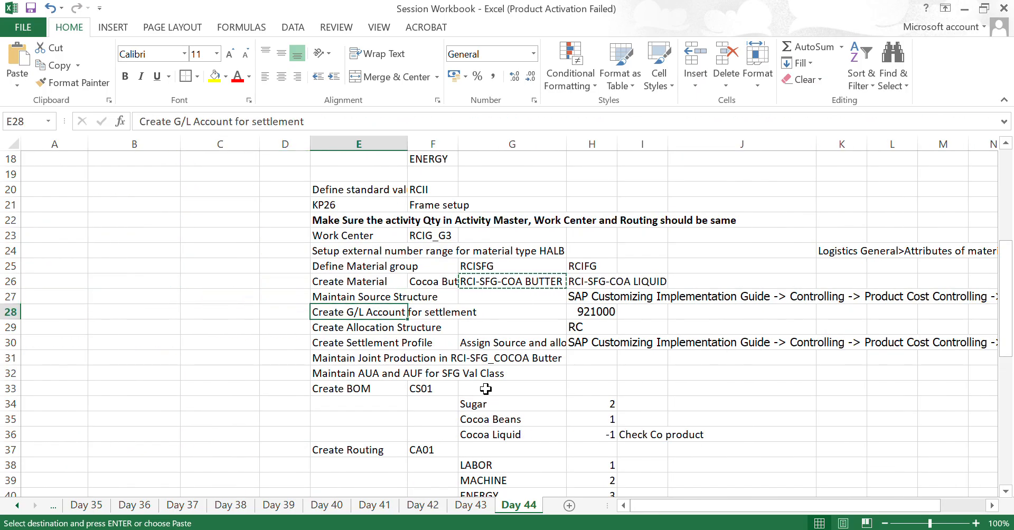
{"action": "key", "text": "Down"}
{"action": "key", "text": "Up"}
{"action": "key", "text": "Right"}
{"action": "key", "text": "Right"}
{"action": "key", "text": "Right"}
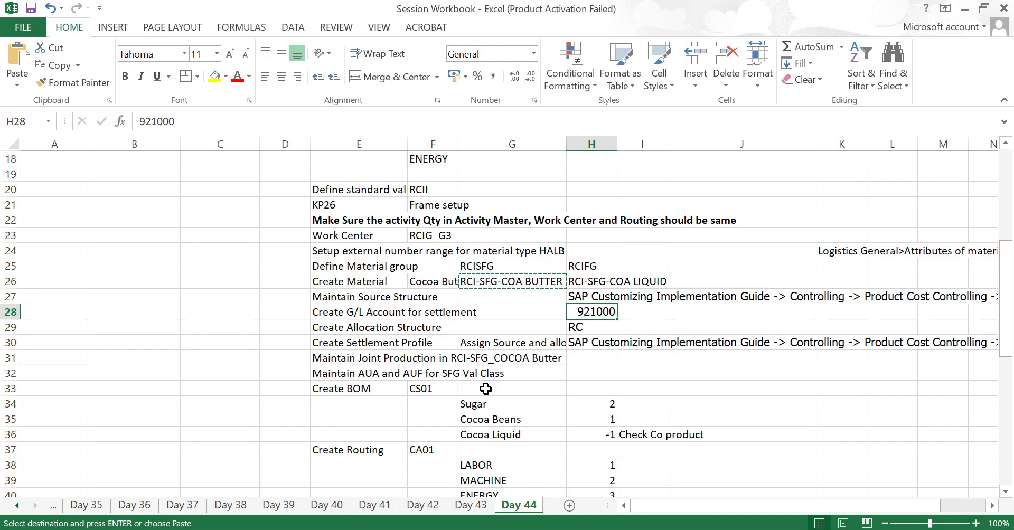
{"action": "key", "text": "Left"}
{"action": "key", "text": "Left"}
{"action": "key", "text": "Left"}
{"action": "key", "text": "Down"}
{"action": "key", "text": "Down"}
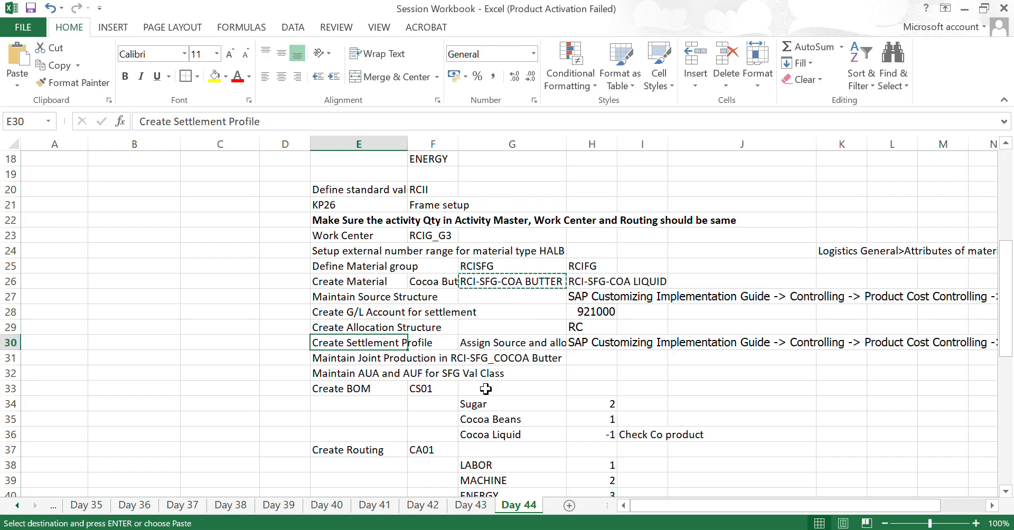
{"action": "key", "text": "Up"}
{"action": "key", "text": "Up"}
{"action": "key", "text": "Right"}
{"action": "key", "text": "Right"}
{"action": "key", "text": "Right"}
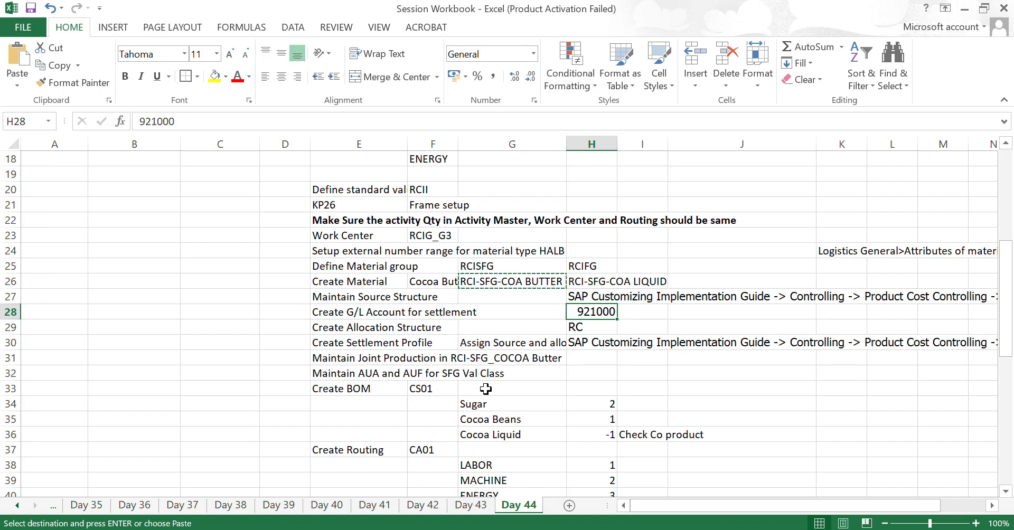
- Switch to SAP, start FS00 and display the Internal Settlement G/L account under RCI-PL-Secondary
{"action": "key", "text": "alt+Tab"}
{"action": "left_click", "coordinate": [76, 39]}
{"action": "type", "text": "/"}
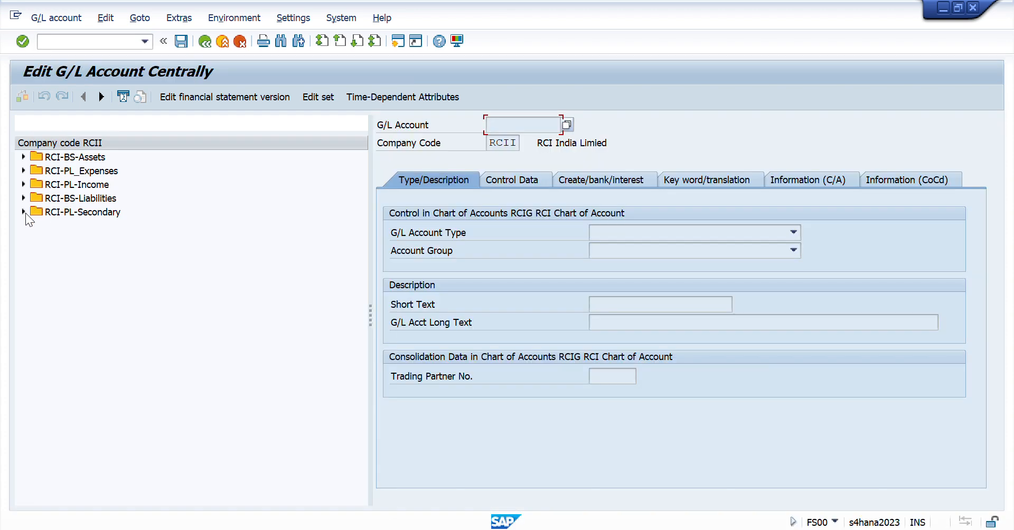
{"action": "left_click", "coordinate": [24, 212]}
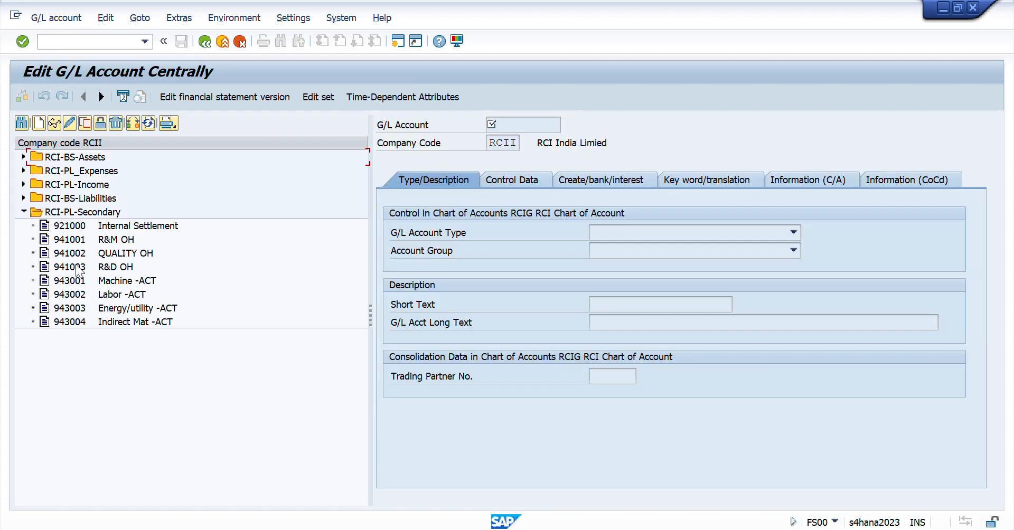
{"action": "double_click", "coordinate": [69, 226]}
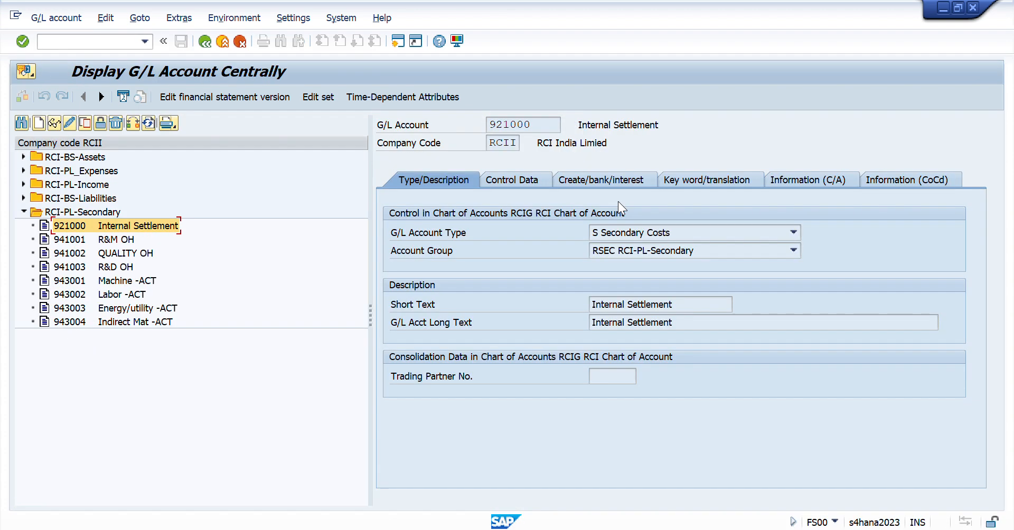
- Check the Internal Settlement account's short text and its cost element category in the control data
{"action": "left_click_drag", "start_coordinate": [680, 305], "coordinate": [467, 323]}
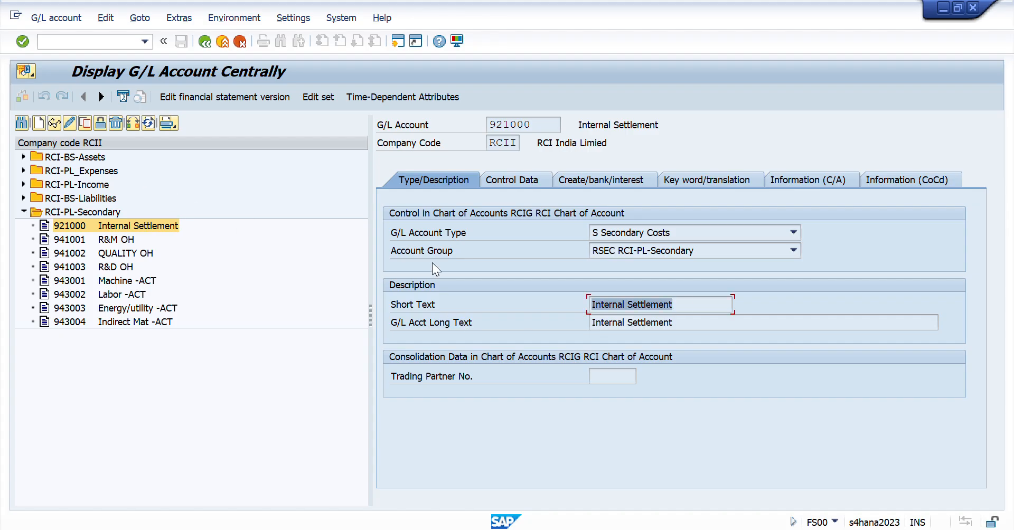
{"action": "left_click_drag", "start_coordinate": [691, 303], "coordinate": [468, 307]}
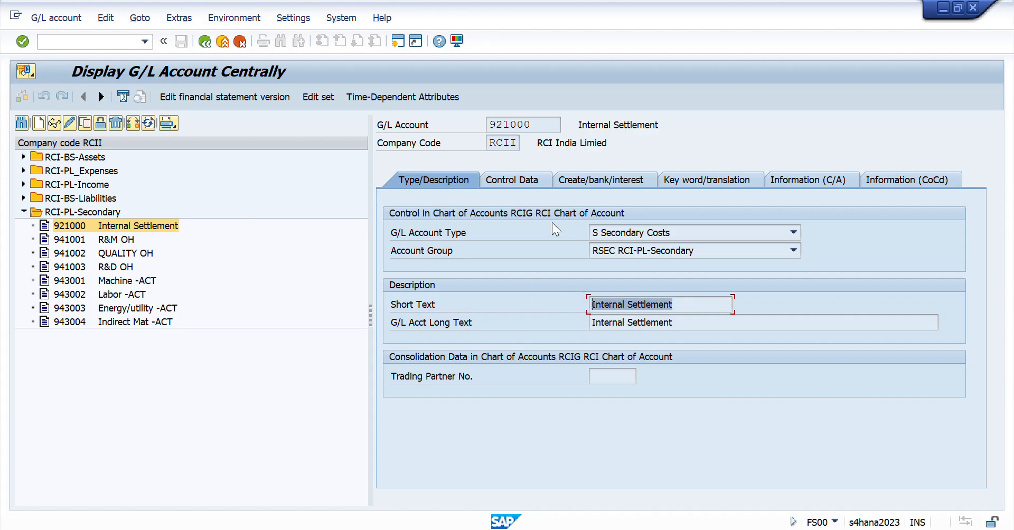
{"action": "left_click", "coordinate": [515, 182]}
{"action": "left_click_drag", "start_coordinate": [976, 276], "coordinate": [973, 413]}
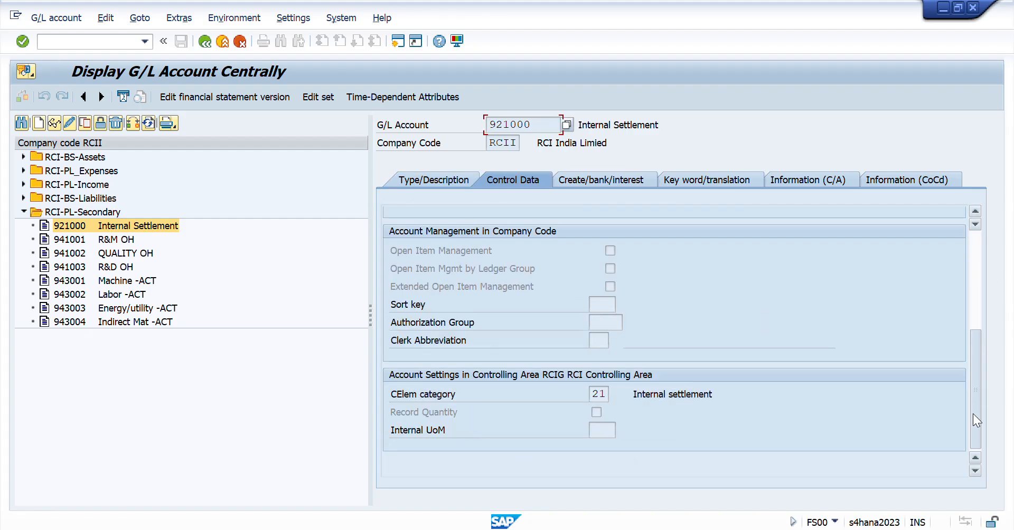
{"action": "double_click", "coordinate": [596, 393]}
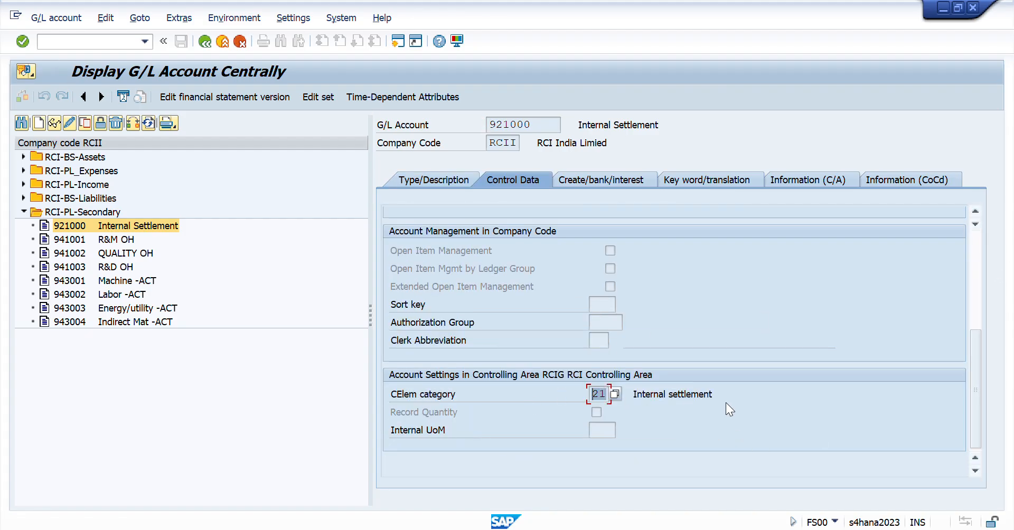
{"action": "left_click_drag", "start_coordinate": [719, 394], "coordinate": [555, 403]}
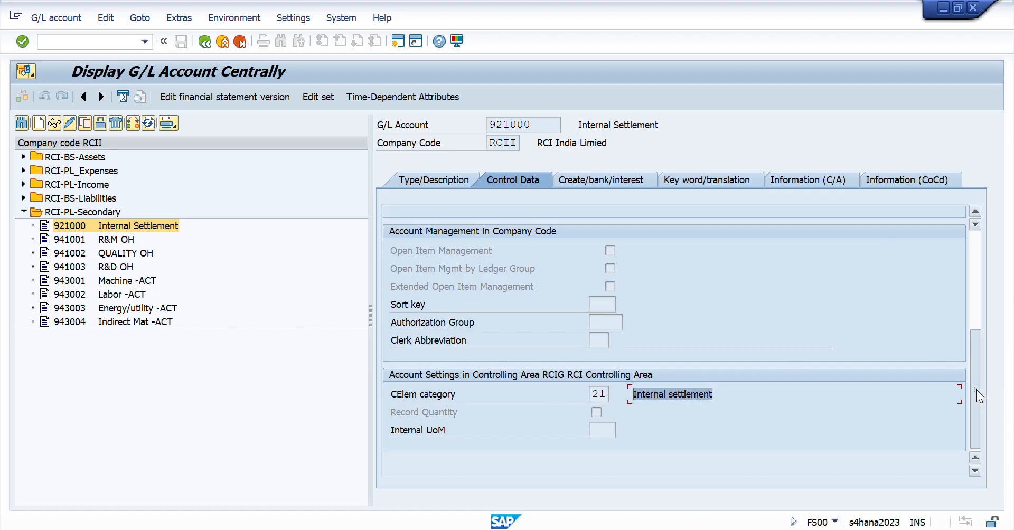
- Check the Internal Settlement account's field status group in the document creation settings
{"action": "left_click_drag", "start_coordinate": [975, 391], "coordinate": [964, 253]}
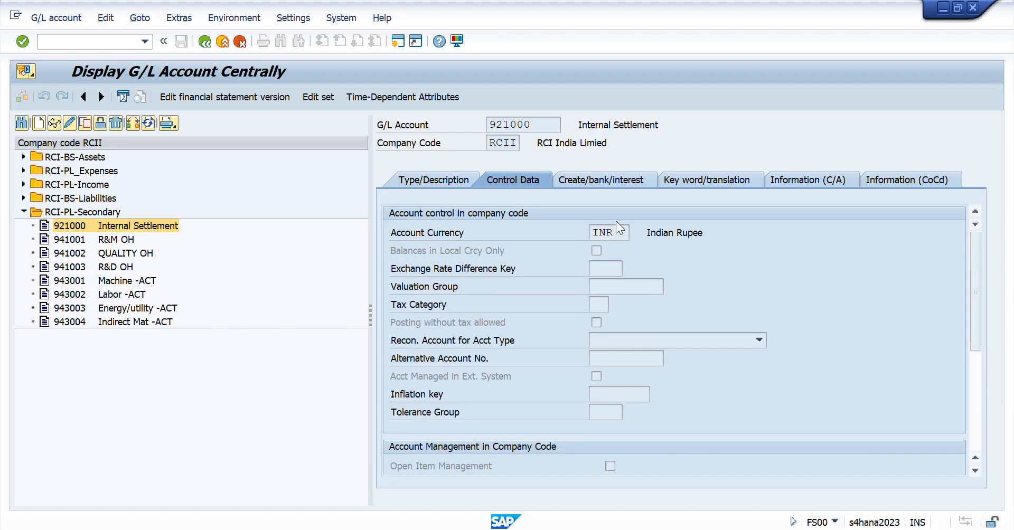
{"action": "left_click", "coordinate": [597, 182]}
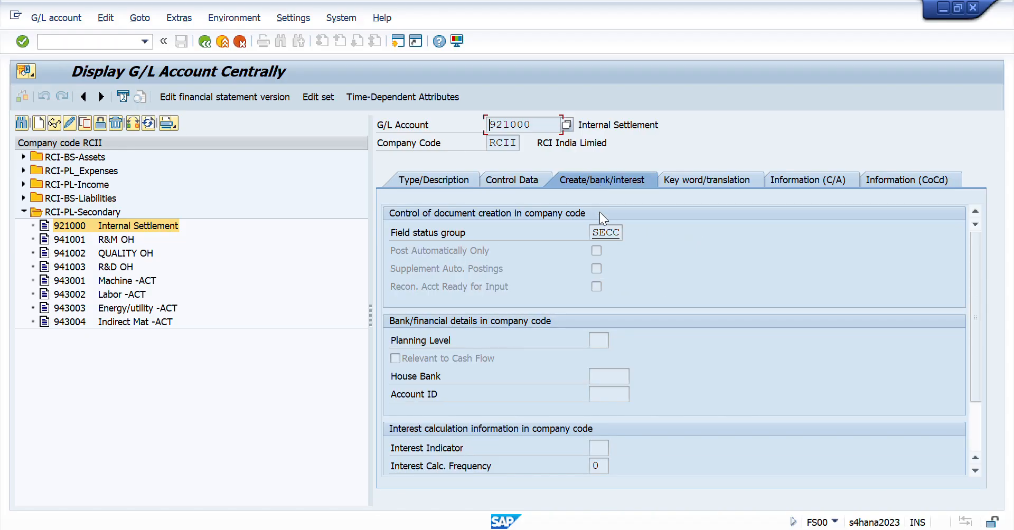
{"action": "left_click", "coordinate": [615, 233]}
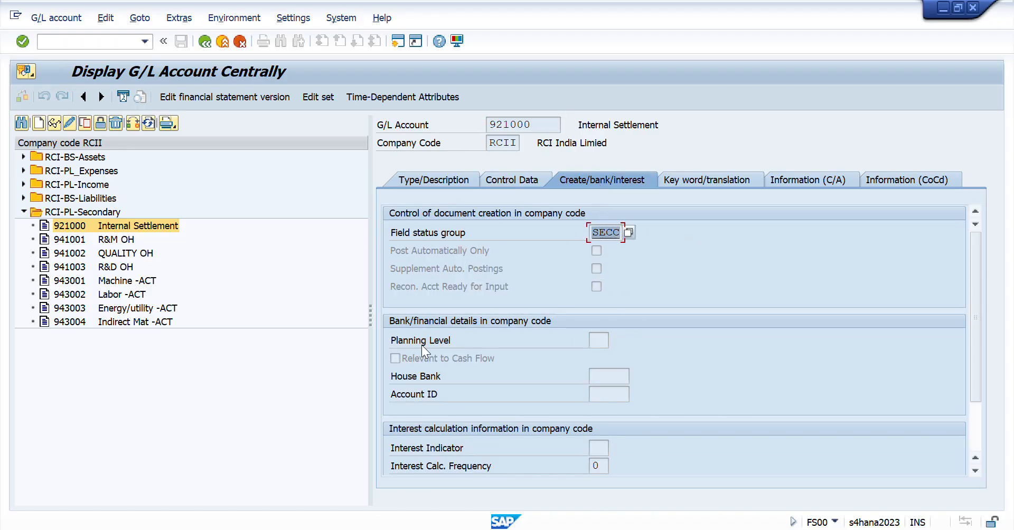
- Switch to the Excel workbook and check the Create Allocation Structure entry and its key on the Day 44 sheet
{"action": "key", "text": "alt+Tab"}
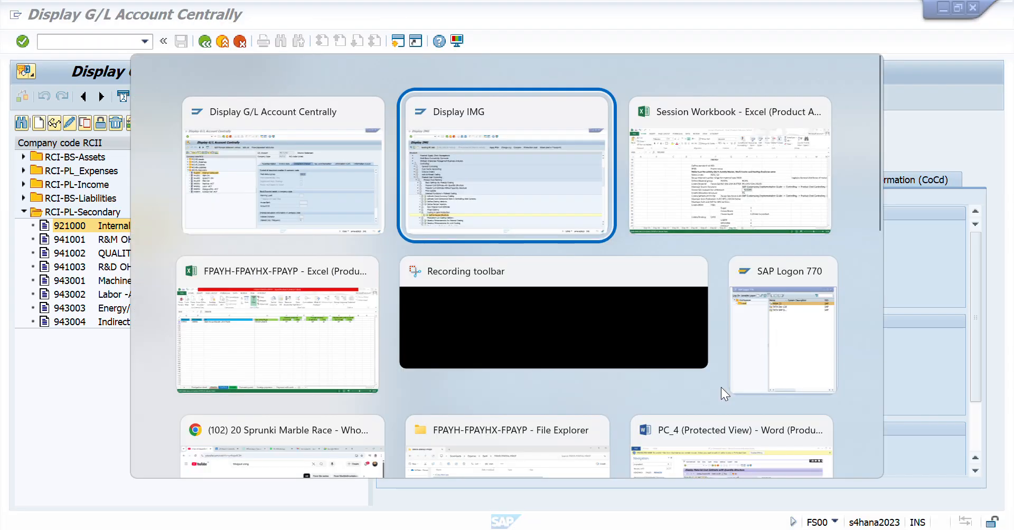
{"action": "key", "text": "alt+Tab"}
{"action": "key", "text": "Left"}
{"action": "key", "text": "Left"}
{"action": "key", "text": "Left"}
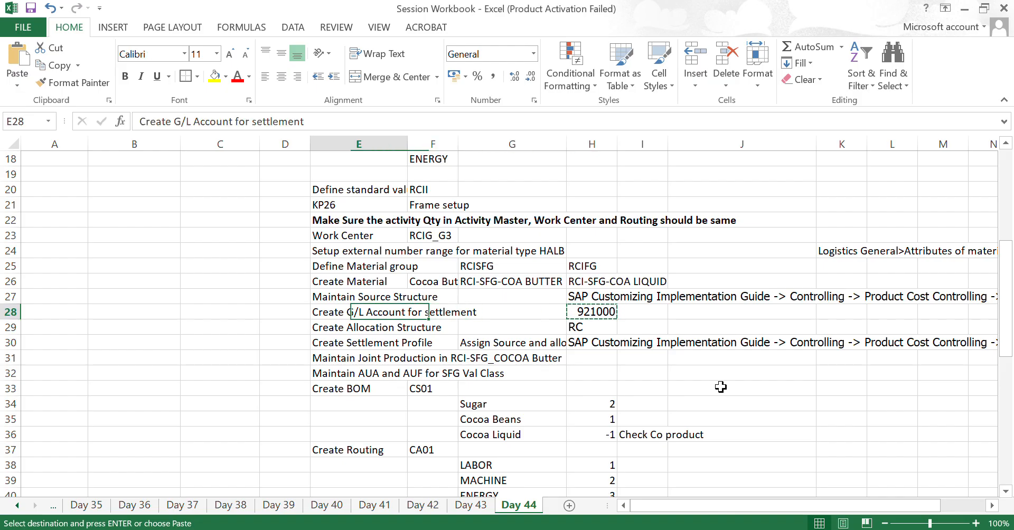
{"action": "key", "text": "Down"}
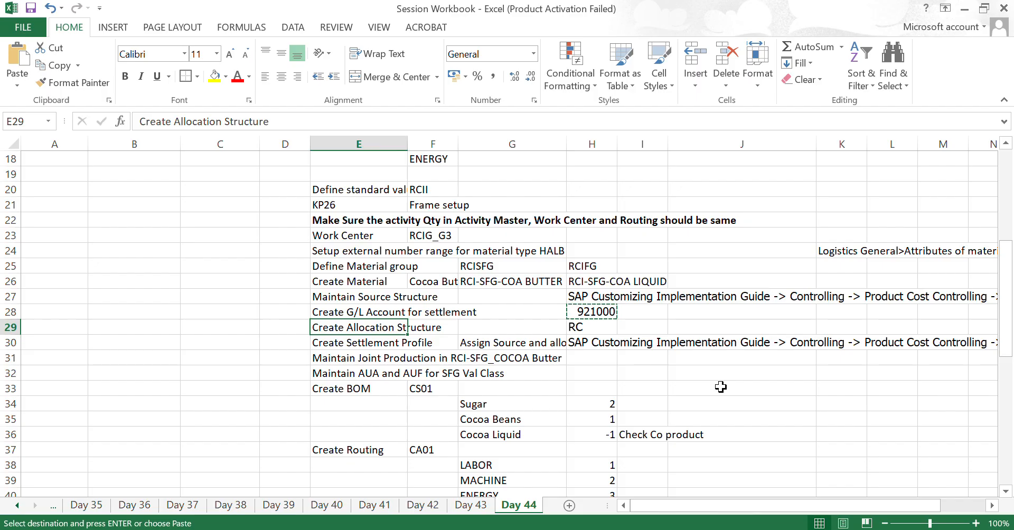
{"action": "key", "text": "Right"}
{"action": "key", "text": "Right"}
{"action": "key", "text": "Right"}
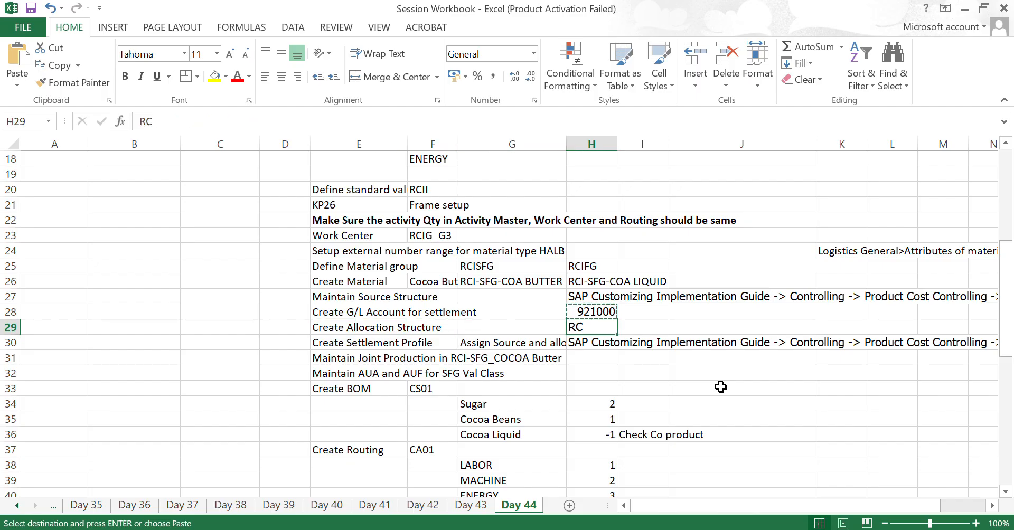
{"action": "key", "text": "Left"}
{"action": "key", "text": "Left"}
{"action": "key", "text": "Left"}
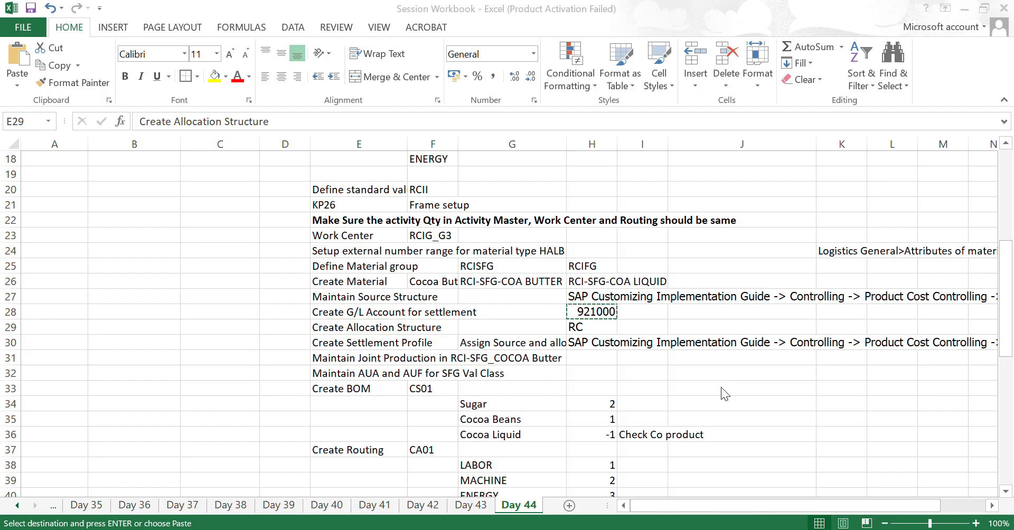
- Switch to the SAP IMG and execute Create Allocation Structure under Product Cost by Order, Period-End Closing, Settlement
{"action": "key", "text": "alt+Tab"}
{"action": "key", "text": "Tab"}
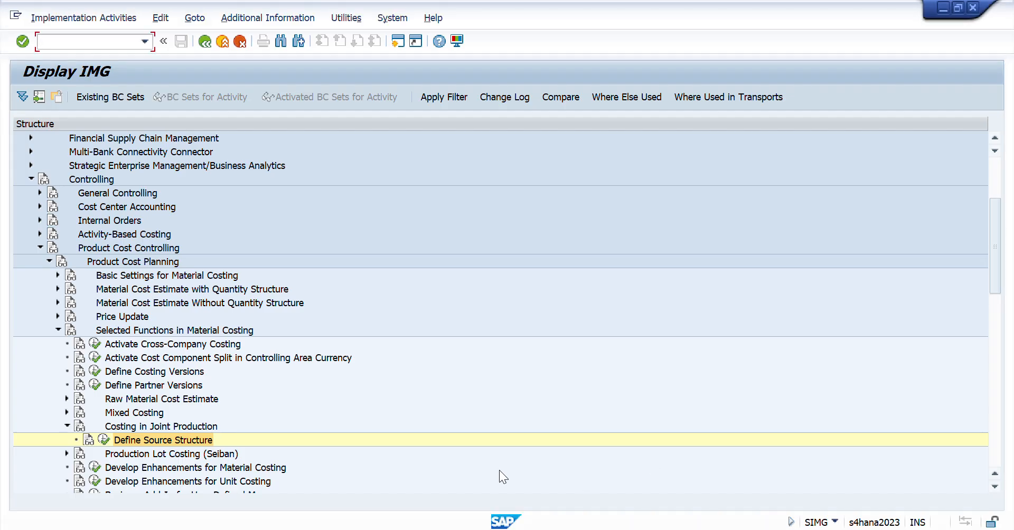
{"action": "type", "text": "/ncr03"}
{"action": "left_click", "coordinate": [132, 386]}
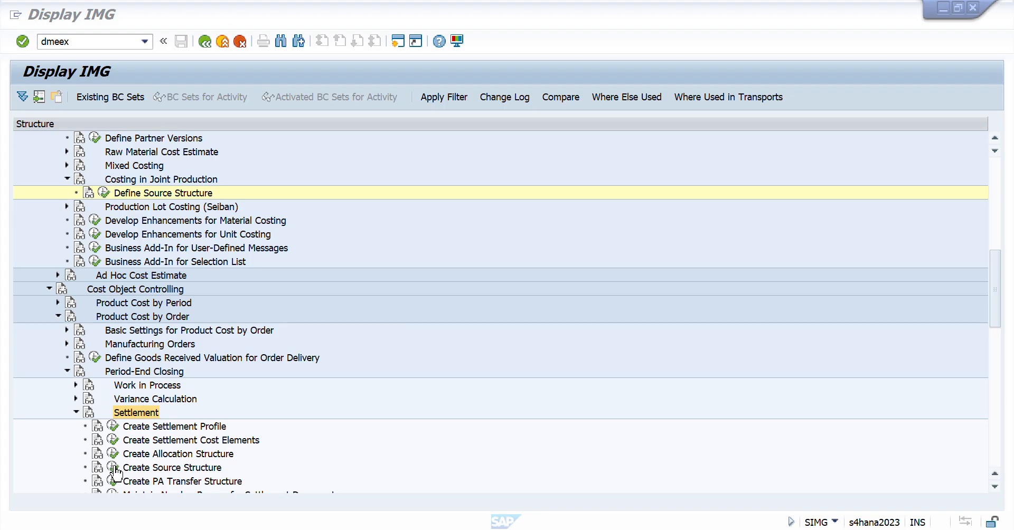
{"action": "scroll", "coordinate": [212, 300], "scroll_direction": "up", "scroll_amount": 4}
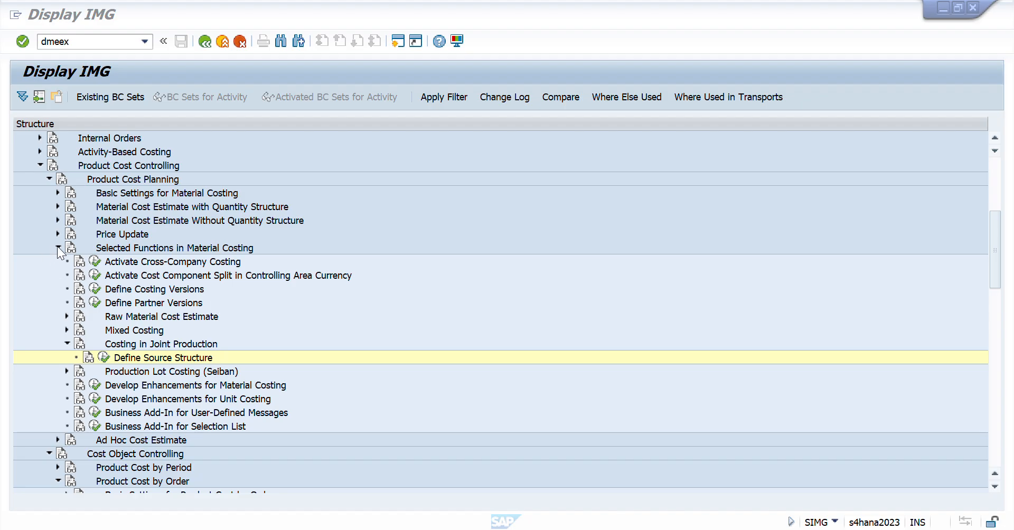
{"action": "left_click", "coordinate": [58, 247]}
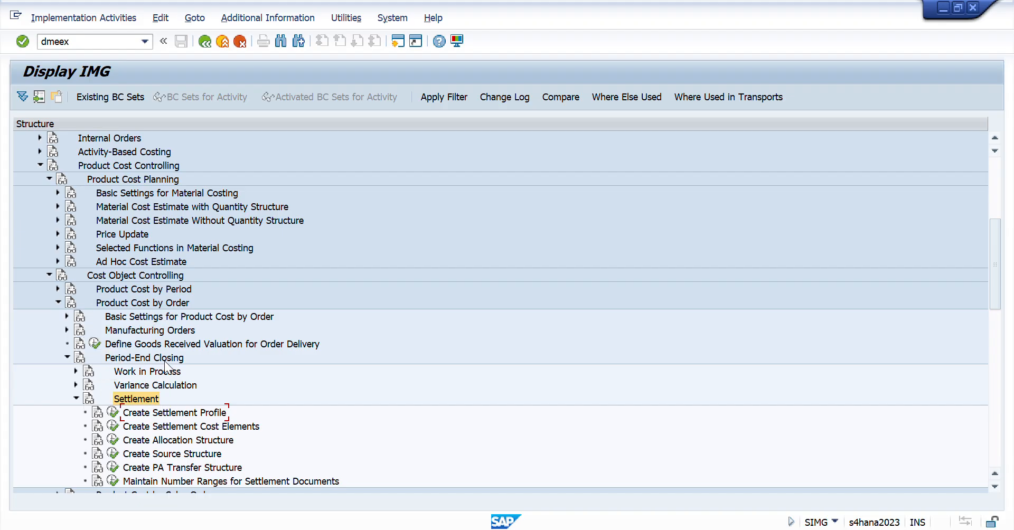
{"action": "left_click", "coordinate": [113, 440]}
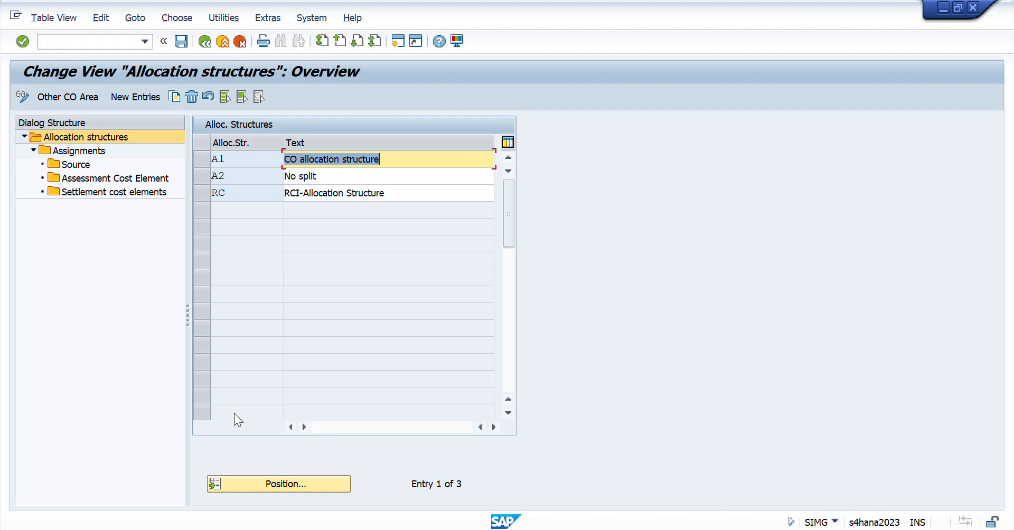
- Display the assignments of allocation structure RC and review the Goods Issue, Confirmation and Overhead entries
{"action": "left_click", "coordinate": [201, 197]}
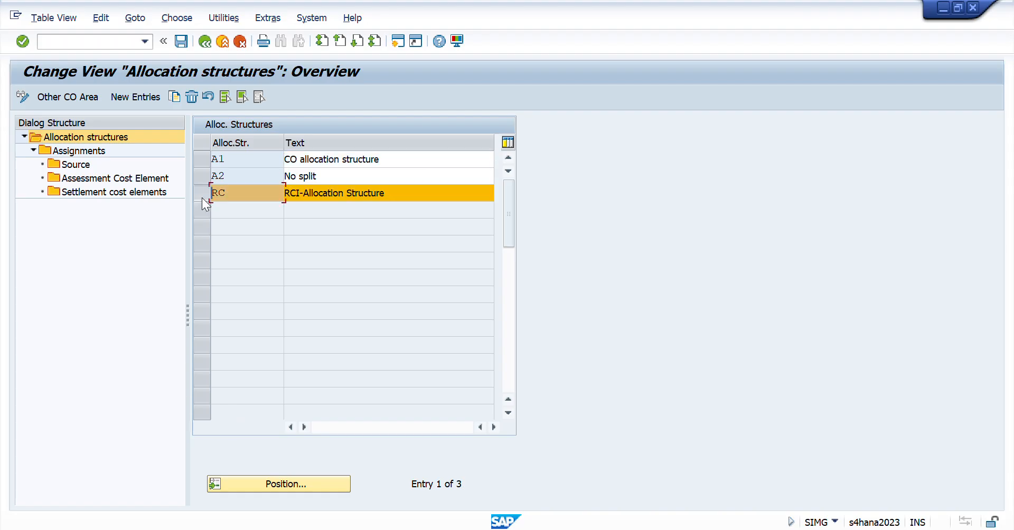
{"action": "left_click", "coordinate": [81, 151]}
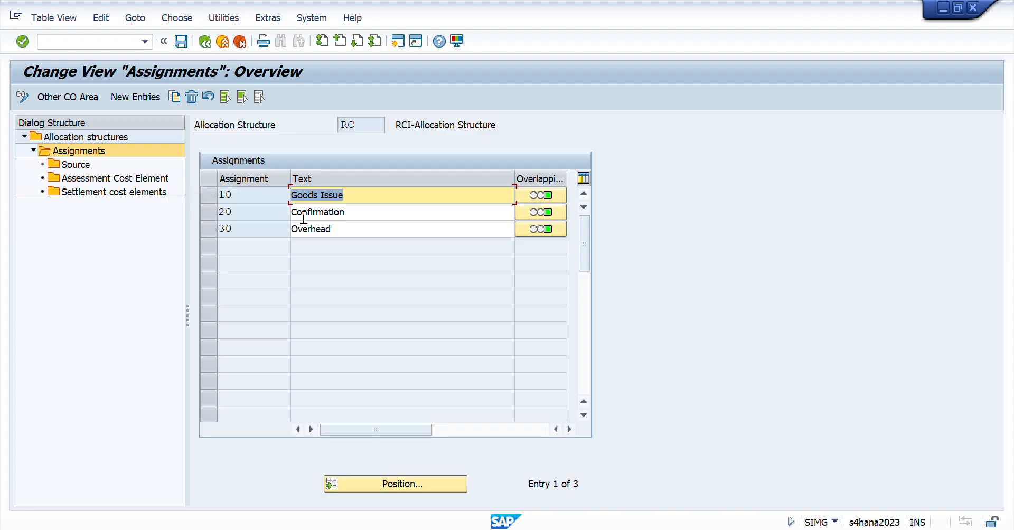
{"action": "left_click", "coordinate": [367, 197]}
{"action": "left_click_drag", "start_coordinate": [367, 197], "coordinate": [248, 209]}
{"action": "left_click_drag", "start_coordinate": [364, 213], "coordinate": [241, 244]}
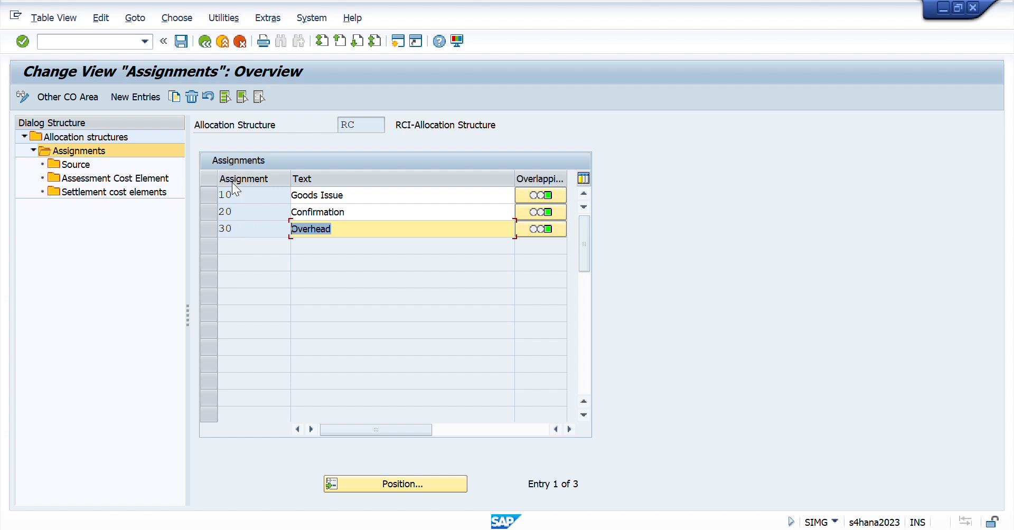
{"action": "left_click_drag", "start_coordinate": [374, 189], "coordinate": [202, 203]}
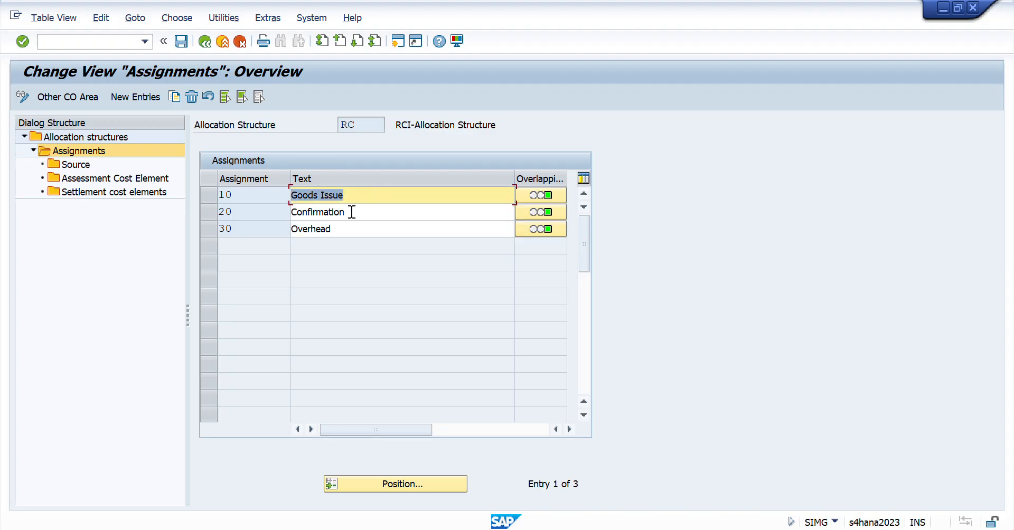
{"action": "left_click_drag", "start_coordinate": [350, 212], "coordinate": [208, 210]}
{"action": "left_click_drag", "start_coordinate": [347, 227], "coordinate": [226, 241]}
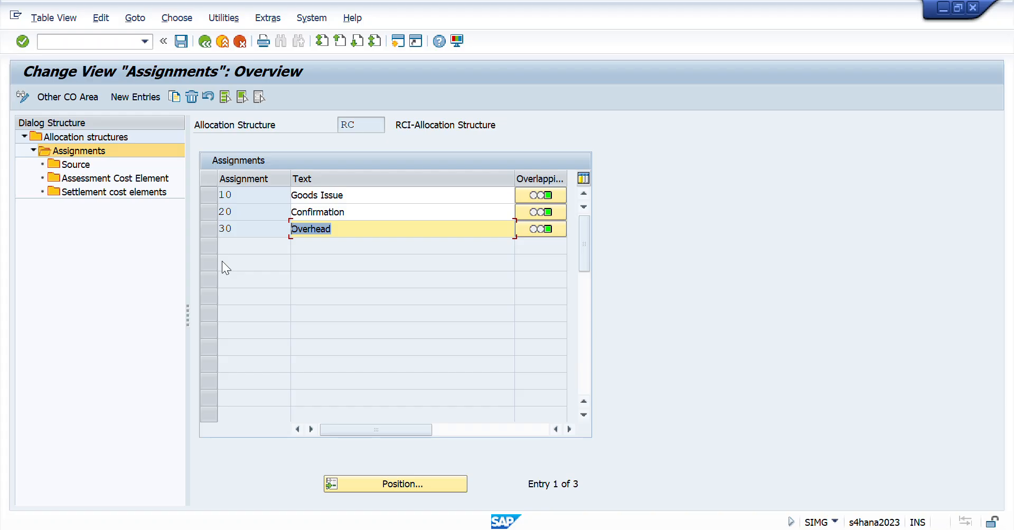
- Check the source cost element range of assignment 10 Goods Issue and display its settlement cost elements
{"action": "left_click", "coordinate": [210, 195]}
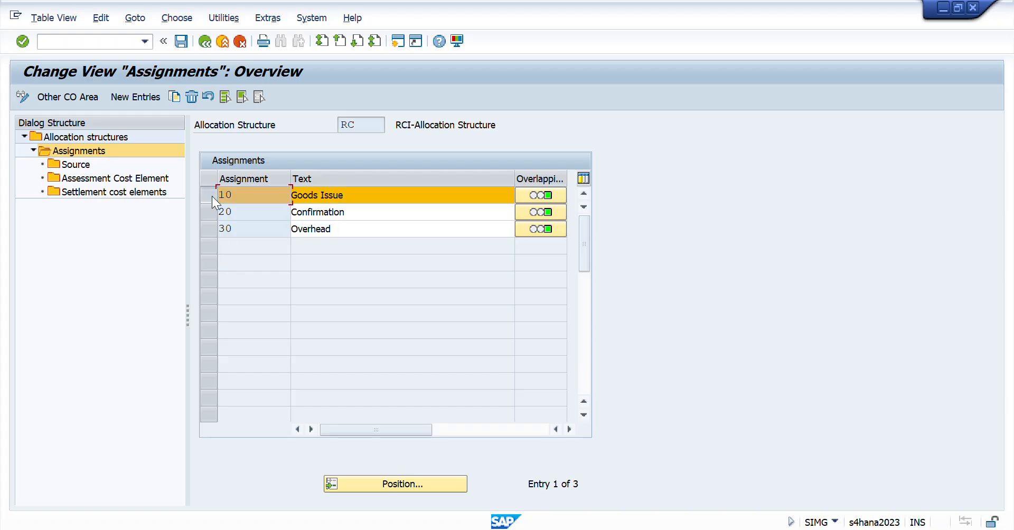
{"action": "left_click", "coordinate": [71, 163]}
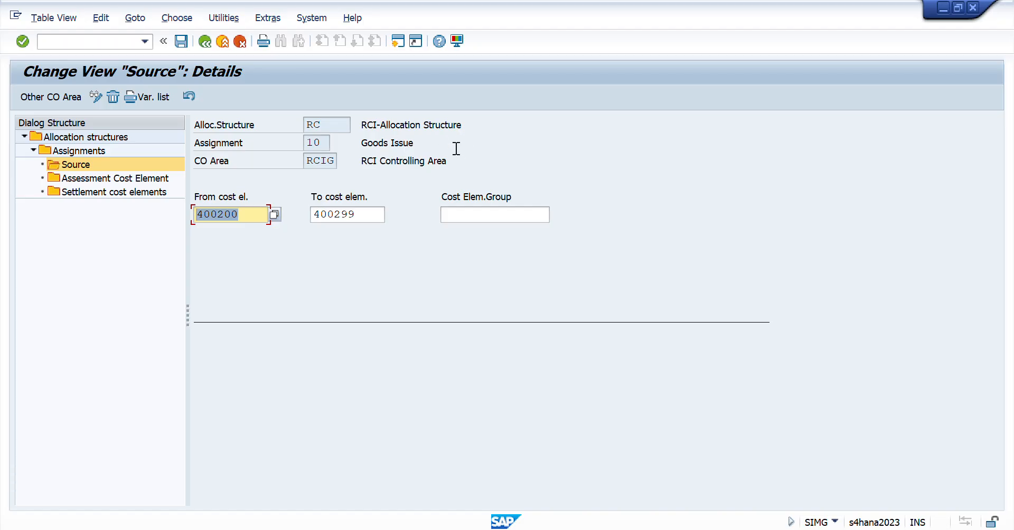
{"action": "left_click", "coordinate": [363, 213]}
{"action": "left_click", "coordinate": [228, 213]}
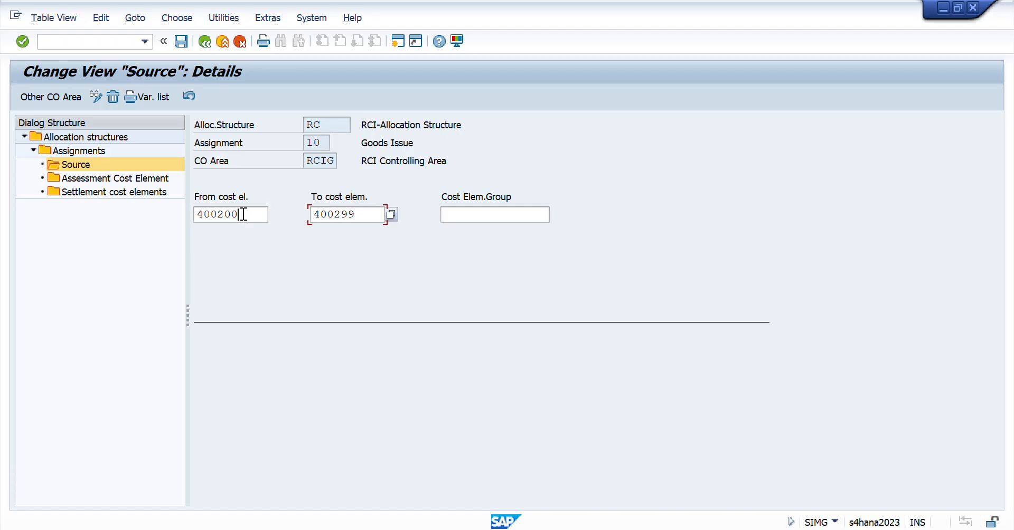
{"action": "left_click", "coordinate": [369, 214]}
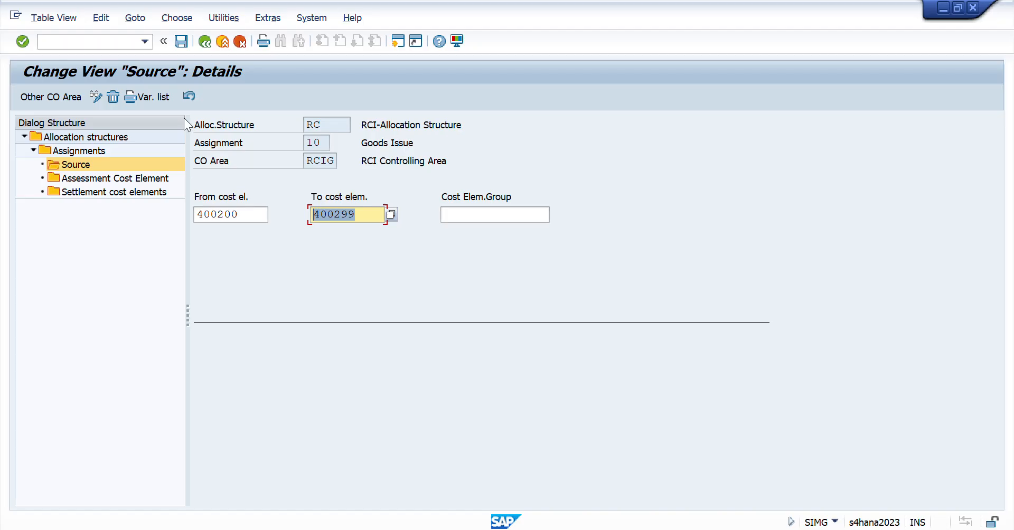
{"action": "left_click", "coordinate": [106, 191]}
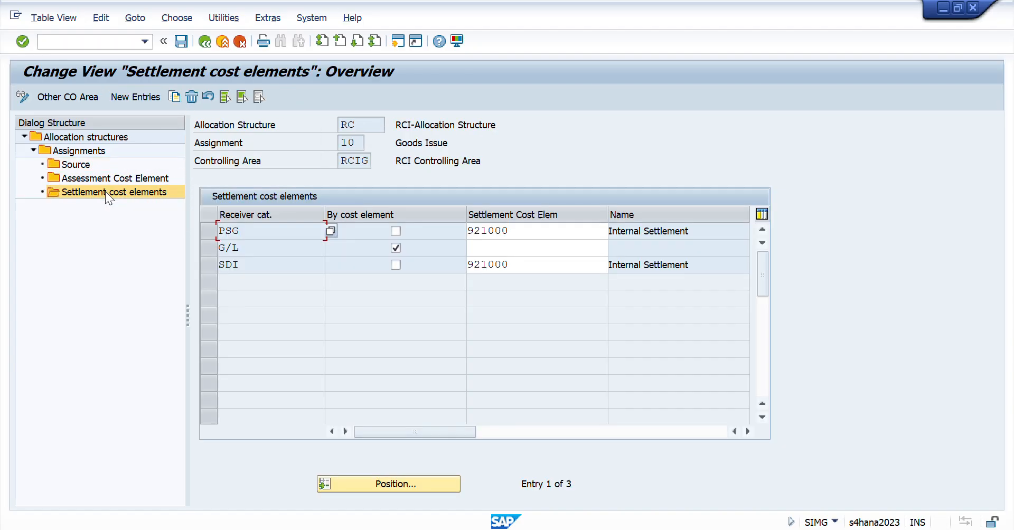
- Review the PSG, G/L and SDI receiver categories and their settlement cost elements for assignment 10 Goods Issue
{"action": "left_click", "coordinate": [244, 247]}
{"action": "left_click_drag", "start_coordinate": [243, 248], "coordinate": [185, 247]}
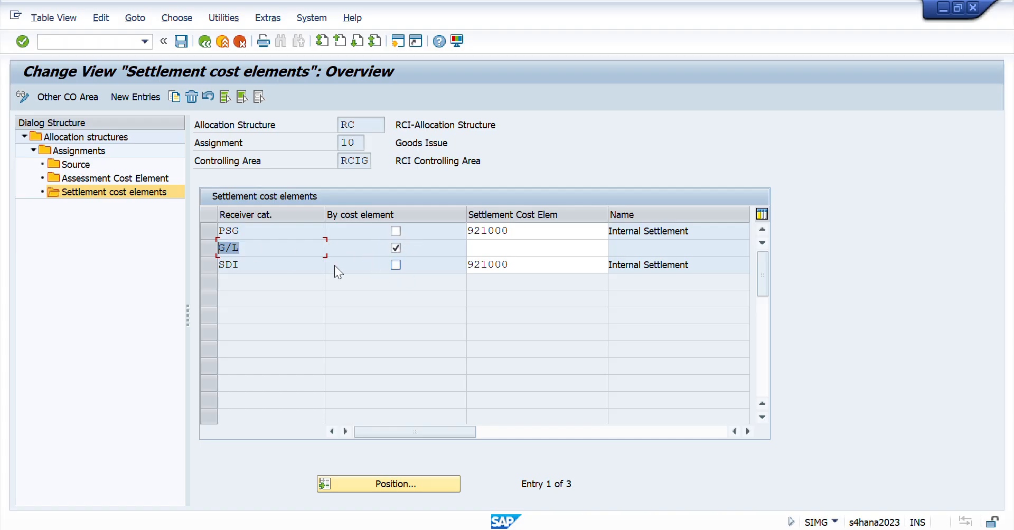
{"action": "left_click_drag", "start_coordinate": [259, 234], "coordinate": [181, 231]}
{"action": "left_click", "coordinate": [265, 266]}
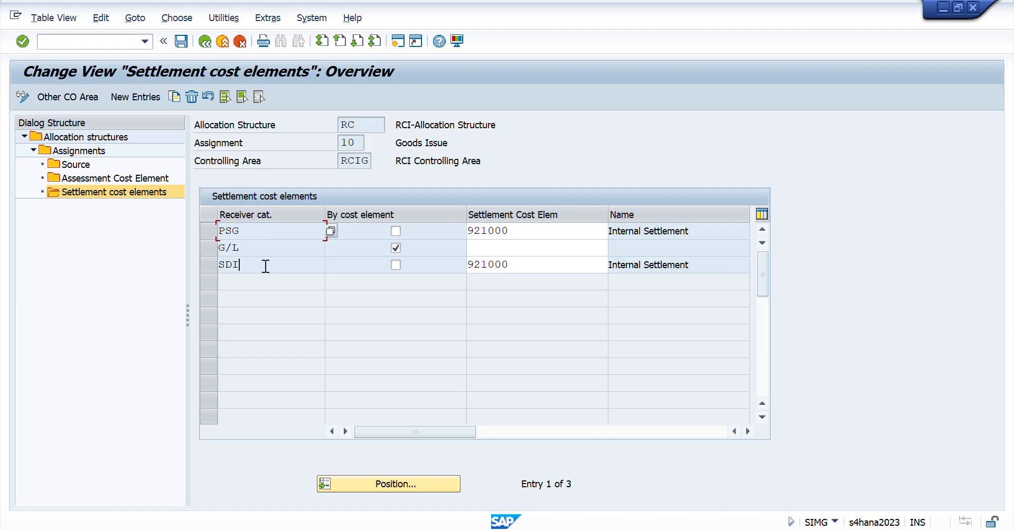
{"action": "left_click_drag", "start_coordinate": [514, 230], "coordinate": [387, 238]}
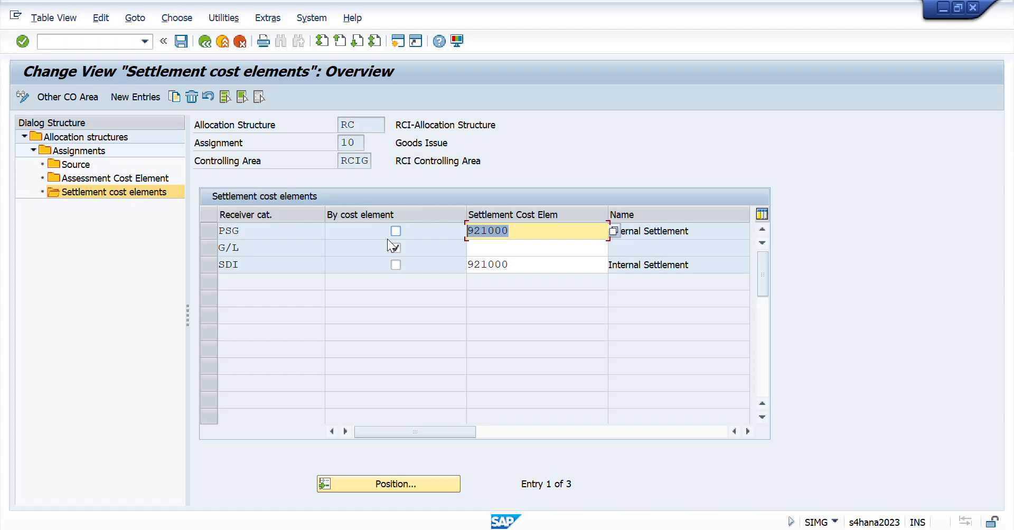
{"action": "left_click_drag", "start_coordinate": [526, 258], "coordinate": [334, 226]}
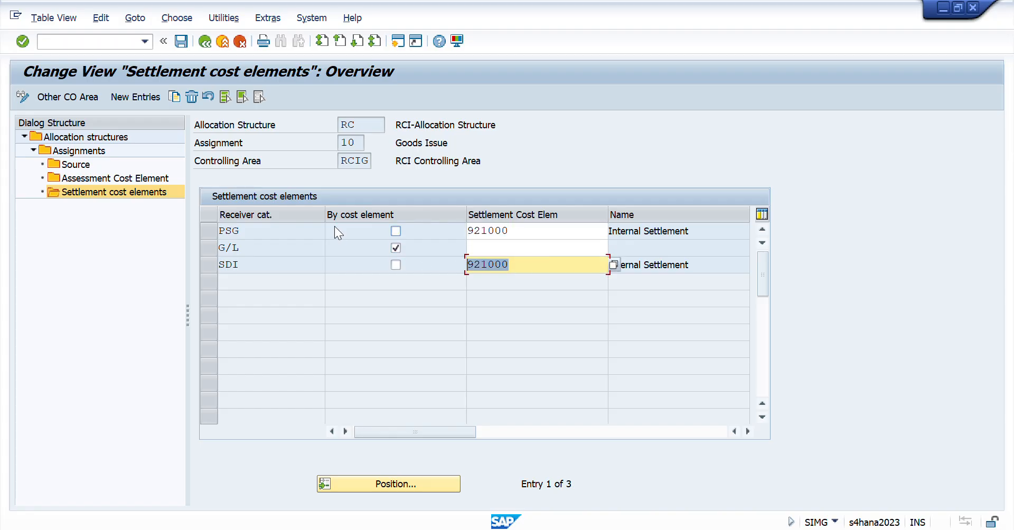
- Select assignment 20 Confirmation, check its source cost element range and display its settlement cost elements
{"action": "left_click", "coordinate": [205, 41]}
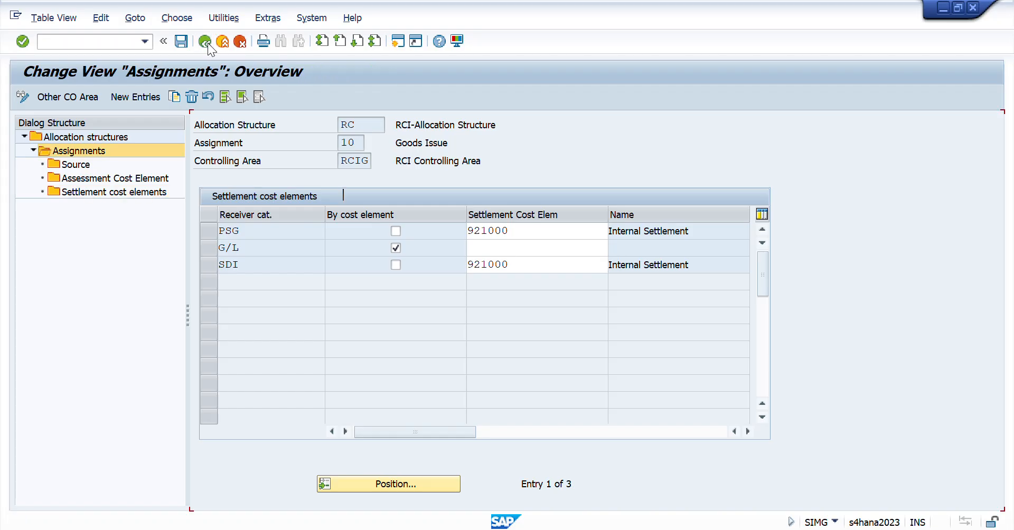
{"action": "left_click", "coordinate": [214, 209]}
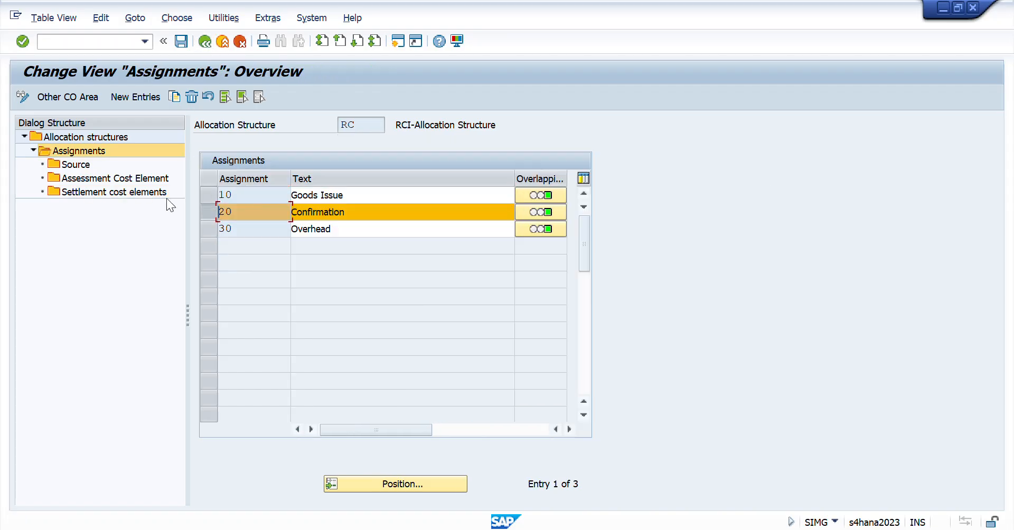
{"action": "left_click", "coordinate": [76, 165]}
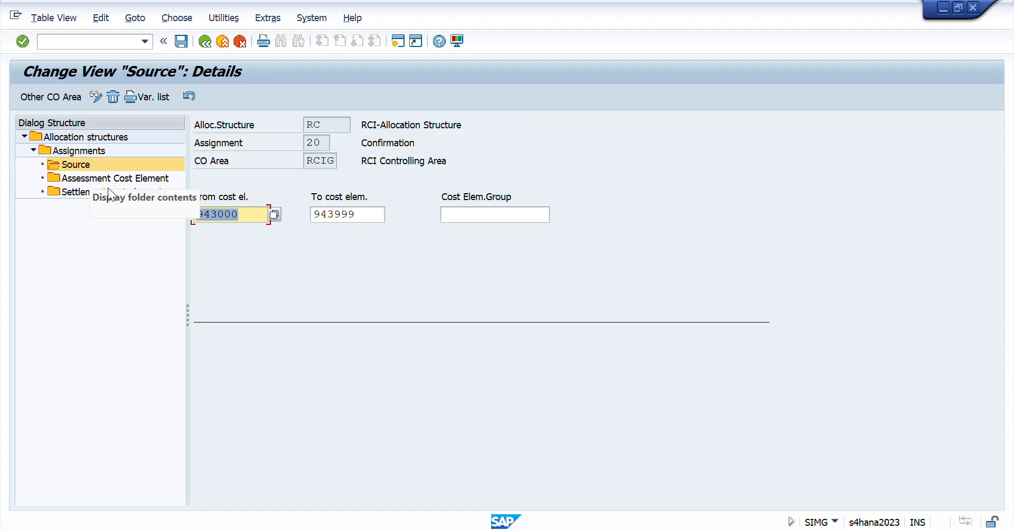
{"action": "left_click_drag", "start_coordinate": [243, 217], "coordinate": [173, 217]}
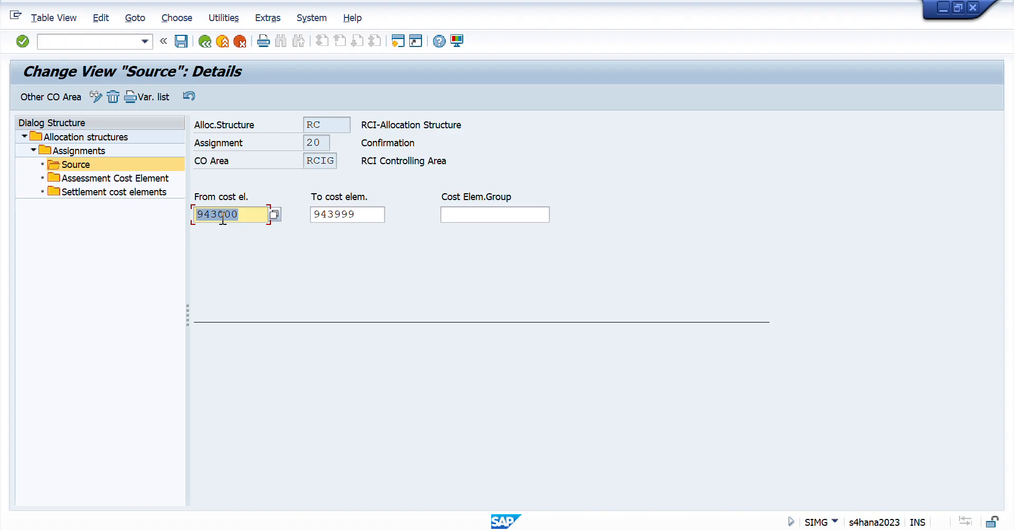
{"action": "left_click_drag", "start_coordinate": [236, 219], "coordinate": [167, 212]}
{"action": "left_click", "coordinate": [114, 192]}
{"action": "double_click", "coordinate": [113, 191]}
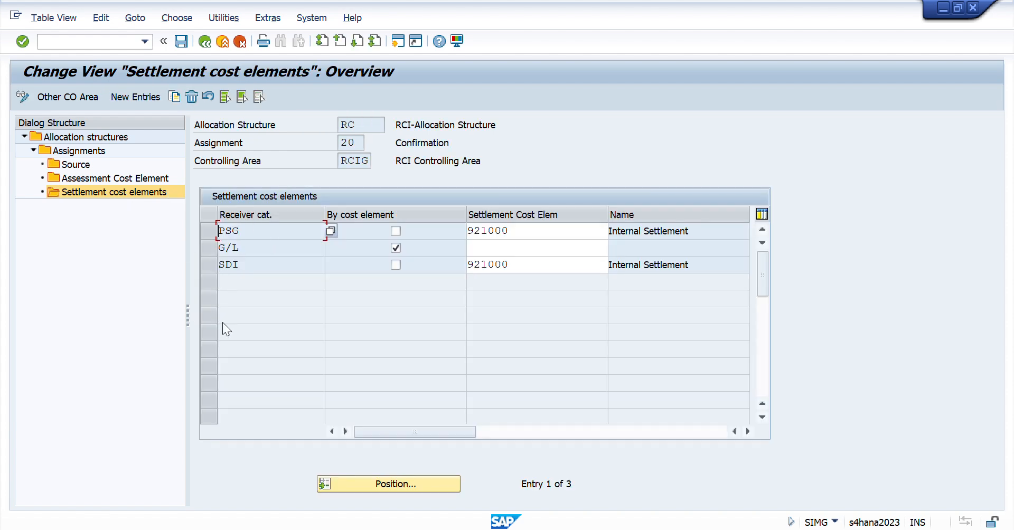
- Return to the assignments, select 30 Overhead and check its source cost element range
{"action": "double_click", "coordinate": [85, 151]}
{"action": "left_click", "coordinate": [208, 229]}
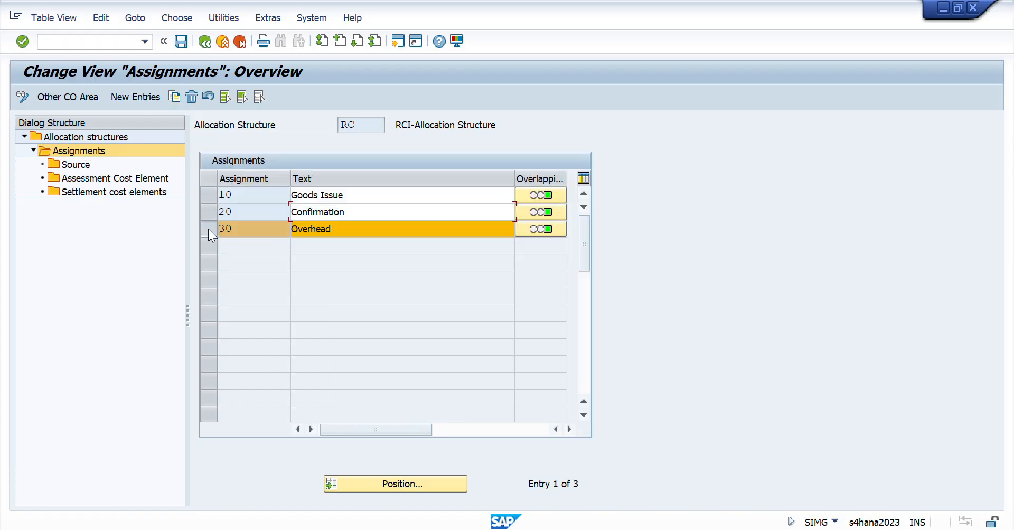
{"action": "left_click", "coordinate": [69, 163]}
{"action": "double_click", "coordinate": [68, 164]}
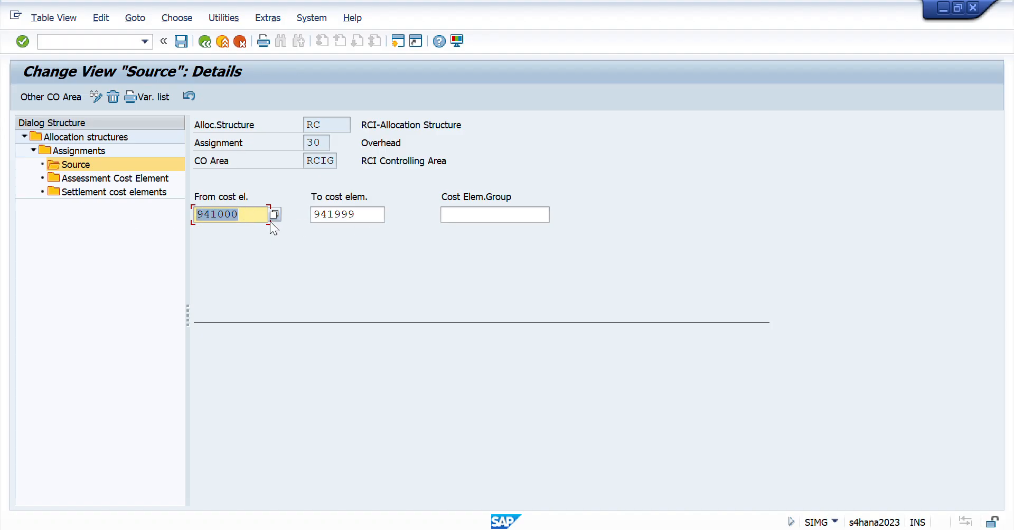
{"action": "left_click", "coordinate": [359, 216]}
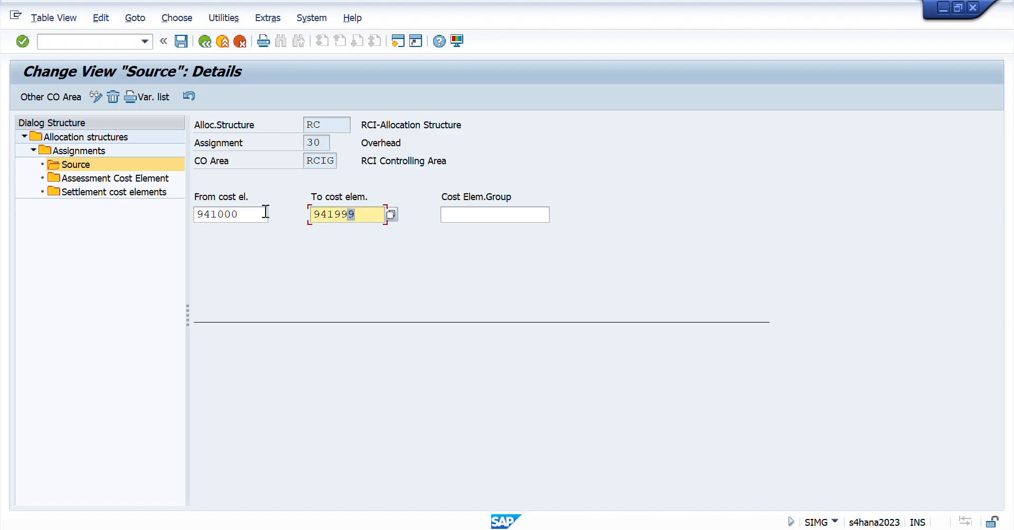
- Display the settlement cost elements of assignment 30 Overhead and review the receiver categories, cost elements and names
{"action": "double_click", "coordinate": [100, 189]}
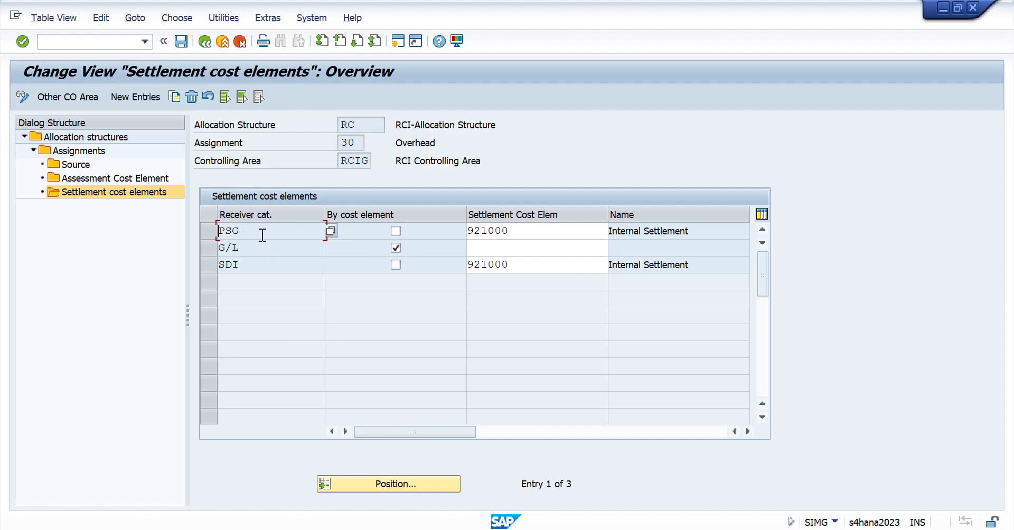
{"action": "double_click", "coordinate": [260, 263]}
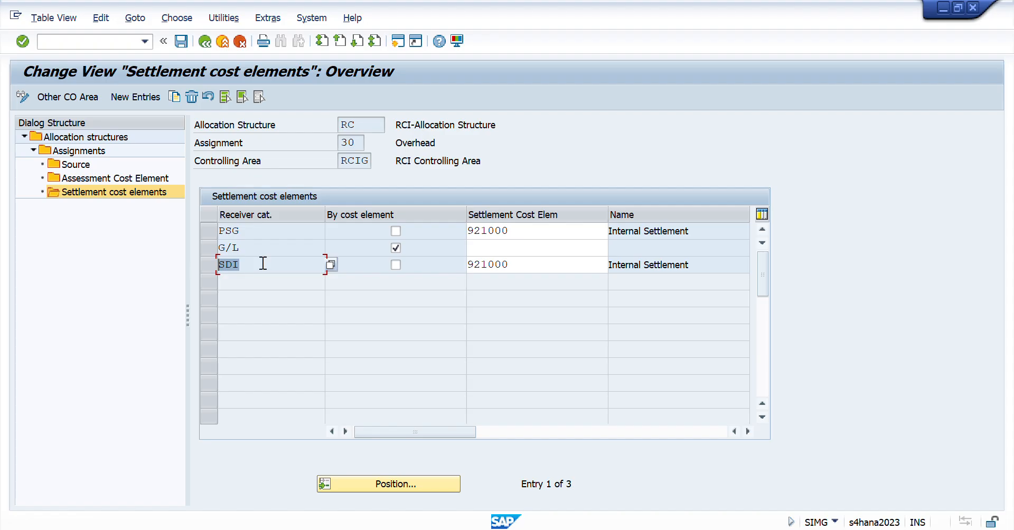
{"action": "left_click_drag", "start_coordinate": [521, 235], "coordinate": [386, 233]}
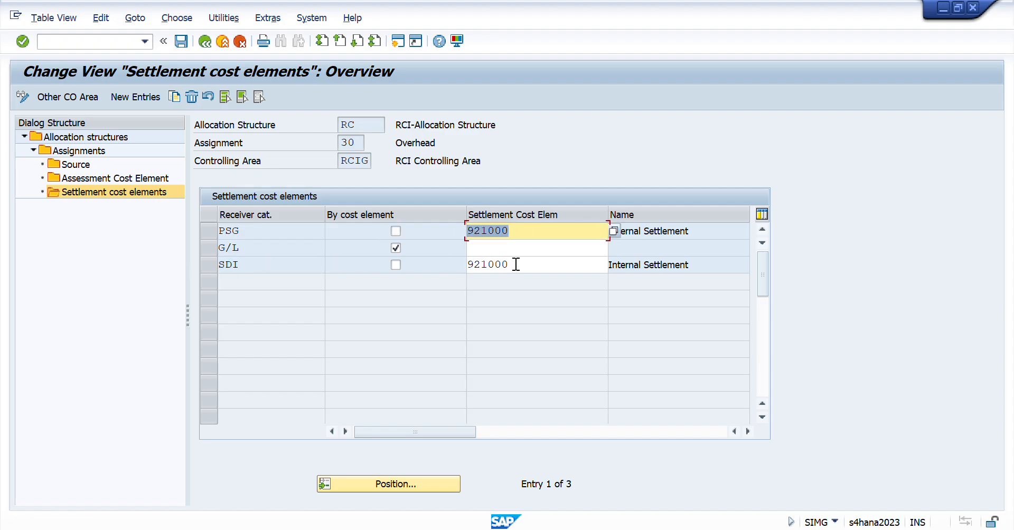
{"action": "left_click_drag", "start_coordinate": [516, 265], "coordinate": [388, 269]}
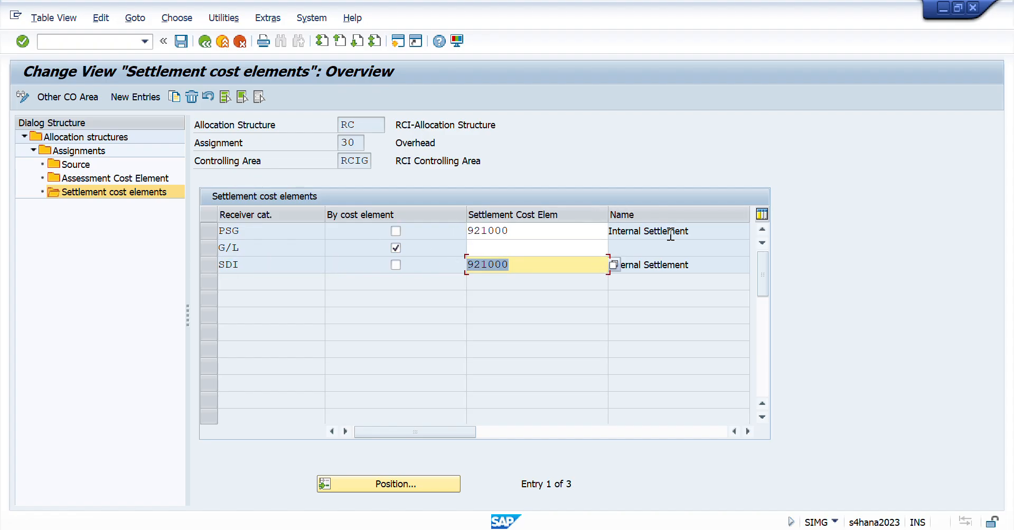
{"action": "left_click_drag", "start_coordinate": [668, 235], "coordinate": [541, 234]}
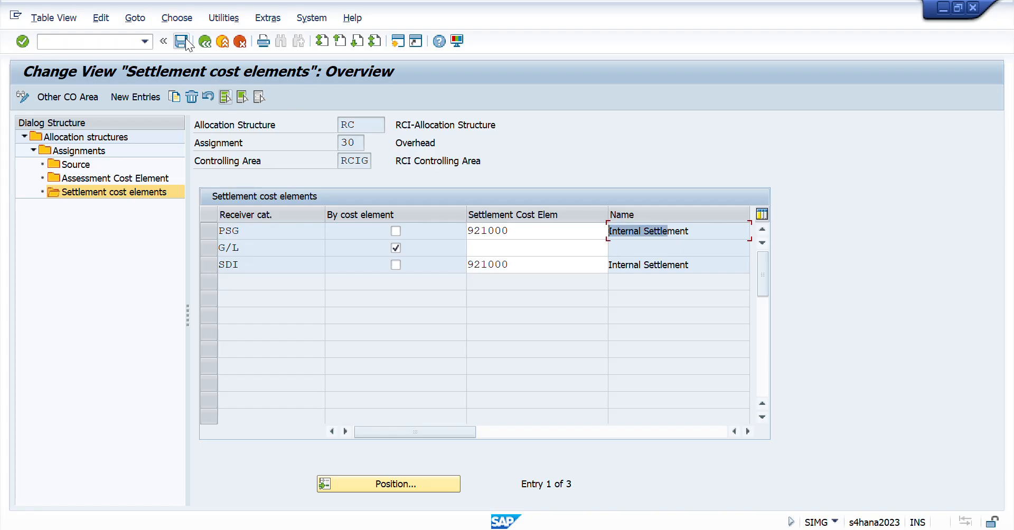
- Leave the allocation structure, return to the IMG and execute Create Settlement Profile under Product Cost by Order, Period-End Closing, Settlement
{"action": "left_click", "coordinate": [206, 42]}
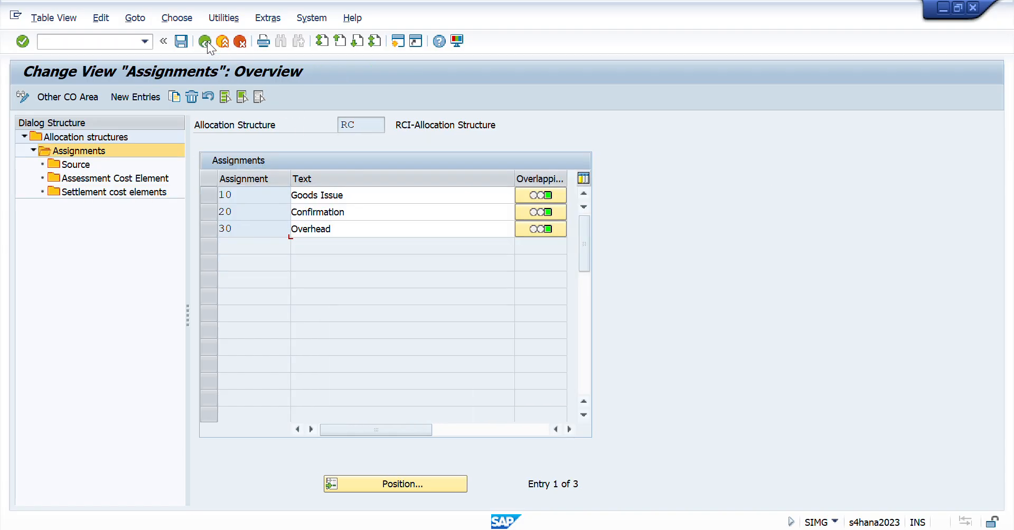
{"action": "left_click", "coordinate": [205, 42]}
{"action": "left_click", "coordinate": [206, 42]}
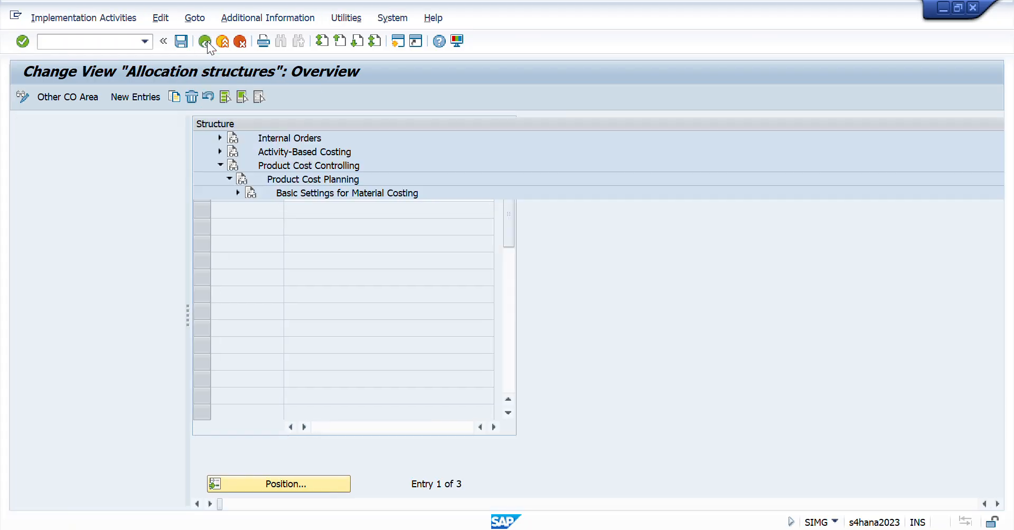
{"action": "key", "text": "Up"}
{"action": "key", "text": "Up"}
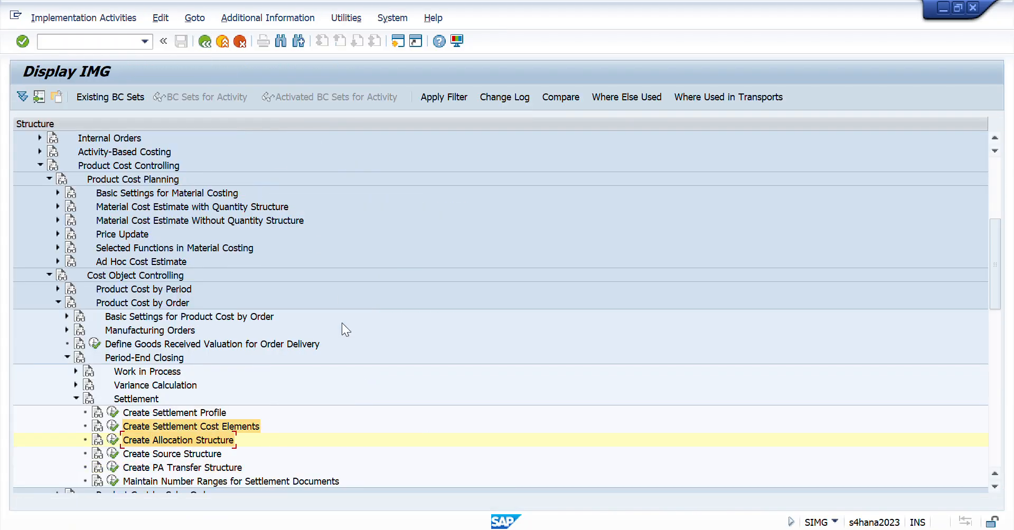
{"action": "key", "text": "Left"}
{"action": "key", "text": "Return"}
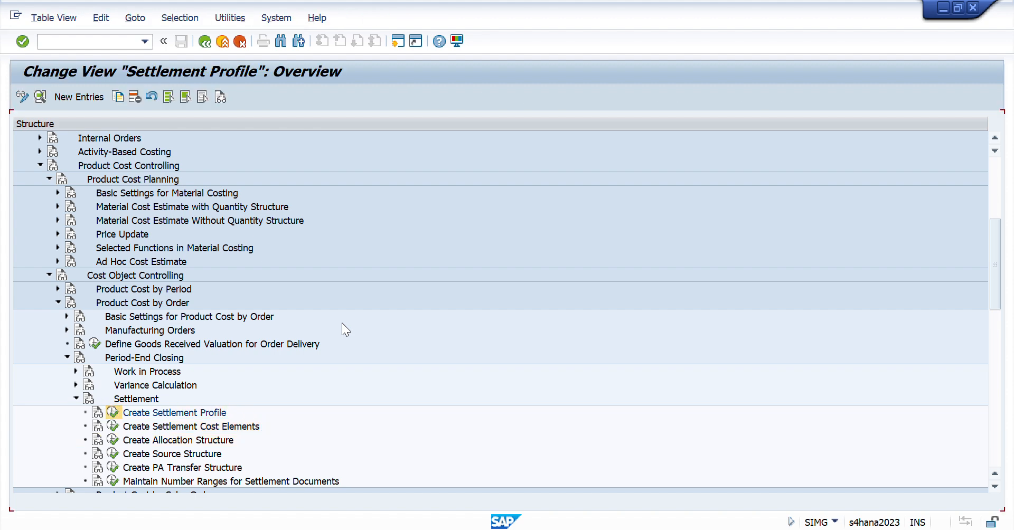
- Locate settlement profile RCIG, display its details and check the default allocation and source structures
{"action": "left_click", "coordinate": [94, 485]}
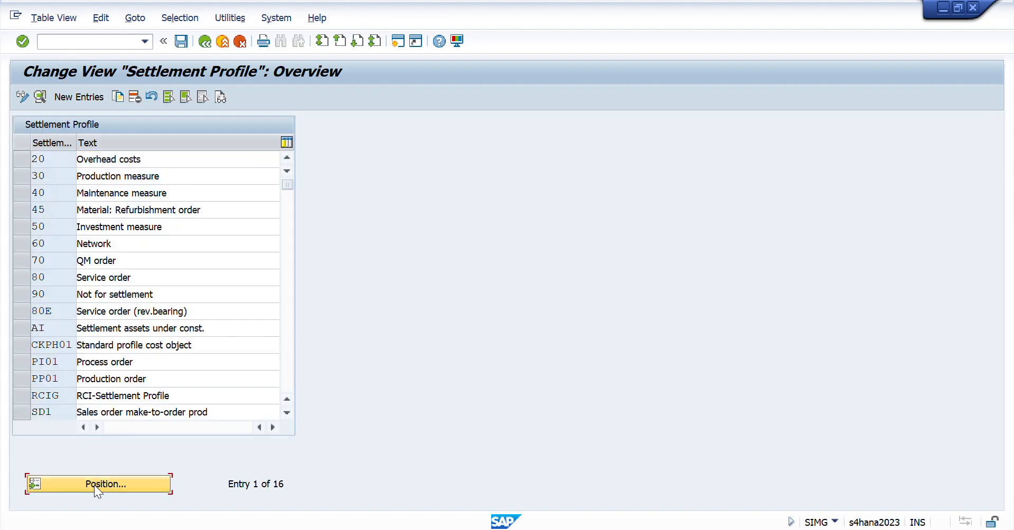
{"action": "type", "text": "rcig"}
{"action": "key", "text": "Return"}
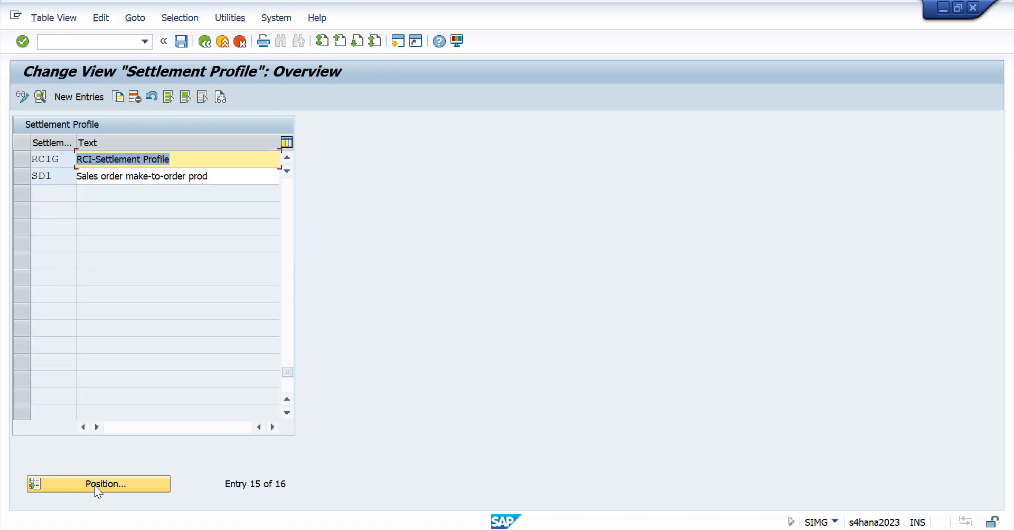
{"action": "double_click", "coordinate": [55, 157]}
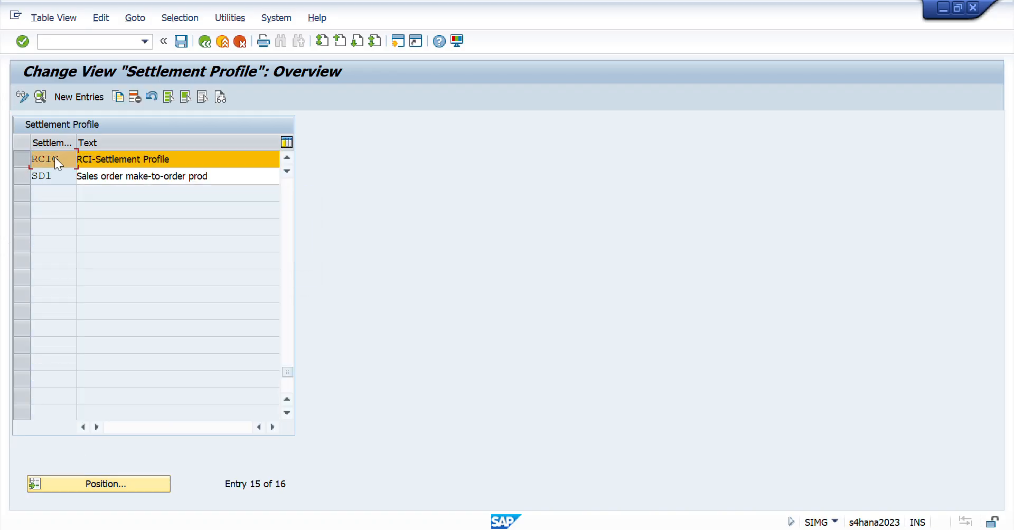
{"action": "left_click_drag", "start_coordinate": [184, 358], "coordinate": [85, 333]}
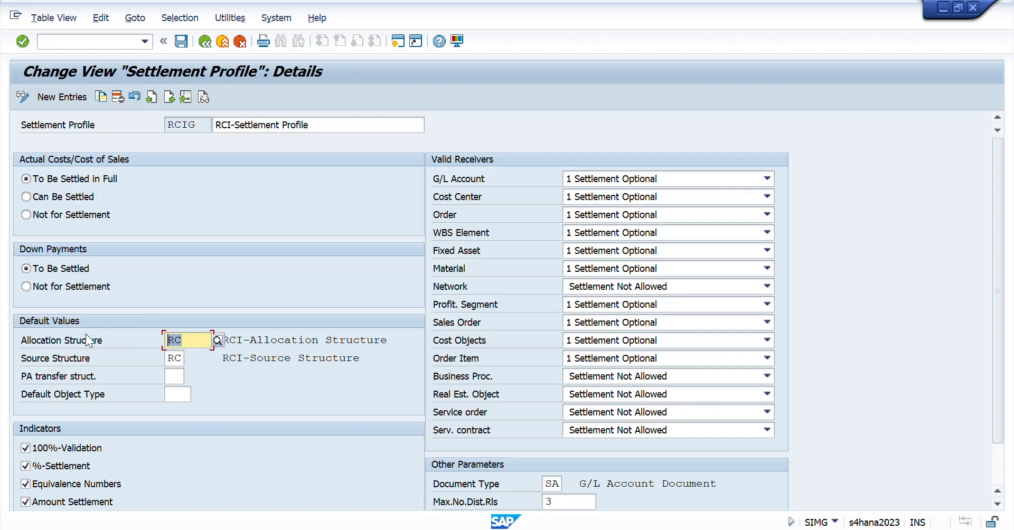
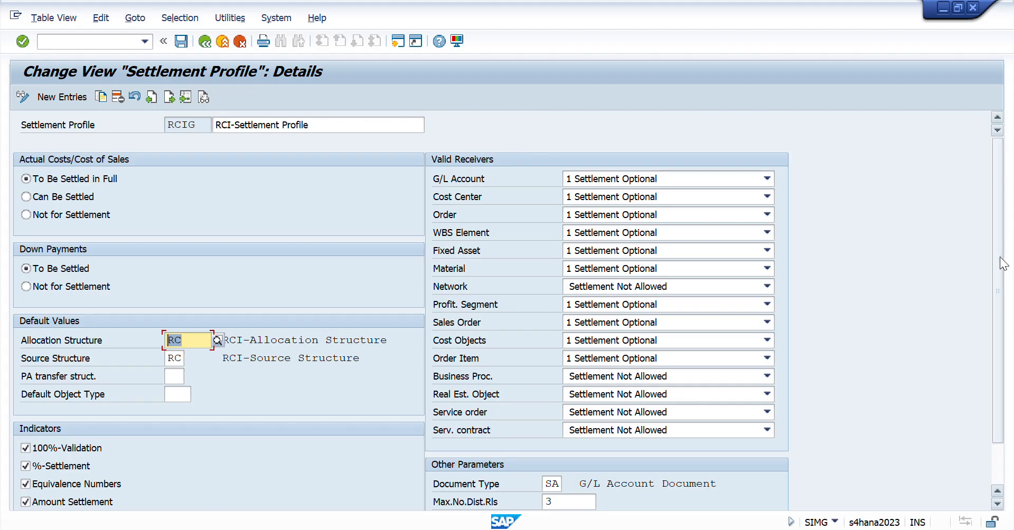
- Review settlement profile RCIG's default structures, indicators, valid receivers and other parameters, and return to the profile overview
{"action": "scroll", "coordinate": [1003, 265], "scroll_direction": "down", "scroll_amount": 3}
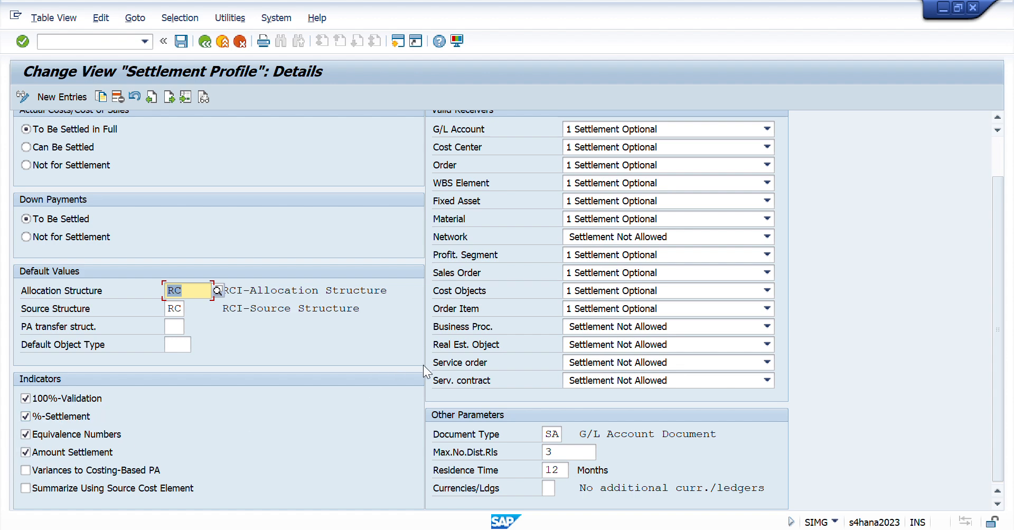
{"action": "scroll", "coordinate": [430, 283], "scroll_direction": "up", "scroll_amount": 2}
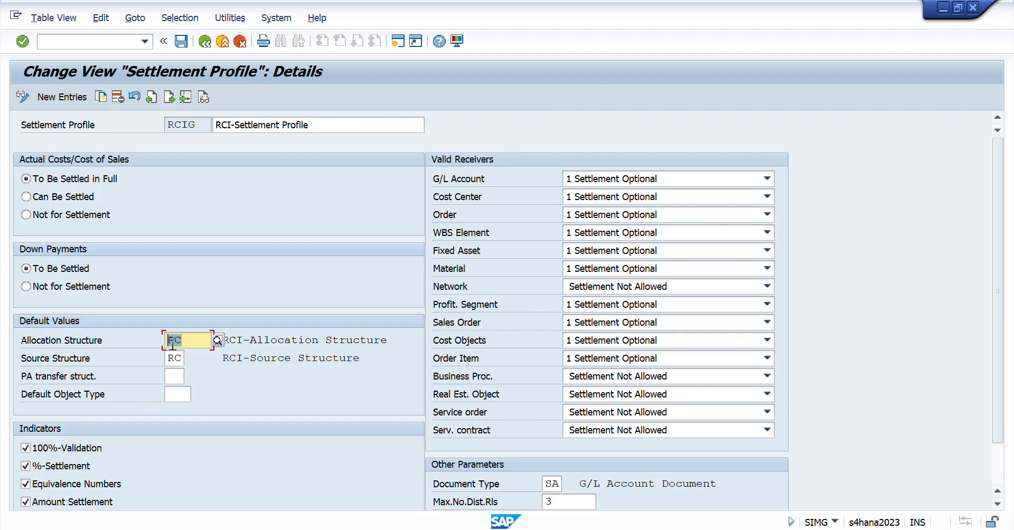
{"action": "left_click_drag", "start_coordinate": [191, 340], "coordinate": [122, 373]}
{"action": "scroll", "coordinate": [58, 398], "scroll_direction": "down", "scroll_amount": 1}
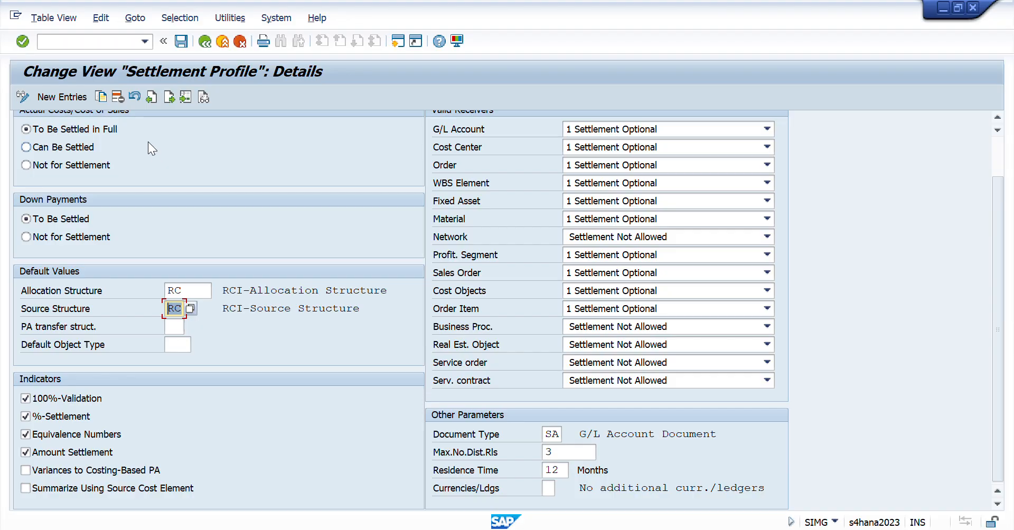
{"action": "left_click", "coordinate": [204, 43]}
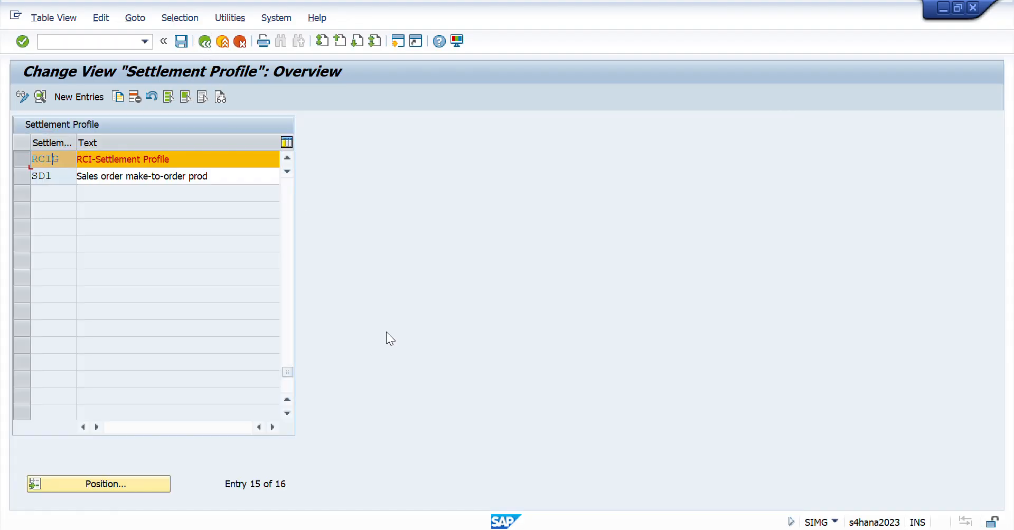
- Switch to the Excel session workbook and select the checklist items from Maintain Source Structure to Create Settlement Profile
{"action": "key", "text": "alt+Tab"}
{"action": "key", "text": "alt+Tab"}
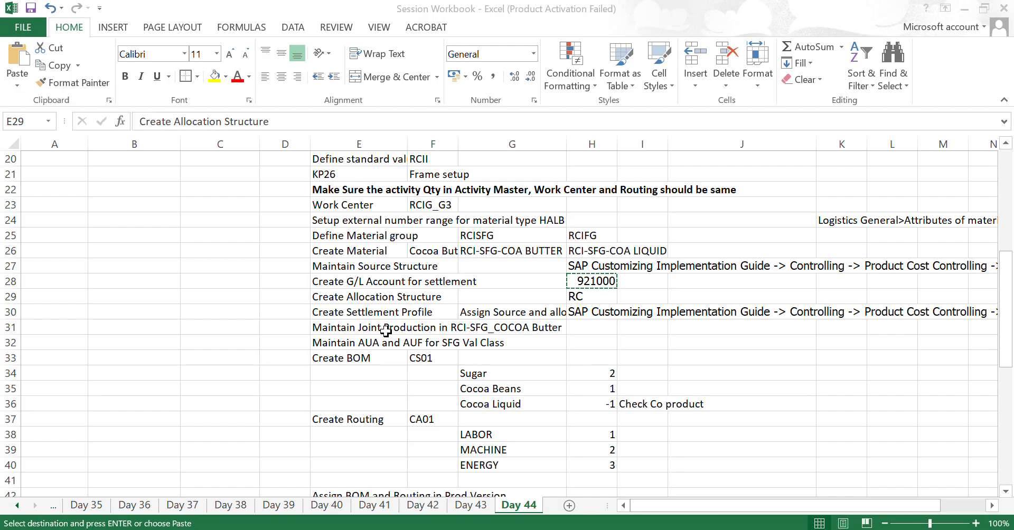
{"action": "key", "text": "Left"}
{"action": "key", "text": "Up"}
{"action": "key", "text": "Right"}
{"action": "key", "text": "Up"}
{"action": "key", "text": "Up"}
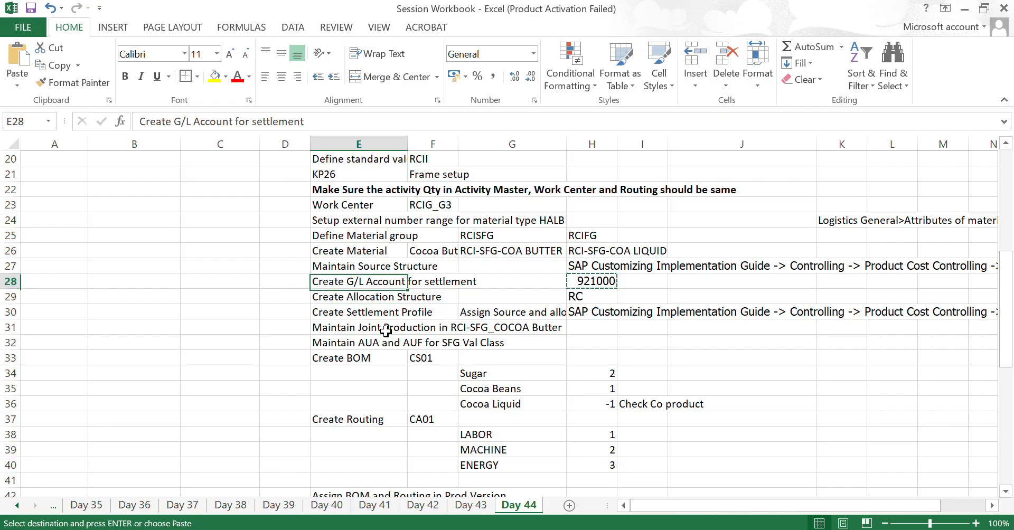
{"action": "key", "text": "shift+Down"}
{"action": "key", "text": "shift+Down"}
{"action": "key", "text": "shift+Down"}
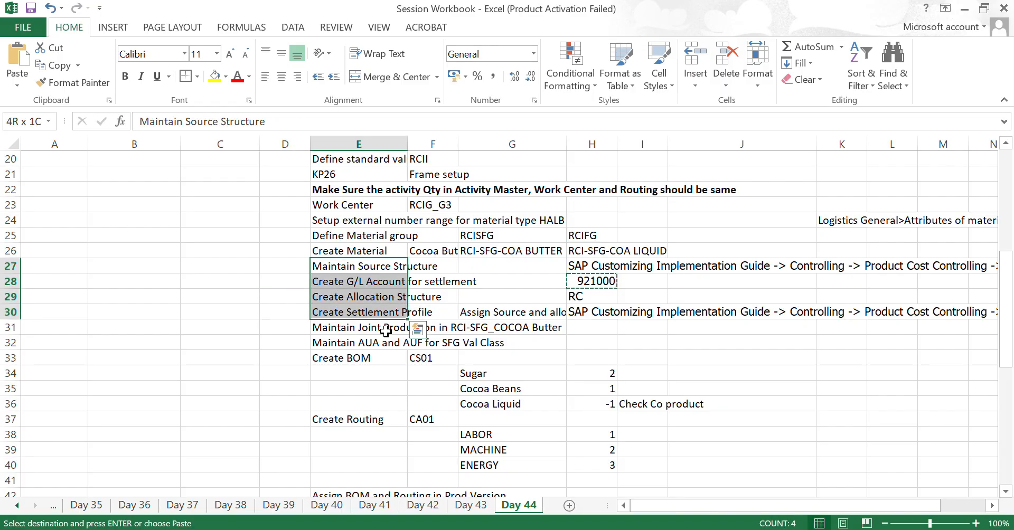
- Move on to the checklist item Maintain Joint Production in RCI-SFG_COCOA Butter and read it
{"action": "key", "text": "Down"}
{"action": "key", "text": "Down"}
{"action": "key", "text": "Down"}
{"action": "key", "text": "Down"}
{"action": "key", "text": "Up"}
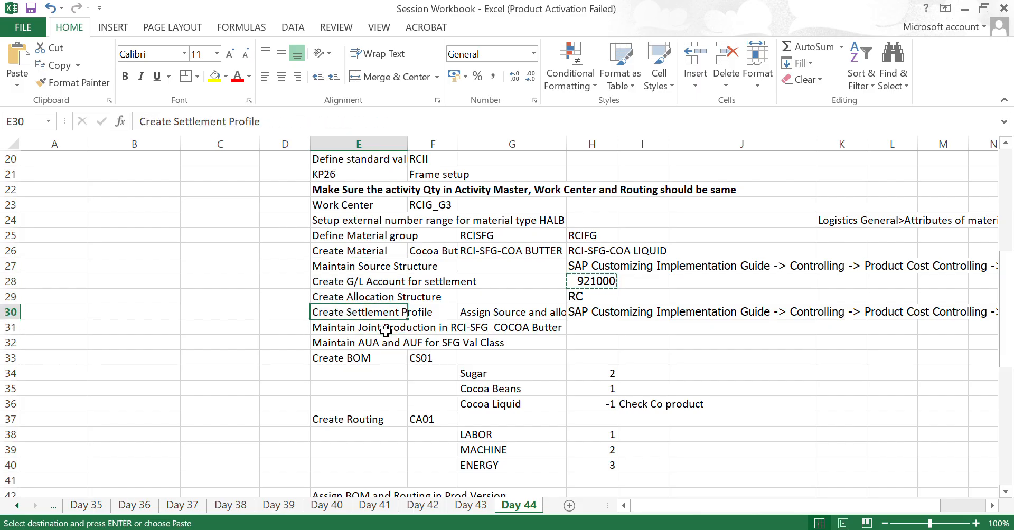
{"action": "key", "text": "Down"}
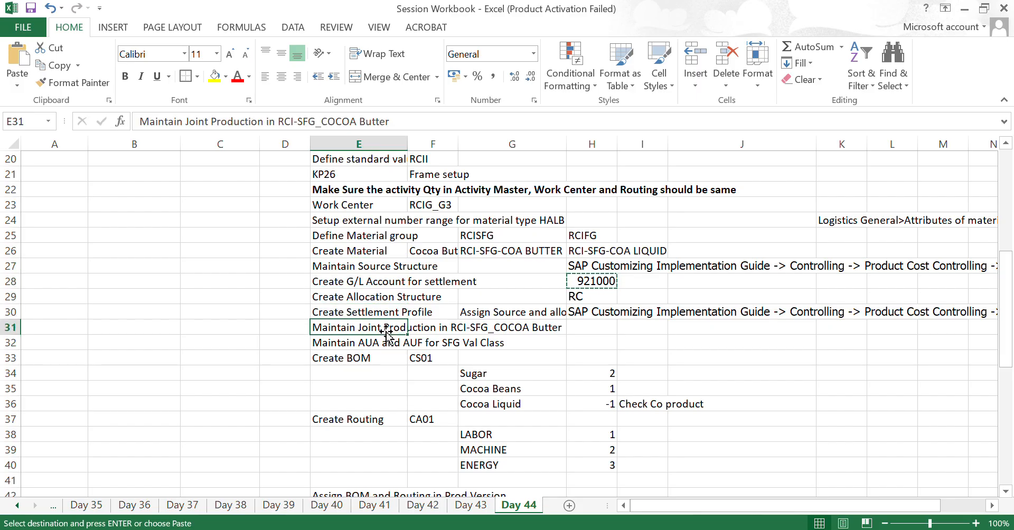
{"action": "key", "text": "Right"}
{"action": "key", "text": "Right"}
{"action": "key", "text": "Right"}
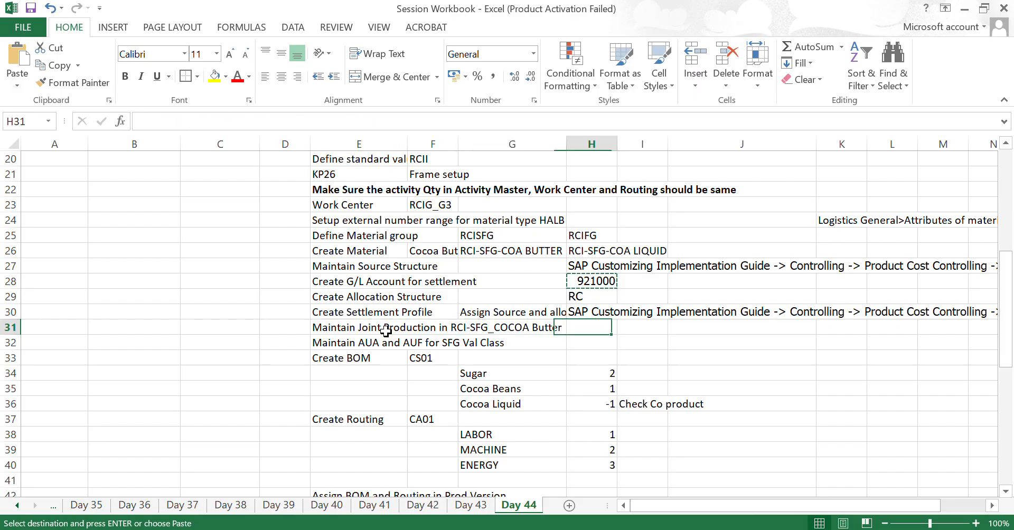
{"action": "key", "text": "Left"}
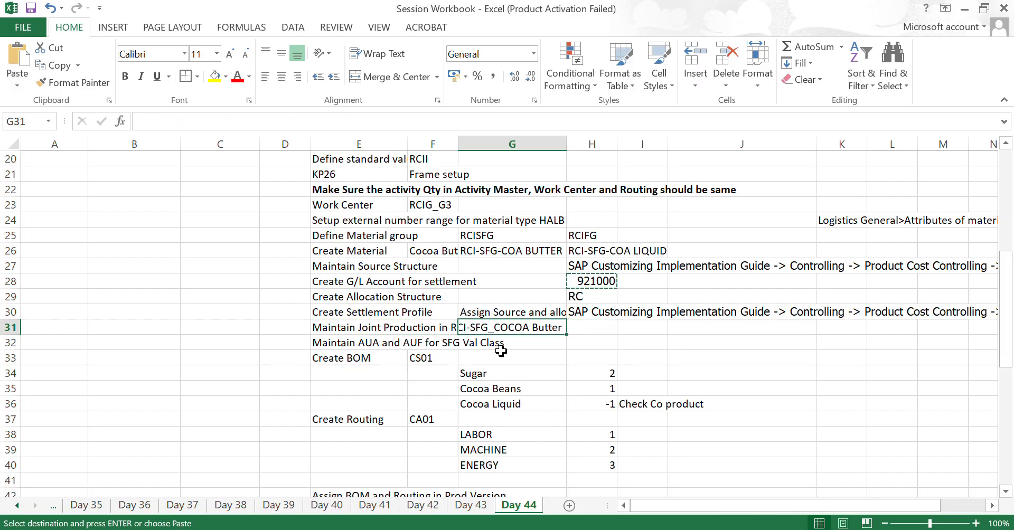
- Switch to SAP and start transaction MM02 to change a material
{"action": "key", "text": "alt+Tab"}
{"action": "type", "text": "/n"}
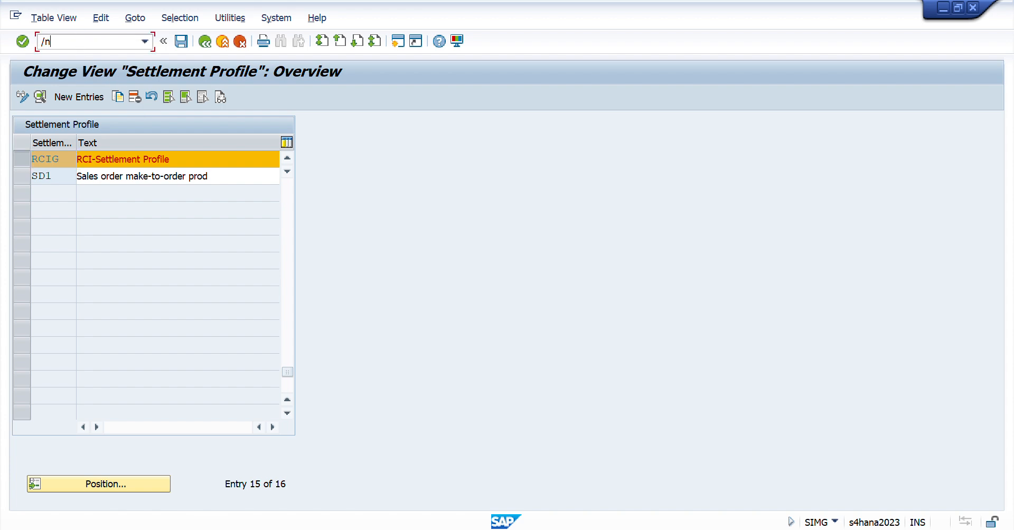
{"action": "type", "text": "mm02"}
{"action": "key", "text": "Return"}
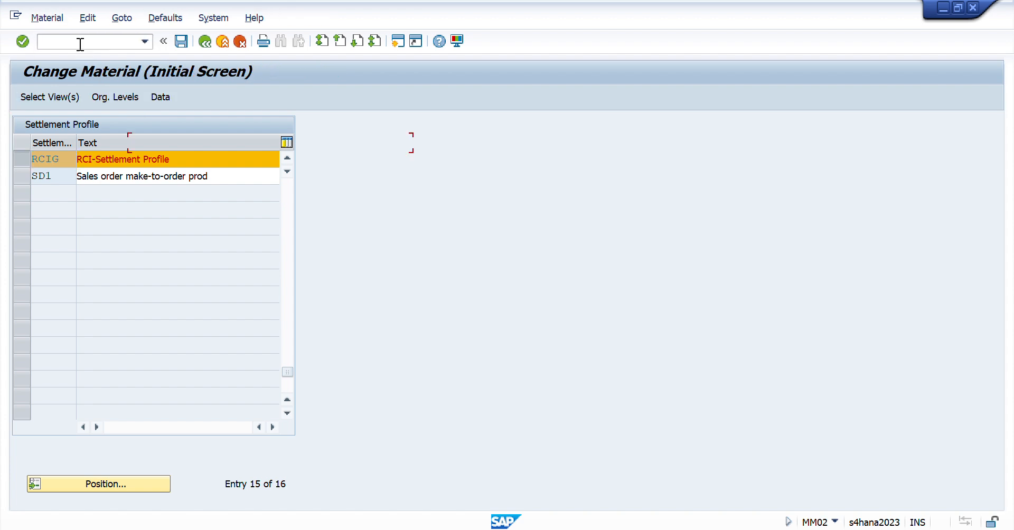
- Enter material RCI-SFG-COA BUTTER and proceed to its organizational levels
{"action": "key", "text": "End"}
{"action": "key", "text": "ctrl+shift+Left"}
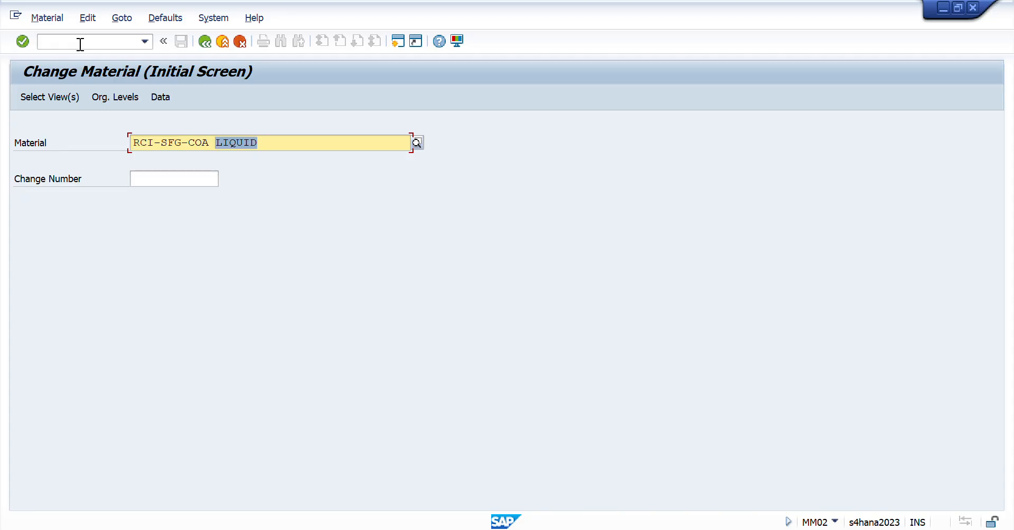
{"action": "type", "text": "Buuter"}
{"action": "key", "text": "BackSpace"}
{"action": "key", "text": "BackSpace"}
{"action": "key", "text": "BackSpace"}
{"action": "key", "text": "BackSpace"}
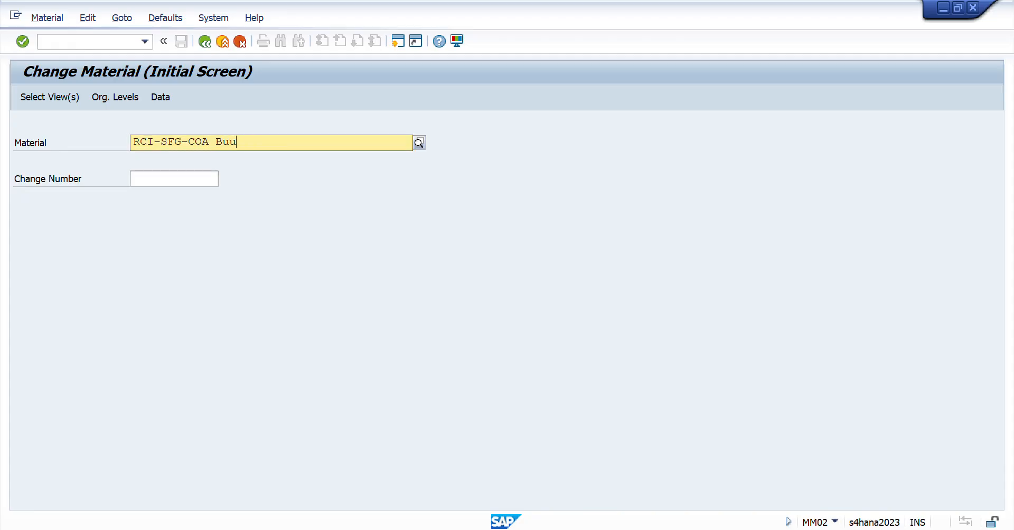
{"action": "type", "text": "tter"}
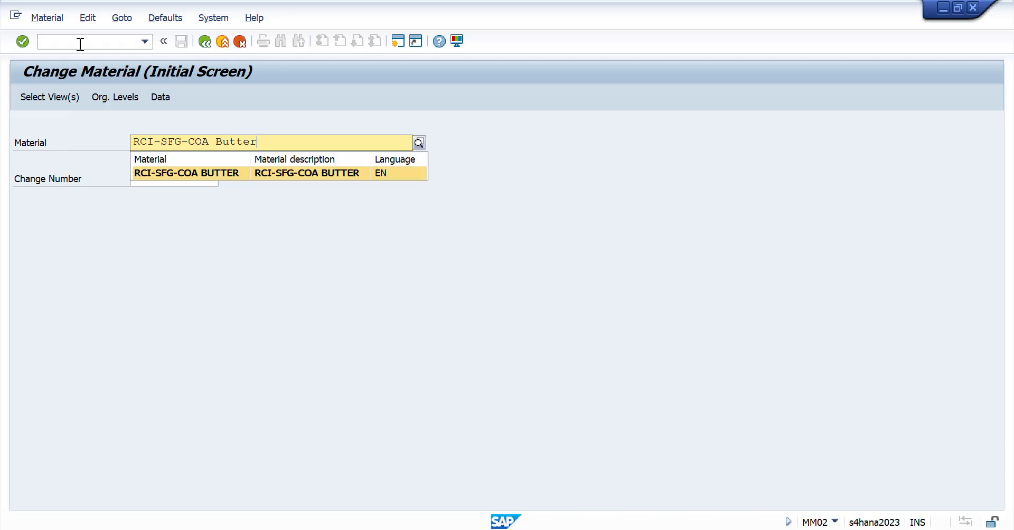
{"action": "key", "text": "Return"}
- Enter RCID in both organizational level fields and open the material master
{"action": "key", "text": "Return"}
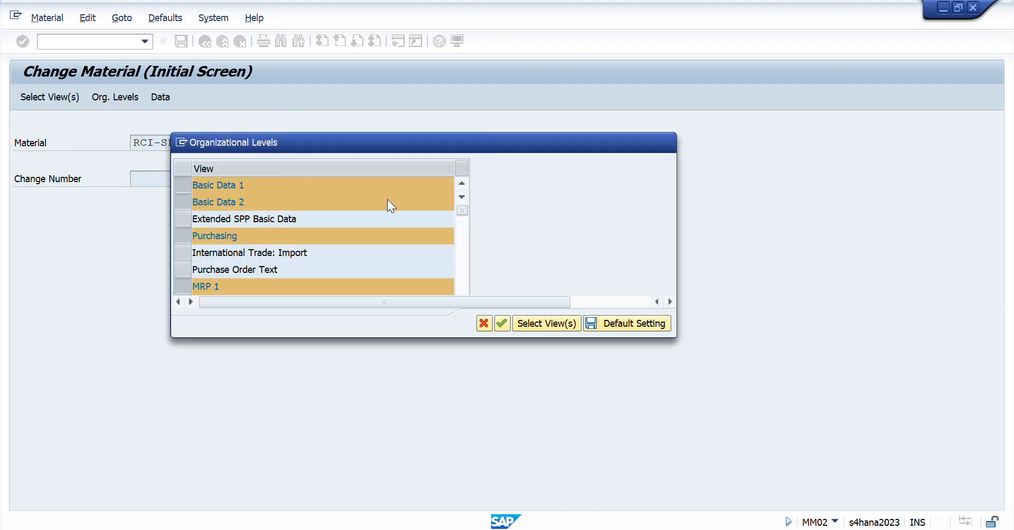
{"action": "type", "text": "RCID"}
{"action": "key", "text": "Tab"}
{"action": "type", "text": "RCID"}
{"action": "key", "text": "Return"}
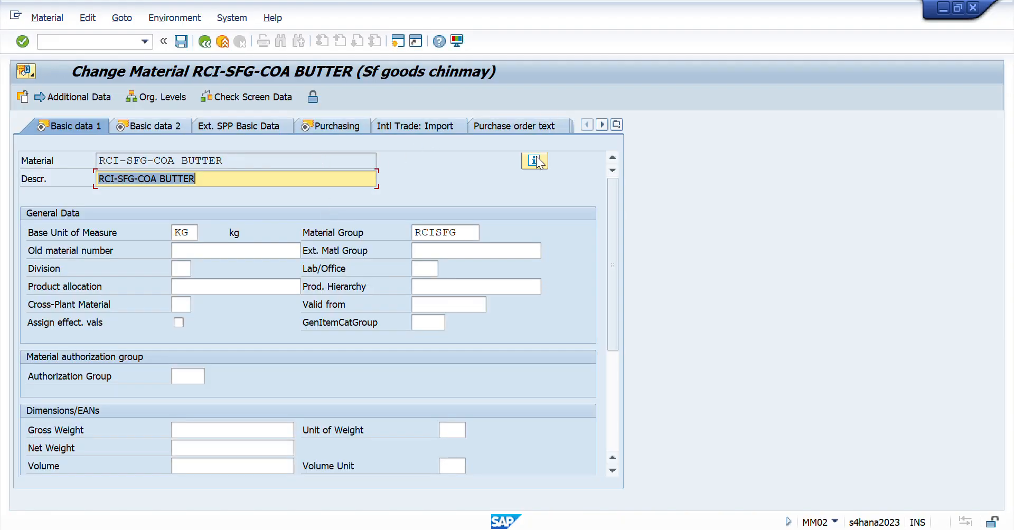
- Display the MRP 2 view of material RCI-SFG-COA BUTTER
{"action": "left_click", "coordinate": [616, 125]}
{"action": "left_click", "coordinate": [637, 274]}
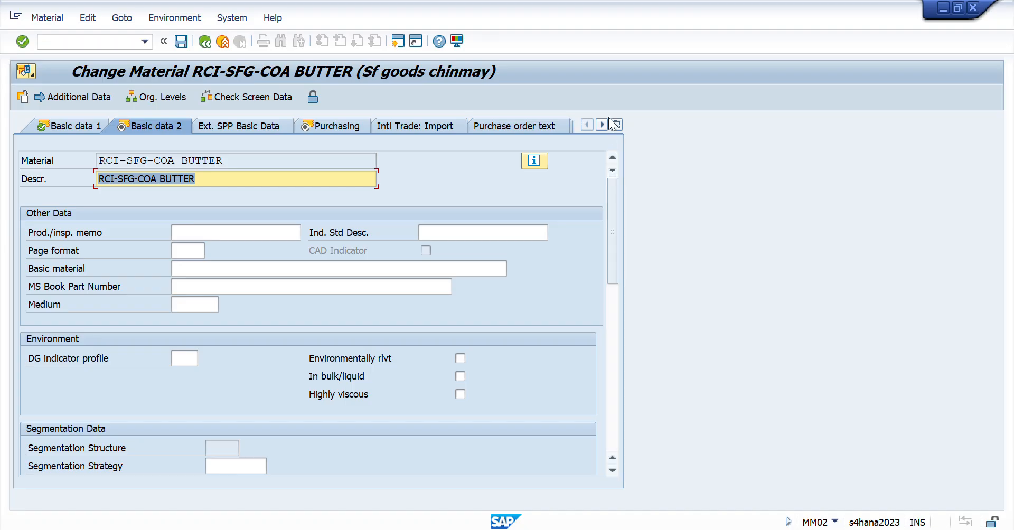
{"action": "left_click", "coordinate": [616, 125]}
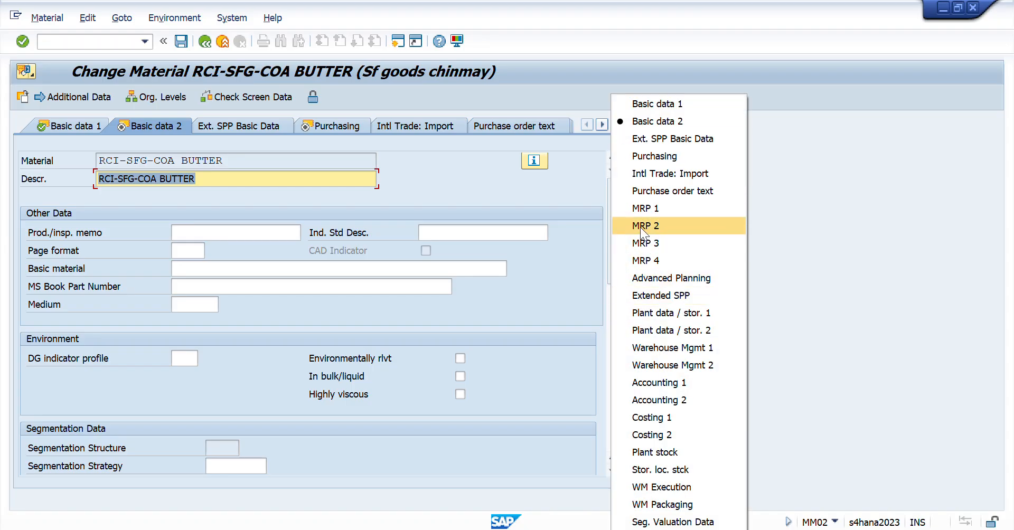
{"action": "left_click", "coordinate": [640, 225]}
- Open the joint production settings and examine the co-products in the equivalence numbers of apportionment structure RC
{"action": "left_click", "coordinate": [390, 345]}
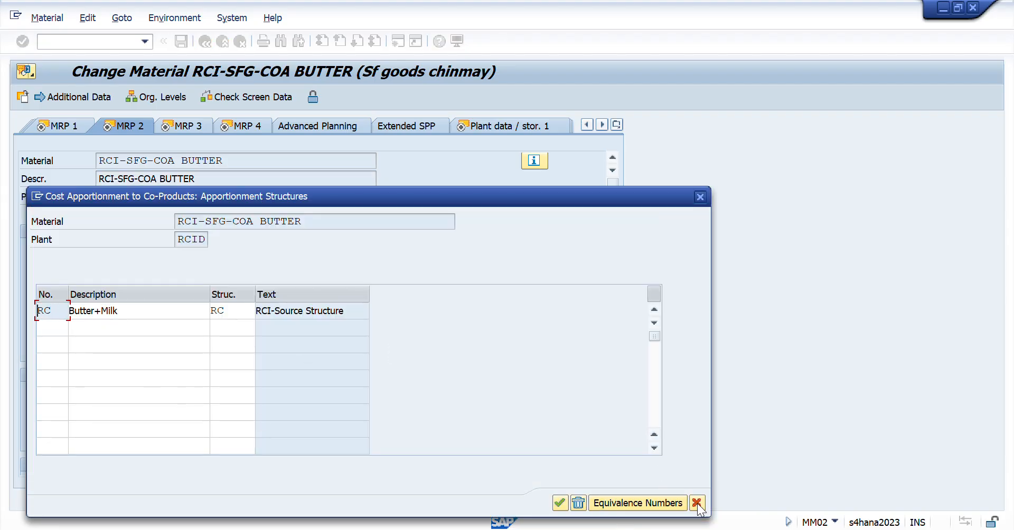
{"action": "left_click", "coordinate": [635, 499]}
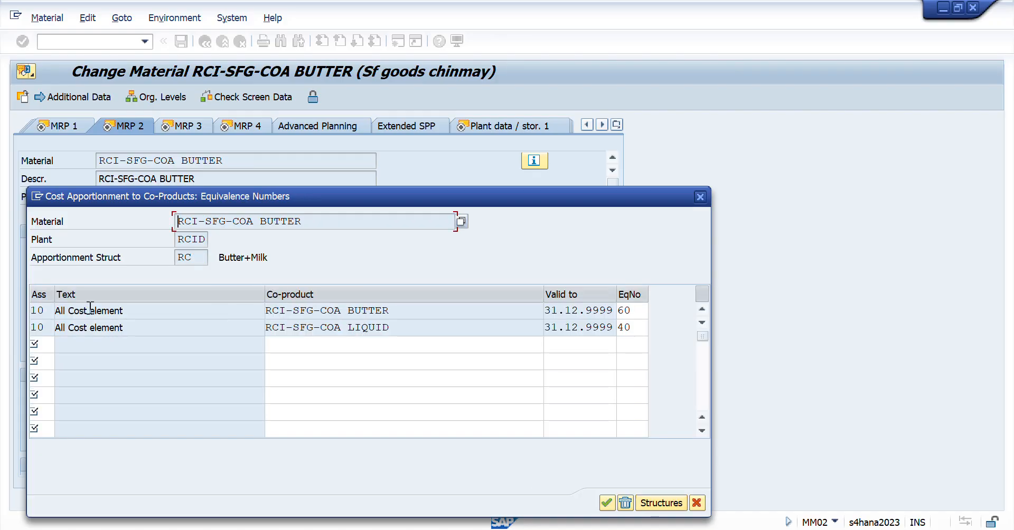
{"action": "left_click_drag", "start_coordinate": [396, 310], "coordinate": [223, 314]}
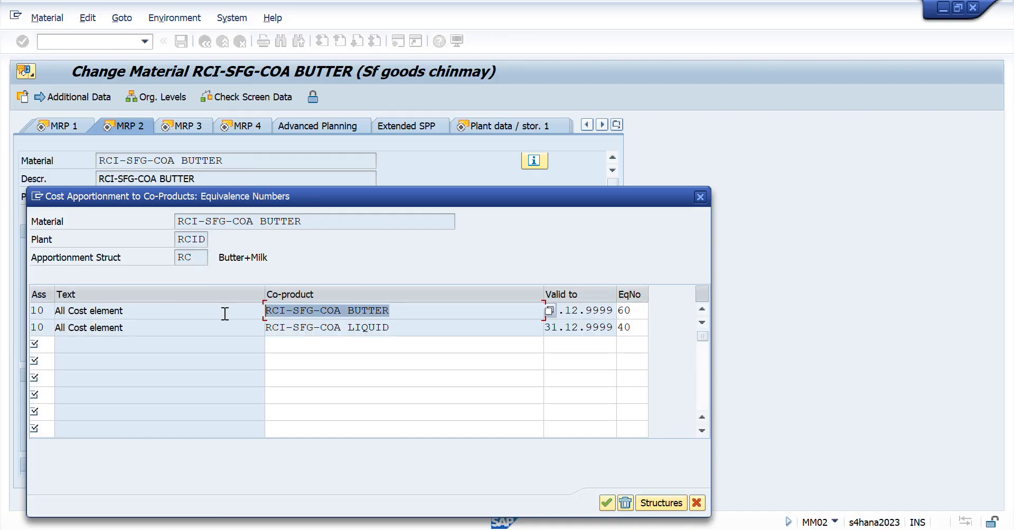
{"action": "left_click_drag", "start_coordinate": [411, 325], "coordinate": [184, 312]}
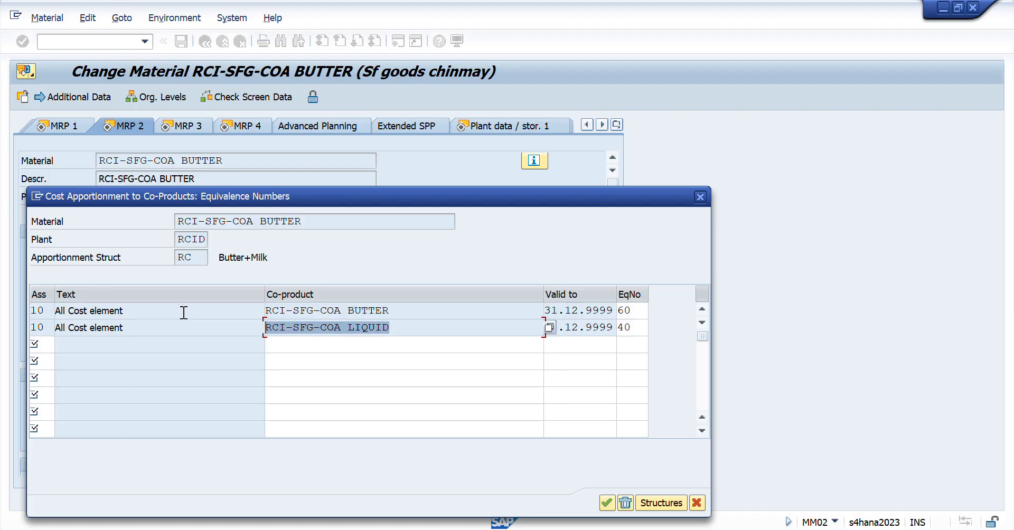
- Switch to the Excel workbook and highlight the materials Sugar to Cocoa liquid at the start of the Day 44 sheet
{"action": "key", "text": "alt+Tab"}
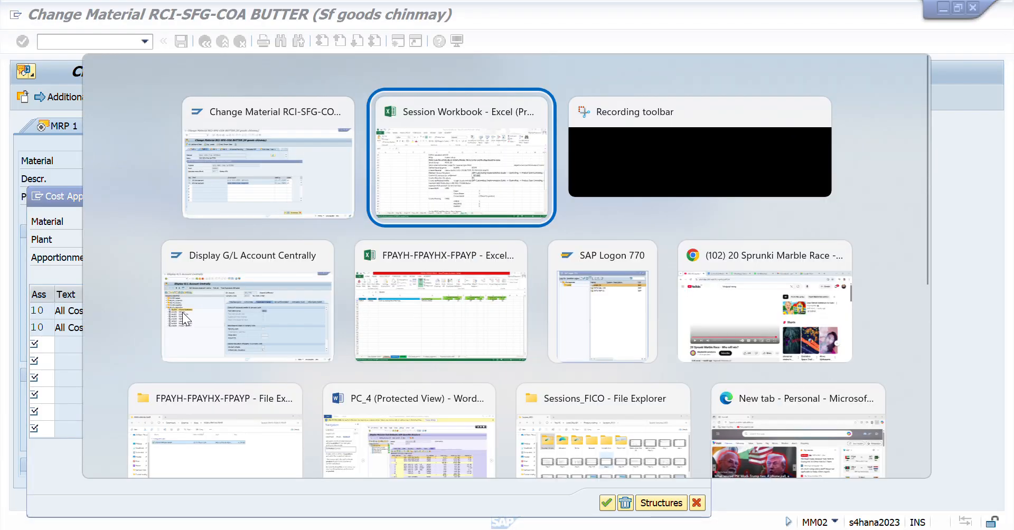
{"action": "scroll", "coordinate": [182, 312], "scroll_direction": "up", "scroll_amount": 7}
{"action": "key", "text": "ctrl+Home"}
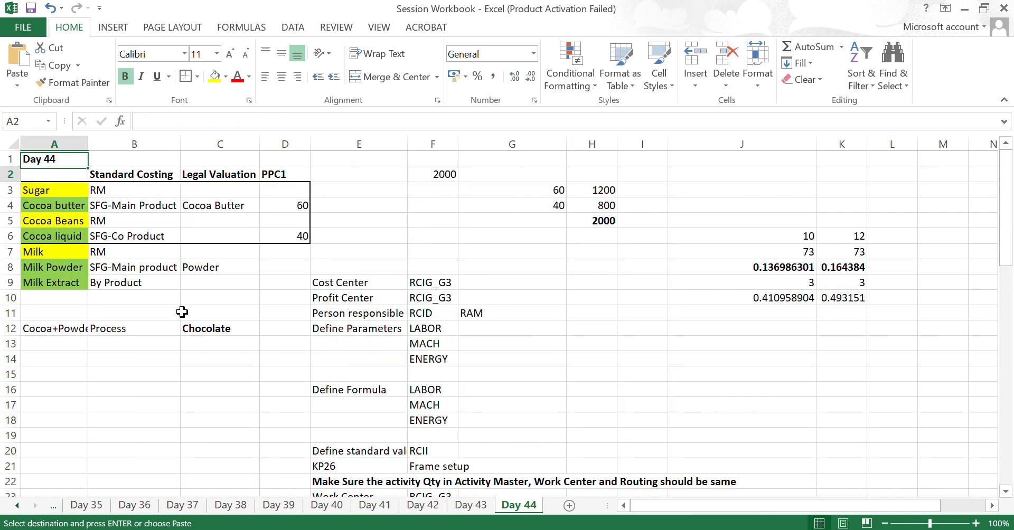
{"action": "key", "text": "Down"}
{"action": "key", "text": "Down"}
{"action": "key", "text": "shift+Down"}
{"action": "key", "text": "shift+Down"}
{"action": "key", "text": "shift+Down"}
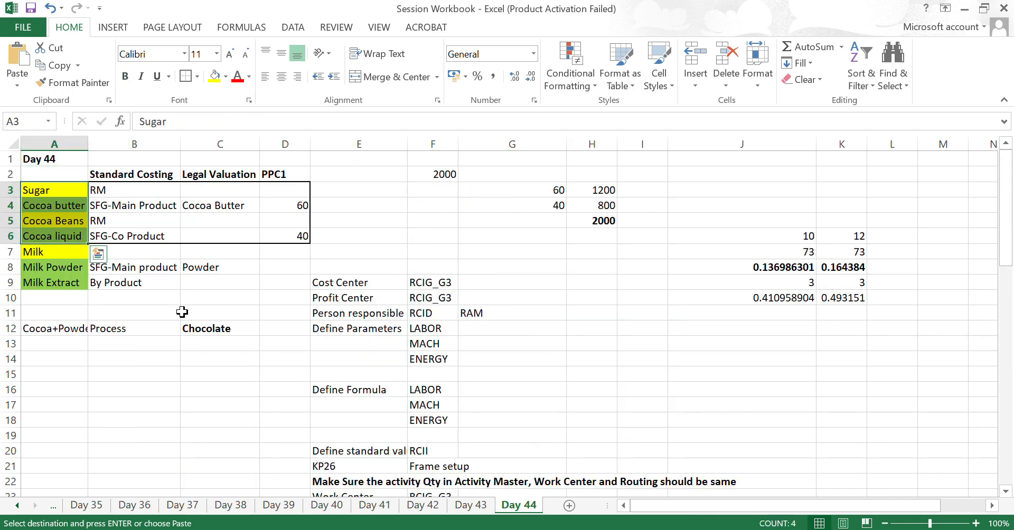
- Return to SAP, check the equivalence numbers of the BUTTER and LIQUID co-products and close the apportionment dialog with confirmation
{"action": "key", "text": "alt+Tab"}
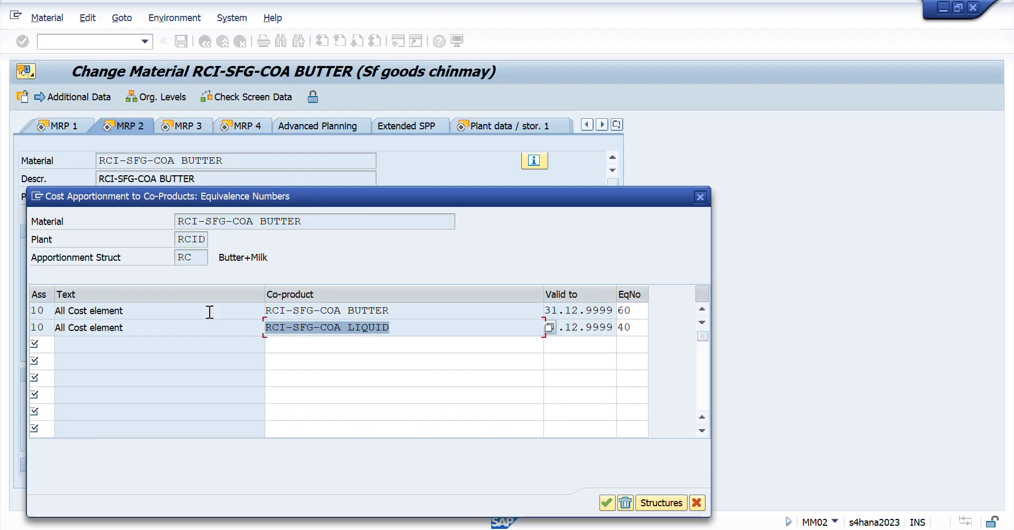
{"action": "left_click_drag", "start_coordinate": [417, 310], "coordinate": [311, 311]}
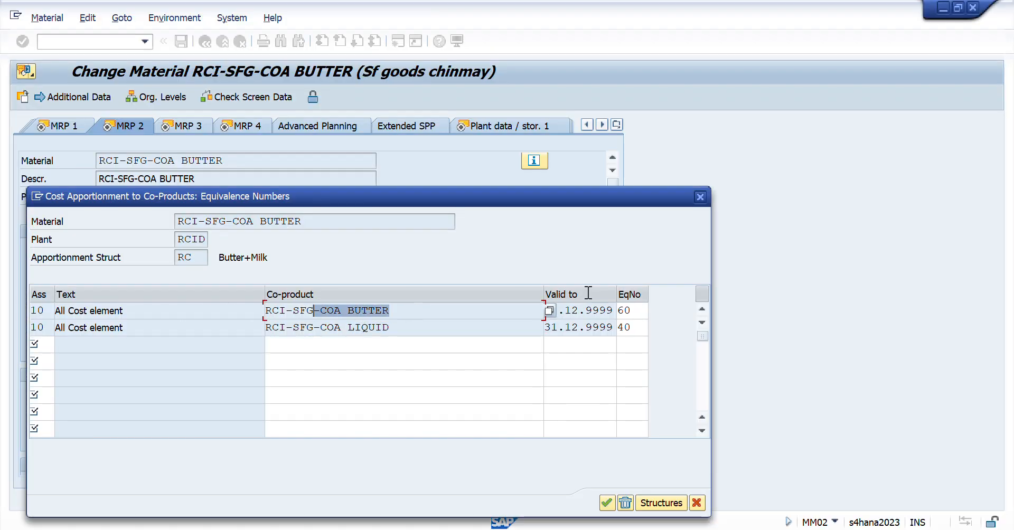
{"action": "left_click_drag", "start_coordinate": [636, 311], "coordinate": [618, 313]}
{"action": "left_click_drag", "start_coordinate": [423, 328], "coordinate": [308, 328]}
{"action": "double_click", "coordinate": [637, 326]}
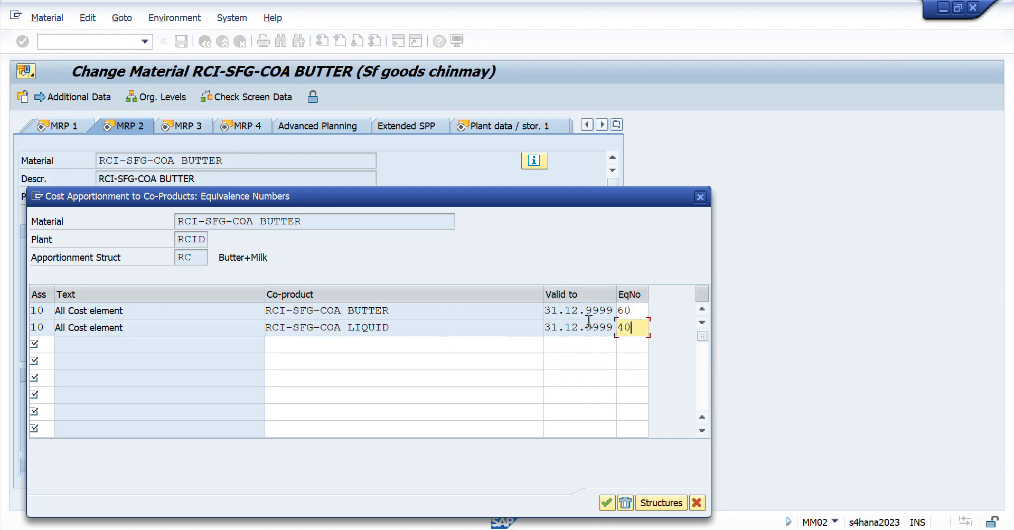
{"action": "left_click", "coordinate": [607, 503]}
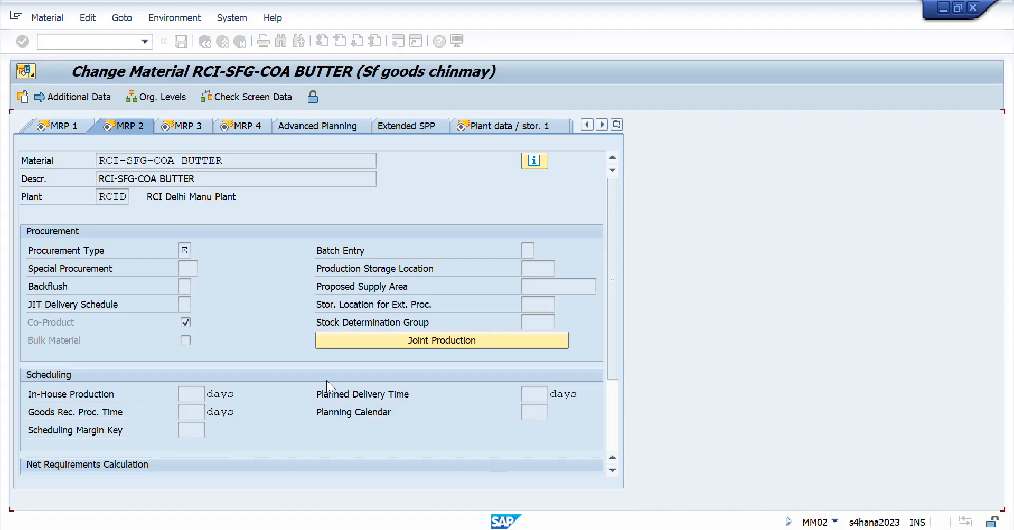
- Switch back to the Excel workbook and go down from the material list to the setup checklist rows
{"action": "key", "text": "alt+Tab"}
{"action": "key", "text": "Down"}
{"action": "key", "text": "Down"}
{"action": "key", "text": "Down"}
{"action": "key", "text": "Down"}
{"action": "key", "text": "Down"}
{"action": "key", "text": "Down"}
{"action": "key", "text": "Down"}
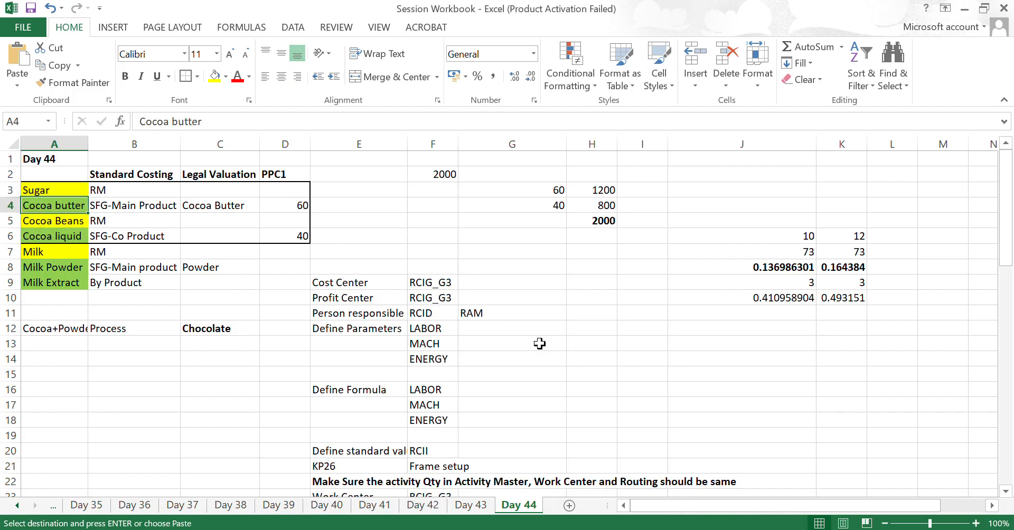
{"action": "key", "text": "Down"}
{"action": "key", "text": "Down"}
{"action": "key", "text": "Down"}
{"action": "key", "text": "Down"}
{"action": "key", "text": "Down"}
{"action": "key", "text": "Down"}
{"action": "key", "text": "Down"}
{"action": "key", "text": "Down"}
{"action": "key", "text": "Down"}
{"action": "key", "text": "Down"}
{"action": "key", "text": "Down"}
{"action": "key", "text": "Down"}
{"action": "key", "text": "Down"}
{"action": "key", "text": "Down"}
{"action": "key", "text": "Down"}
{"action": "key", "text": "Down"}
{"action": "key", "text": "Down"}
{"action": "key", "text": "Down"}
{"action": "key", "text": "Down"}
{"action": "key", "text": "Down"}
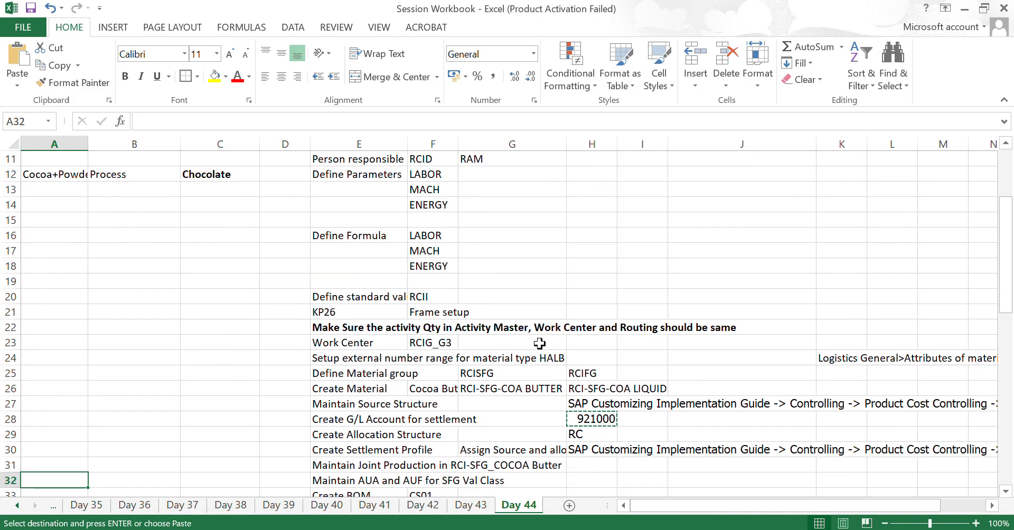
- Locate the Maintain Joint Production checklist item and select the empty cell H31 in its row
{"action": "key", "text": "Right"}
{"action": "key", "text": "Right"}
{"action": "key", "text": "Right"}
{"action": "key", "text": "Up"}
{"action": "key", "text": "Up"}
{"action": "key", "text": "Up"}
{"action": "key", "text": "Up"}
{"action": "key", "text": "Up"}
{"action": "key", "text": "Right"}
{"action": "key", "text": "Right"}
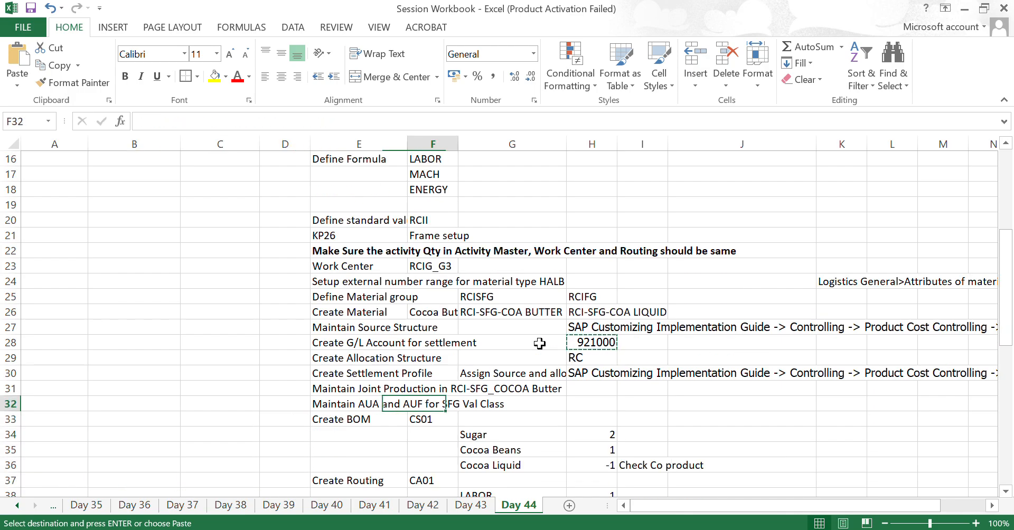
{"action": "key", "text": "Up"}
{"action": "key", "text": "Left"}
{"action": "key", "text": "Right"}
{"action": "key", "text": "Right"}
{"action": "key", "text": "Right"}
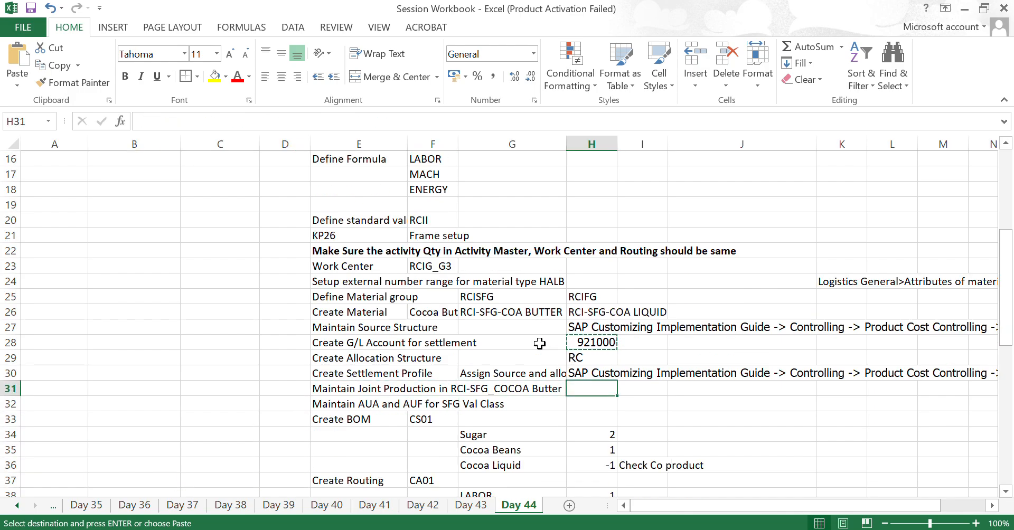
- Go to the Maintain AUA and AUF for SFG Val Class checklist item and review its row
{"action": "key", "text": "Left"}
{"action": "key", "text": "Left"}
{"action": "key", "text": "Left"}
{"action": "key", "text": "Down"}
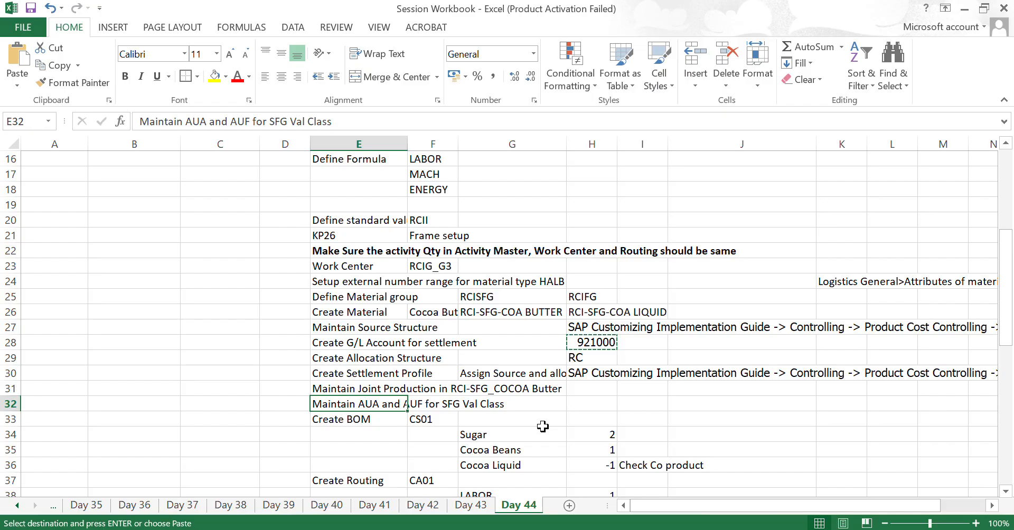
{"action": "key", "text": "Right"}
{"action": "key", "text": "Right"}
{"action": "key", "text": "Right"}
{"action": "key", "text": "Left"}
{"action": "key", "text": "Left"}
{"action": "key", "text": "Left"}
{"action": "key", "text": "Right"}
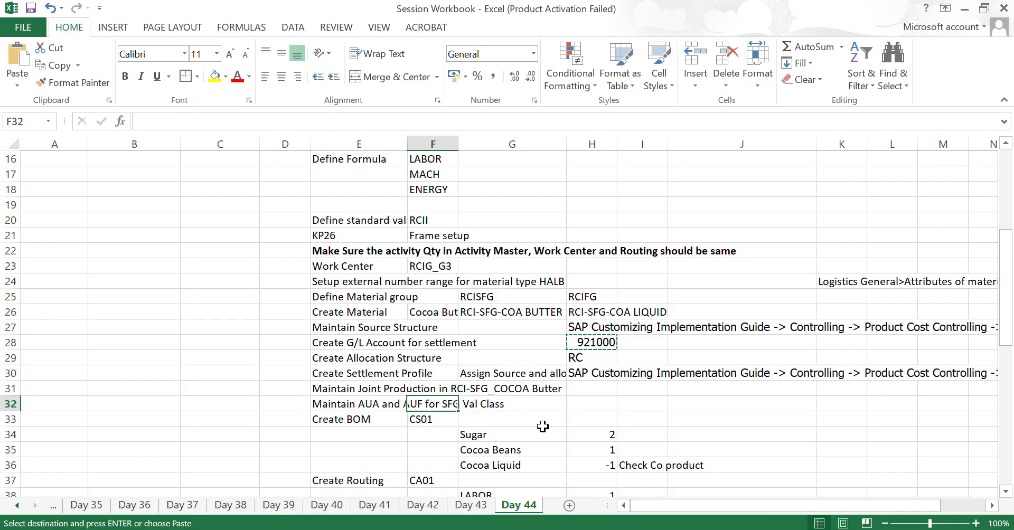
{"action": "key", "text": "Right"}
- Switch to SAP, open transaction FS00 and select account 300200 COGM under RCI-PL-Income
{"action": "key", "text": "alt+Tab"}
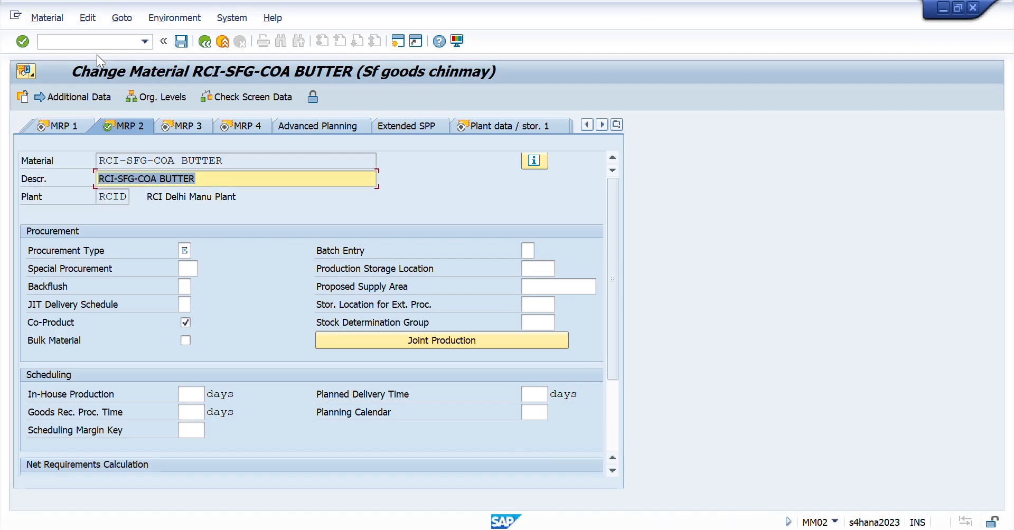
{"action": "left_click", "coordinate": [83, 42]}
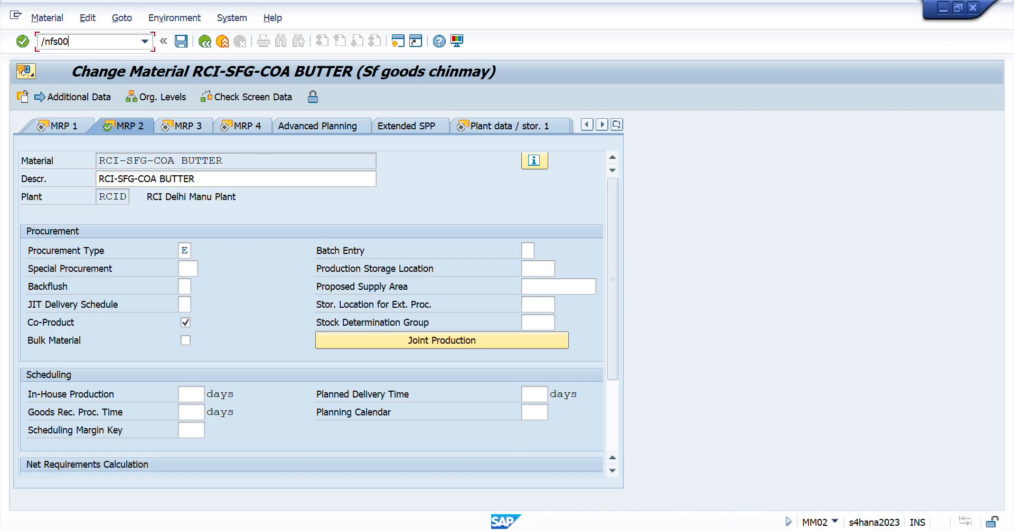
{"action": "type", "text": "/nfs00"}
{"action": "key", "text": "Return"}
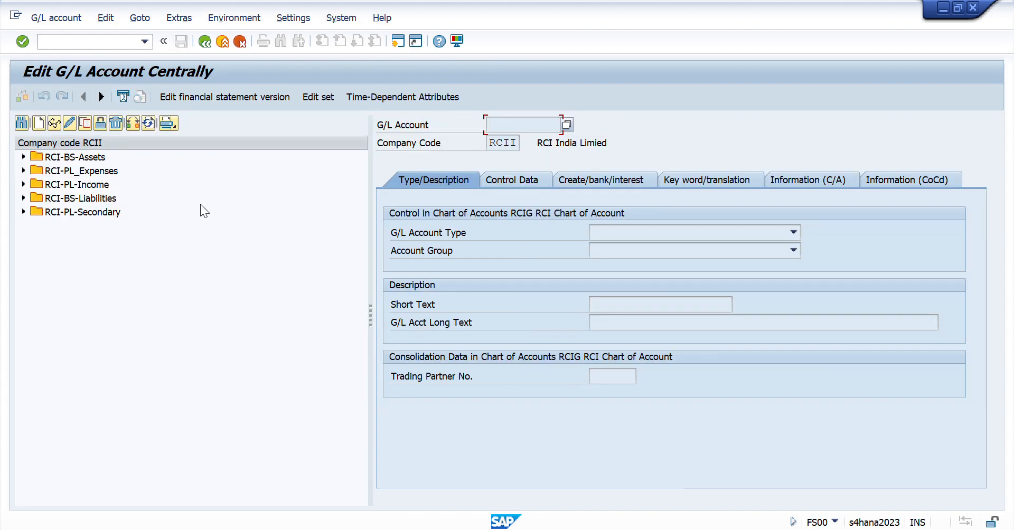
{"action": "left_click", "coordinate": [24, 185]}
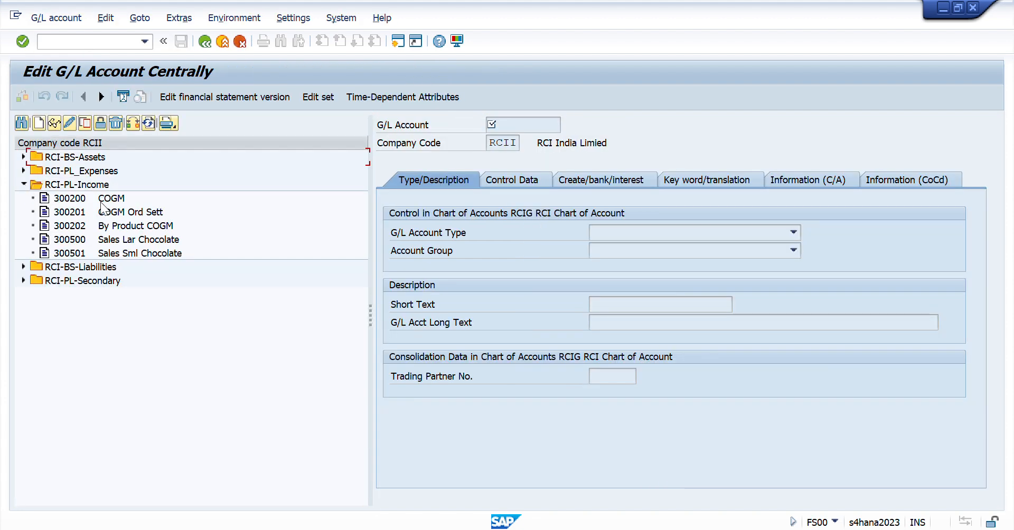
{"action": "left_click", "coordinate": [68, 200]}
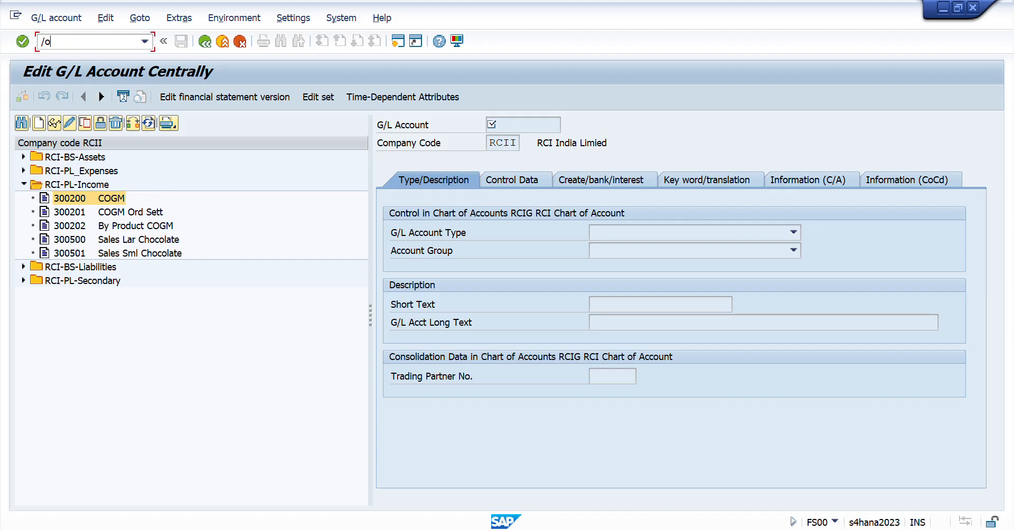
- Start transaction OBYC in a new session and open the account assignments of procedure GBB for chart of accounts RCIG
{"action": "key", "text": "Return"}
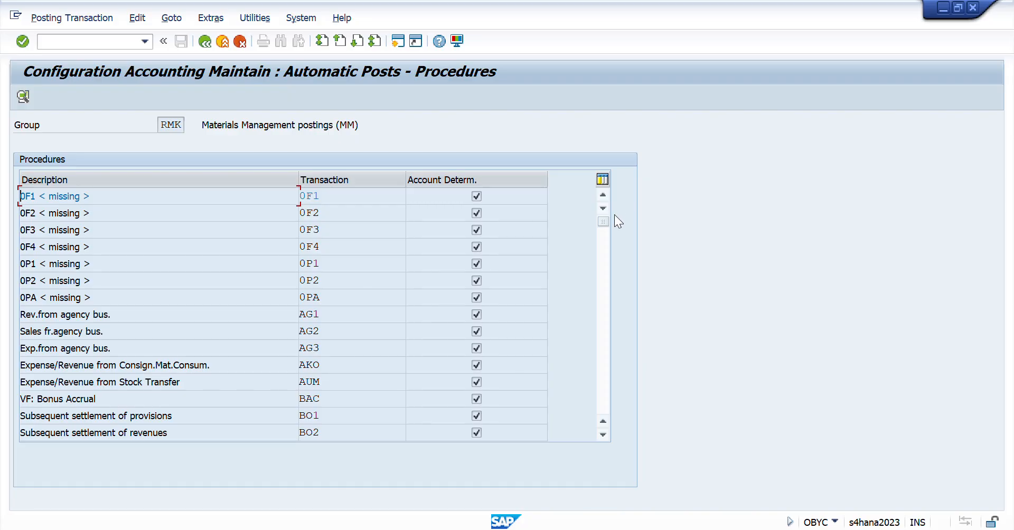
{"action": "left_click_drag", "start_coordinate": [606, 220], "coordinate": [598, 347]}
{"action": "left_click_drag", "start_coordinate": [599, 384], "coordinate": [600, 331]}
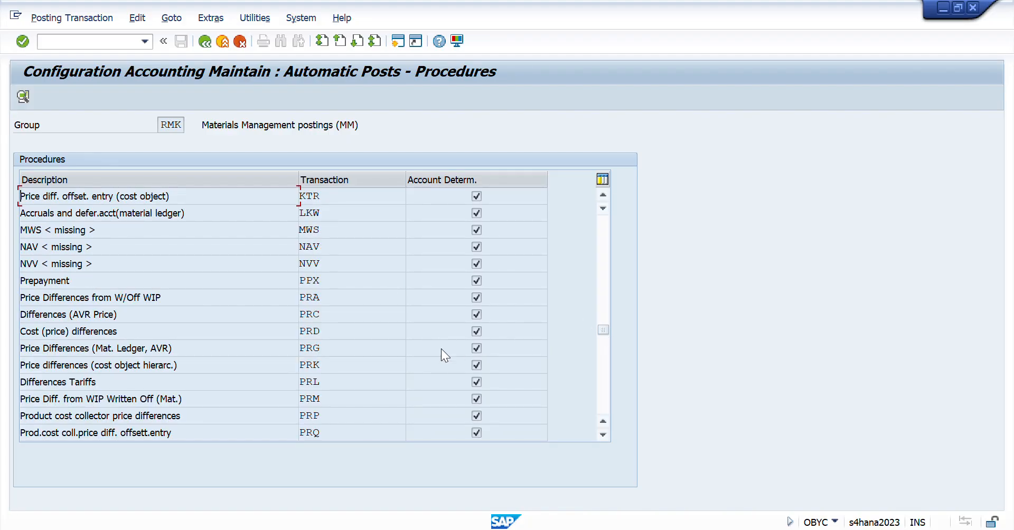
{"action": "scroll", "coordinate": [442, 348], "scroll_direction": "up", "scroll_amount": 5}
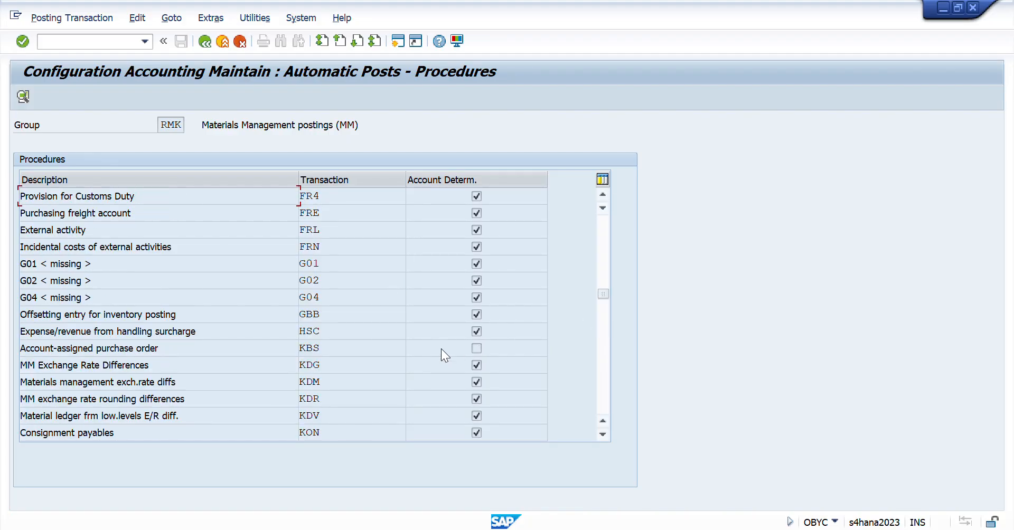
{"action": "double_click", "coordinate": [314, 312]}
{"action": "key", "text": "Return"}
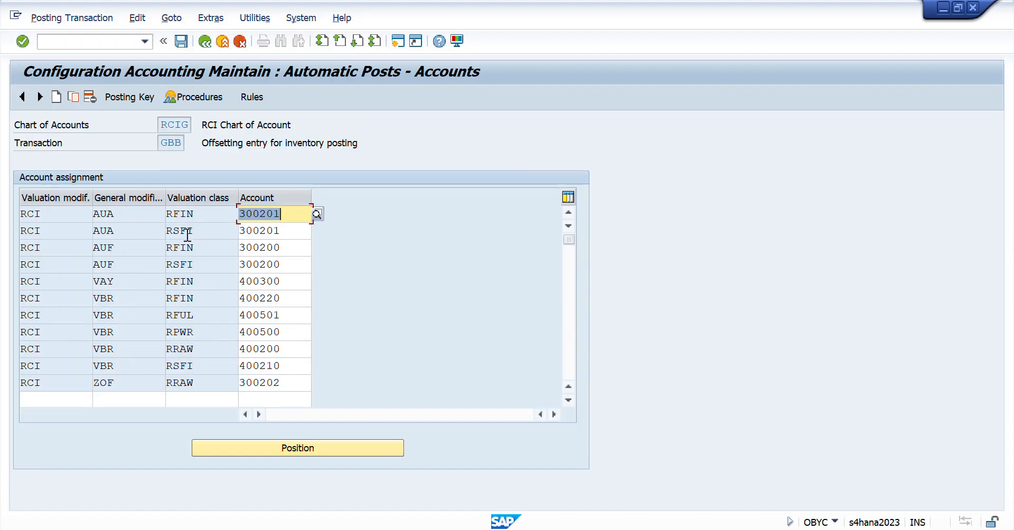
- Examine the AUA and AUF entries for valuation class RSFI together with their assigned accounts
{"action": "left_click_drag", "start_coordinate": [135, 230], "coordinate": [3, 233]}
{"action": "left_click_drag", "start_coordinate": [204, 234], "coordinate": [113, 232]}
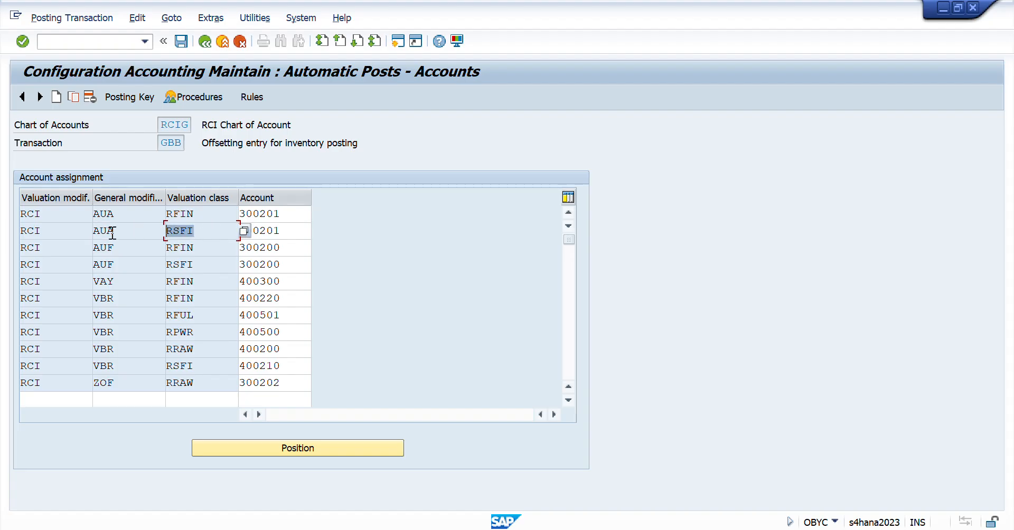
{"action": "left_click_drag", "start_coordinate": [128, 266], "coordinate": [46, 271]}
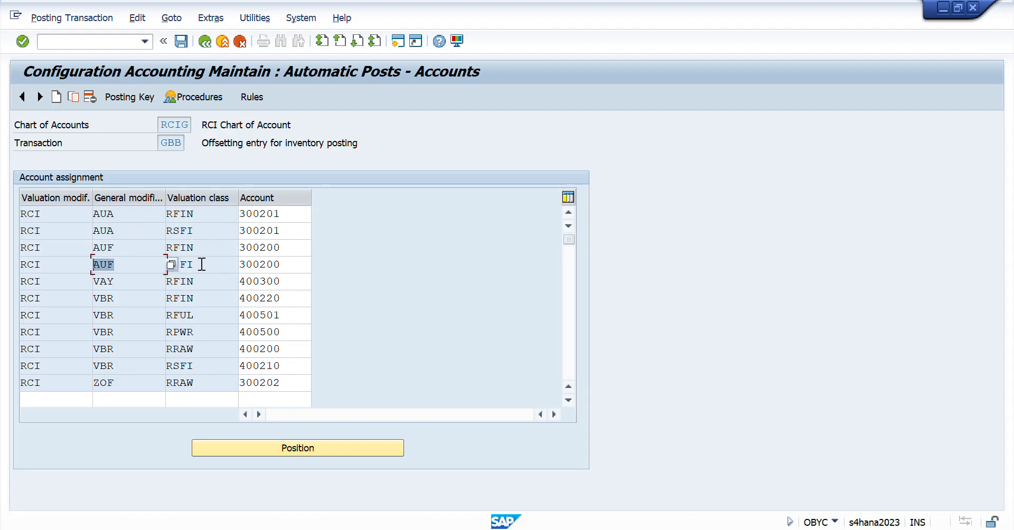
{"action": "left_click_drag", "start_coordinate": [202, 264], "coordinate": [174, 270]}
{"action": "left_click_drag", "start_coordinate": [289, 265], "coordinate": [207, 269]}
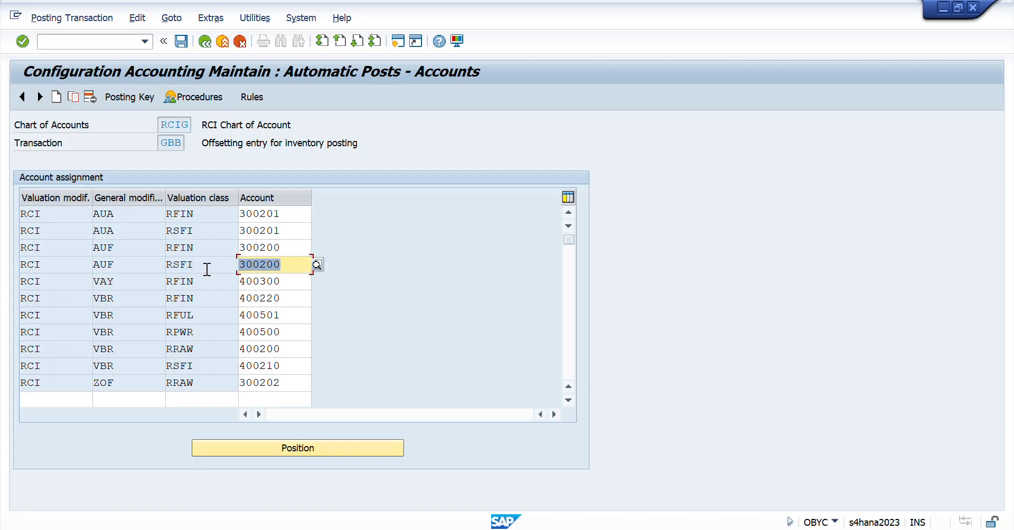
{"action": "double_click", "coordinate": [276, 234]}
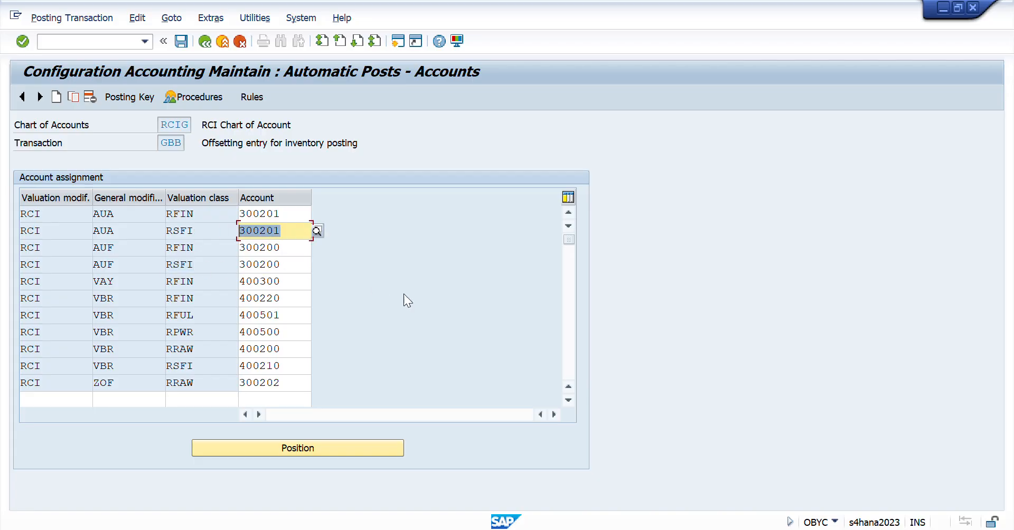
- Switch to the FS00 session and look up the By Product COGM and COGM Ord Sett accounts
{"action": "key", "text": "super+Tab"}
{"action": "key", "text": "Return"}
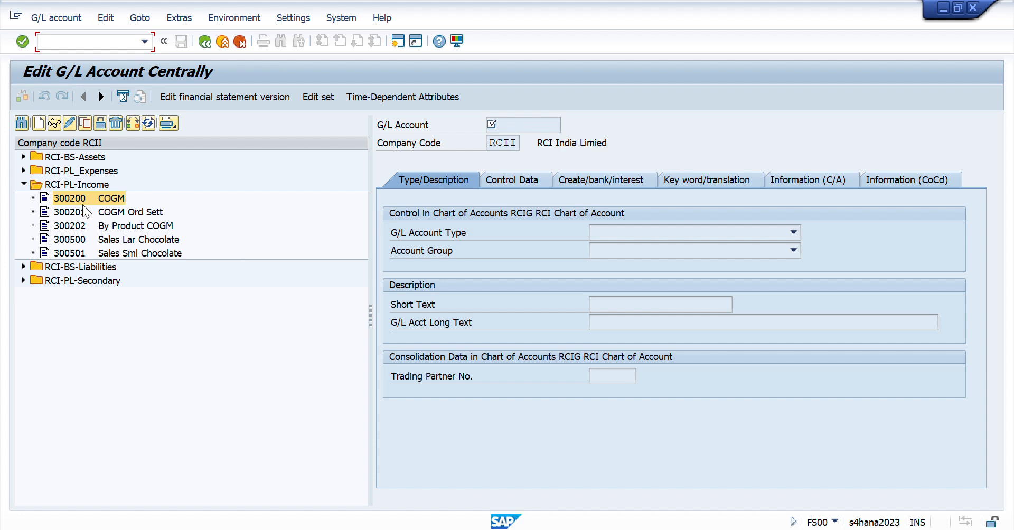
{"action": "left_click", "coordinate": [82, 225]}
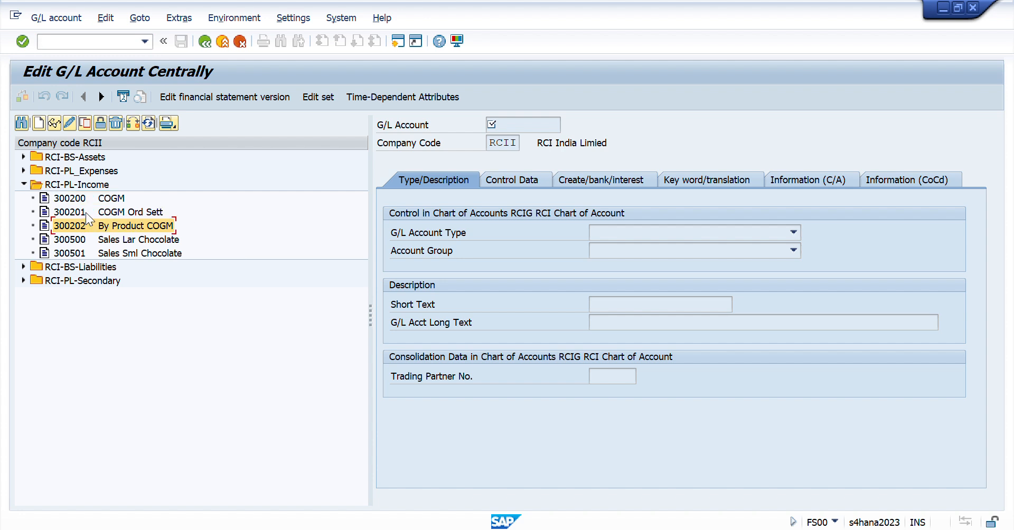
{"action": "left_click", "coordinate": [86, 213]}
- Return to the GBB account assignments and recheck the modifiers, RSFI valuation class and AUF account
{"action": "key", "text": "alt+Tab"}
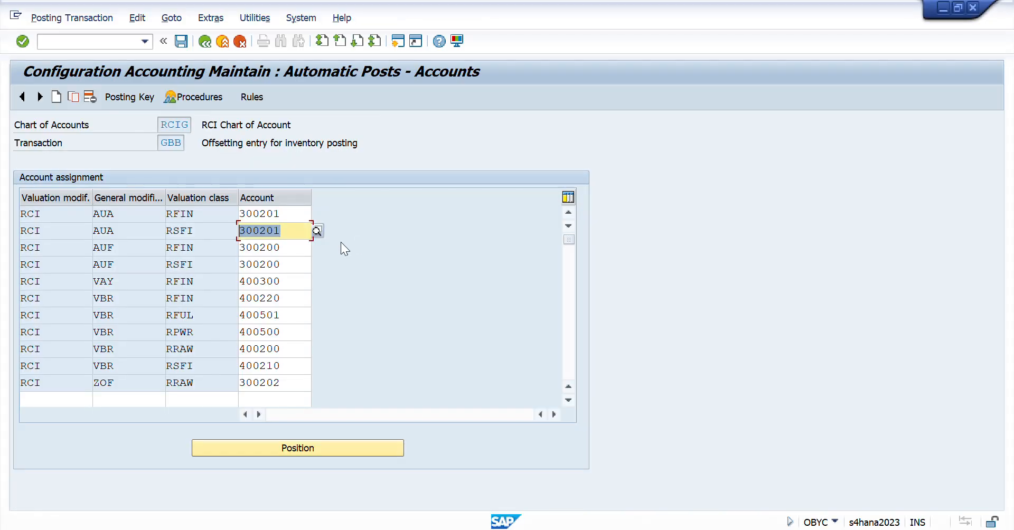
{"action": "left_click_drag", "start_coordinate": [131, 234], "coordinate": [83, 231]}
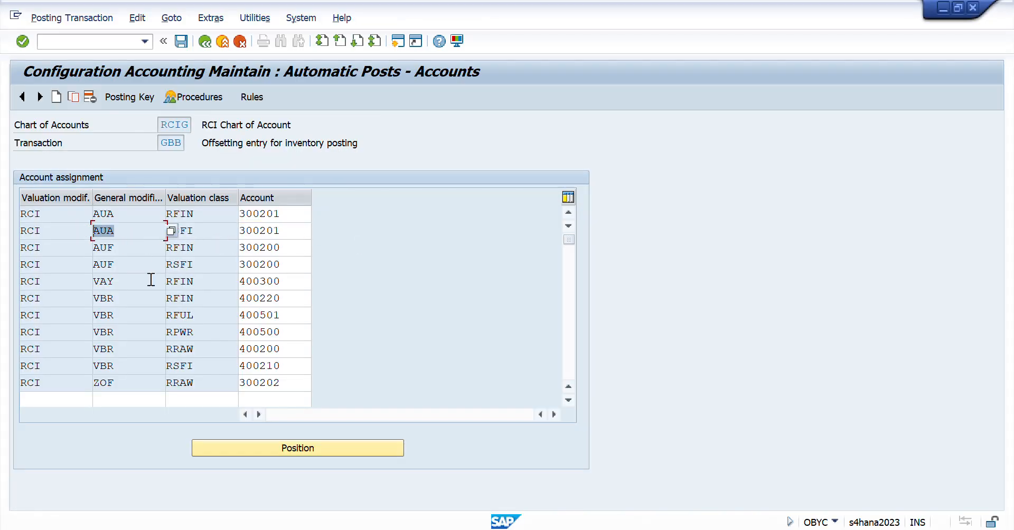
{"action": "left_click_drag", "start_coordinate": [133, 267], "coordinate": [28, 270]}
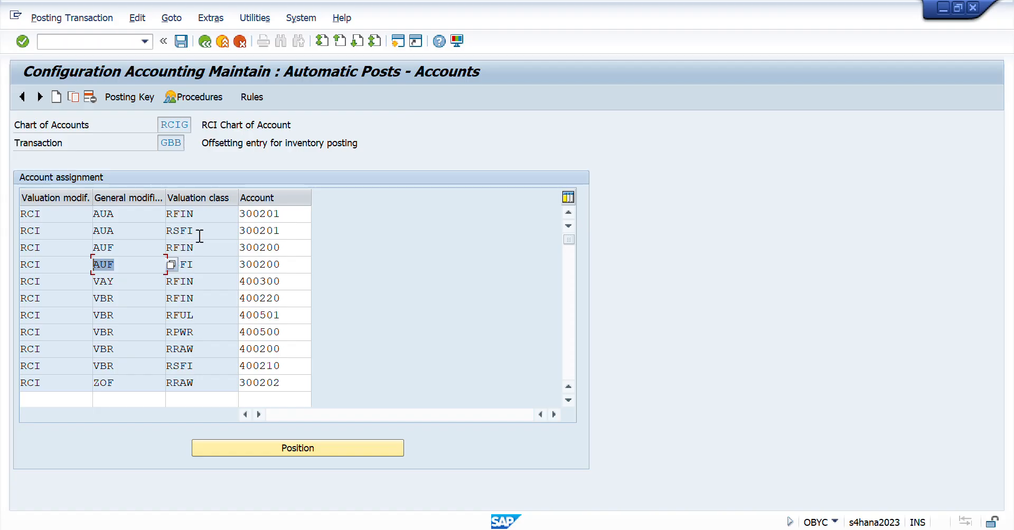
{"action": "left_click_drag", "start_coordinate": [199, 233], "coordinate": [139, 234]}
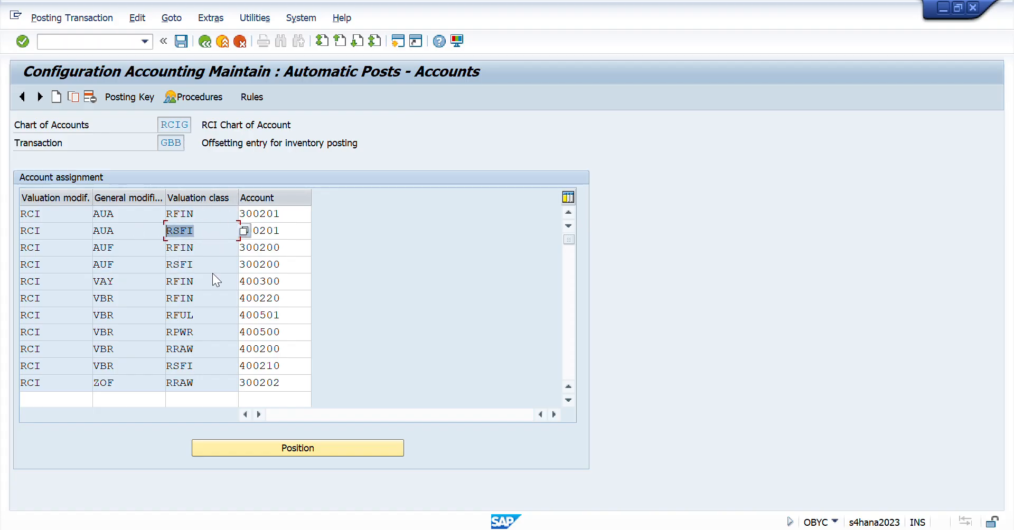
{"action": "left_click_drag", "start_coordinate": [208, 265], "coordinate": [153, 280]}
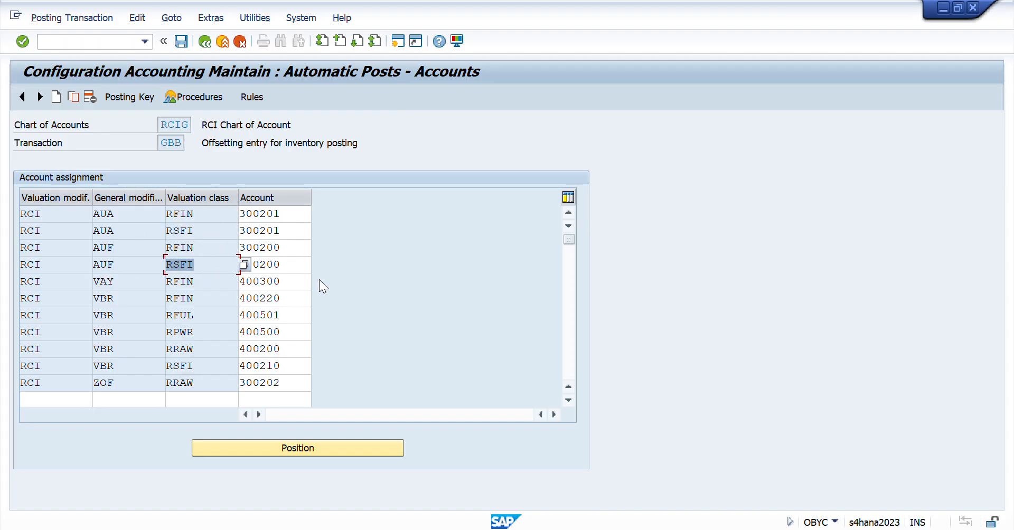
{"action": "left_click_drag", "start_coordinate": [301, 270], "coordinate": [164, 272]}
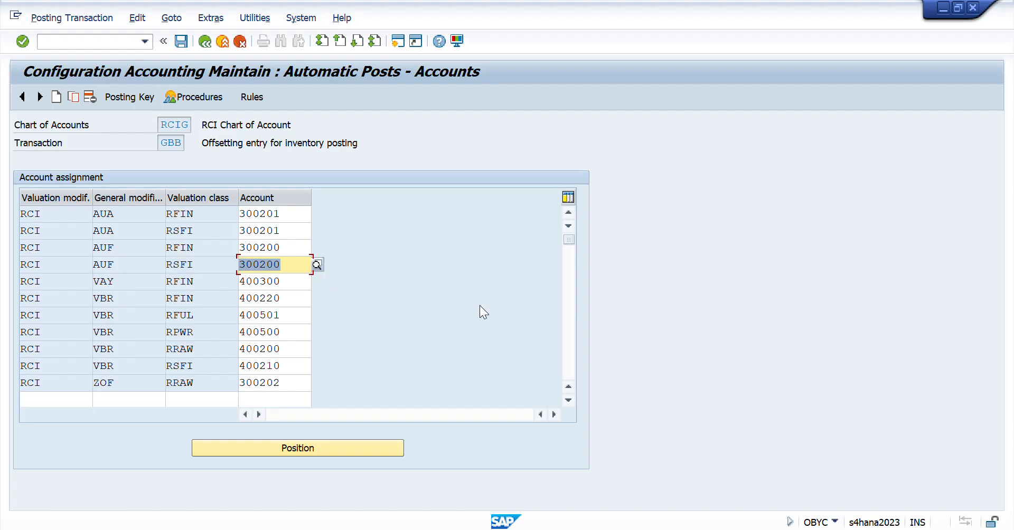
- Switch back to the Excel workbook and look over the rows around the AUA and AUF checklist item
{"action": "key", "text": "alt+Tab"}
{"action": "key", "text": "alt+Tab"}
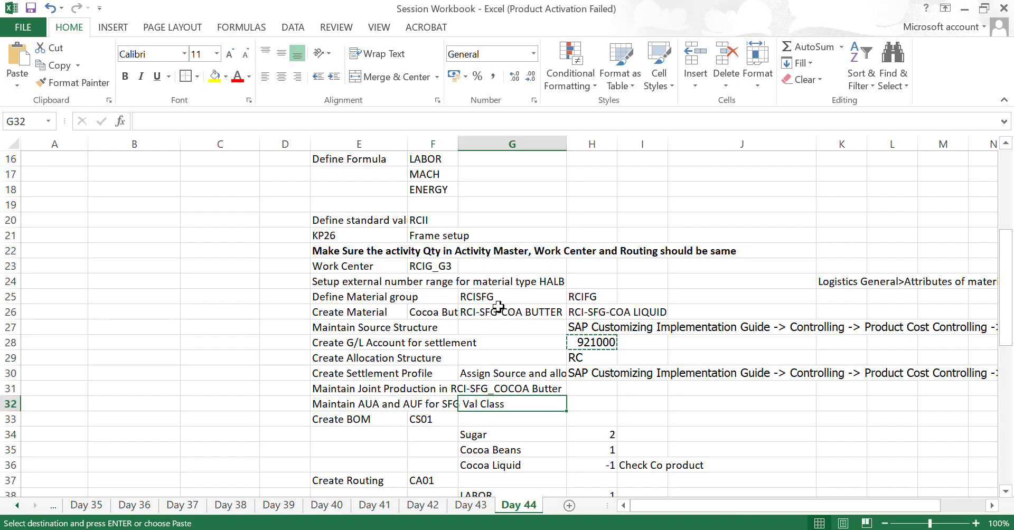
{"action": "key", "text": "Left"}
{"action": "key", "text": "Left"}
{"action": "key", "text": "Down"}
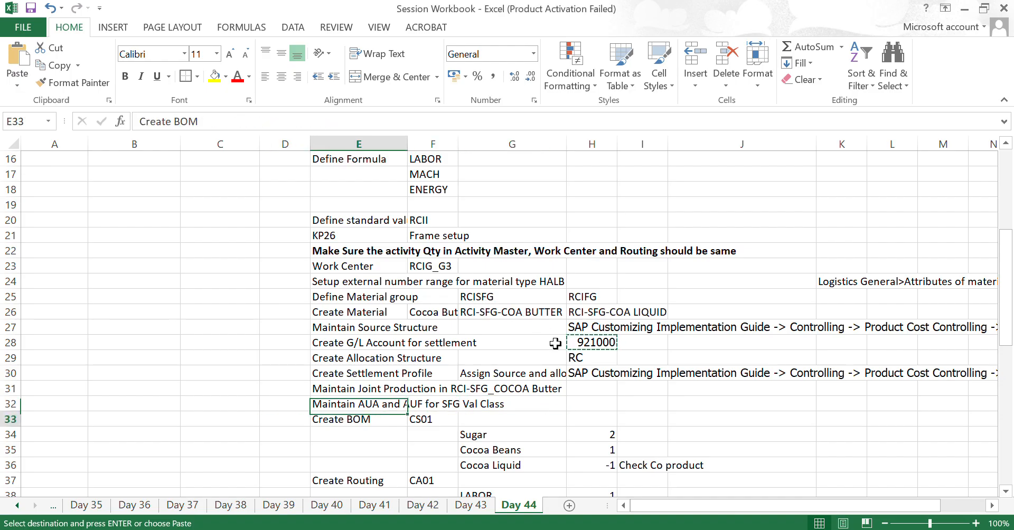
{"action": "key", "text": "Down"}
{"action": "key", "text": "Down"}
{"action": "key", "text": "Down"}
{"action": "key", "text": "Down"}
{"action": "key", "text": "Up"}
{"action": "key", "text": "Up"}
{"action": "key", "text": "Up"}
{"action": "key", "text": "Up"}
{"action": "key", "text": "Up"}
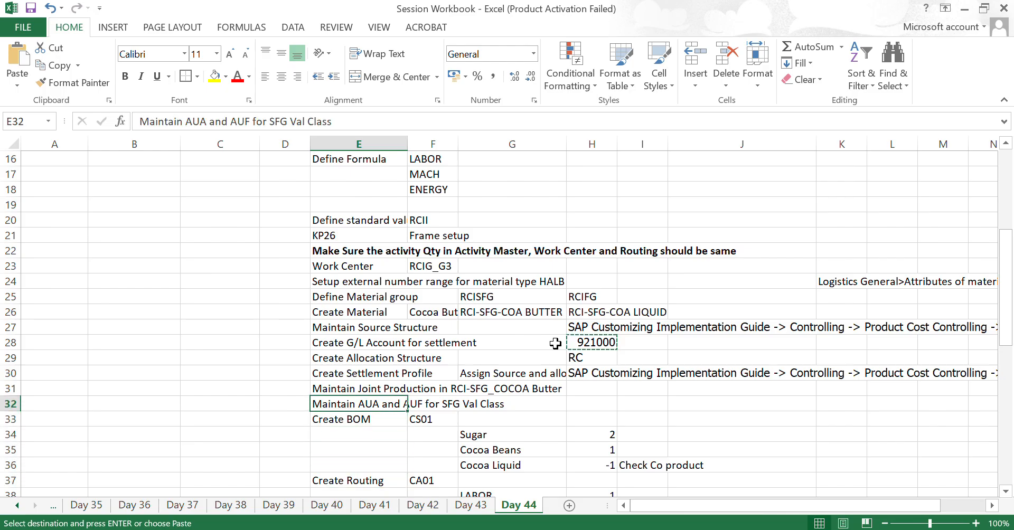
- Look through the Create BOM and Create Routing rows below the AUA and AUF checklist item
{"action": "key", "text": "Down"}
{"action": "key", "text": "Down"}
{"action": "key", "text": "Down"}
{"action": "key", "text": "Down"}
{"action": "key", "text": "Down"}
{"action": "key", "text": "Down"}
{"action": "key", "text": "Down"}
{"action": "key", "text": "Down"}
{"action": "key", "text": "Down"}
{"action": "key", "text": "Down"}
{"action": "key", "text": "Down"}
{"action": "key", "text": "Down"}
{"action": "key", "text": "Down"}
{"action": "key", "text": "Down"}
{"action": "key", "text": "Down"}
{"action": "key", "text": "Down"}
{"action": "key", "text": "Up"}
{"action": "key", "text": "Up"}
{"action": "key", "text": "Up"}
{"action": "key", "text": "Up"}
{"action": "key", "text": "Up"}
{"action": "key", "text": "Up"}
{"action": "key", "text": "Up"}
{"action": "key", "text": "Up"}
{"action": "key", "text": "Up"}
{"action": "key", "text": "Up"}
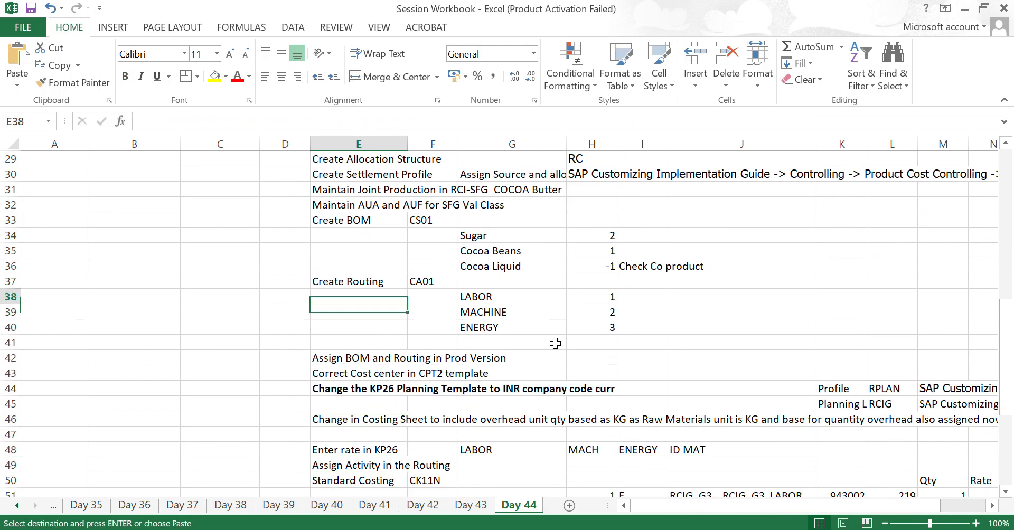
- Highlight the checklist column from Maintain AUA and AUF for SFG Val Class up to the cost and profit center rows
{"action": "key", "text": "Up"}
{"action": "key", "text": "Up"}
{"action": "key", "text": "Up"}
{"action": "key", "text": "Up"}
{"action": "key", "text": "Up"}
{"action": "key", "text": "Up"}
{"action": "key", "text": "shift+Up"}
{"action": "key", "text": "shift+Up"}
{"action": "key", "text": "shift+Up"}
{"action": "key", "text": "shift+Up"}
{"action": "key", "text": "shift+Up"}
{"action": "key", "text": "shift+Up"}
{"action": "key", "text": "shift+Up"}
{"action": "key", "text": "shift+Up"}
{"action": "key", "text": "shift+Up"}
{"action": "key", "text": "shift+Up"}
{"action": "key", "text": "shift+Up"}
{"action": "key", "text": "shift+Up"}
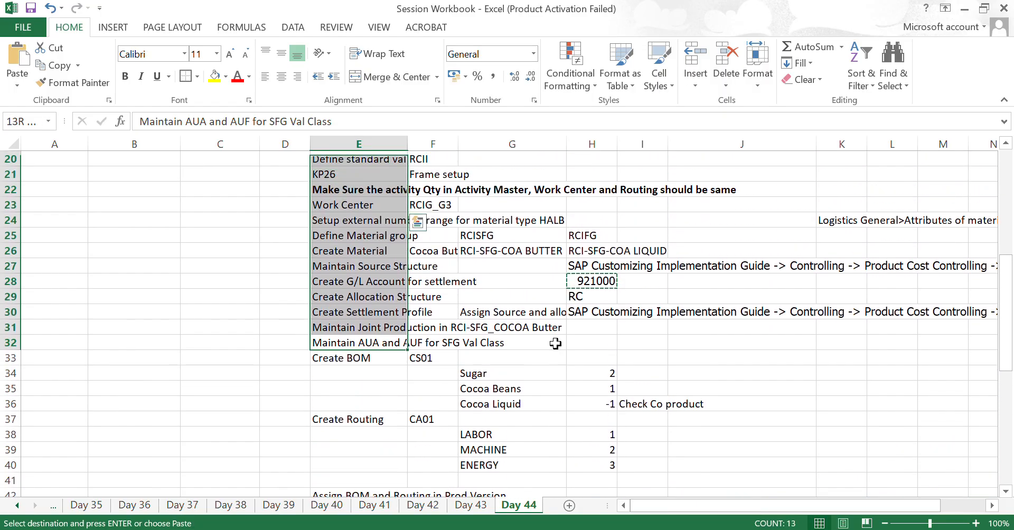
{"action": "key", "text": "shift+Up"}
{"action": "key", "text": "shift+Up"}
{"action": "key", "text": "shift+Up"}
{"action": "key", "text": "shift+Up"}
{"action": "key", "text": "shift+Up"}
{"action": "key", "text": "shift+Up"}
{"action": "key", "text": "shift+Up"}
{"action": "key", "text": "shift+Up"}
{"action": "key", "text": "shift+Up"}
{"action": "key", "text": "shift+Up"}
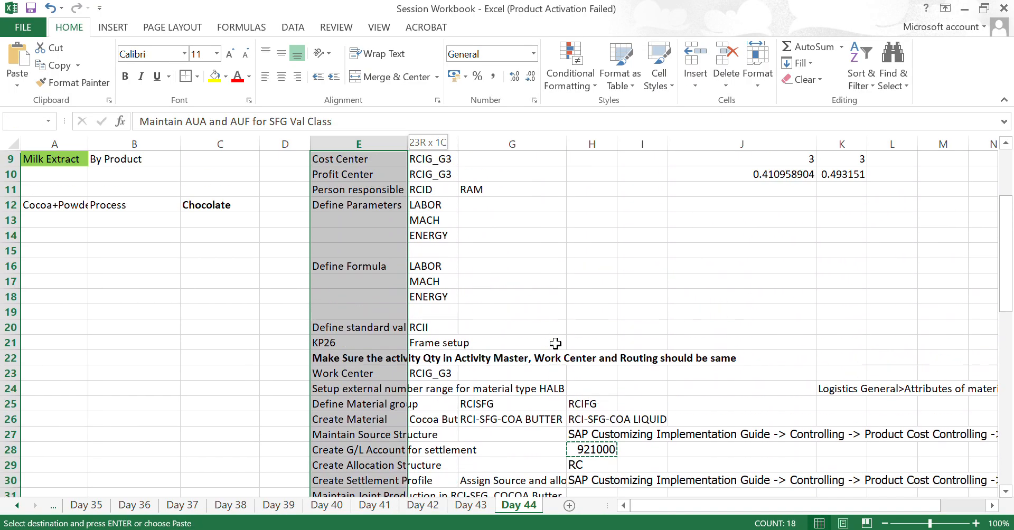
{"action": "key", "text": "shift+Up"}
{"action": "key", "text": "shift+Up"}
{"action": "key", "text": "shift+Down"}
{"action": "key", "text": "shift+Down"}
- Go back down the checklist to the Create BOM item
{"action": "key", "text": "Down"}
{"action": "key", "text": "Down"}
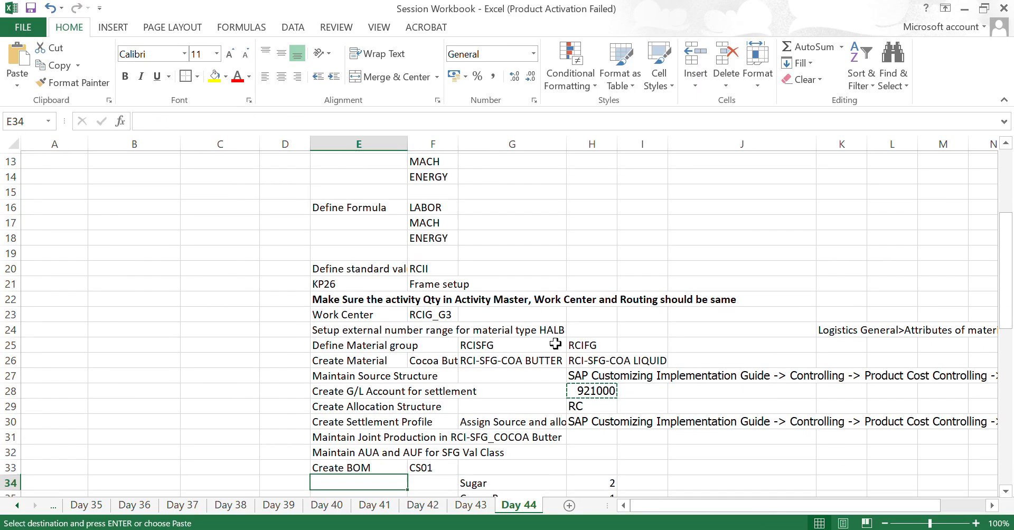
{"action": "key", "text": "Down"}
{"action": "key", "text": "Down"}
{"action": "key", "text": "Down"}
{"action": "key", "text": "Up"}
{"action": "key", "text": "Up"}
{"action": "key", "text": "Up"}
{"action": "key", "text": "Up"}
{"action": "key", "text": "Up"}
{"action": "key", "text": "Down"}
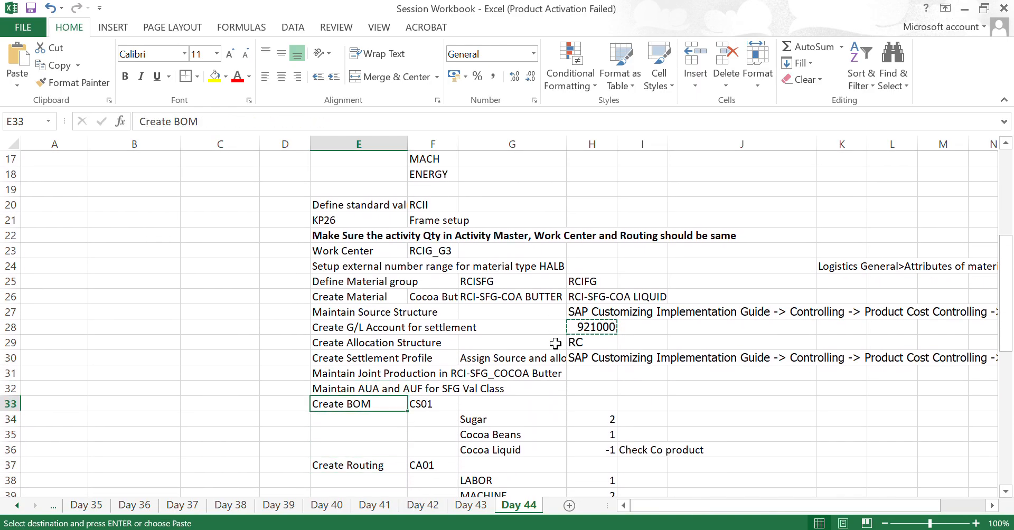
- Highlight the checklist items from Maintain AUA and AUF for SFG Val Class up to the standard value key row
{"action": "key", "text": "Up"}
{"action": "key", "text": "shift+Up"}
{"action": "key", "text": "shift+Up"}
{"action": "key", "text": "shift+Up"}
{"action": "key", "text": "shift+Up"}
{"action": "key", "text": "shift+Up"}
{"action": "key", "text": "shift+Up"}
{"action": "key", "text": "shift+Up"}
{"action": "key", "text": "shift+Up"}
{"action": "key", "text": "shift+Up"}
{"action": "key", "text": "shift+Up"}
{"action": "key", "text": "shift+Up"}
{"action": "key", "text": "shift+Up"}
{"action": "key", "text": "shift+Up"}
{"action": "key", "text": "shift+Up"}
{"action": "key", "text": "shift+Up"}
{"action": "key", "text": "shift+Up"}
{"action": "key", "text": "shift+Up"}
{"action": "key", "text": "shift+Up"}
{"action": "key", "text": "shift+Up"}
{"action": "key", "text": "shift+Up"}
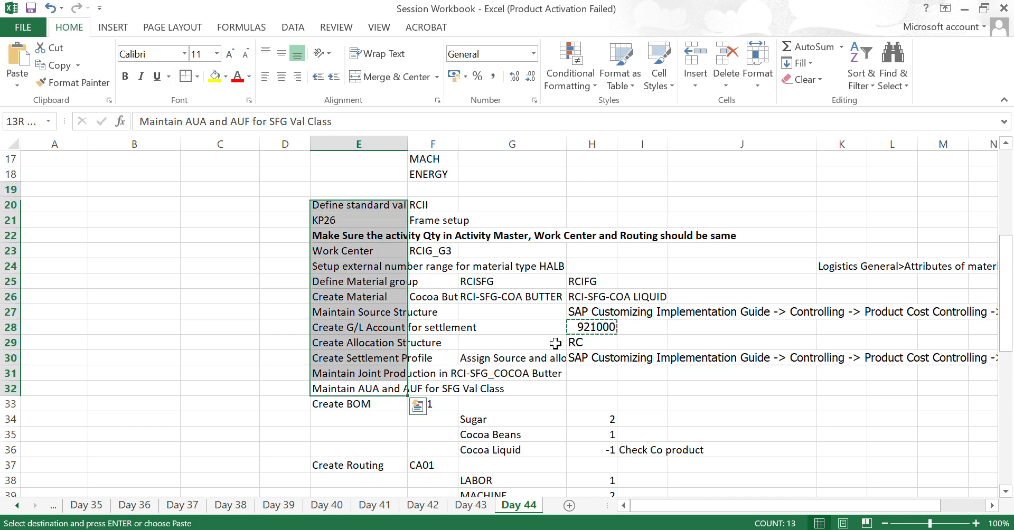
- Return to the start of the Day 44 sheet and go down to the Person responsible row
{"action": "key", "text": "Up"}
{"action": "key", "text": "Up"}
{"action": "key", "text": "Up"}
{"action": "key", "text": "Up"}
{"action": "key", "text": "Up"}
{"action": "key", "text": "Up"}
{"action": "key", "text": "Up"}
{"action": "key", "text": "Up"}
{"action": "key", "text": "Up"}
{"action": "key", "text": "Up"}
{"action": "key", "text": "Up"}
{"action": "key", "text": "Up"}
{"action": "key", "text": "Up"}
{"action": "key", "text": "Up"}
{"action": "key", "text": "Up"}
{"action": "key", "text": "Up"}
{"action": "key", "text": "Up"}
{"action": "key", "text": "Up"}
{"action": "key", "text": "Up"}
{"action": "key", "text": "Up"}
{"action": "key", "text": "Up"}
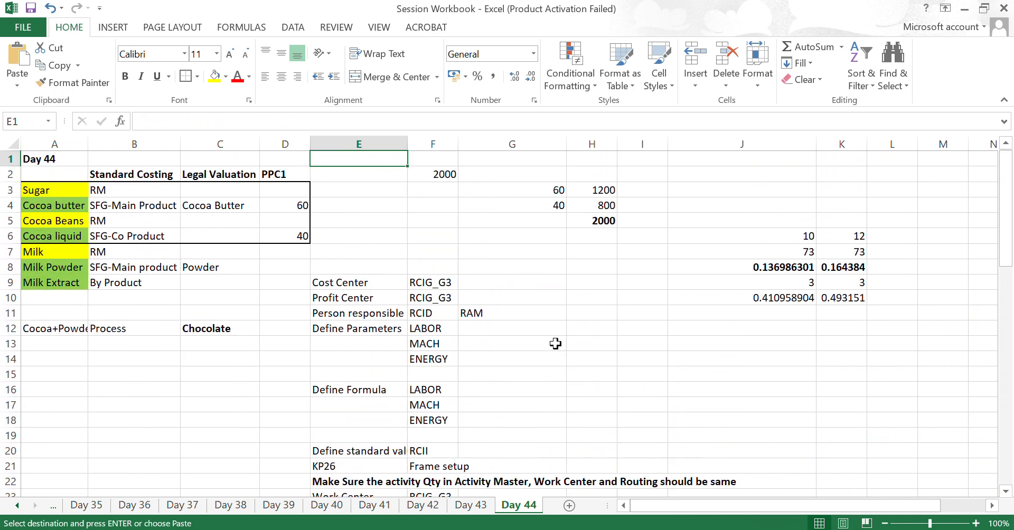
{"action": "key", "text": "Down"}
{"action": "key", "text": "Down"}
{"action": "key", "text": "Down"}
{"action": "key", "text": "Down"}
{"action": "key", "text": "Down"}
{"action": "key", "text": "Down"}
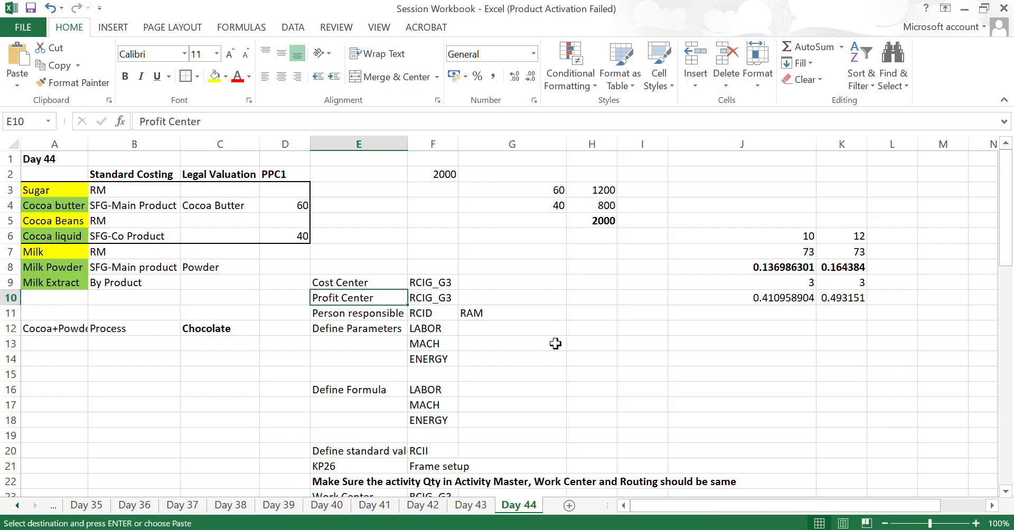
{"action": "key", "text": "Down"}
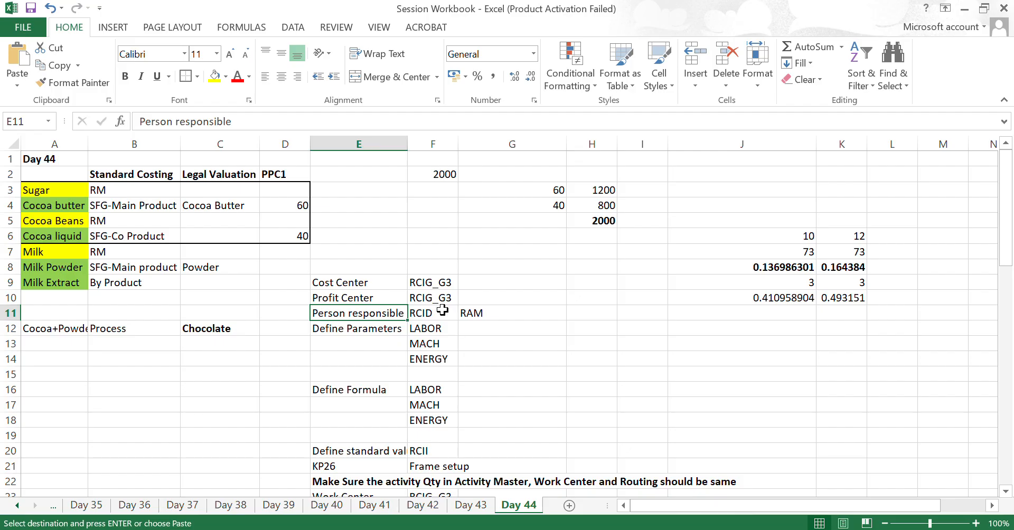
- Highlight the LABOR, MACH and ENERGY entries listed for Define Parameters on the Day 44 sheet
{"action": "left_click_drag", "start_coordinate": [42, 191], "coordinate": [283, 231]}
{"action": "left_click", "coordinate": [363, 327]}
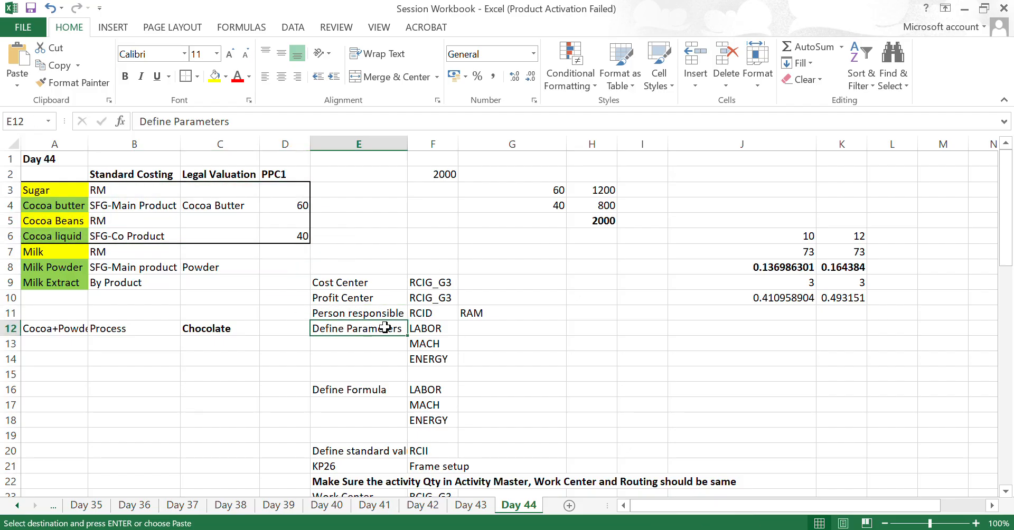
{"action": "left_click", "coordinate": [427, 328]}
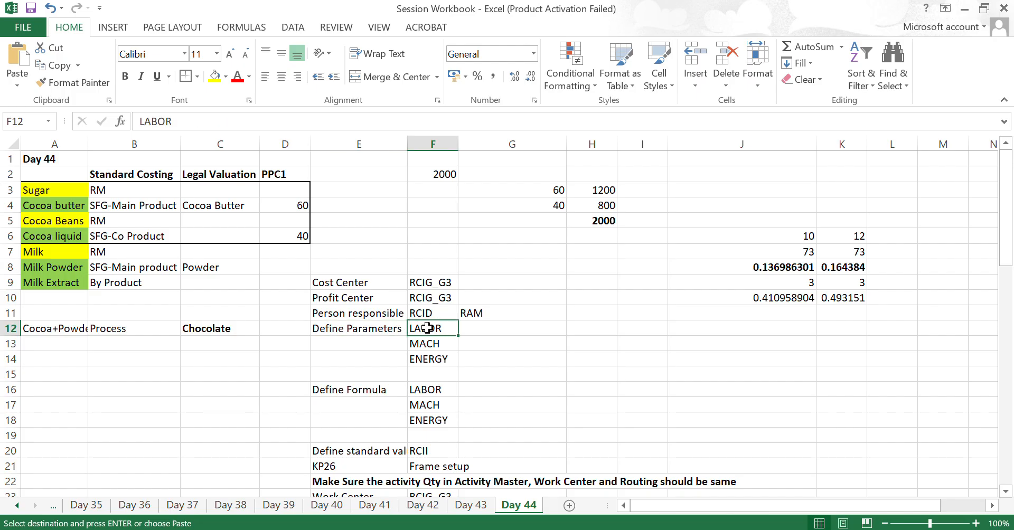
{"action": "key", "text": "shift+Down"}
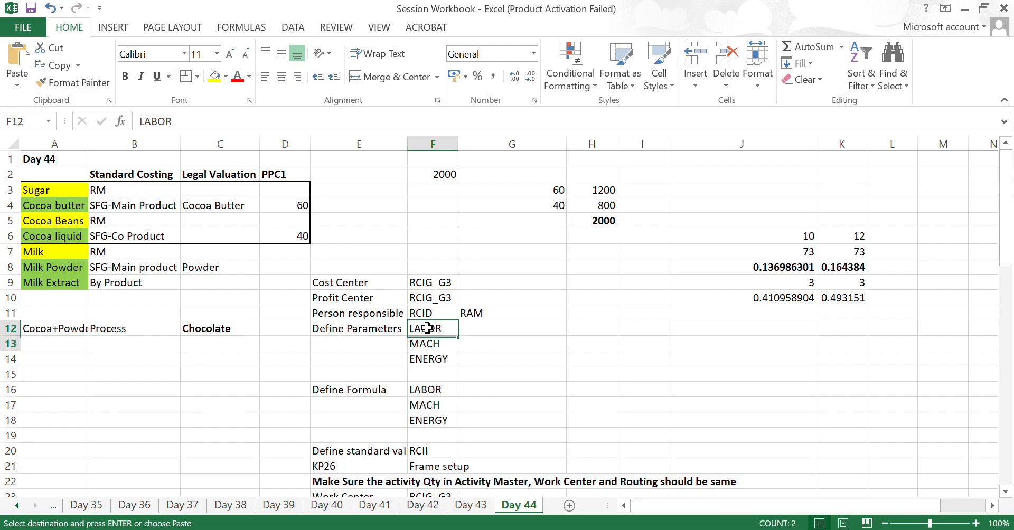
{"action": "key", "text": "shift+Down"}
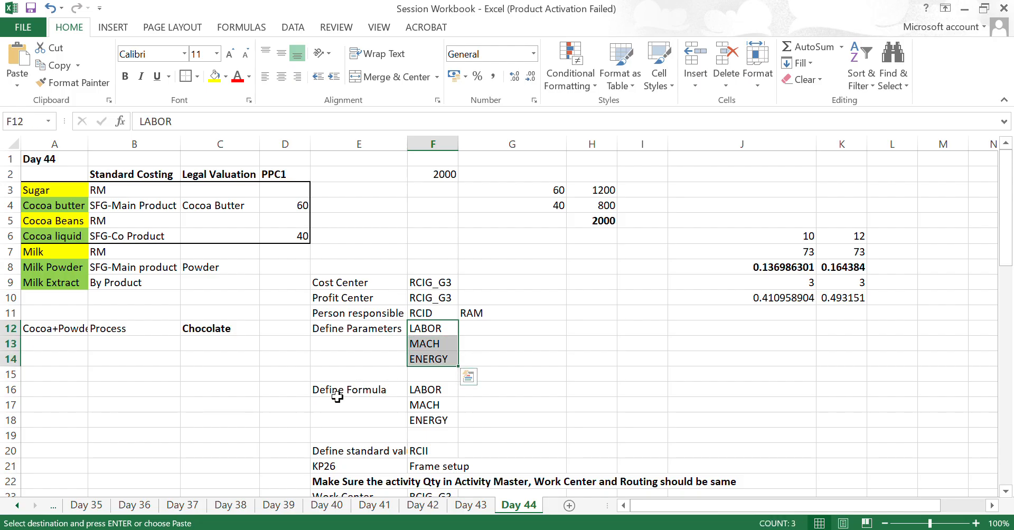
- Highlight the LABOR, MACH and ENERGY entries listed for Define Formula
{"action": "left_click", "coordinate": [439, 389]}
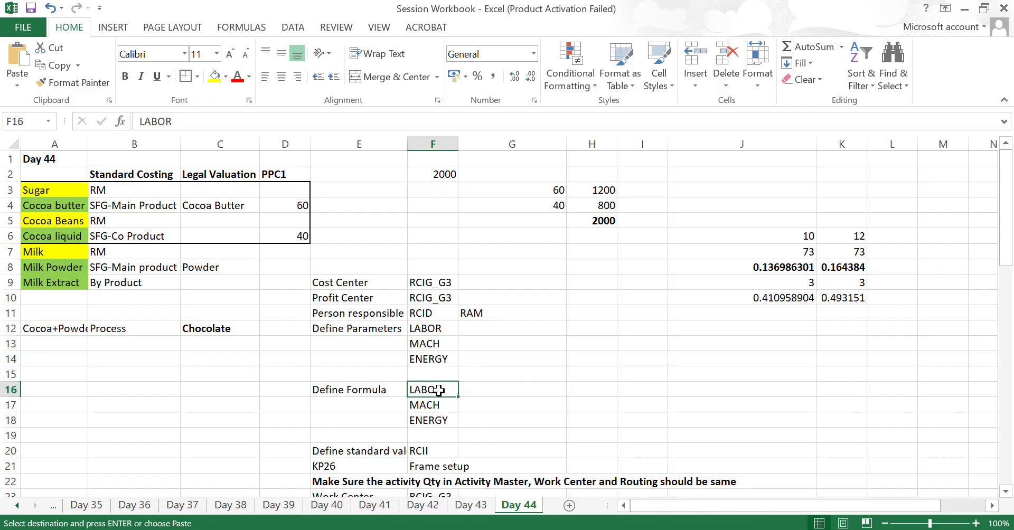
{"action": "key", "text": "shift+Down"}
{"action": "key", "text": "shift+Down"}
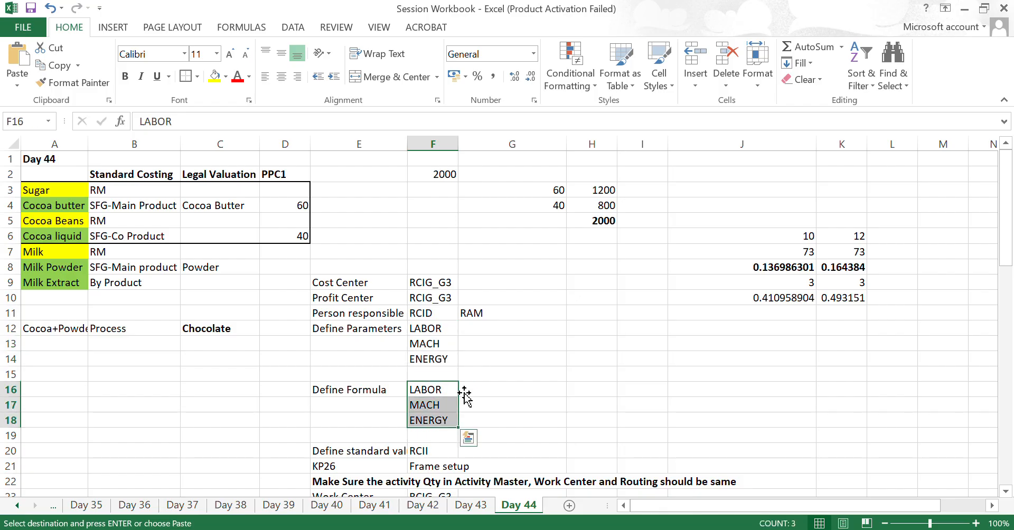
- Go down the checklist from below the formula entries to the Create Material row
{"action": "left_click", "coordinate": [371, 435]}
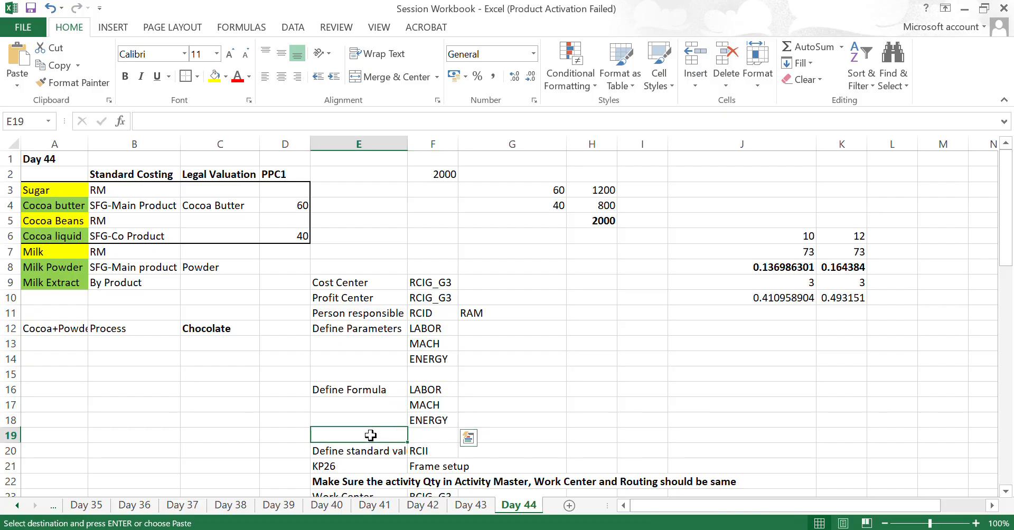
{"action": "key", "text": "Down"}
{"action": "key", "text": "Down"}
{"action": "key", "text": "Down"}
{"action": "key", "text": "Down"}
{"action": "key", "text": "Down"}
{"action": "key", "text": "Down"}
{"action": "key", "text": "Down"}
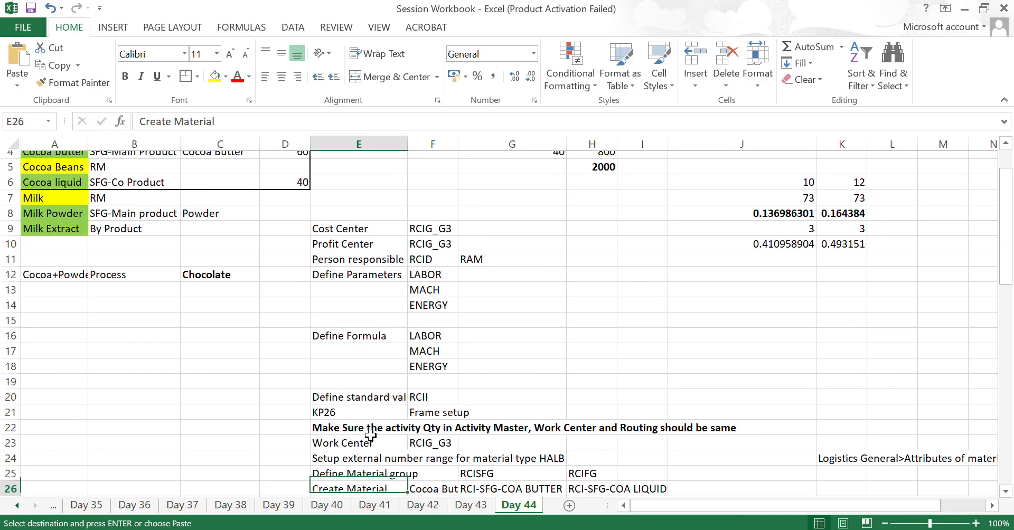
- Go back up to the Define Formula entries and return to the KP26 frame setup row
{"action": "key", "text": "Up"}
{"action": "key", "text": "Up"}
{"action": "key", "text": "Up"}
{"action": "key", "text": "Up"}
{"action": "key", "text": "Up"}
{"action": "key", "text": "Up"}
{"action": "key", "text": "Right"}
{"action": "key", "text": "Up"}
{"action": "key", "text": "Up"}
{"action": "key", "text": "Up"}
{"action": "key", "text": "Up"}
{"action": "key", "text": "Up"}
{"action": "key", "text": "Up"}
{"action": "key", "text": "Up"}
{"action": "key", "text": "Up"}
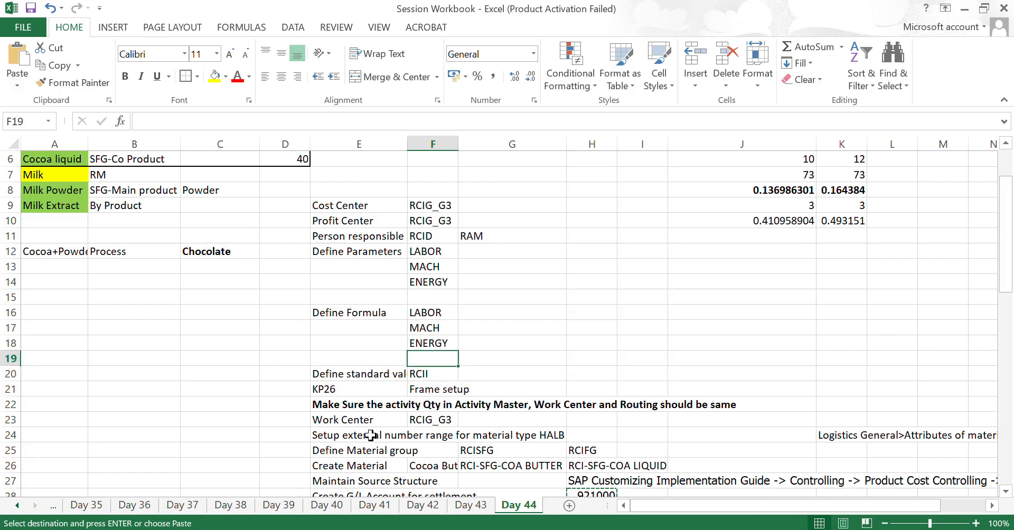
{"action": "key", "text": "Down"}
{"action": "key", "text": "Down"}
{"action": "key", "text": "Down"}
{"action": "key", "text": "Down"}
{"action": "key", "text": "Down"}
{"action": "key", "text": "Down"}
{"action": "key", "text": "Down"}
{"action": "key", "text": "Down"}
{"action": "key", "text": "Down"}
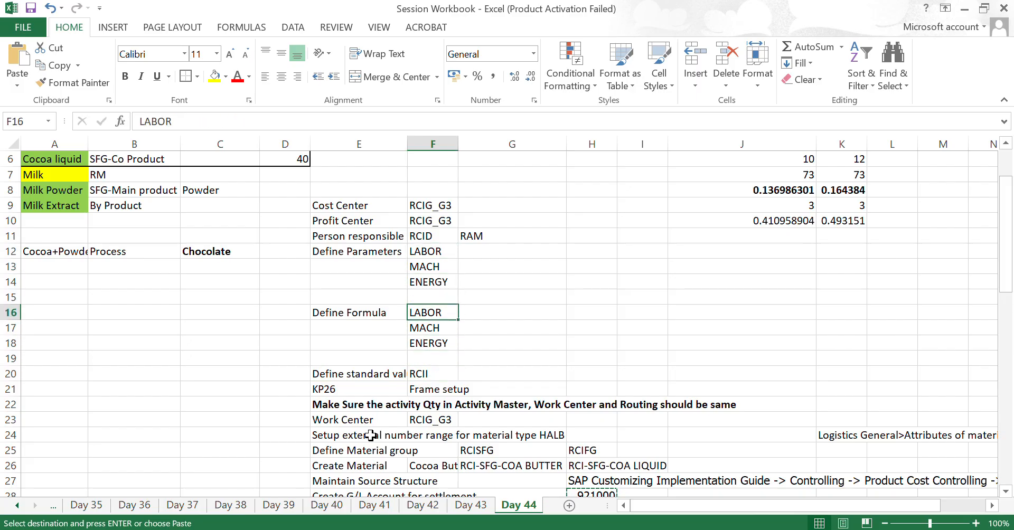
{"action": "key", "text": "Left"}
{"action": "key", "text": "Left"}
{"action": "key", "text": "Right"}
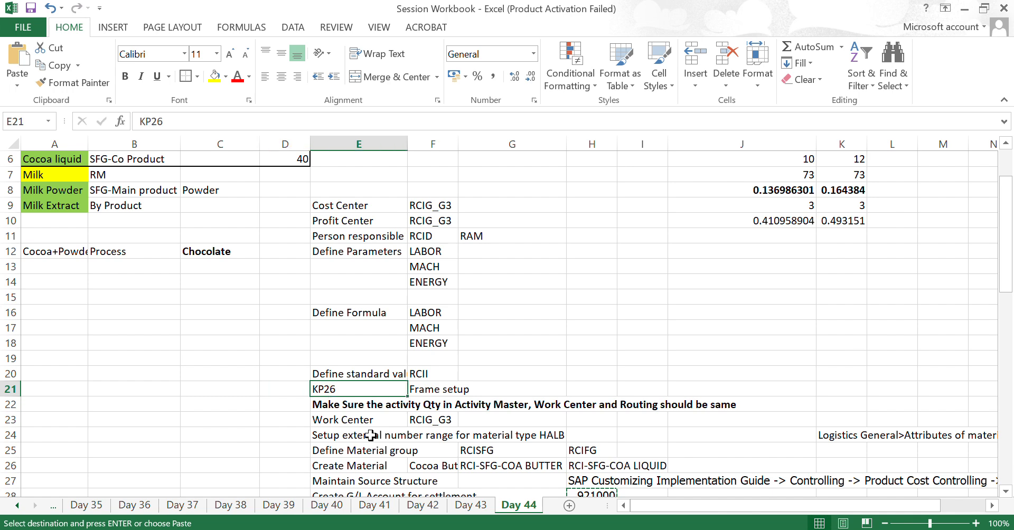
- Go down to the Define Material group row and back up to the activity quantity note
{"action": "key", "text": "Down"}
{"action": "key", "text": "Down"}
{"action": "key", "text": "Down"}
{"action": "key", "text": "Down"}
{"action": "key", "text": "Down"}
{"action": "key", "text": "Down"}
{"action": "key", "text": "Down"}
{"action": "key", "text": "Down"}
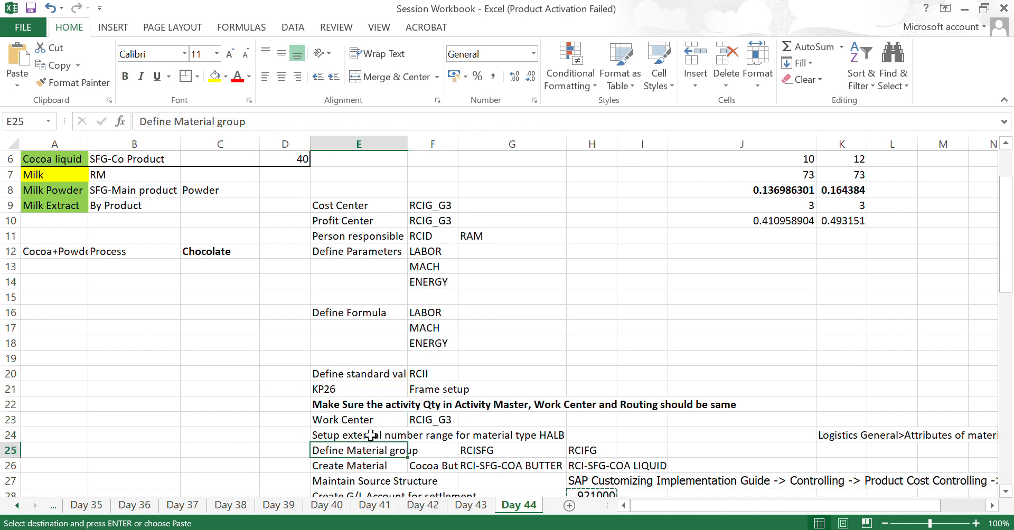
{"action": "key", "text": "Up"}
{"action": "key", "text": "Up"}
{"action": "key", "text": "Up"}
{"action": "key", "text": "Up"}
{"action": "key", "text": "Up"}
{"action": "key", "text": "Up"}
{"action": "key", "text": "Up"}
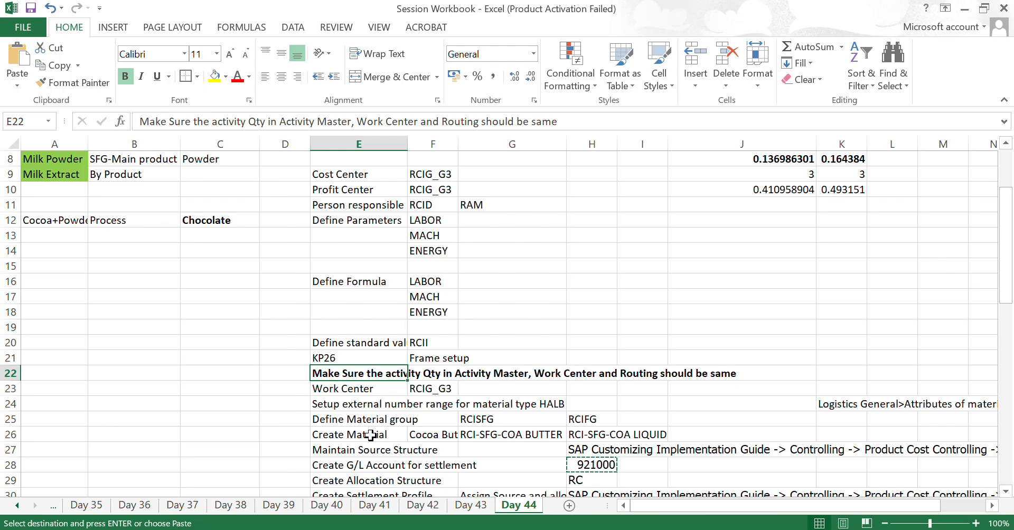
- Read across the note about matching activity quantity in Activity Master, Work Center and Routing
{"action": "key", "text": "Right"}
{"action": "key", "text": "Right"}
{"action": "key", "text": "Right"}
{"action": "key", "text": "Right"}
{"action": "key", "text": "Right"}
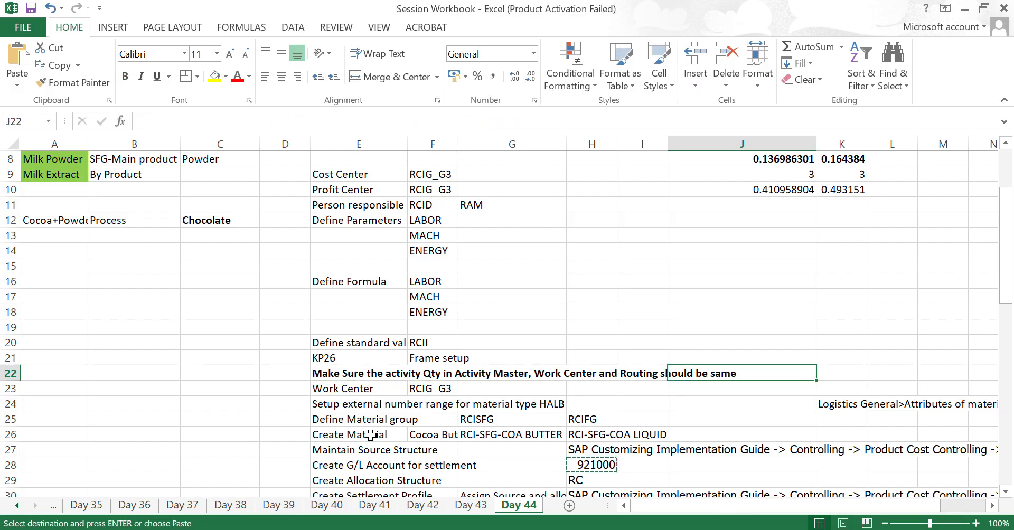
{"action": "key", "text": "Left"}
{"action": "key", "text": "Left"}
{"action": "key", "text": "Left"}
{"action": "key", "text": "Left"}
{"action": "key", "text": "Left"}
- Review the checklist rows for Create Material, Maintain Source Structure, settlement G/L account, Allocation Structure and Settlement Profile
{"action": "key", "text": "Down"}
{"action": "key", "text": "Down"}
{"action": "key", "text": "Down"}
{"action": "key", "text": "Down"}
{"action": "key", "text": "Down"}
{"action": "key", "text": "Down"}
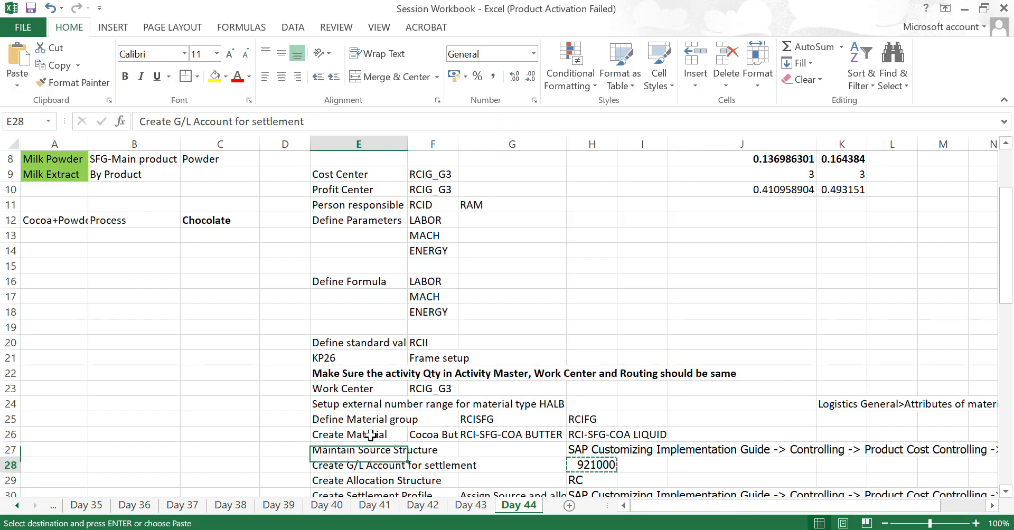
{"action": "key", "text": "Up"}
{"action": "key", "text": "Up"}
{"action": "key", "text": "Up"}
{"action": "key", "text": "Up"}
{"action": "key", "text": "Up"}
{"action": "key", "text": "Down"}
{"action": "key", "text": "Down"}
{"action": "key", "text": "Down"}
{"action": "key", "text": "Down"}
{"action": "key", "text": "Down"}
{"action": "key", "text": "Down"}
{"action": "key", "text": "Down"}
{"action": "key", "text": "Down"}
{"action": "key", "text": "Down"}
{"action": "key", "text": "Down"}
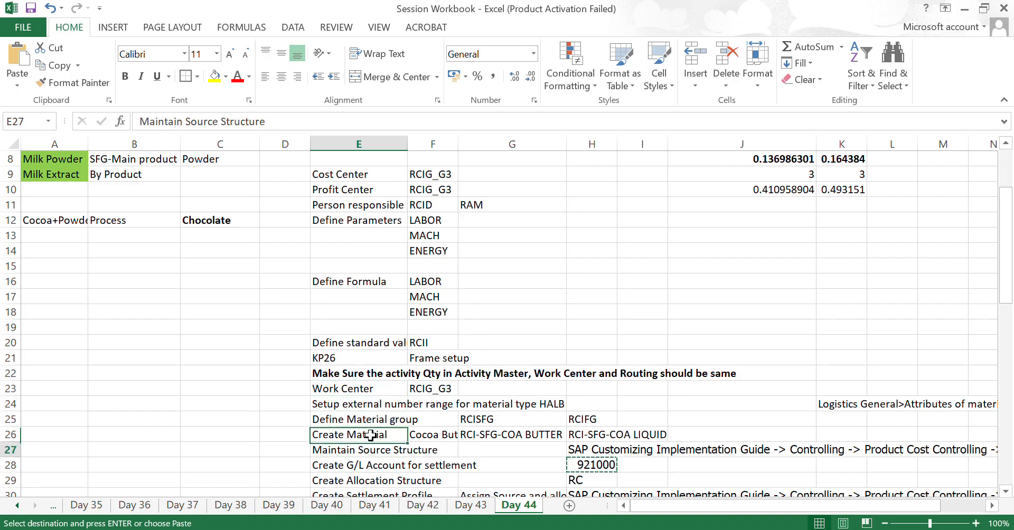
{"action": "key", "text": "Up"}
{"action": "key", "text": "Up"}
{"action": "key", "text": "Up"}
{"action": "key", "text": "Up"}
{"action": "key", "text": "Up"}
{"action": "key", "text": "Up"}
{"action": "key", "text": "Up"}
{"action": "key", "text": "Up"}
{"action": "key", "text": "Up"}
{"action": "key", "text": "Up"}
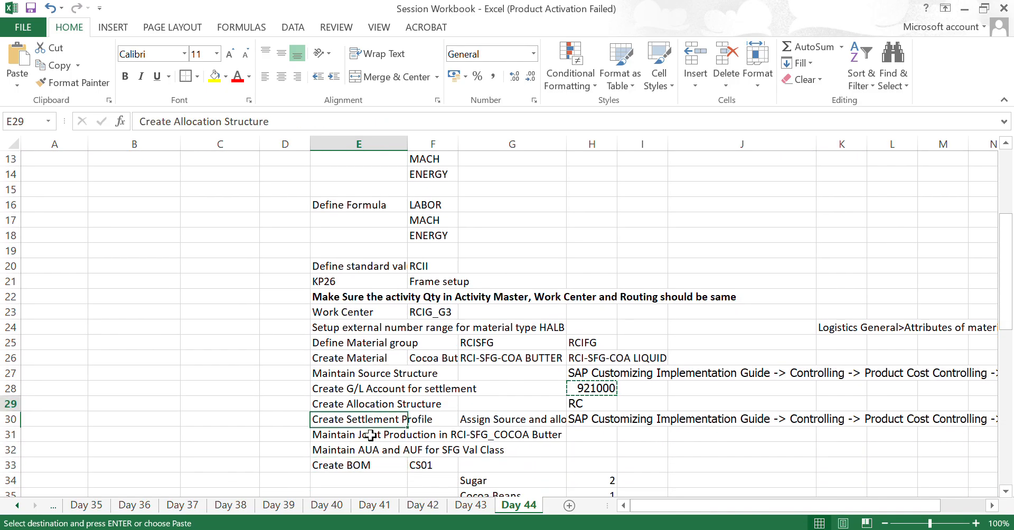
- Examine the Work Center row and its RCIG_G3 entry
{"action": "key", "text": "Right"}
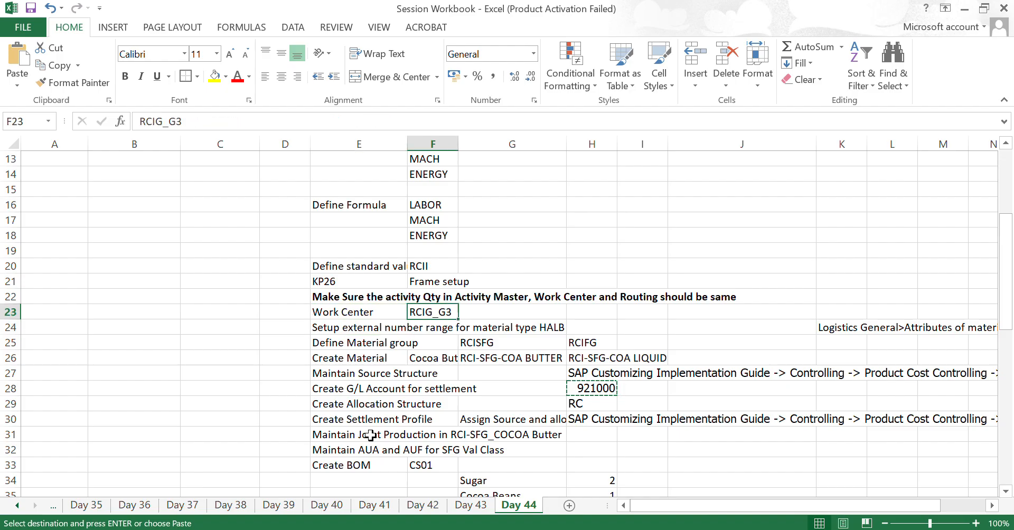
{"action": "key", "text": "Right"}
{"action": "key", "text": "Right"}
{"action": "key", "text": "Right"}
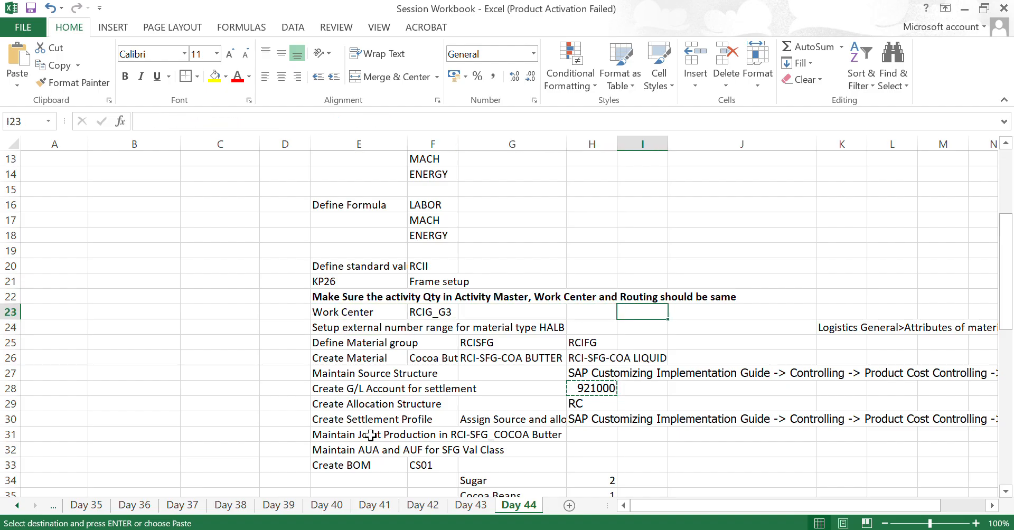
{"action": "key", "text": "Left"}
{"action": "key", "text": "Left"}
{"action": "key", "text": "Left"}
{"action": "key", "text": "Left"}
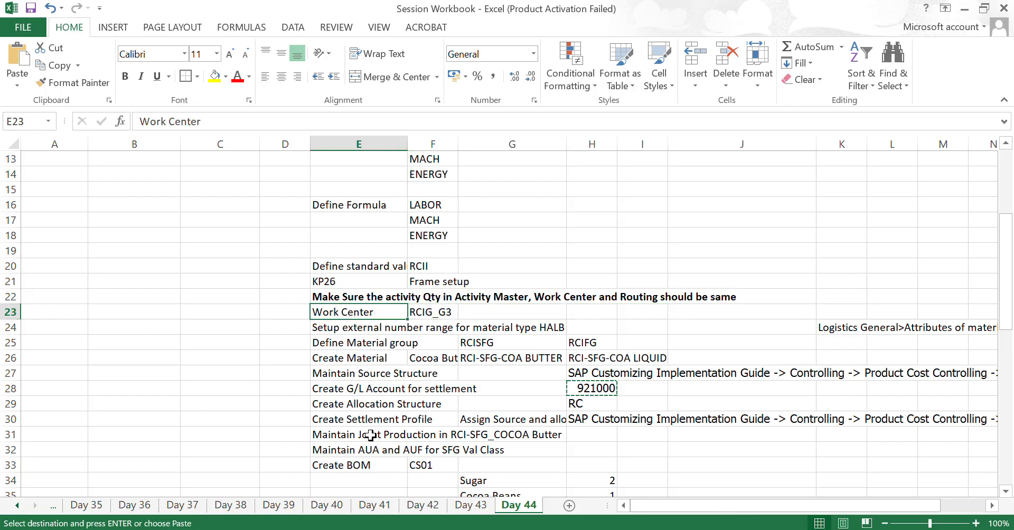
- Revisit the Define Formula entries and go down to the external number range row
{"action": "key", "text": "Up"}
{"action": "key", "text": "Up"}
{"action": "key", "text": "Up"}
{"action": "key", "text": "Up"}
{"action": "key", "text": "Up"}
{"action": "key", "text": "Up"}
{"action": "key", "text": "Up"}
{"action": "key", "text": "Right"}
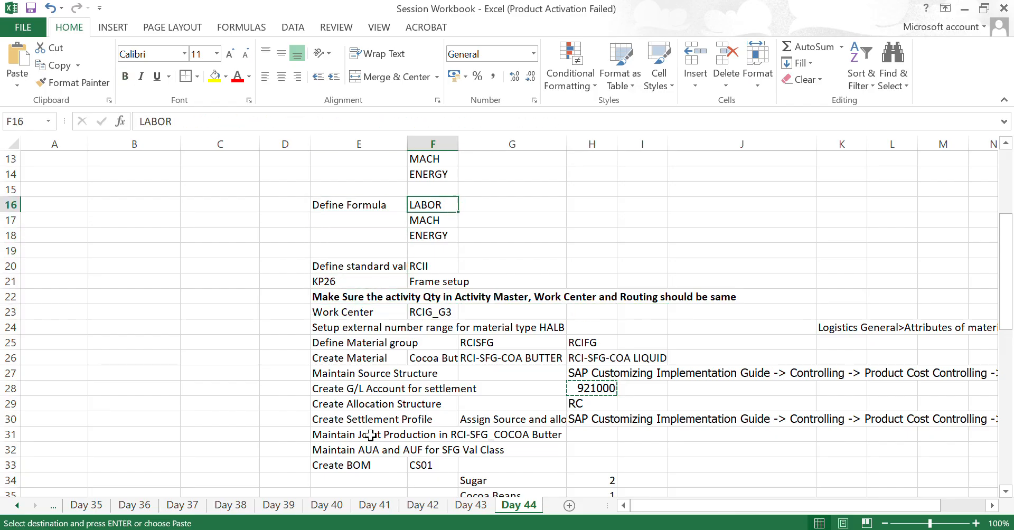
{"action": "key", "text": "shift+Down"}
{"action": "key", "text": "shift+Down"}
{"action": "key", "text": "Down"}
{"action": "key", "text": "Down"}
{"action": "key", "text": "Down"}
{"action": "key", "text": "Down"}
{"action": "key", "text": "Down"}
{"action": "key", "text": "Down"}
{"action": "key", "text": "Down"}
{"action": "key", "text": "Down"}
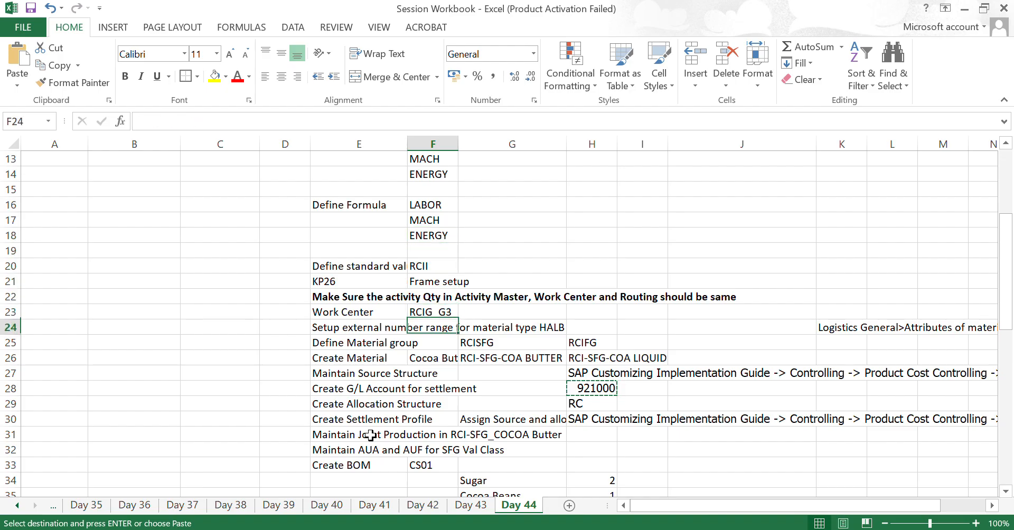
- Read across the row for setting up the external number range for material type HALB
{"action": "key", "text": "Up"}
{"action": "key", "text": "Left"}
{"action": "key", "text": "Down"}
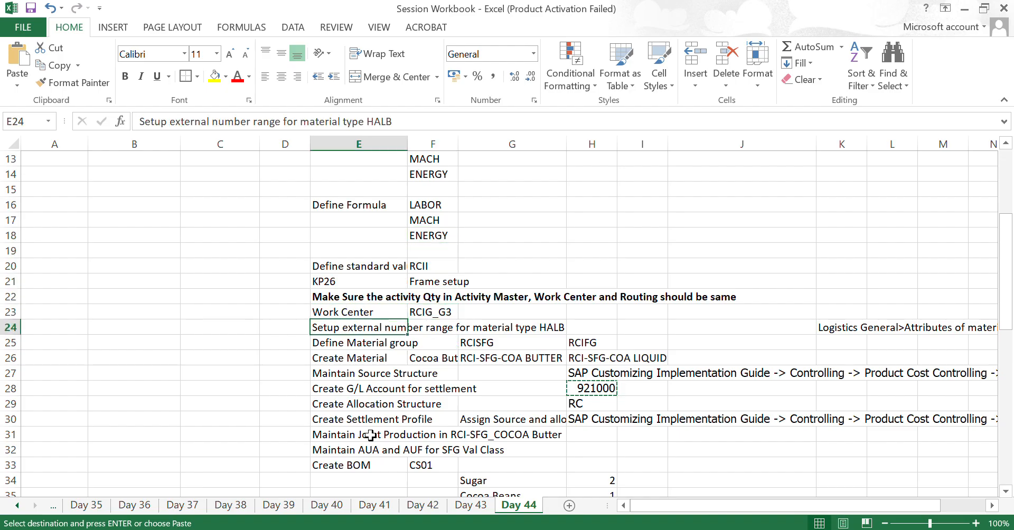
{"action": "key", "text": "Right"}
{"action": "key", "text": "Right"}
{"action": "key", "text": "Right"}
{"action": "key", "text": "Right"}
{"action": "key", "text": "Left"}
{"action": "key", "text": "Left"}
{"action": "key", "text": "Left"}
{"action": "key", "text": "Left"}
{"action": "key", "text": "Left"}
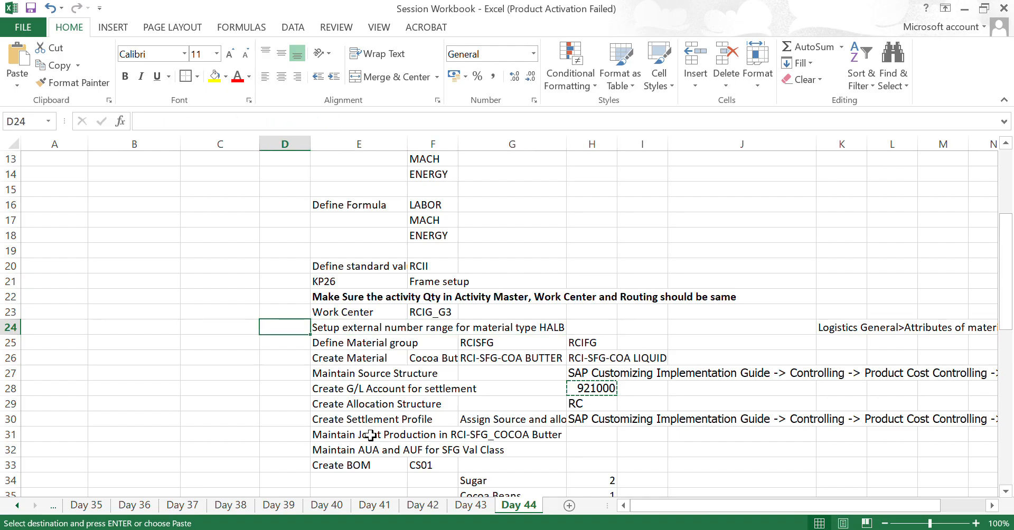
{"action": "key", "text": "Right"}
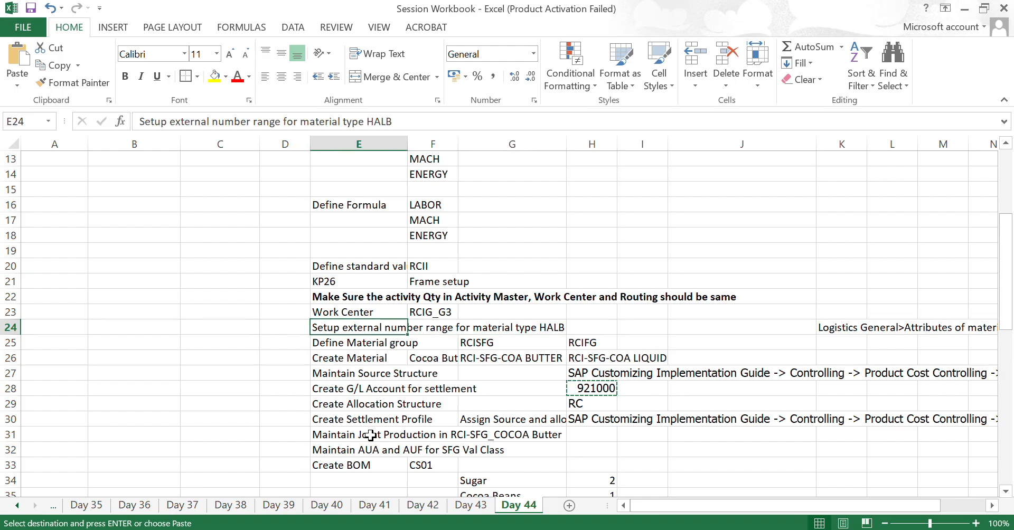
- Examine the Define Material group row and its RCISFG entry
{"action": "key", "text": "Down"}
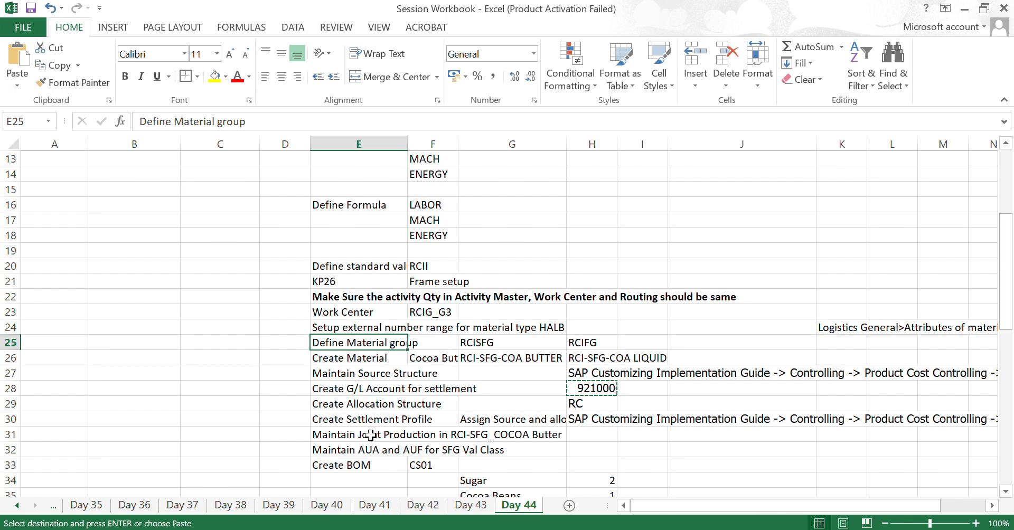
{"action": "key", "text": "Right"}
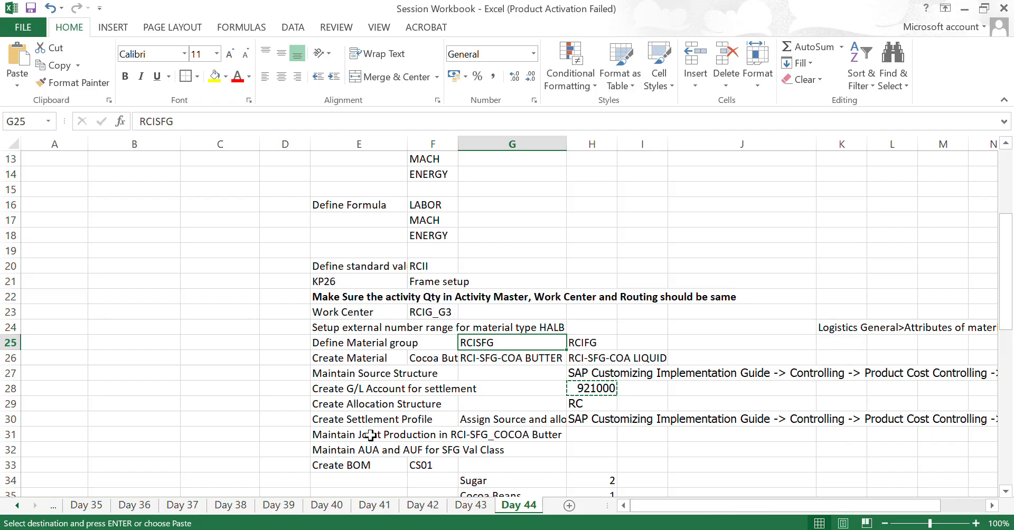
{"action": "key", "text": "Left"}
{"action": "key", "text": "Left"}
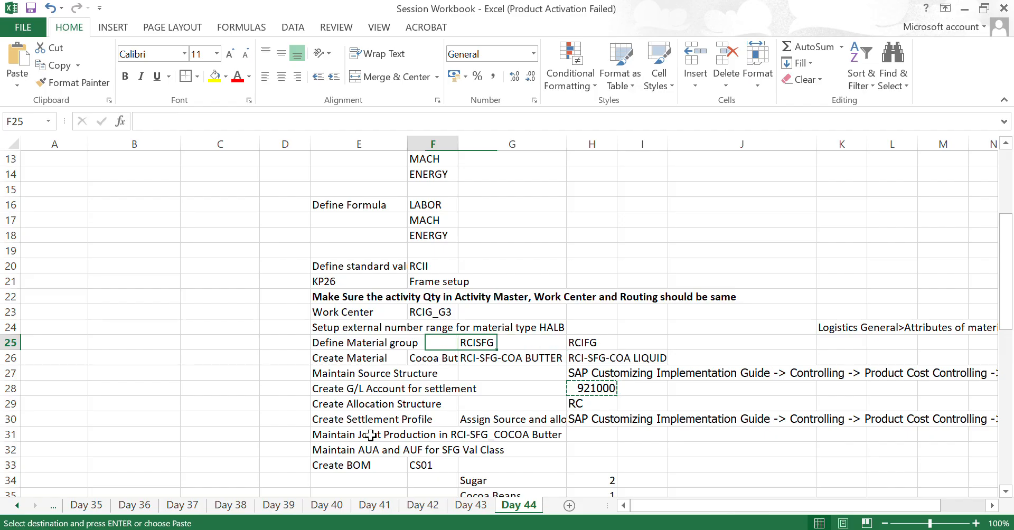
- Examine the Create Material row with the RCI-SFG-COA BUTTER and RCI-SFG-COA LIQUID materials
{"action": "key", "text": "Down"}
{"action": "key", "text": "Right"}
{"action": "key", "text": "Right"}
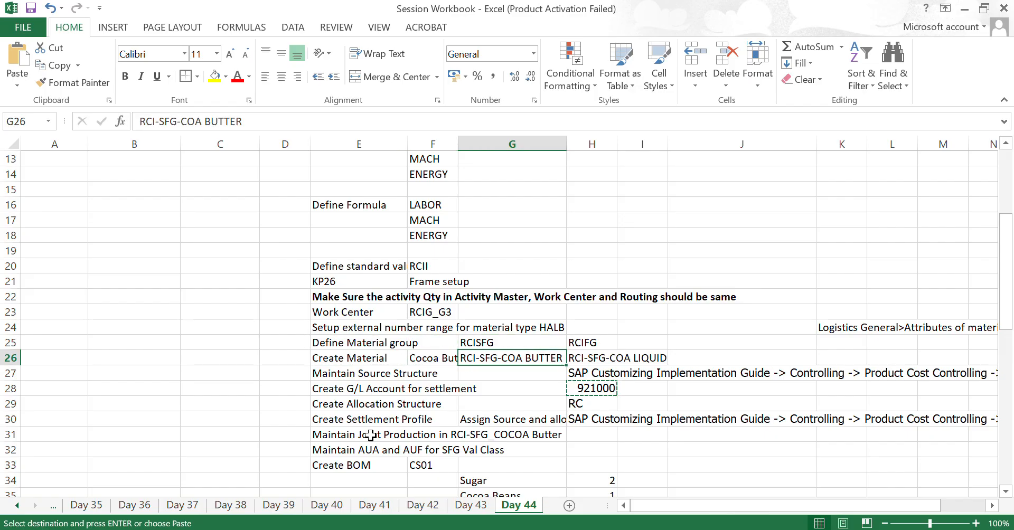
{"action": "key", "text": "Right"}
{"action": "key", "text": "Left"}
{"action": "key", "text": "Left"}
{"action": "key", "text": "Left"}
- Go through the checklist rows between Maintain Source Structure and Create Allocation Structure, bringing the BOM rows below into view
{"action": "key", "text": "Down"}
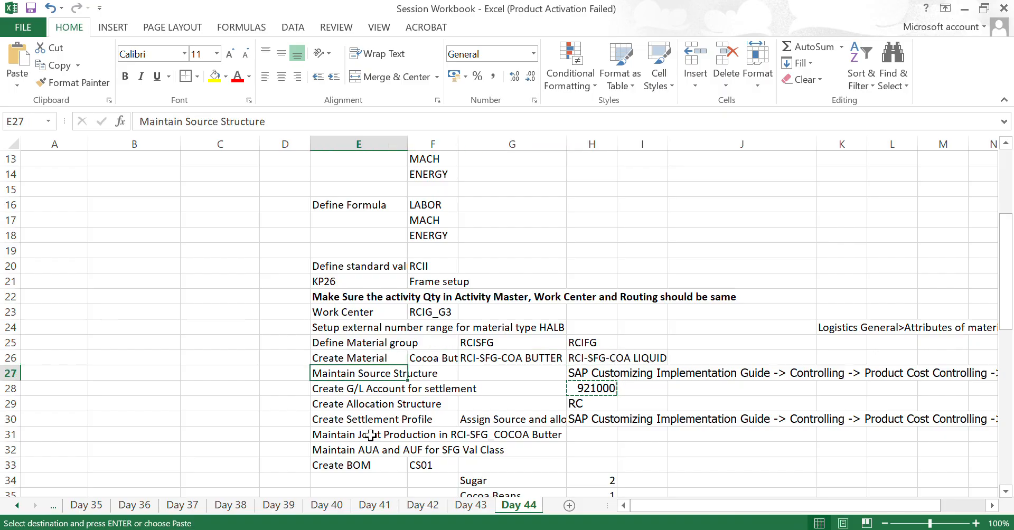
{"action": "key", "text": "Down"}
{"action": "key", "text": "Down"}
{"action": "key", "text": "Down"}
{"action": "key", "text": "Down"}
{"action": "key", "text": "Down"}
{"action": "key", "text": "Down"}
{"action": "key", "text": "Down"}
{"action": "key", "text": "Down"}
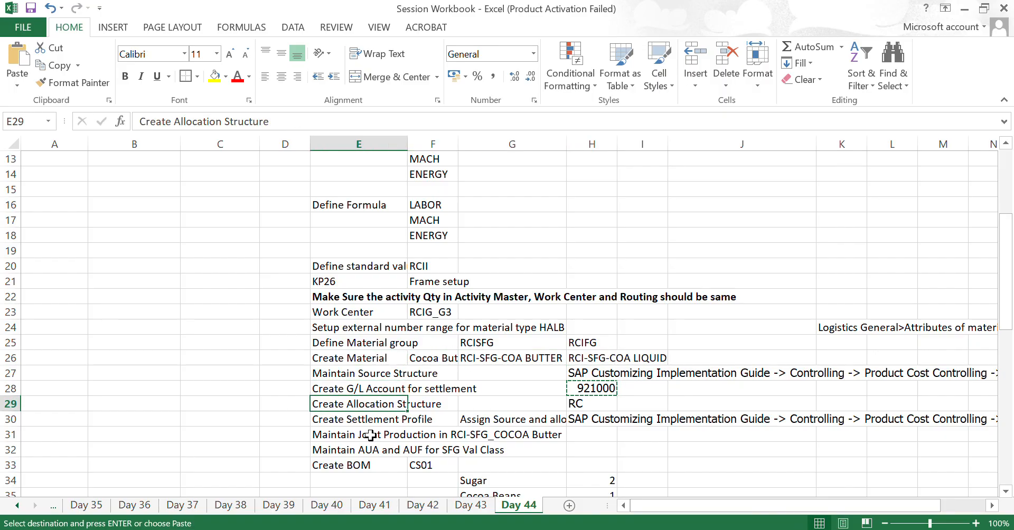
{"action": "key", "text": "Up"}
{"action": "key", "text": "Up"}
{"action": "key", "text": "Up"}
{"action": "key", "text": "Up"}
{"action": "key", "text": "Up"}
{"action": "key", "text": "Up"}
{"action": "key", "text": "Up"}
{"action": "key", "text": "Up"}
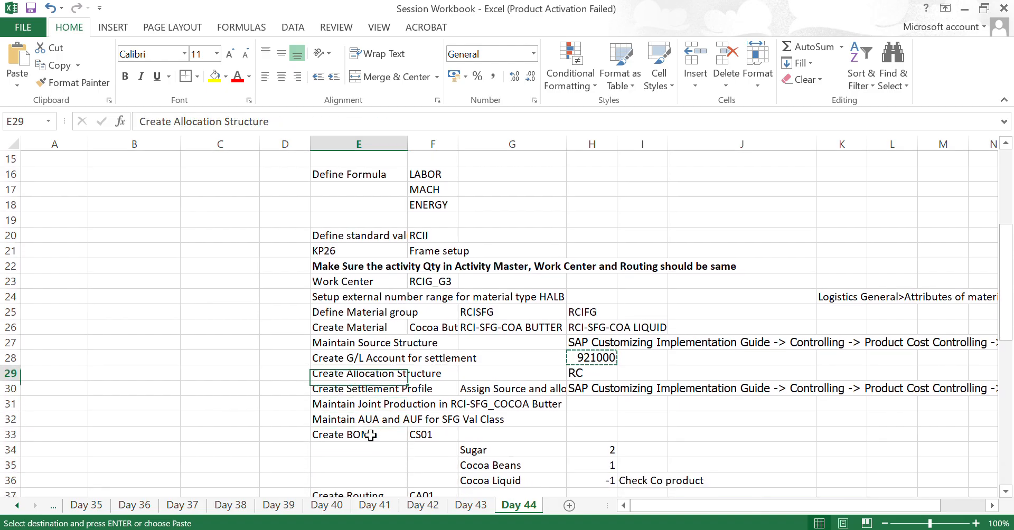
{"action": "key", "text": "Down"}
{"action": "key", "text": "Down"}
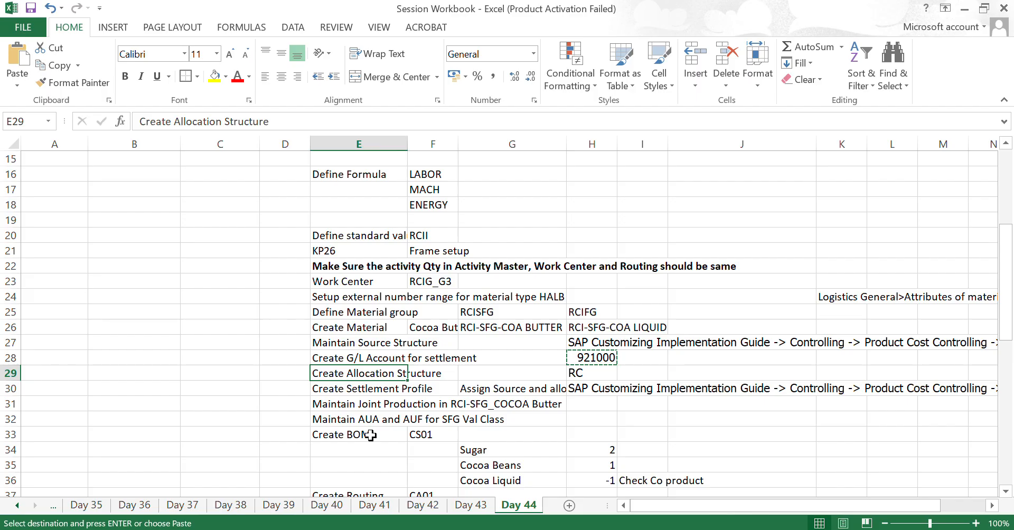
- Return to the Maintain Source Structure row and step back down to Create Allocation Structure
{"action": "key", "text": "Up"}
{"action": "key", "text": "Up"}
{"action": "key", "text": "Up"}
{"action": "key", "text": "Down"}
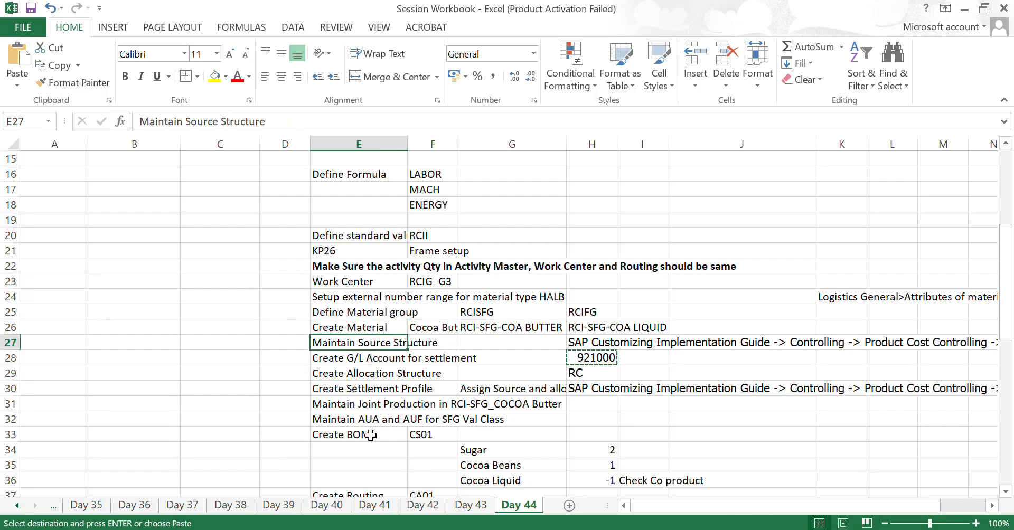
{"action": "key", "text": "Down"}
{"action": "key", "text": "Down"}
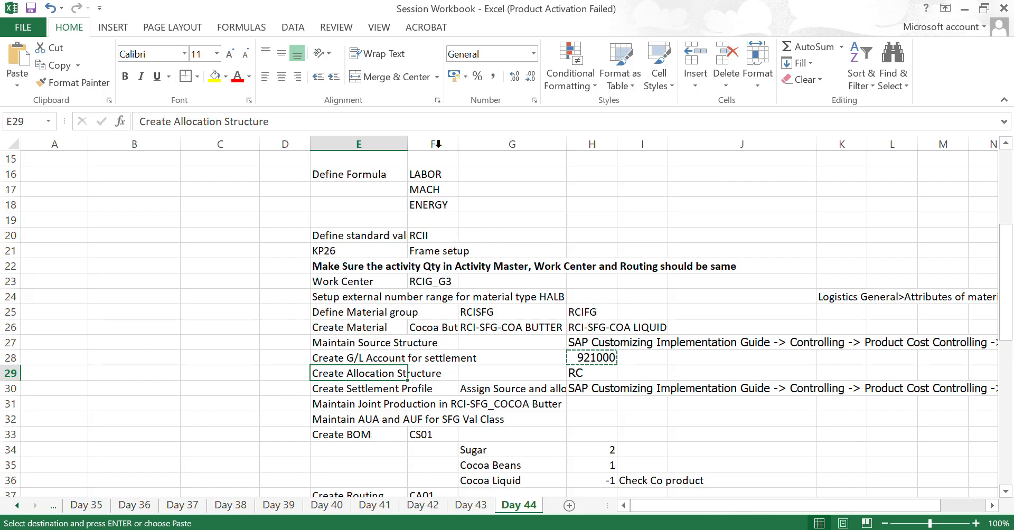
- Review the settlement rows from Maintain Source Structure down to Create Settlement Profile
{"action": "left_click", "coordinate": [422, 26]}
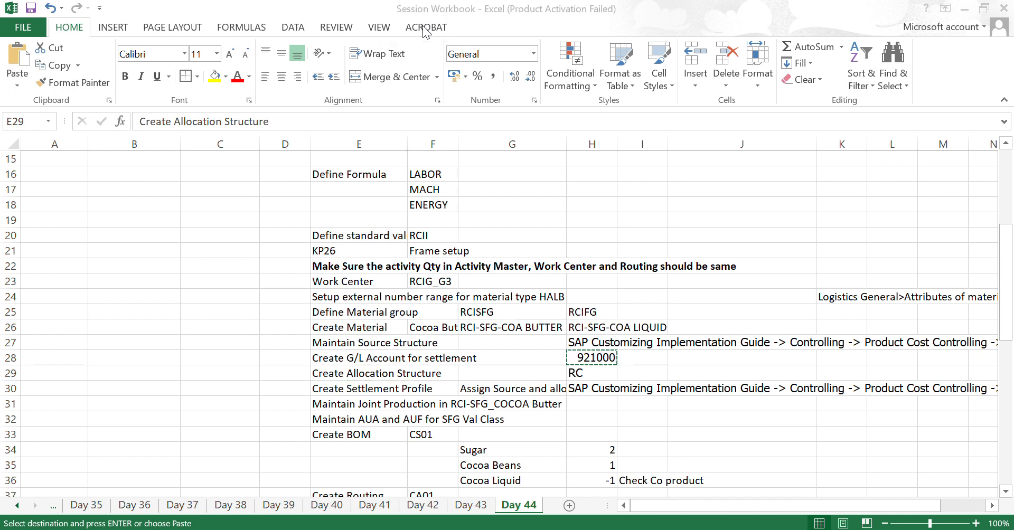
{"action": "left_click", "coordinate": [355, 389]}
{"action": "key", "text": "Up"}
{"action": "key", "text": "Up"}
{"action": "key", "text": "Up"}
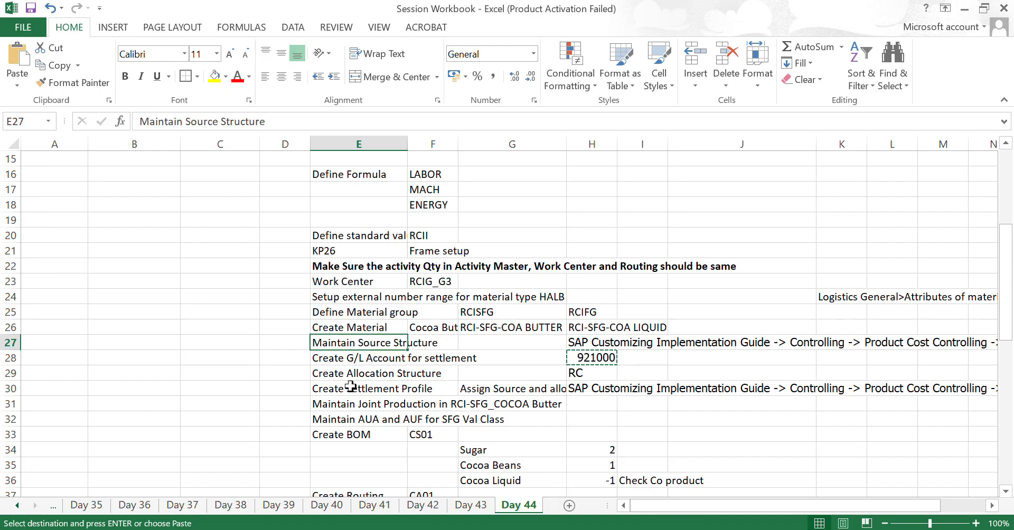
{"action": "key", "text": "Down"}
{"action": "key", "text": "Down"}
{"action": "key", "text": "Down"}
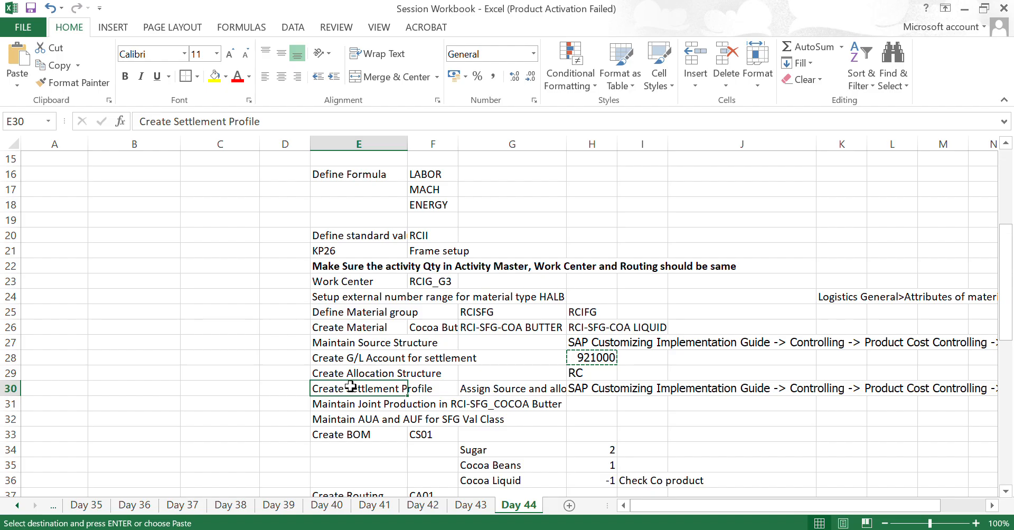
- Examine the Maintain Joint Production row for RCI-SFG_COCOA Butter
{"action": "key", "text": "Down"}
{"action": "key", "text": "Down"}
{"action": "key", "text": "Up"}
{"action": "key", "text": "Right"}
{"action": "key", "text": "Right"}
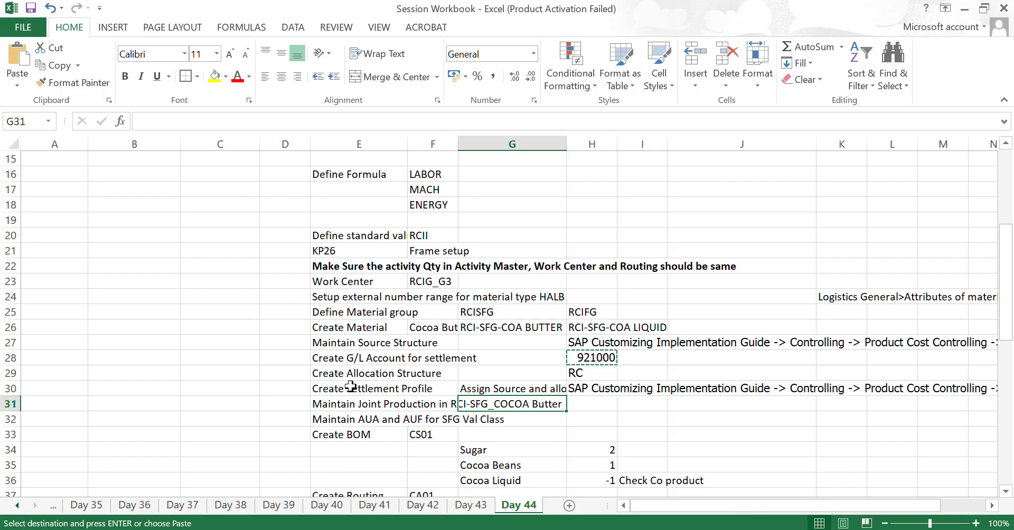
- Check the Create BOM row and go back to the Maintain AUA and AUF for SFG Val Class row
{"action": "key", "text": "Left"}
{"action": "key", "text": "Left"}
{"action": "key", "text": "Down"}
{"action": "key", "text": "Down"}
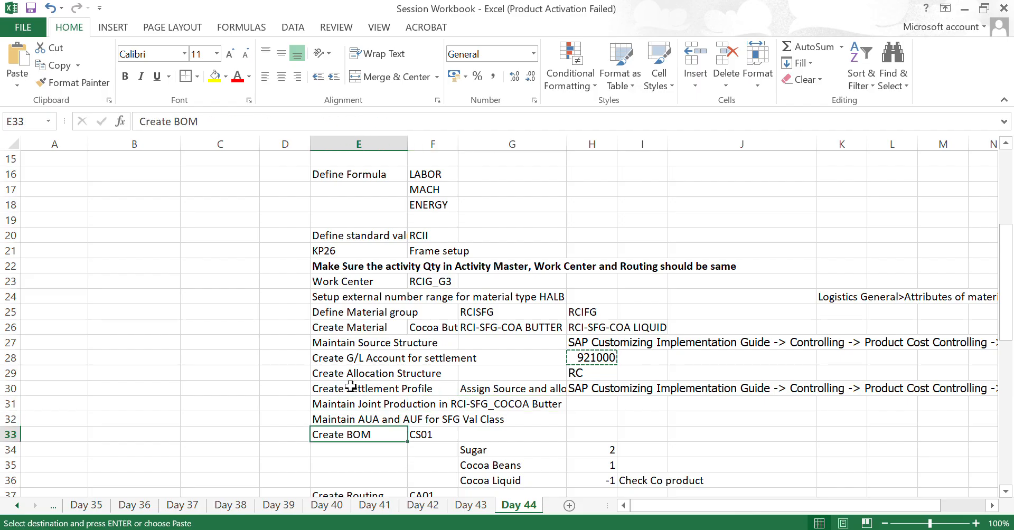
{"action": "key", "text": "Up"}
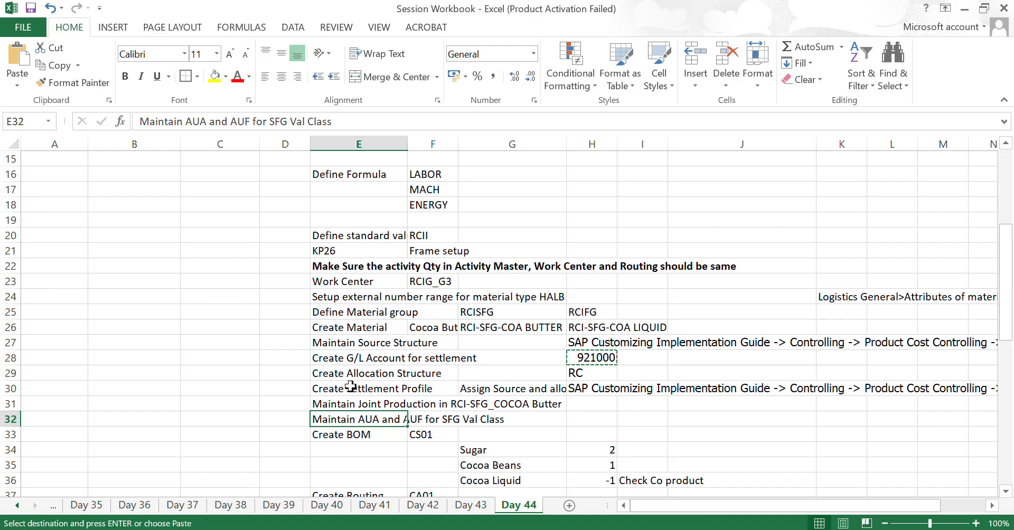
- Highlight the checklist in columns E and F from the Maintain AUA and AUF row up past the Cost Center row
{"action": "key", "text": "shift+Right"}
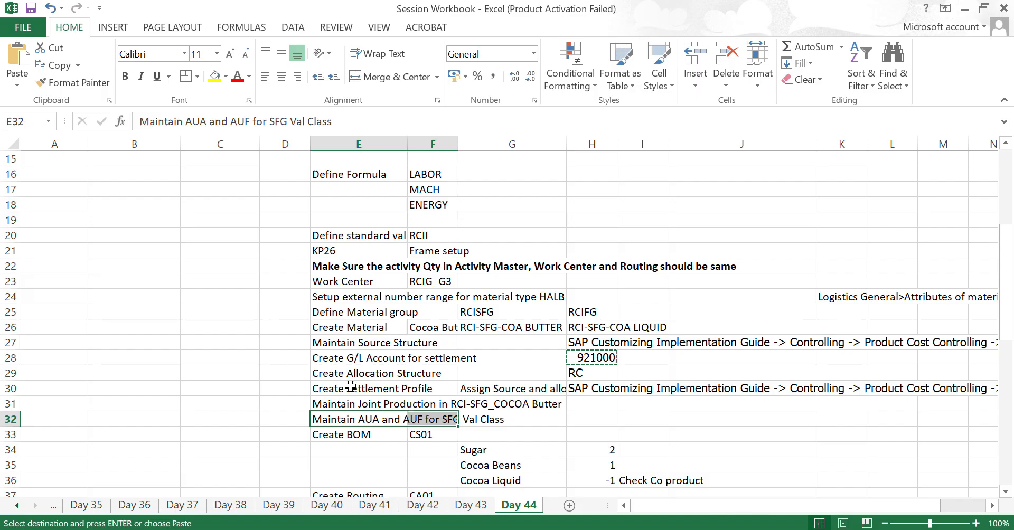
{"action": "key", "text": "shift+Up"}
{"action": "key", "text": "shift+Up"}
{"action": "key", "text": "shift+Up"}
{"action": "key", "text": "shift+Up"}
{"action": "key", "text": "shift+Up"}
{"action": "key", "text": "shift+Up"}
{"action": "key", "text": "shift+Up"}
{"action": "key", "text": "shift+Up"}
{"action": "key", "text": "shift+Up"}
{"action": "key", "text": "shift+Up"}
{"action": "key", "text": "shift+Up"}
{"action": "key", "text": "shift+Up"}
{"action": "key", "text": "shift+Up"}
{"action": "key", "text": "shift+Up"}
{"action": "key", "text": "shift+Up"}
{"action": "key", "text": "shift+Up"}
{"action": "key", "text": "shift+Up"}
{"action": "key", "text": "shift+Up"}
{"action": "key", "text": "shift+Up"}
{"action": "key", "text": "shift+Up"}
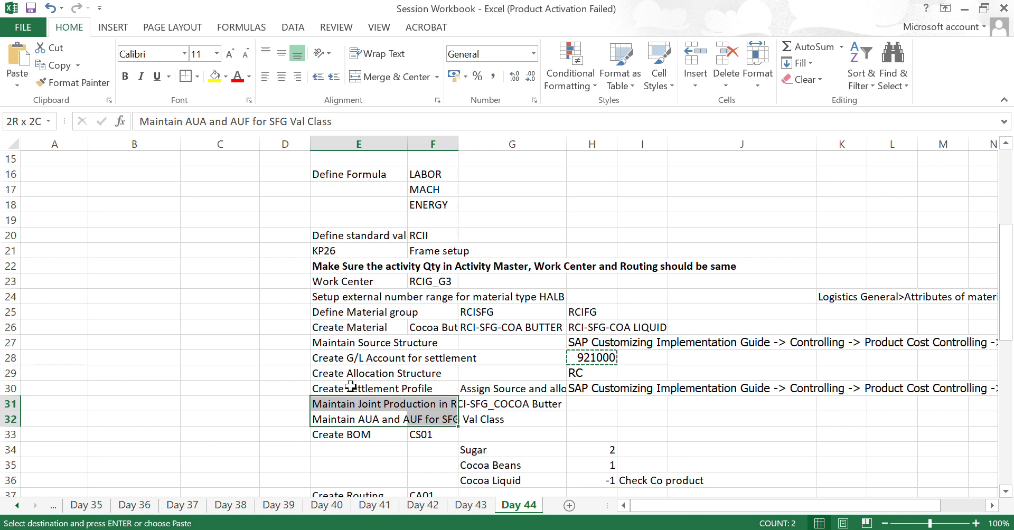
{"action": "key", "text": "shift+Up"}
{"action": "key", "text": "shift+Up"}
{"action": "key", "text": "shift+Up"}
{"action": "key", "text": "shift+Up"}
{"action": "key", "text": "shift+Up"}
{"action": "key", "text": "shift+Up"}
{"action": "key", "text": "shift+Up"}
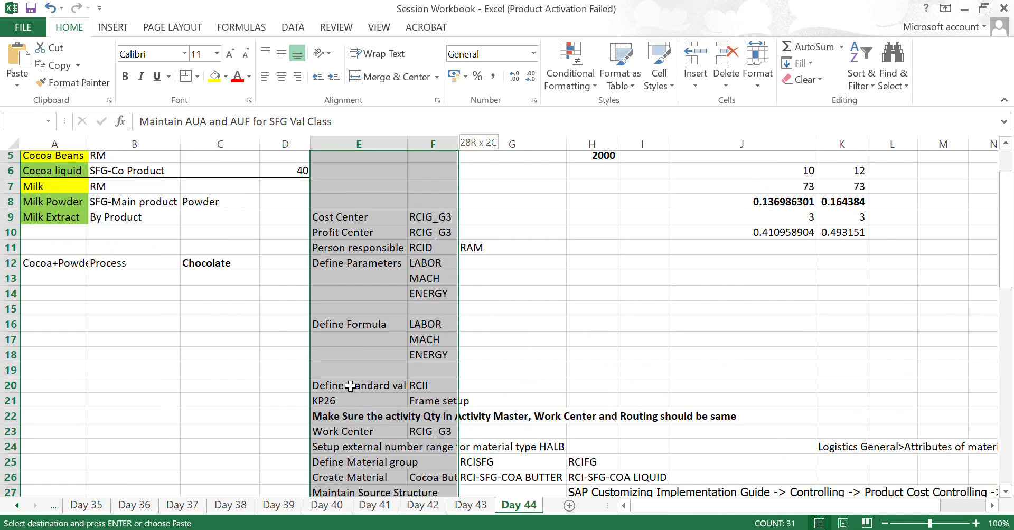
- Clear the highlight and examine the Create BOM row with its CS01 entry and the component rows beneath it
{"action": "key", "text": "Down"}
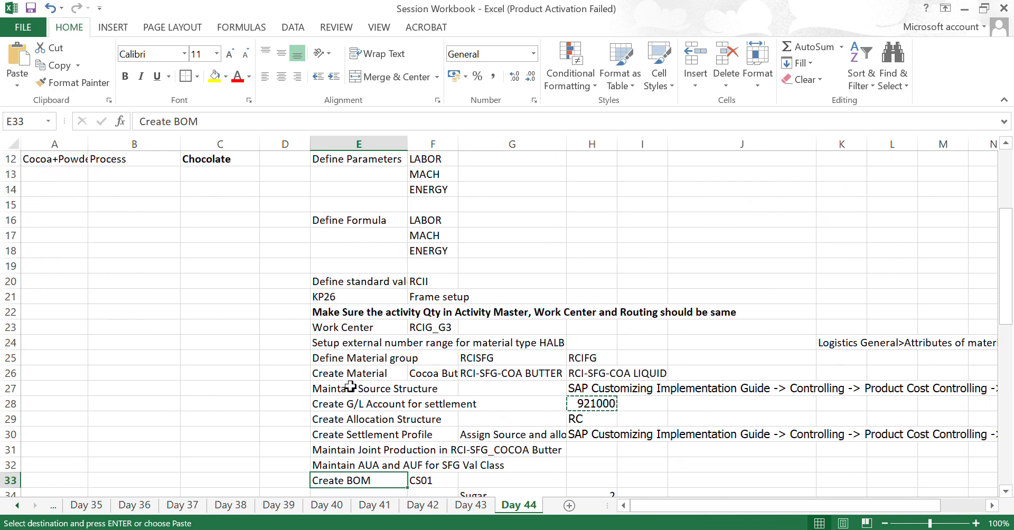
{"action": "key", "text": "Down"}
{"action": "key", "text": "Down"}
{"action": "key", "text": "Down"}
{"action": "key", "text": "Down"}
{"action": "key", "text": "Down"}
{"action": "key", "text": "Up"}
{"action": "key", "text": "Up"}
{"action": "key", "text": "Up"}
{"action": "key", "text": "Up"}
{"action": "key", "text": "Up"}
{"action": "key", "text": "Up"}
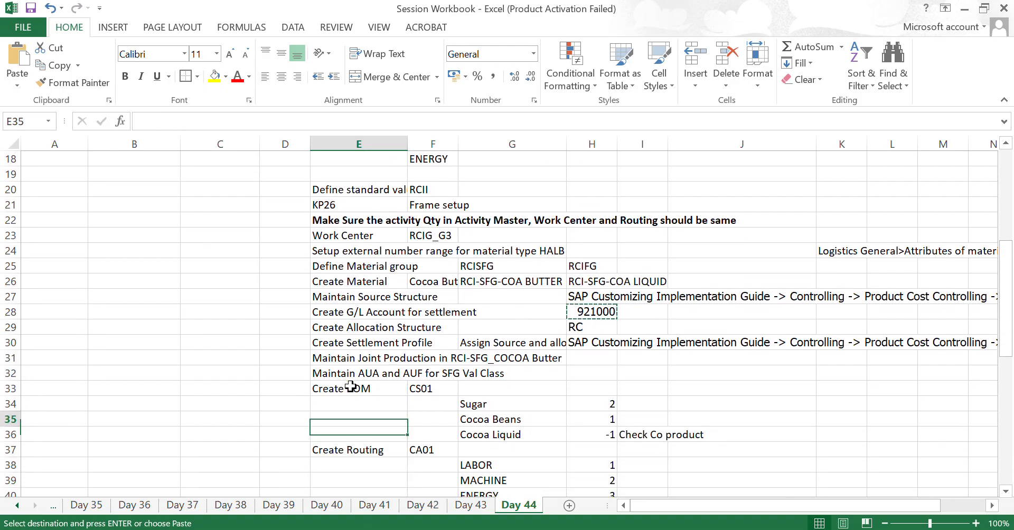
{"action": "key", "text": "Down"}
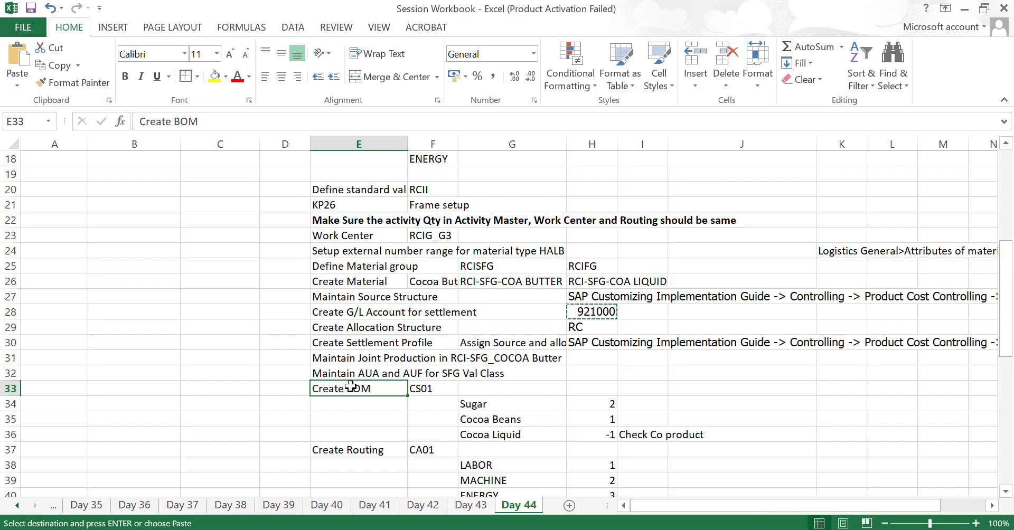
- Look back over the checklist from Create Settlement Profile up to the product table, and return to the Maintain AUA and AUF row
{"action": "left_click", "coordinate": [356, 343]}
{"action": "key", "text": "Up"}
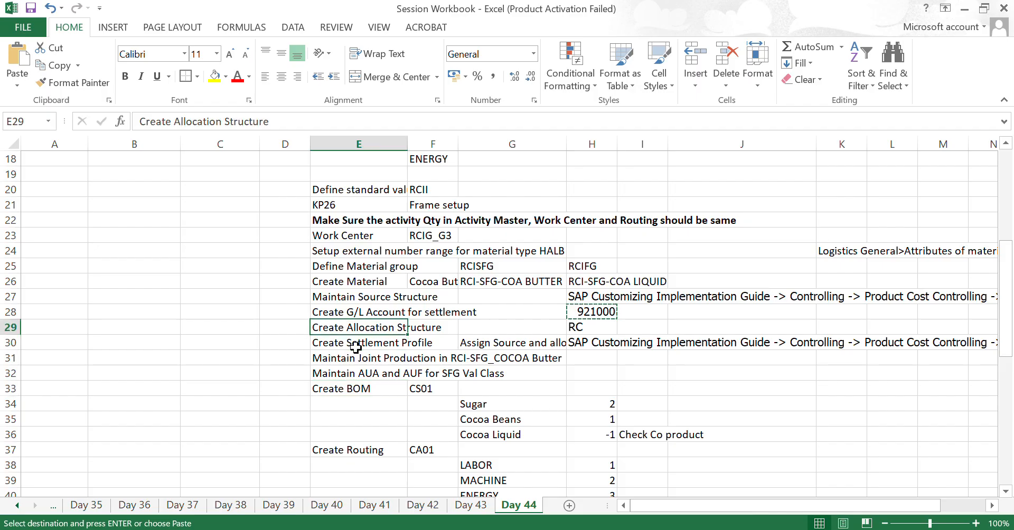
{"action": "key", "text": "Up"}
{"action": "key", "text": "Up"}
{"action": "key", "text": "Up"}
{"action": "key", "text": "Up"}
{"action": "key", "text": "Up"}
{"action": "key", "text": "Up"}
{"action": "key", "text": "Up"}
{"action": "key", "text": "Up"}
{"action": "key", "text": "Up"}
{"action": "key", "text": "Up"}
{"action": "key", "text": "Up"}
{"action": "key", "text": "Up"}
{"action": "key", "text": "Up"}
{"action": "key", "text": "Up"}
{"action": "key", "text": "Up"}
{"action": "key", "text": "Up"}
{"action": "key", "text": "Up"}
{"action": "key", "text": "Up"}
{"action": "key", "text": "Up"}
{"action": "key", "text": "Up"}
{"action": "key", "text": "Down"}
{"action": "key", "text": "Down"}
{"action": "key", "text": "Down"}
{"action": "key", "text": "Down"}
{"action": "key", "text": "Down"}
{"action": "key", "text": "Down"}
{"action": "key", "text": "Down"}
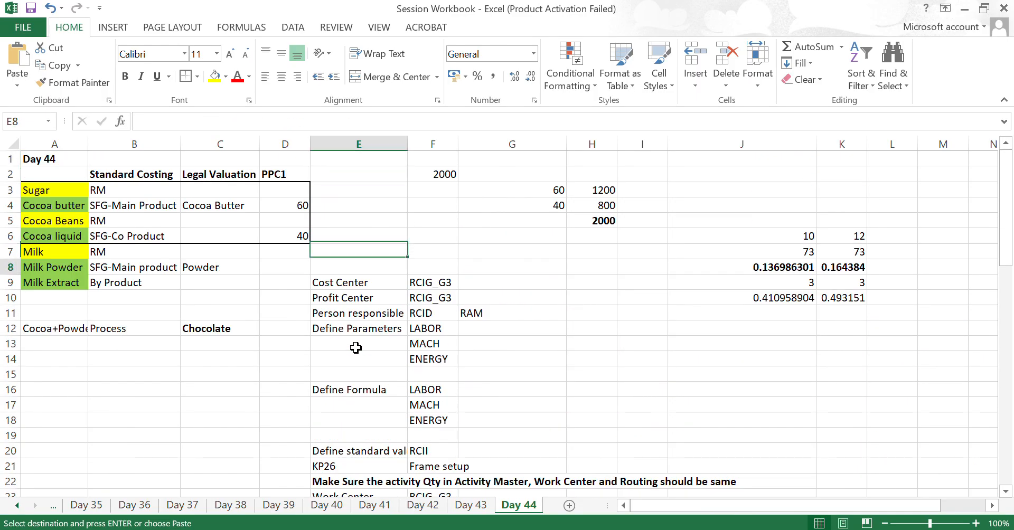
{"action": "key", "text": "Down"}
{"action": "key", "text": "Down"}
{"action": "key", "text": "Down"}
{"action": "key", "text": "Down"}
{"action": "key", "text": "Down"}
{"action": "key", "text": "Down"}
{"action": "key", "text": "Down"}
{"action": "key", "text": "Down"}
{"action": "key", "text": "Down"}
{"action": "key", "text": "Down"}
{"action": "key", "text": "Down"}
{"action": "key", "text": "Down"}
{"action": "key", "text": "Down"}
{"action": "key", "text": "Down"}
{"action": "key", "text": "Down"}
{"action": "key", "text": "Down"}
{"action": "key", "text": "Down"}
{"action": "key", "text": "Down"}
{"action": "key", "text": "Down"}
{"action": "key", "text": "Down"}
{"action": "key", "text": "Up"}
{"action": "key", "text": "Up"}
{"action": "key", "text": "Up"}
{"action": "key", "text": "Up"}
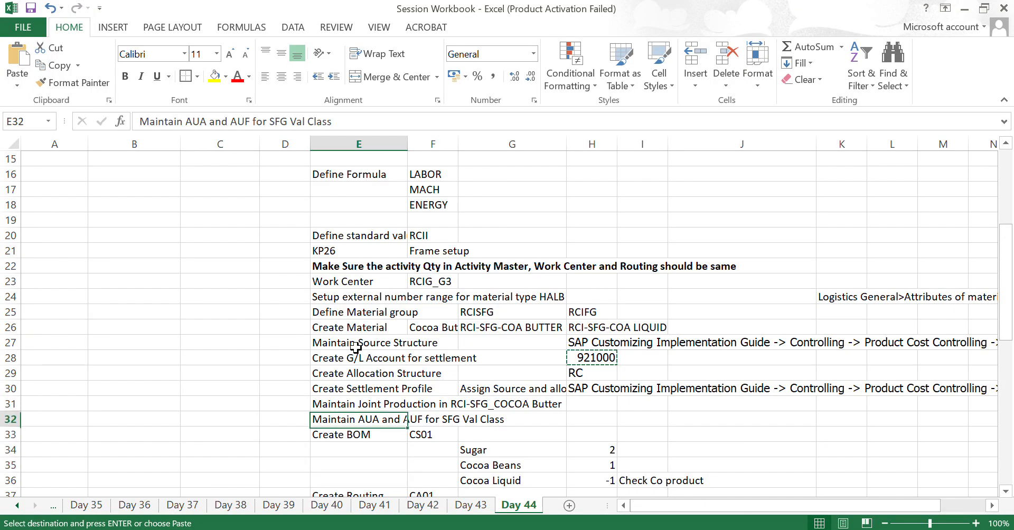